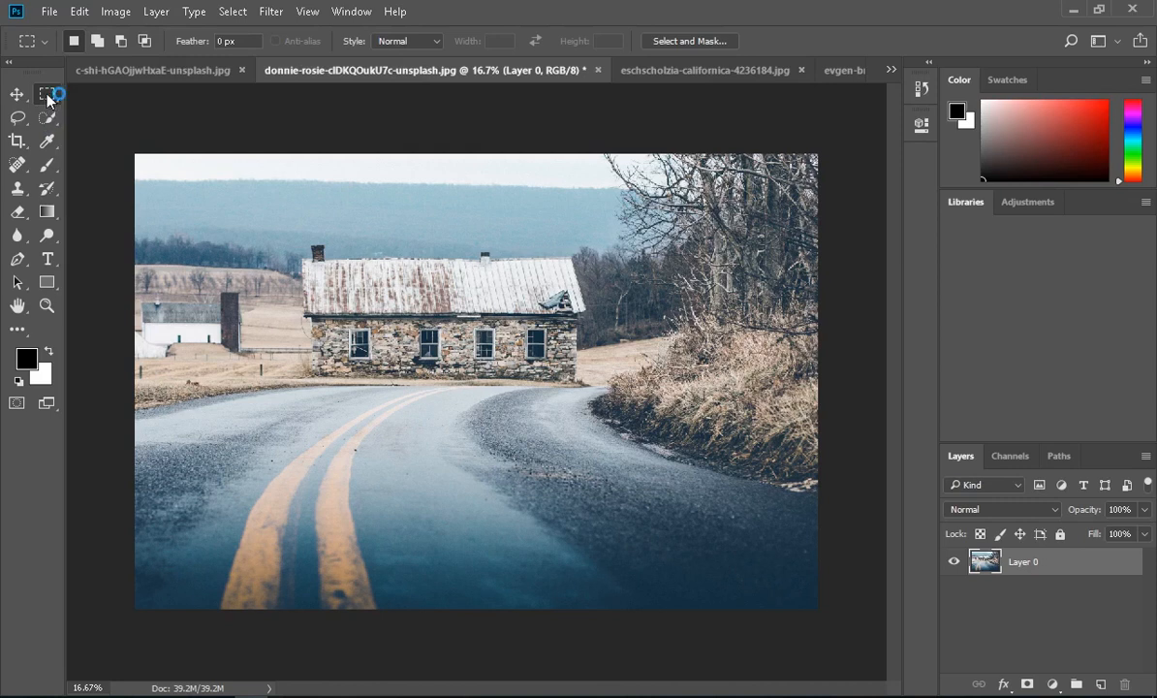
Select the stone house and its roof with the Rectangular Marquee tool
click(48, 95)
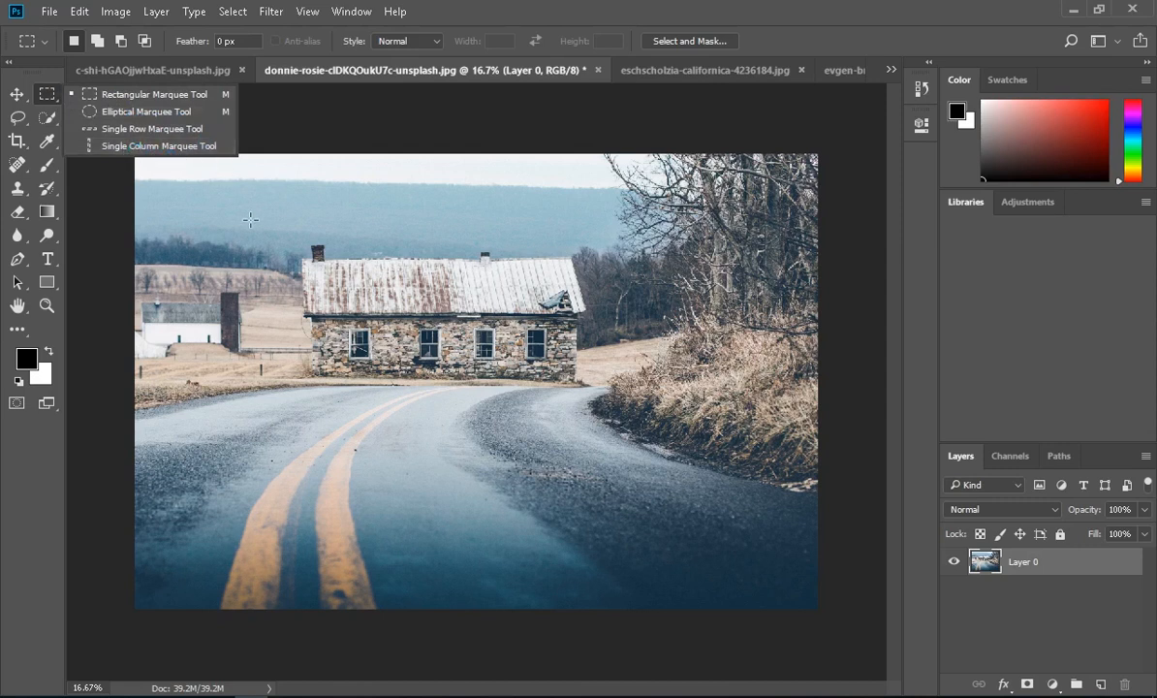
click(128, 95)
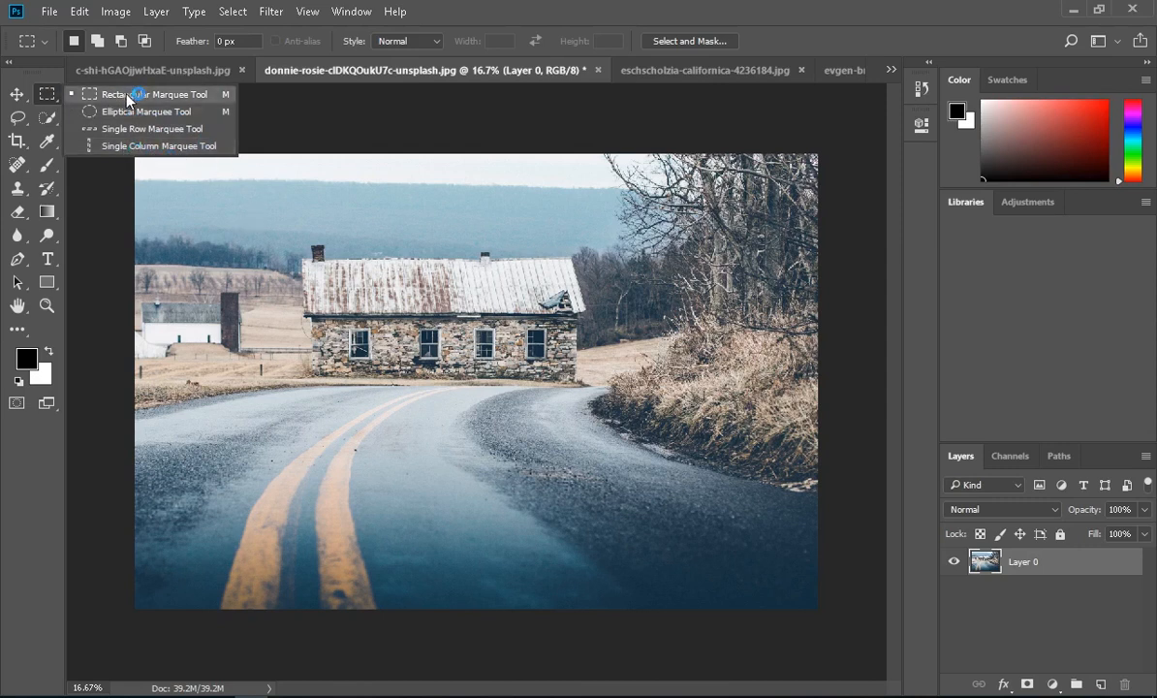
click(194, 114)
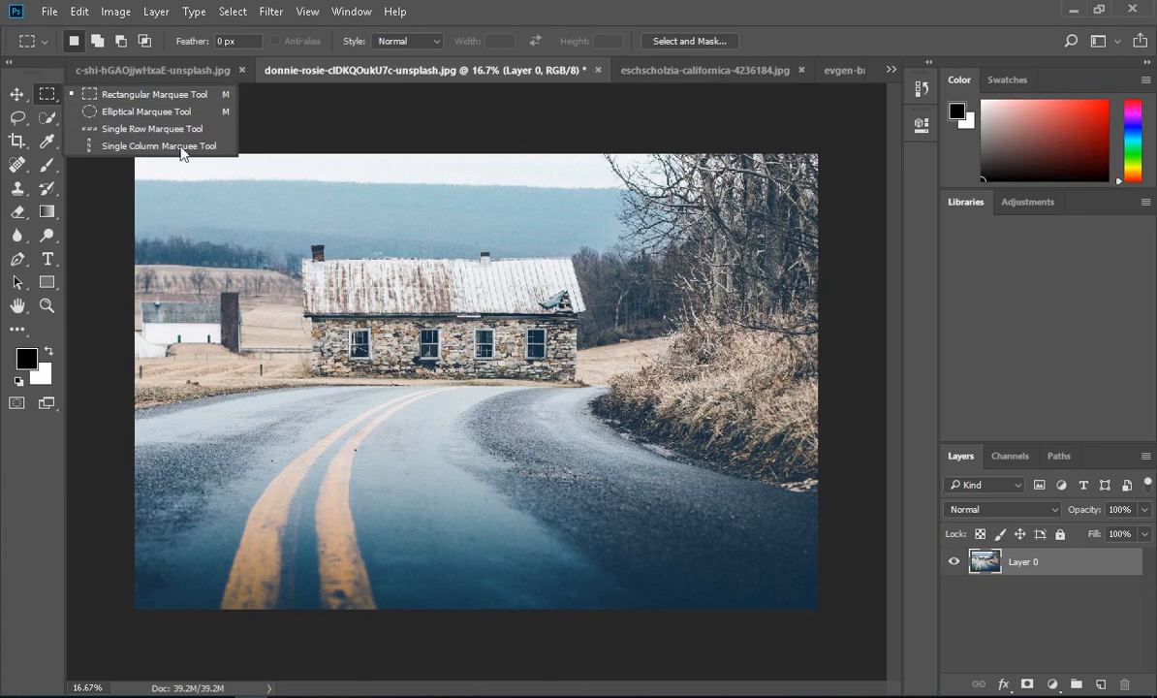
click(157, 94)
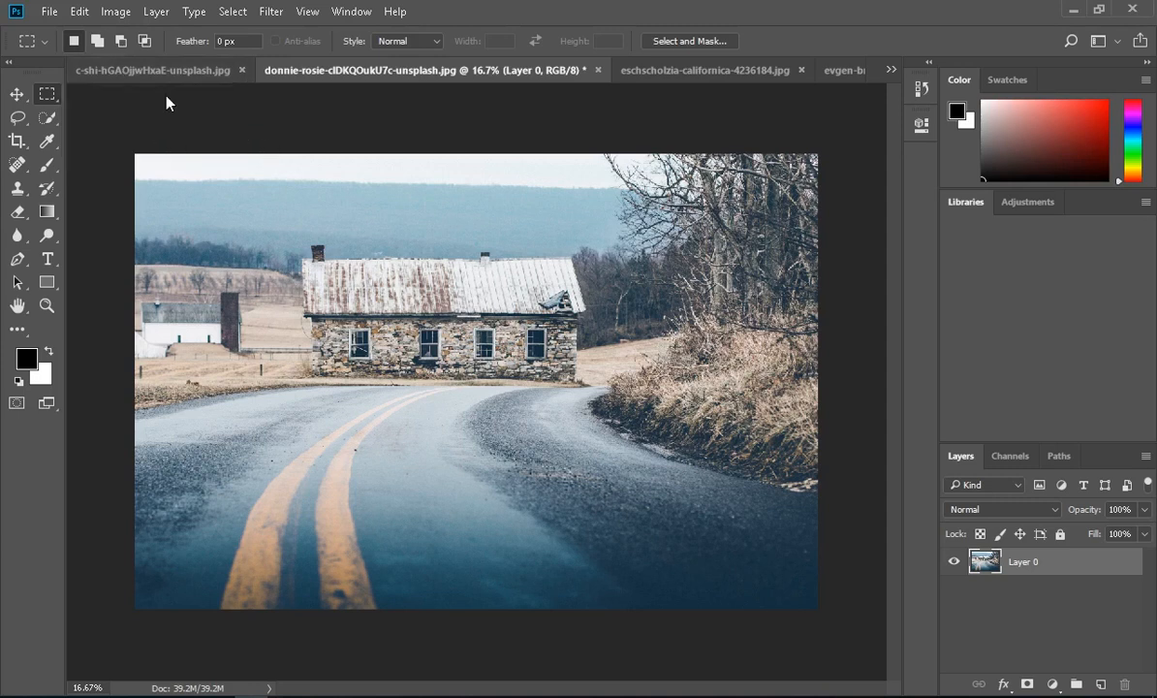
click(51, 97)
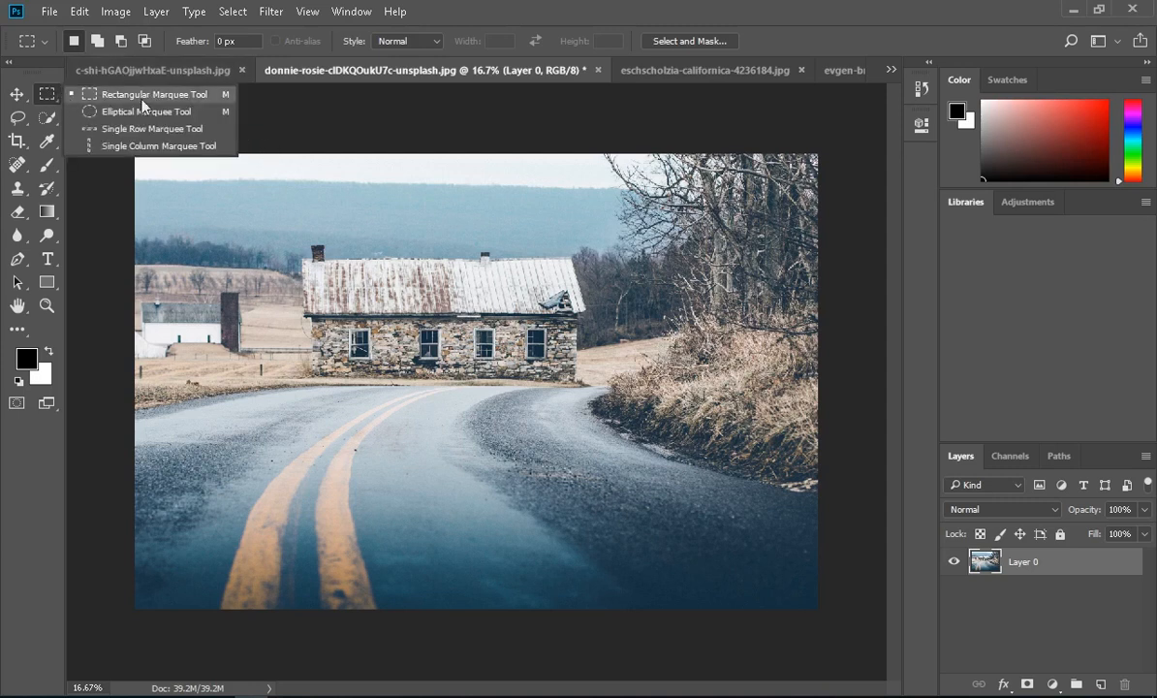
click(223, 95)
drag(290, 239, 589, 379)
scroll(581, 378, up, 3)
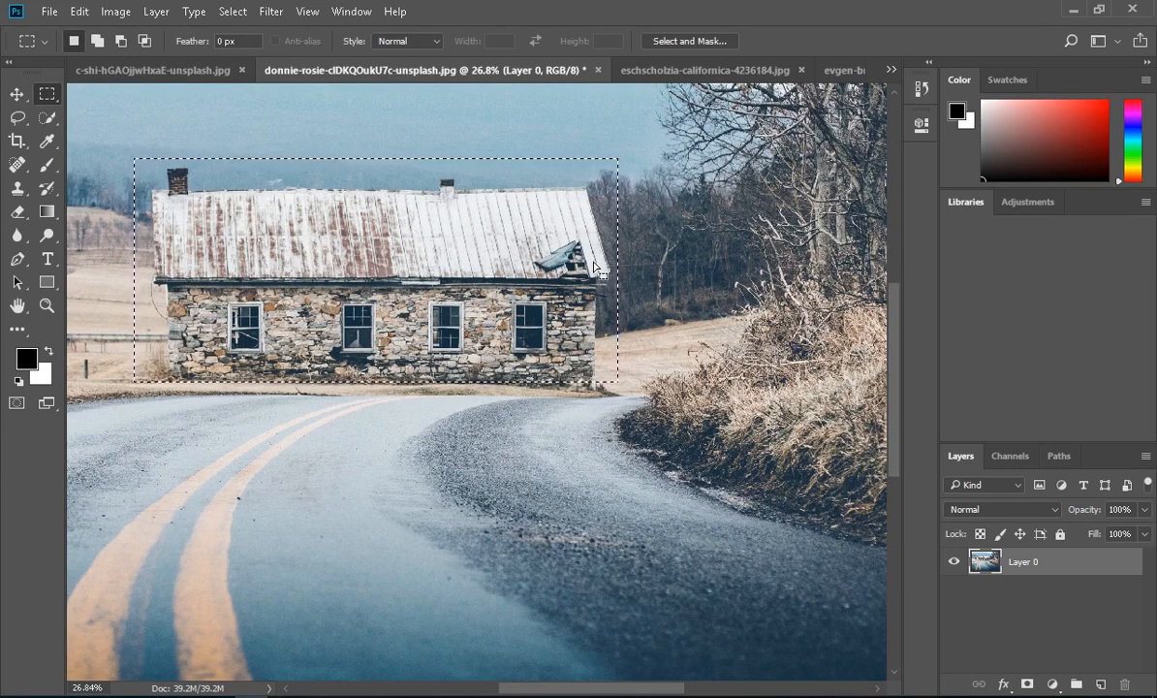
Copy the selected house onto a new layer, and check the copy by temporarily hiding Layer 0
click(82, 13)
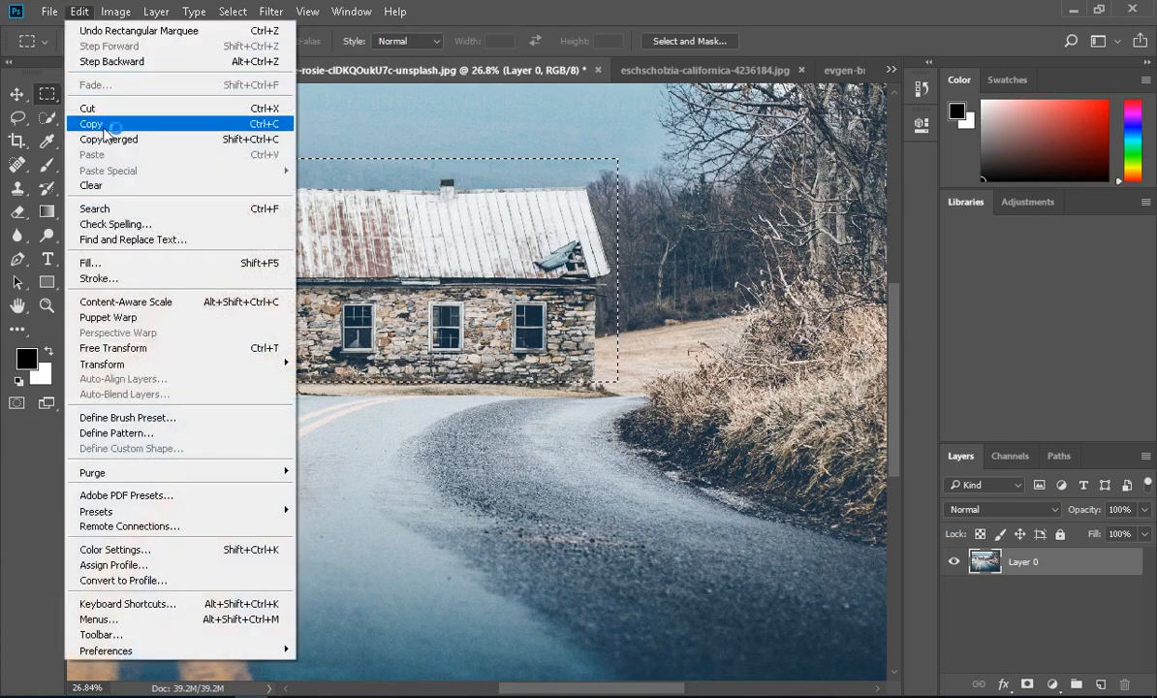
click(107, 124)
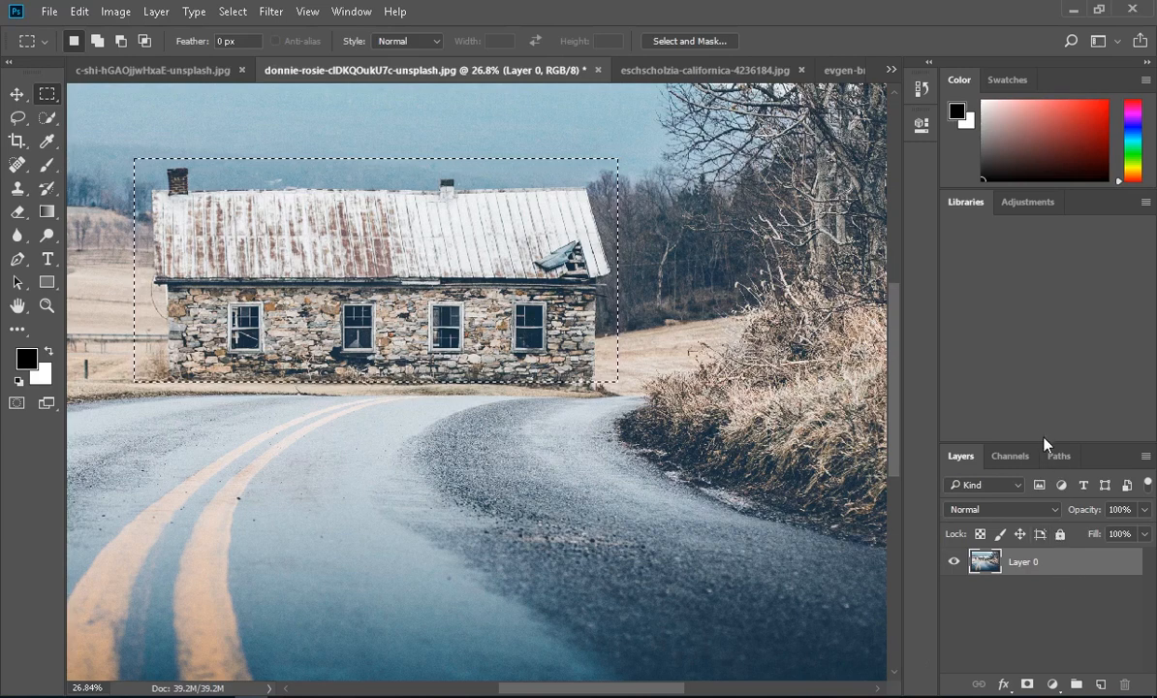
drag(1047, 444, 1029, 321)
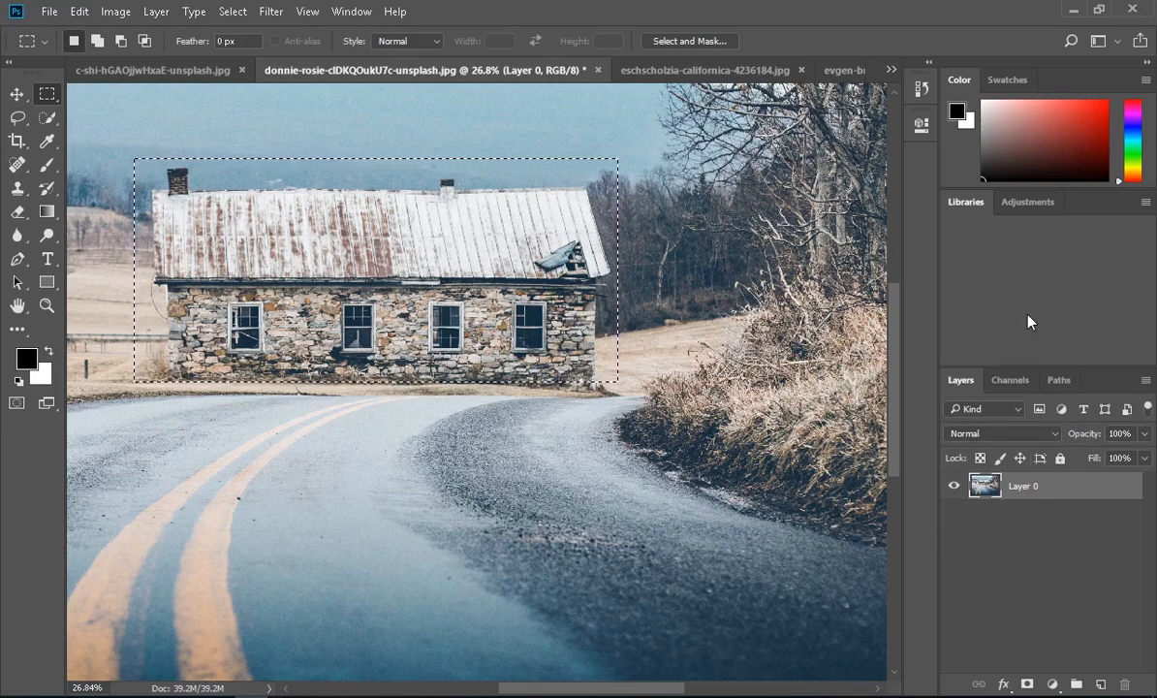
click(1102, 685)
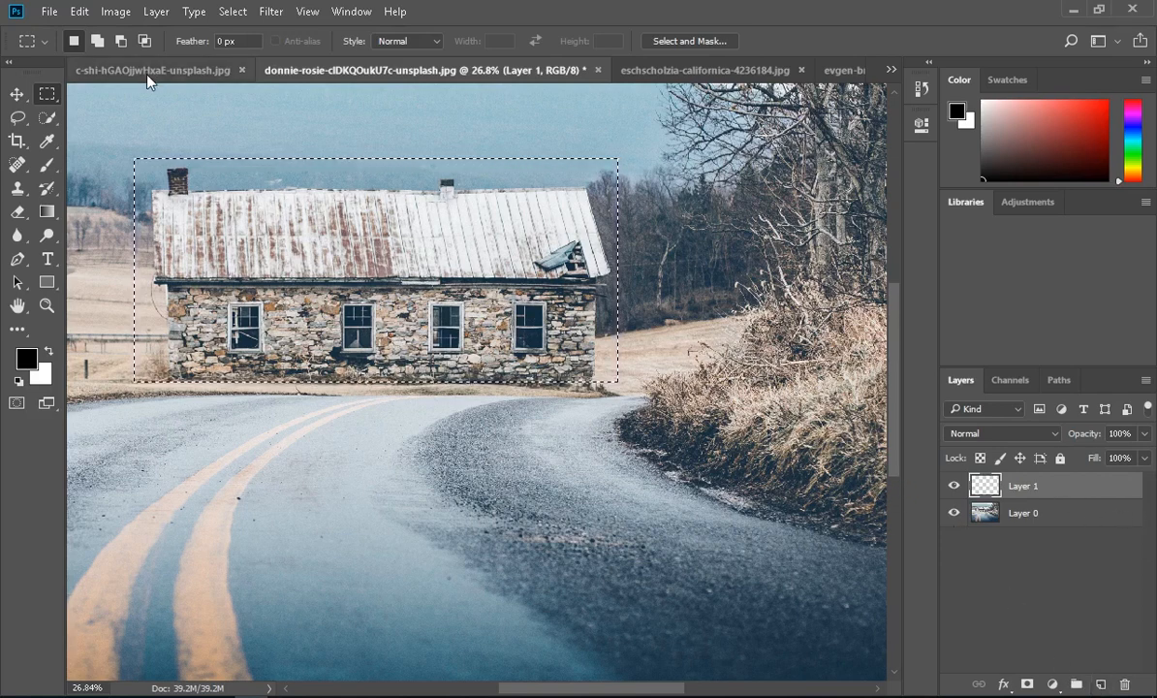
click(81, 19)
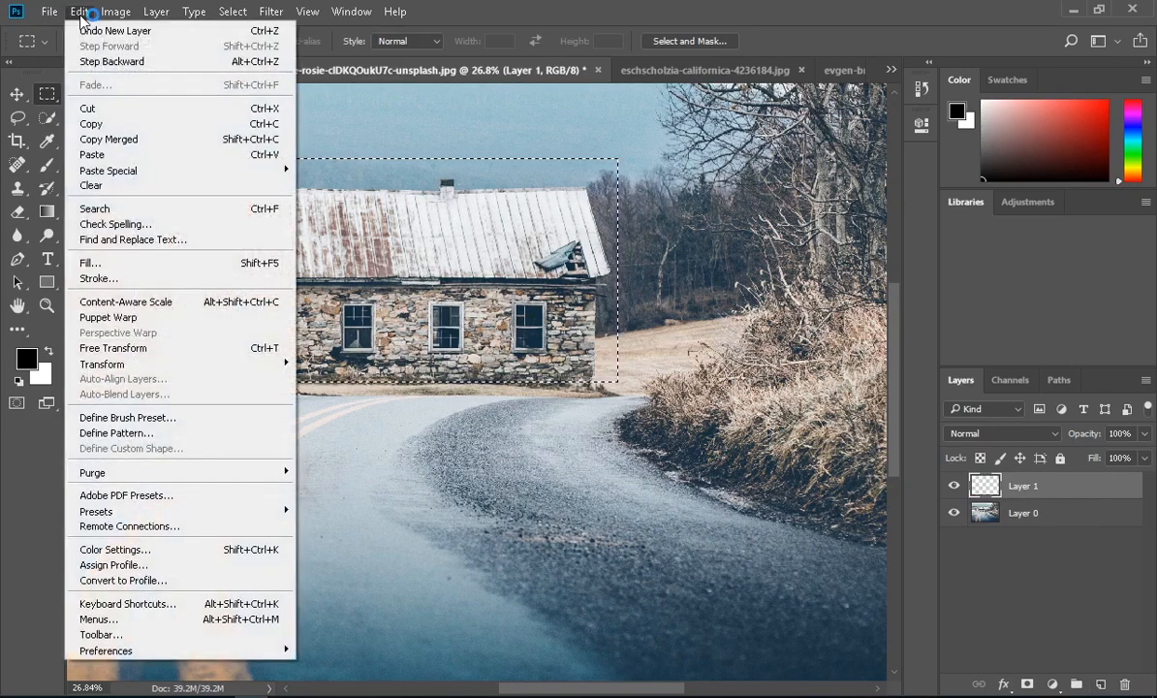
click(93, 154)
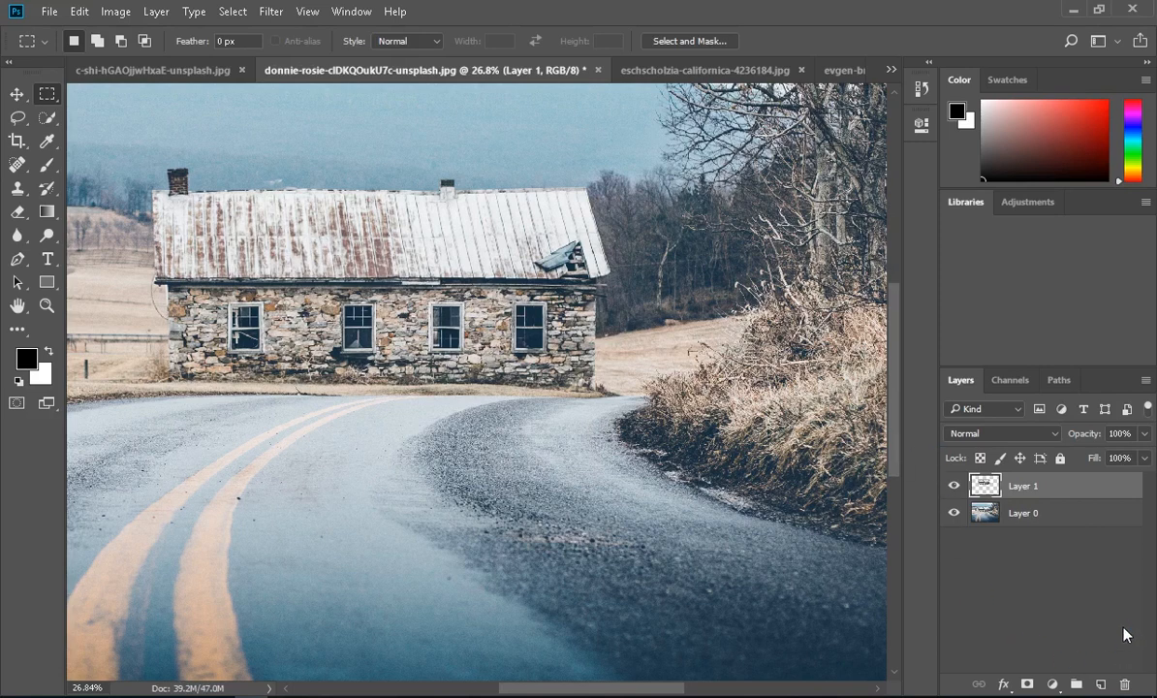
click(954, 514)
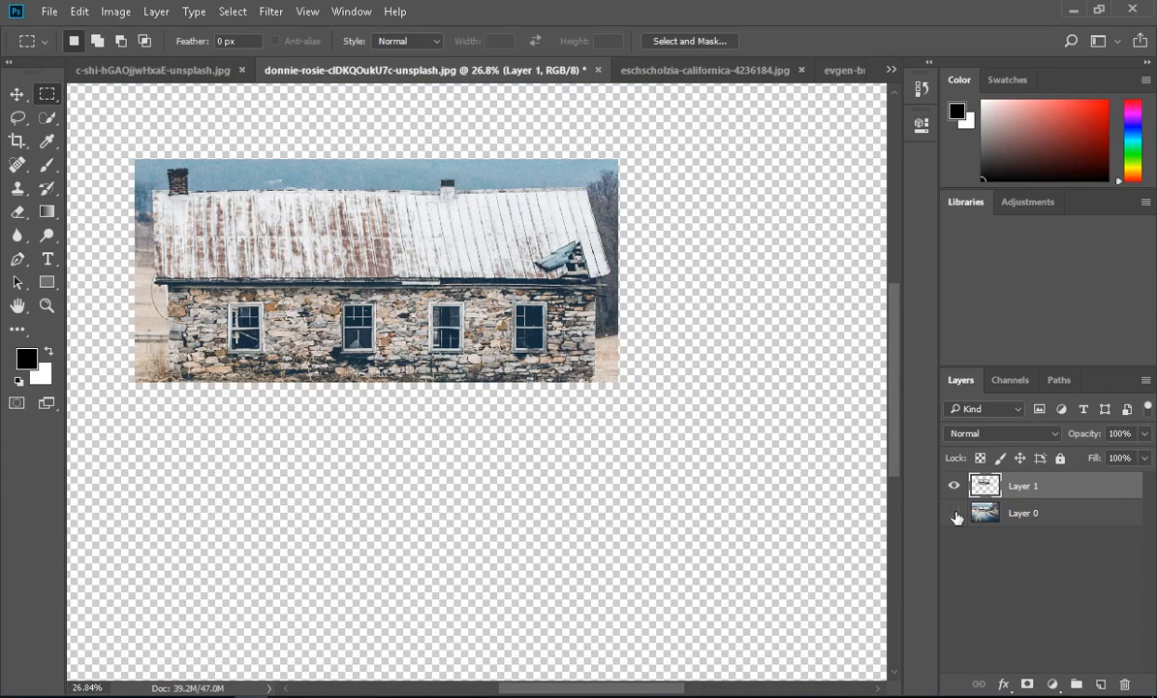
click(954, 513)
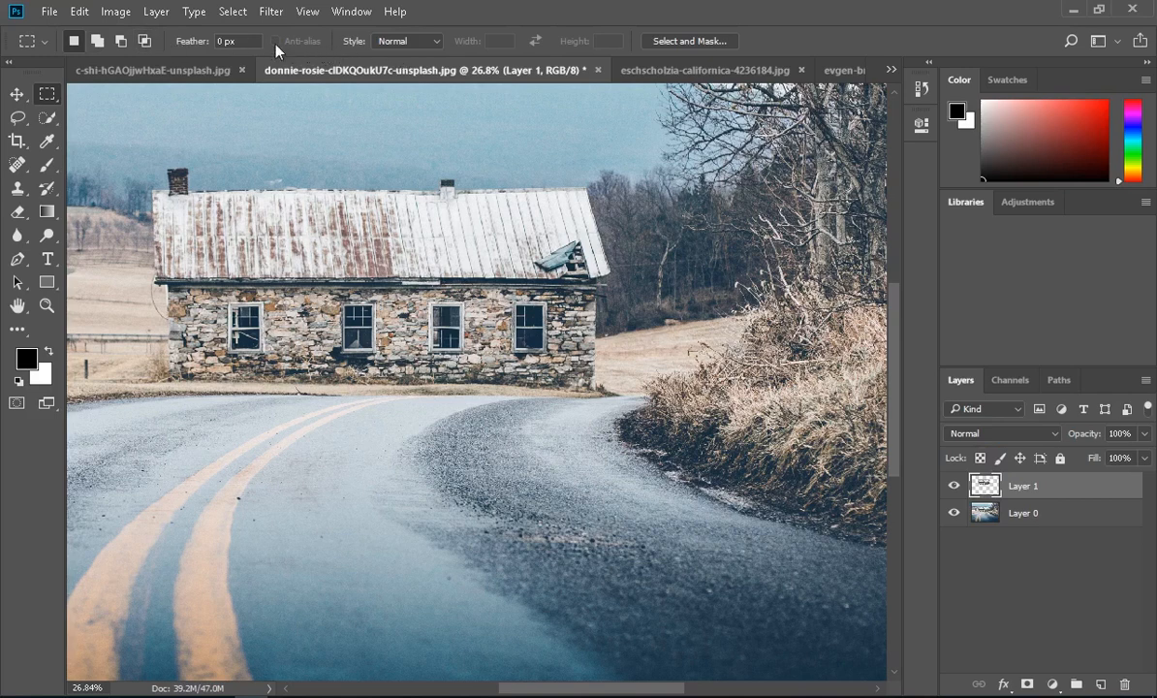
In New selection mode, draw successive rectangular marquees over the house, the trees, the roof, the road and the sky
click(76, 42)
drag(151, 160, 621, 395)
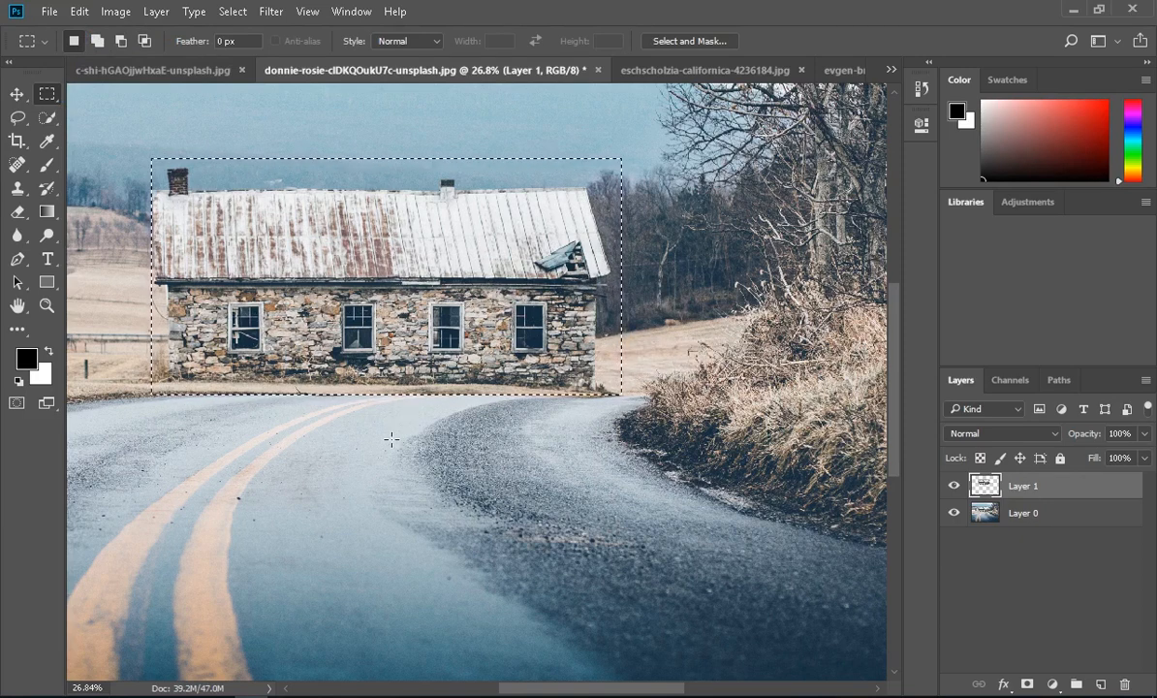
drag(648, 226, 830, 351)
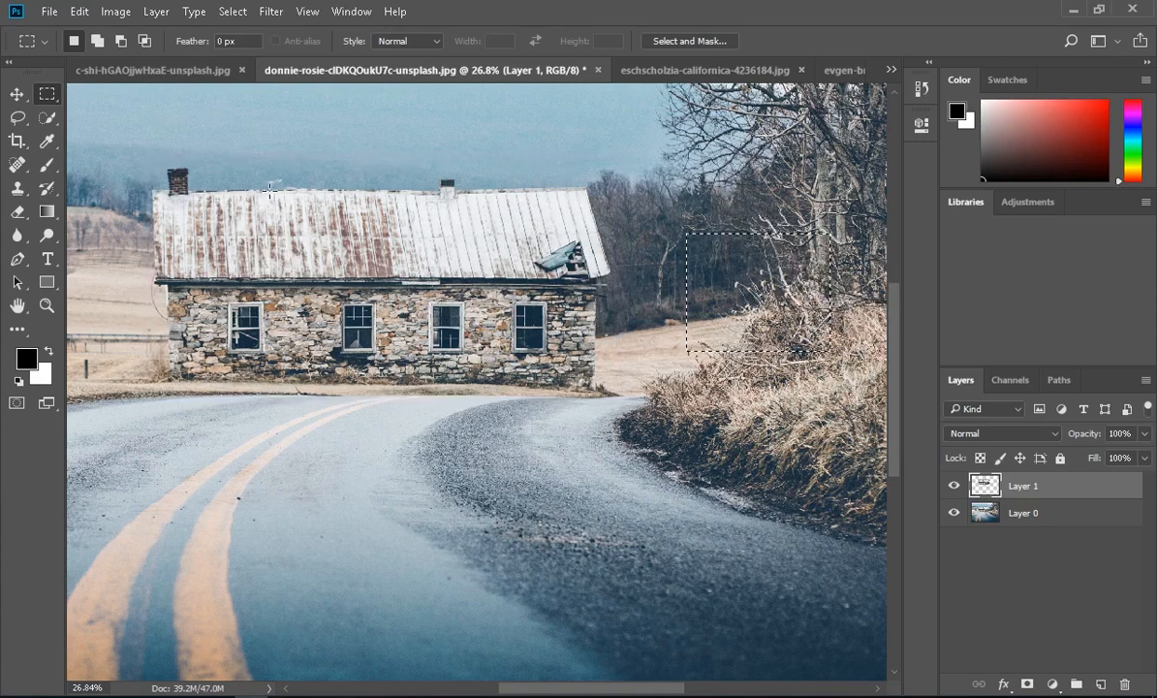
drag(136, 165, 585, 314)
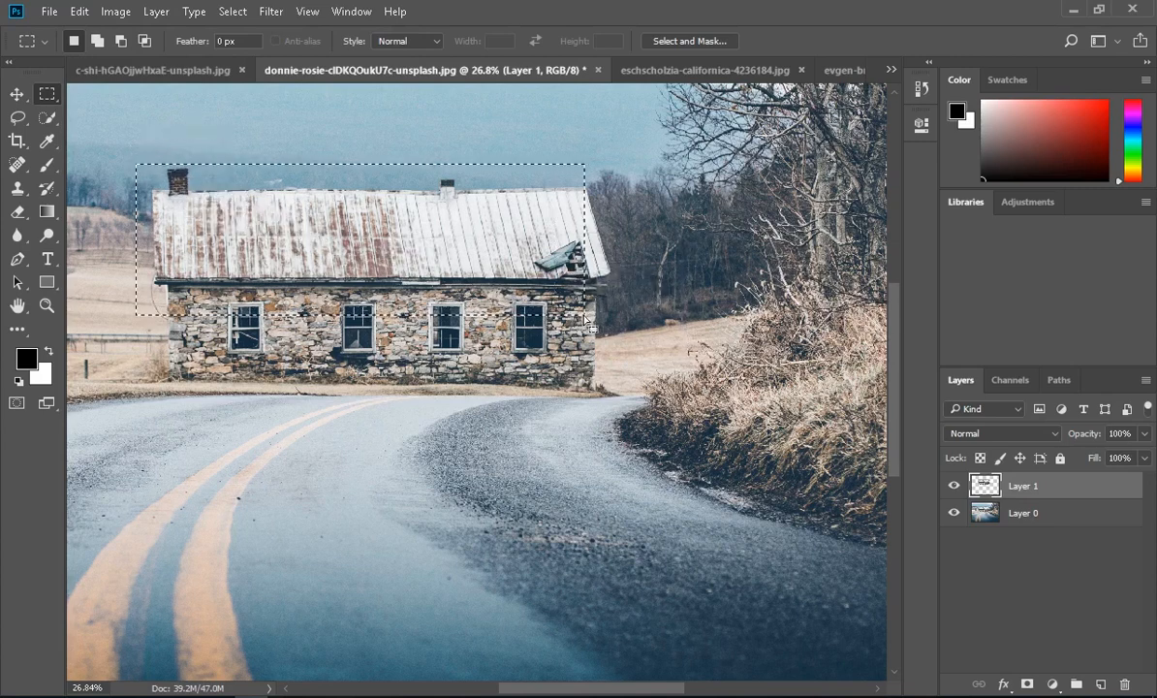
drag(204, 353, 599, 561)
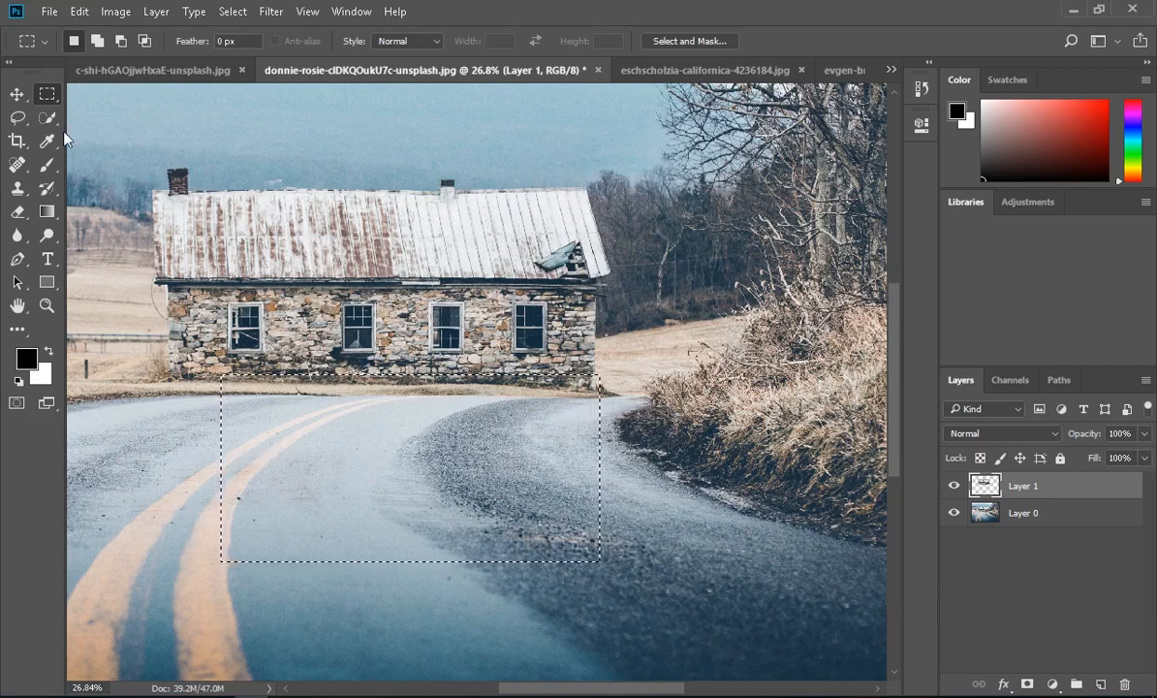
drag(151, 112, 611, 199)
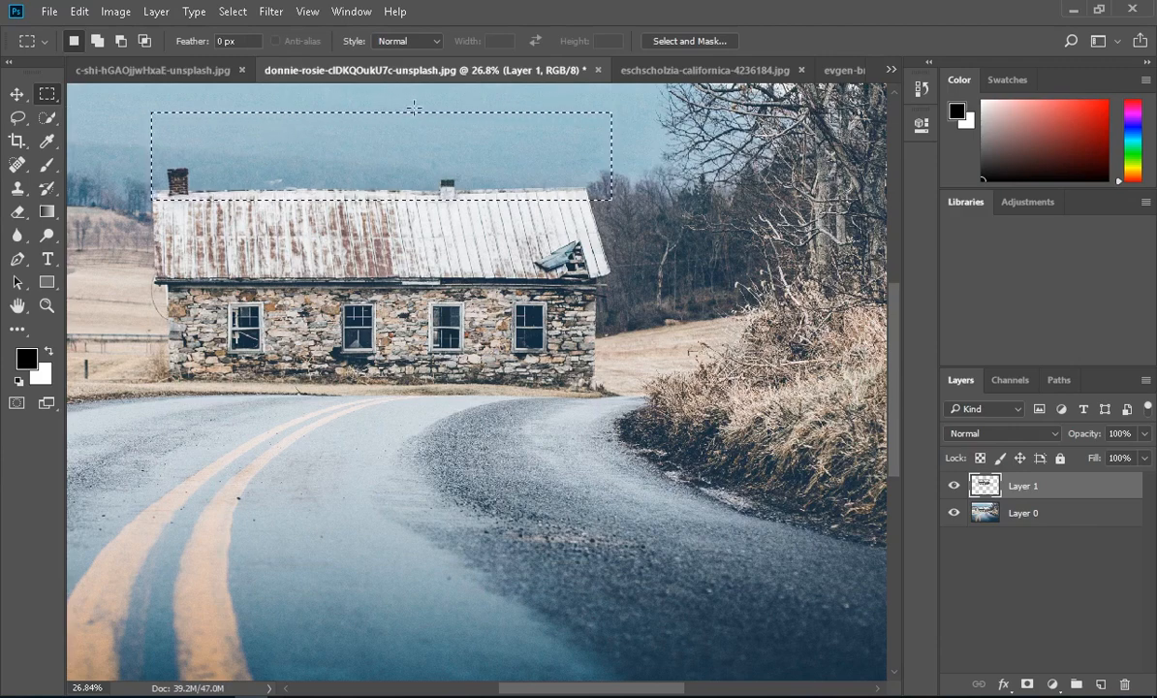
Draw a rectangular marquee around the house's third window, and replace it with one around the rightmost window
scroll(451, 133, up, 3)
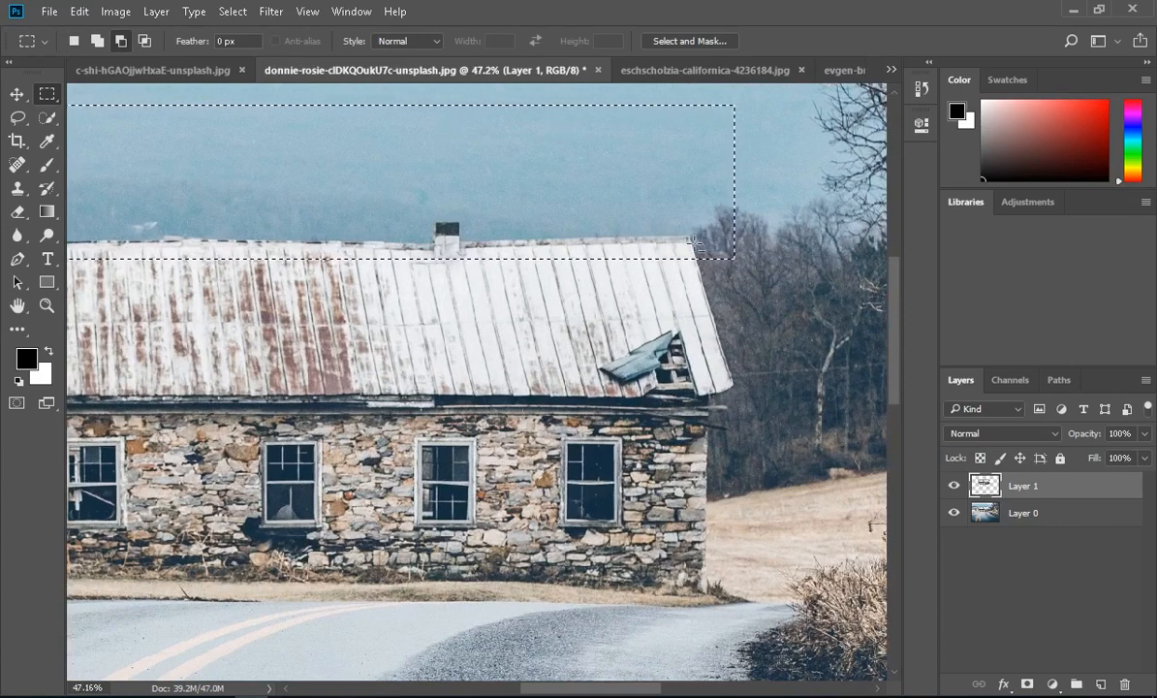
drag(384, 409, 443, 484)
drag(491, 528, 489, 533)
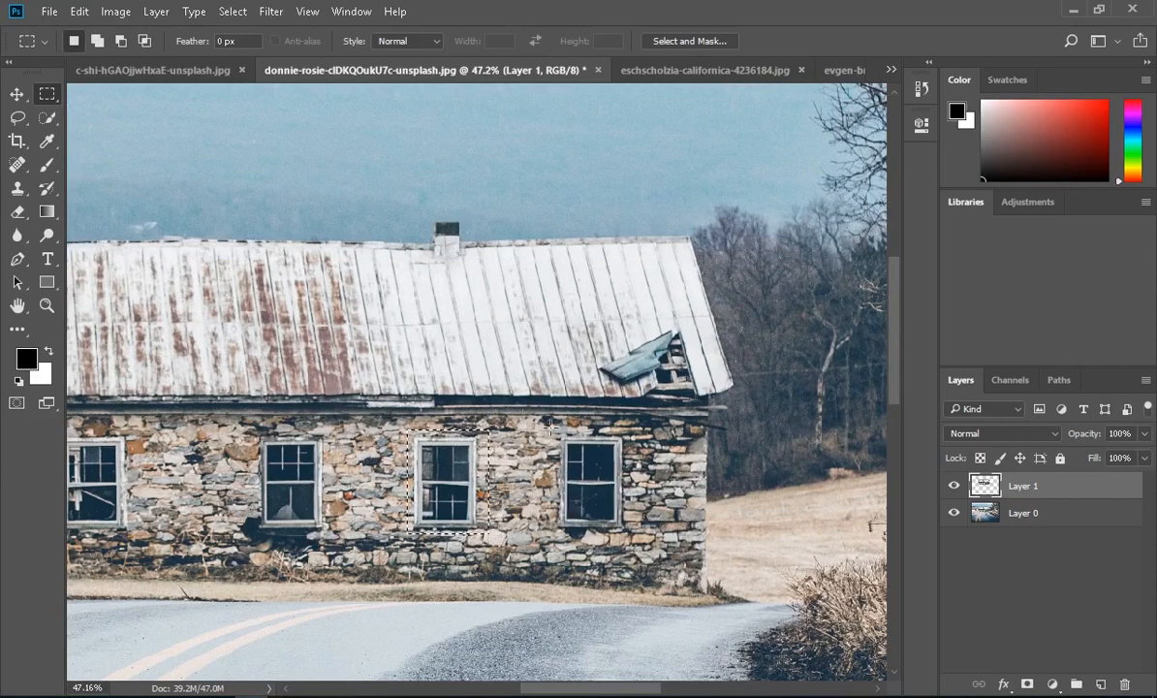
drag(549, 421, 637, 529)
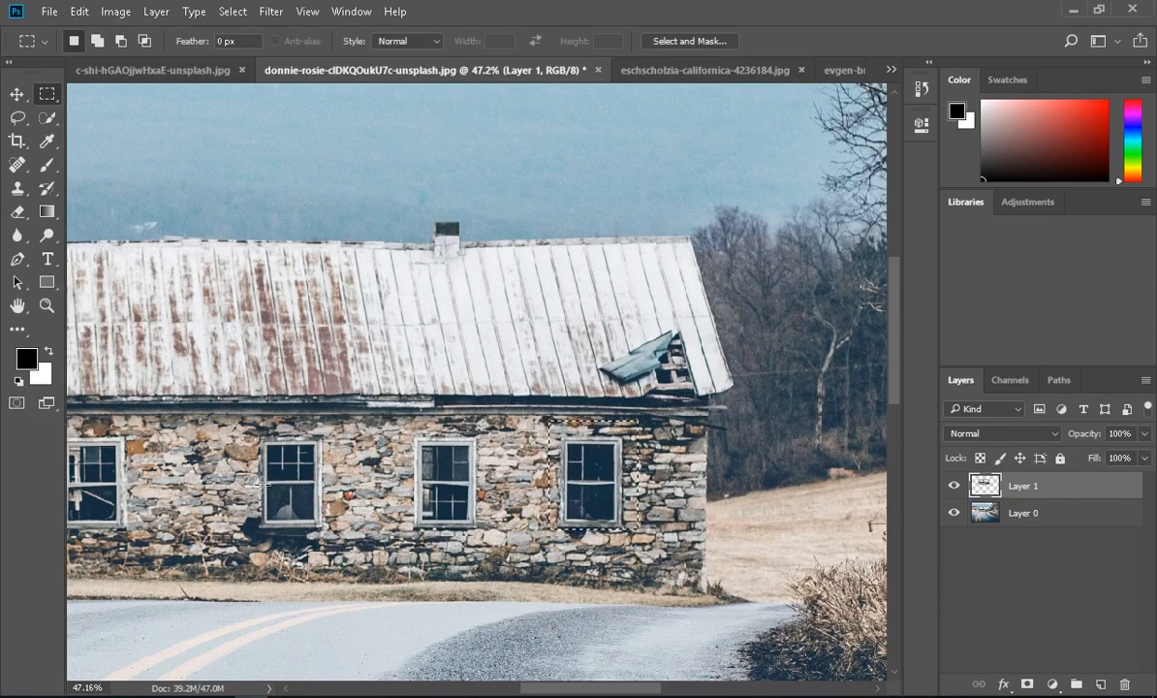
Switch to the yellow tulip image and select the whole tulip, including stem and leaves, with a rectangular marquee
click(683, 76)
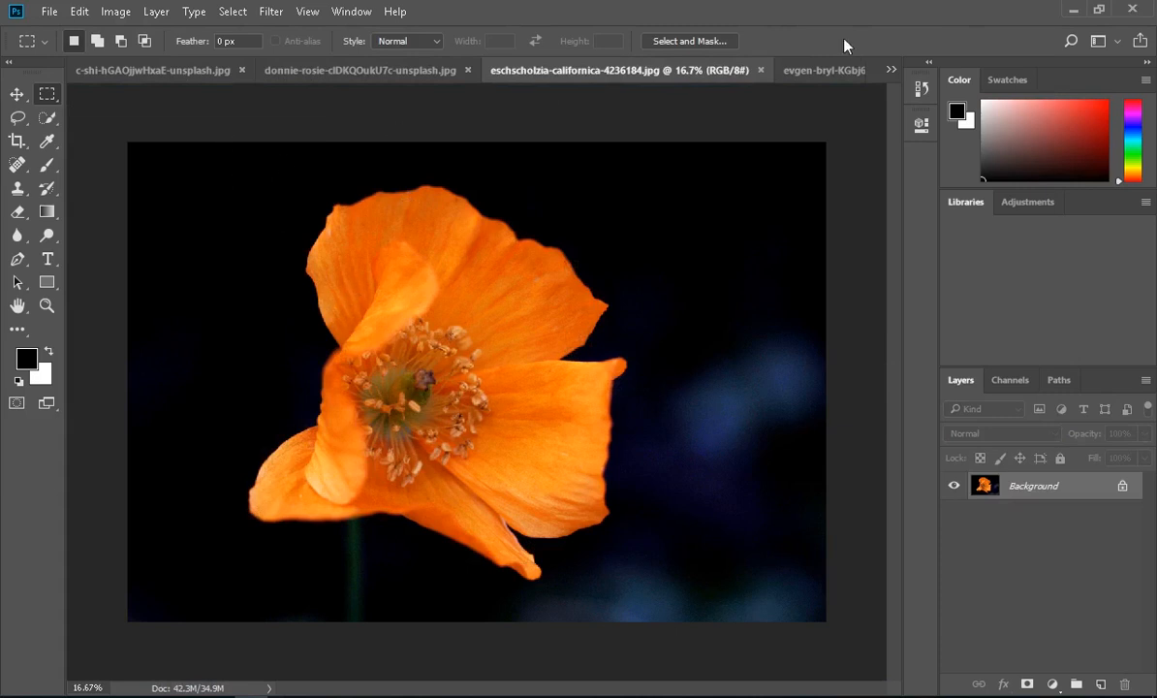
click(824, 72)
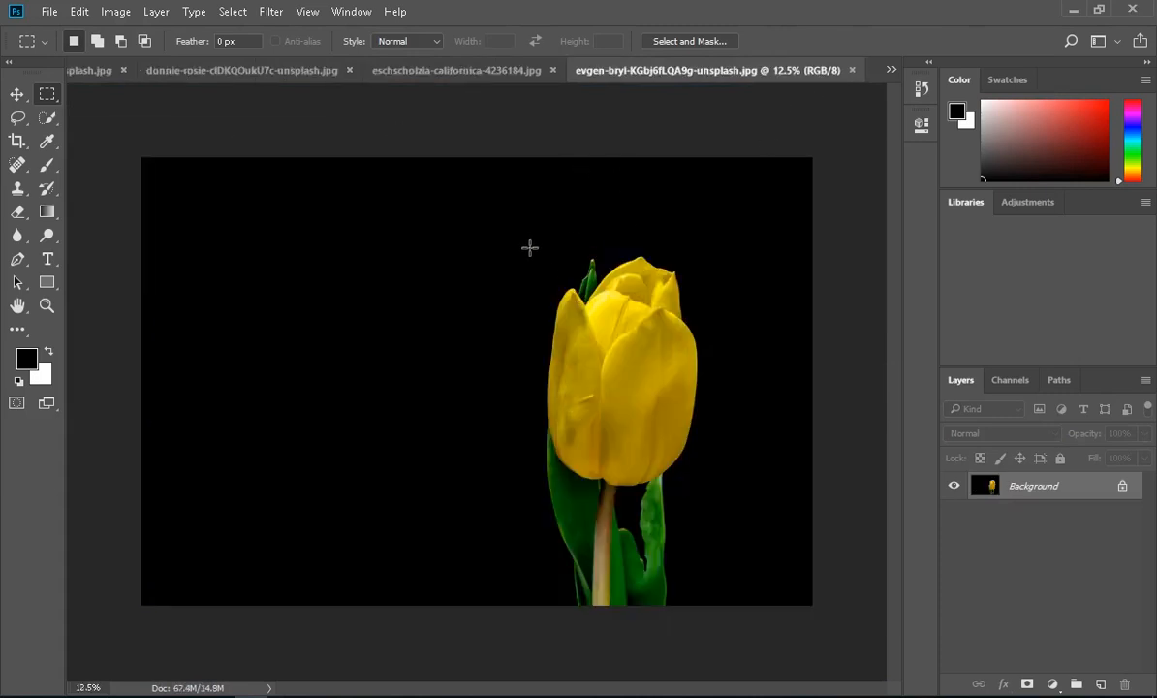
drag(531, 229, 707, 610)
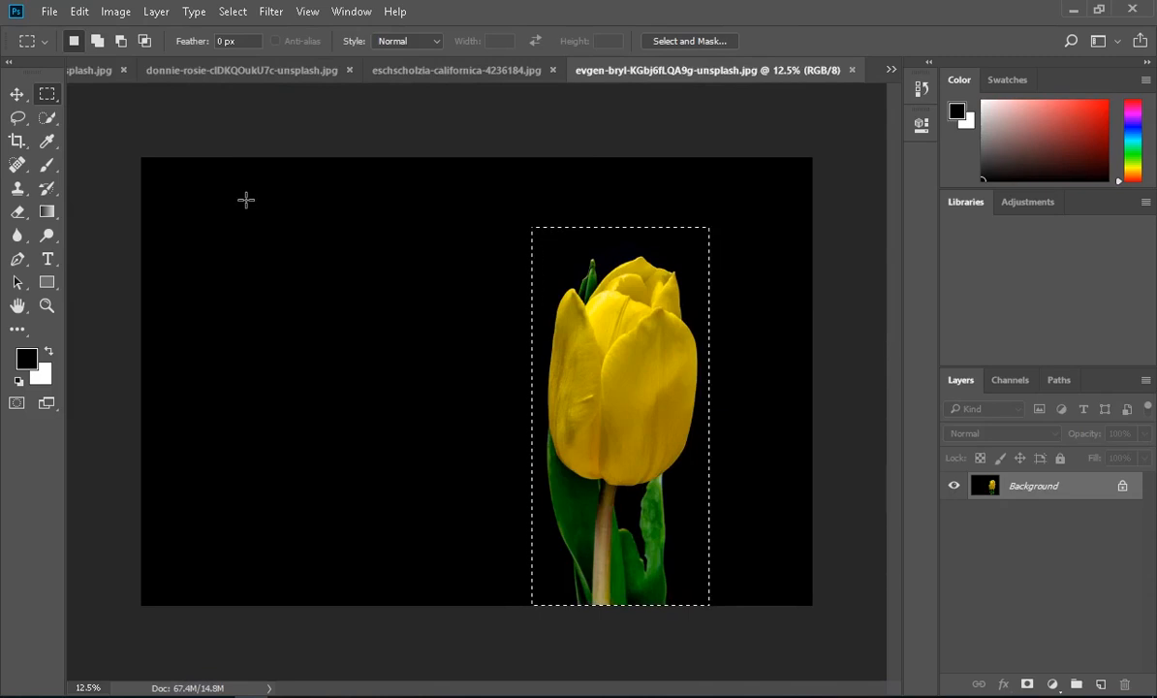
drag(245, 198, 317, 308)
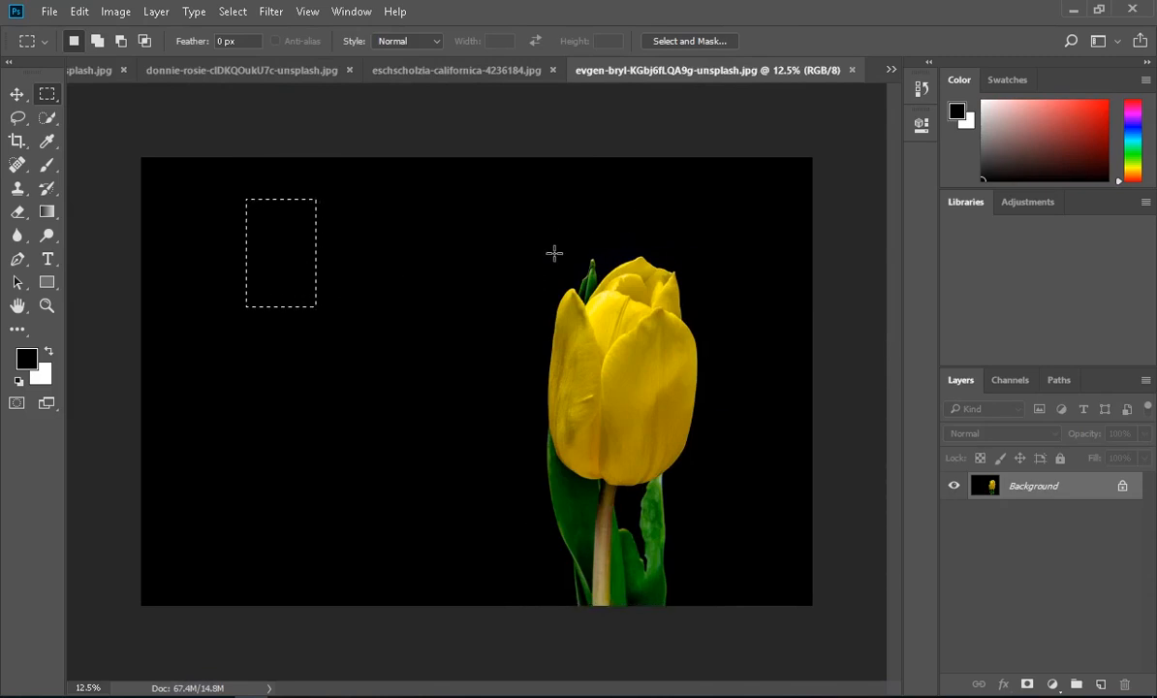
drag(524, 223, 538, 262)
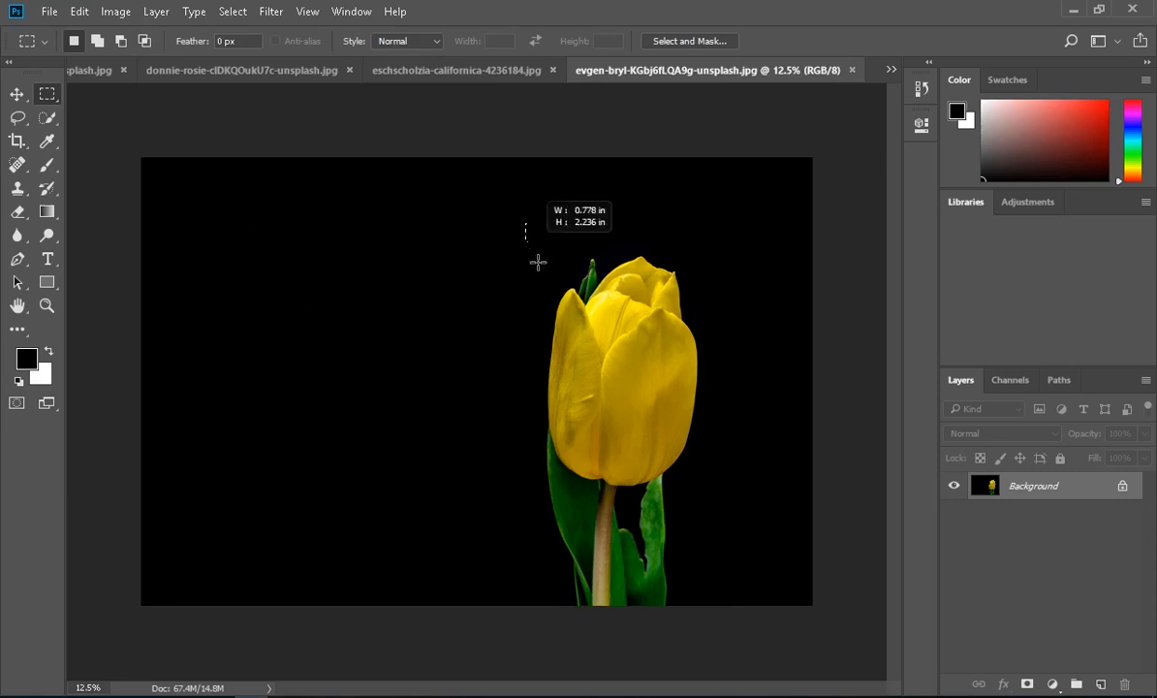
drag(657, 495, 721, 603)
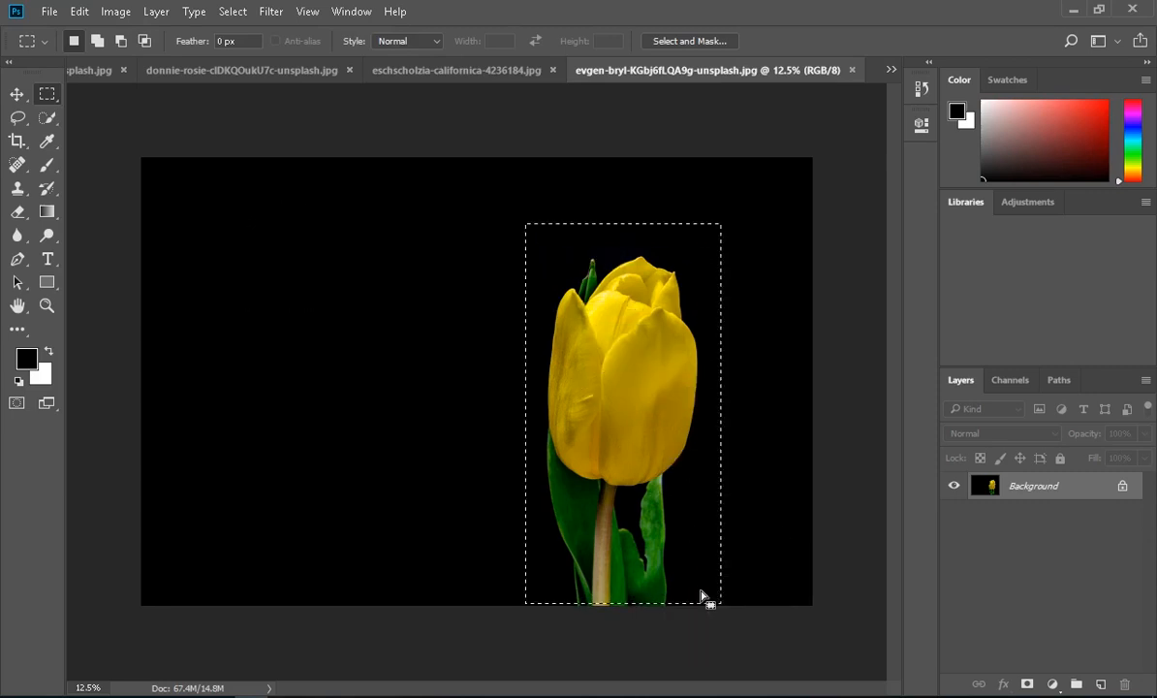
Set the marquee to Add to selection and add two separate rectangles on the black background left of the tulip
click(98, 40)
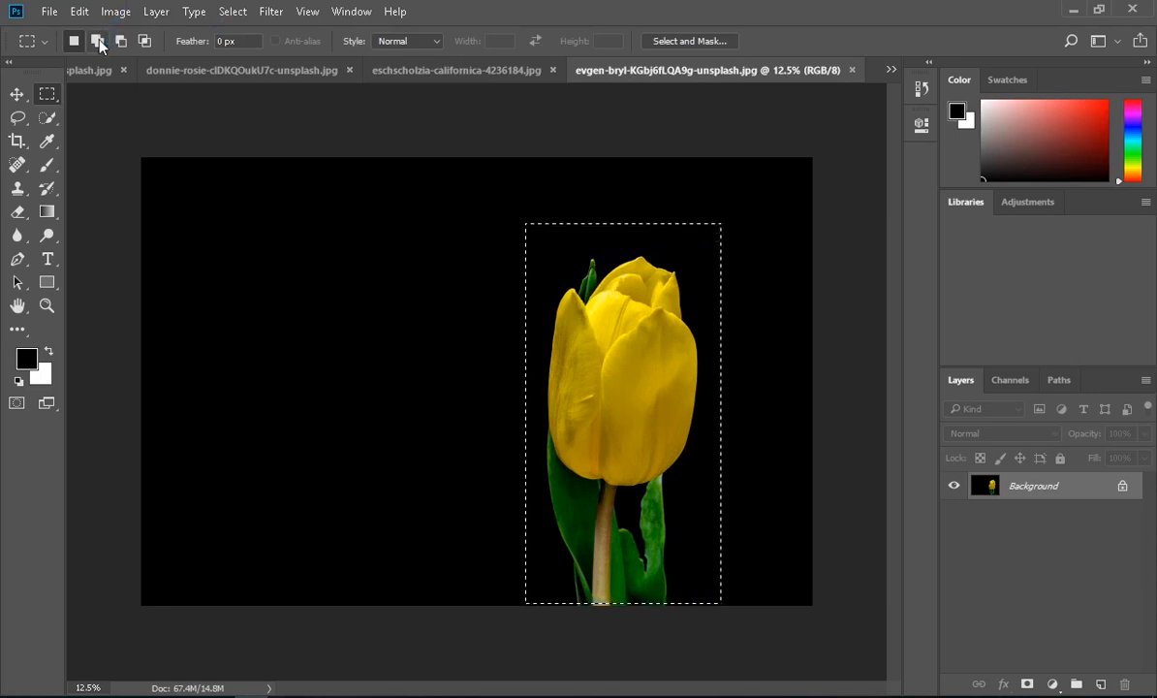
click(99, 41)
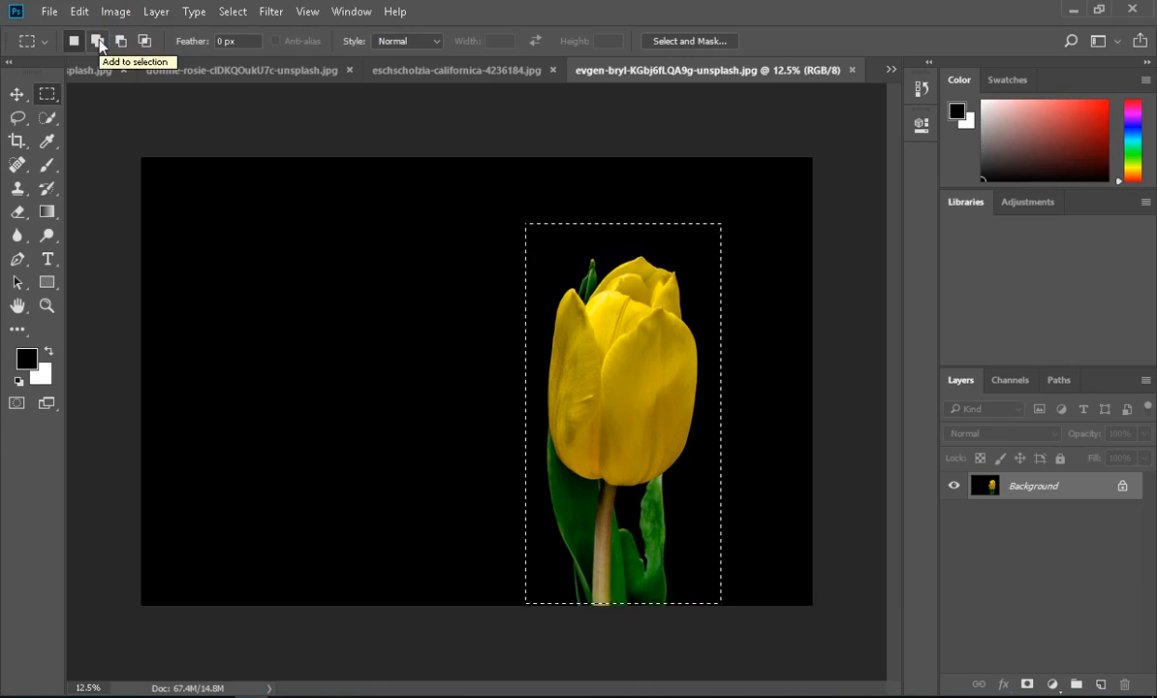
drag(257, 198, 427, 399)
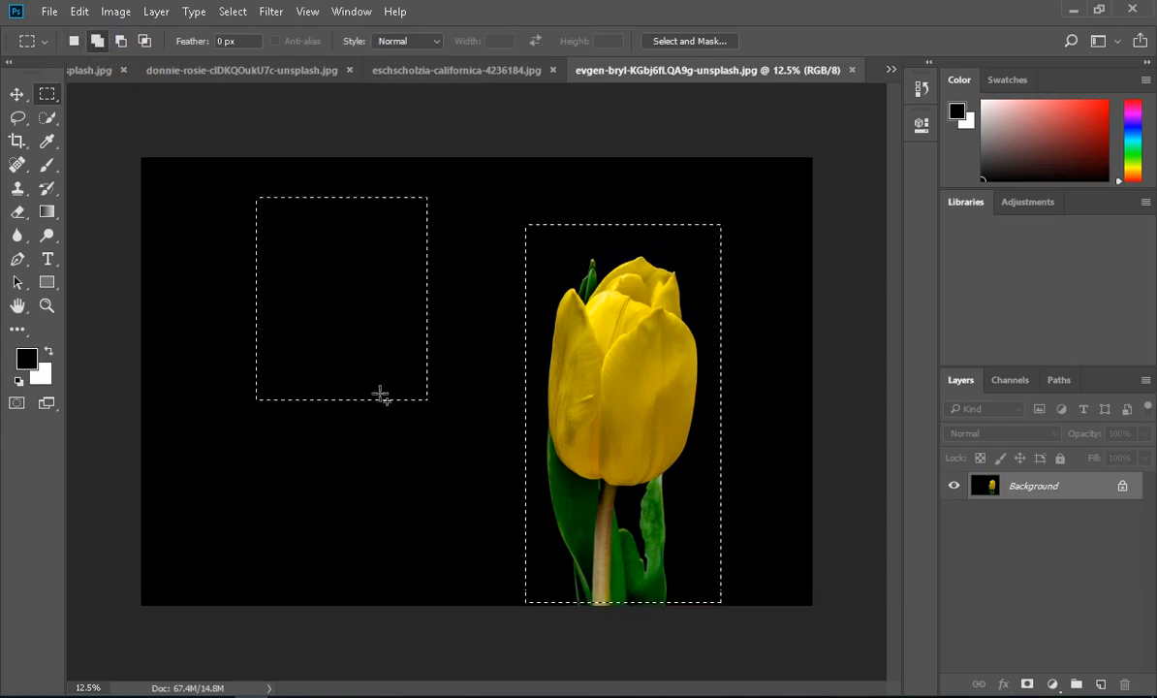
drag(239, 432, 374, 544)
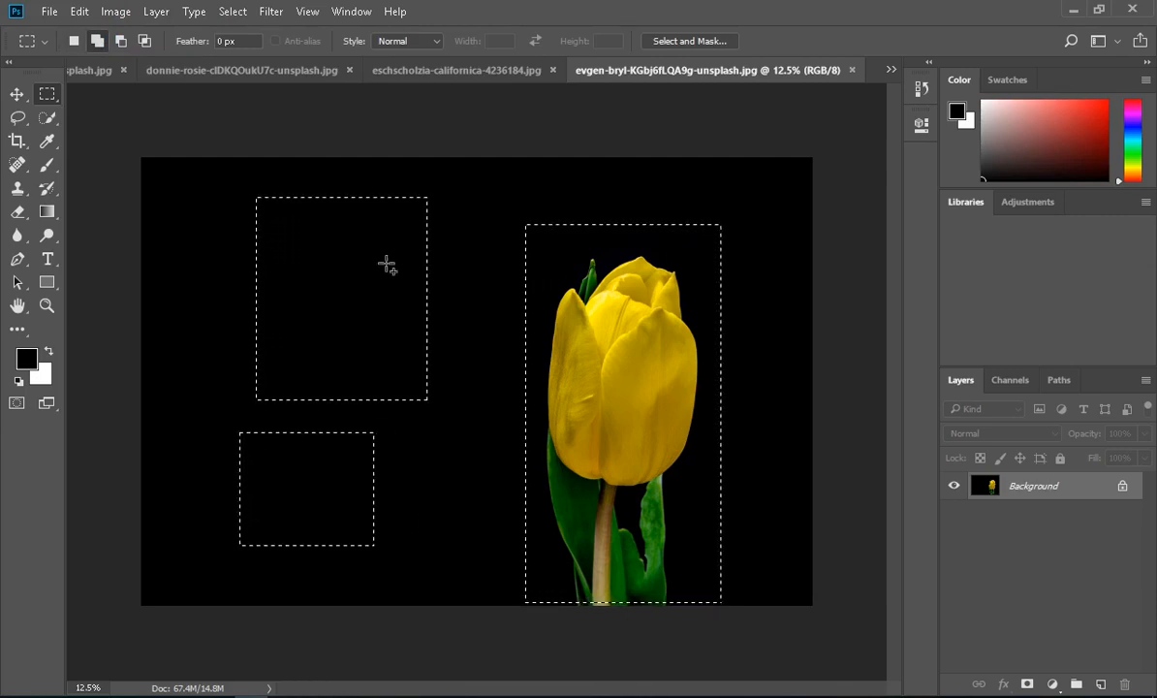
Undo the two added background rectangles, keeping only the marquee around the tulip
key(ctrl+z)
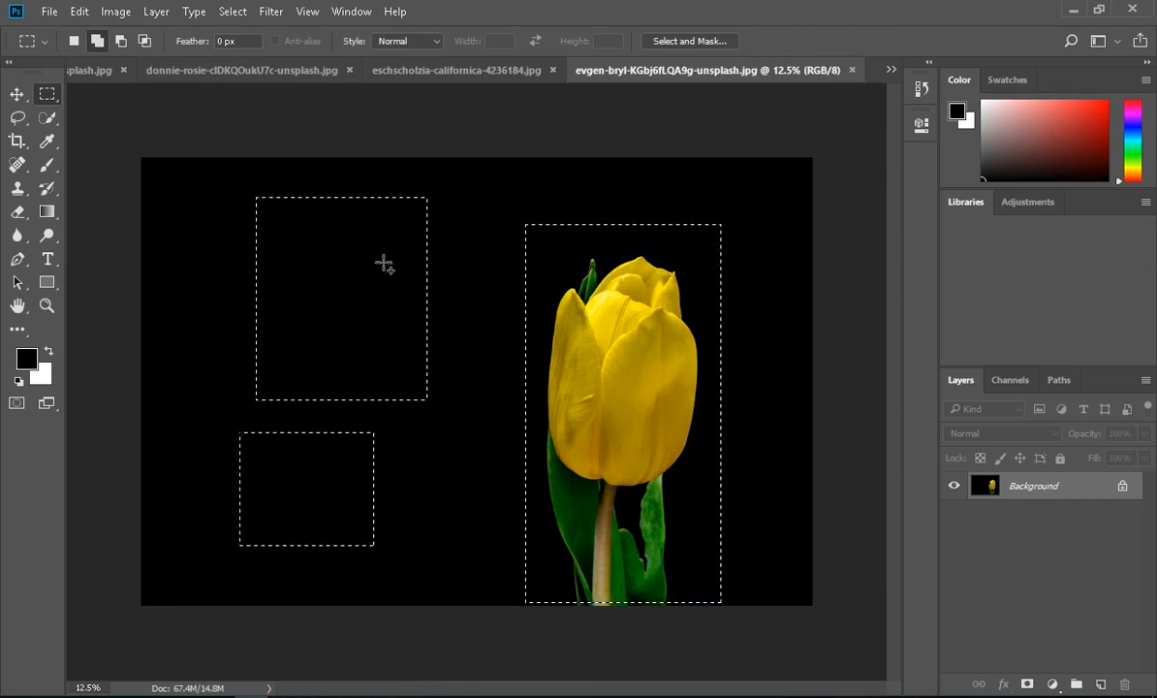
key(ctrl+d)
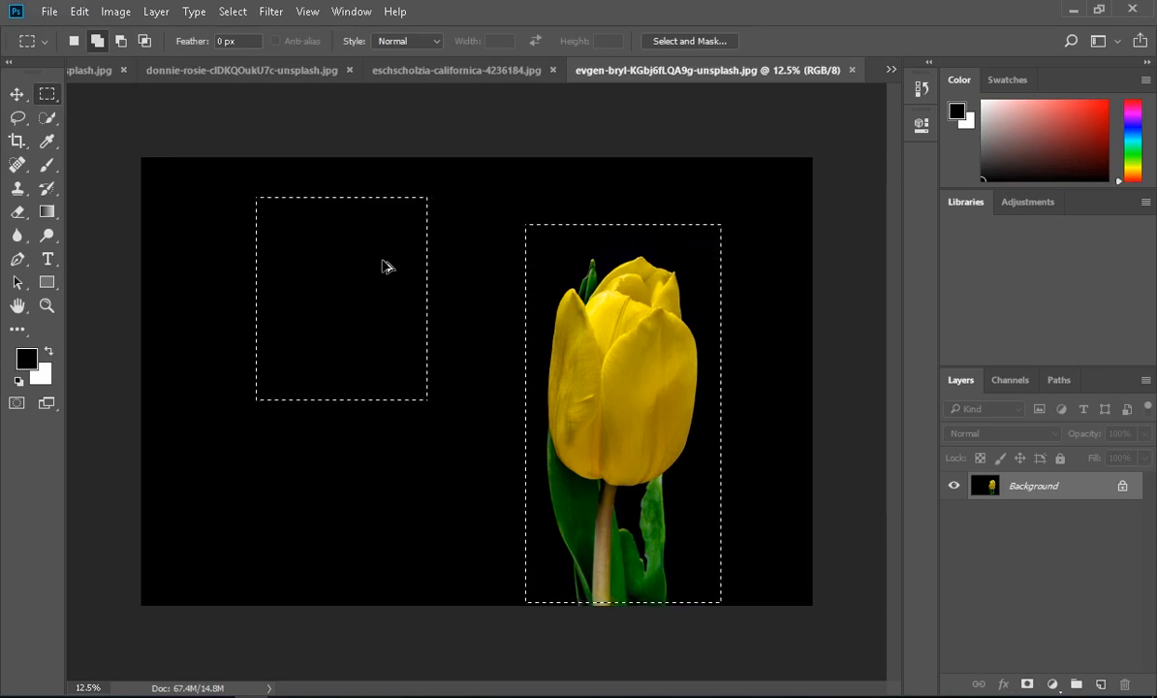
key(ctrl+z)
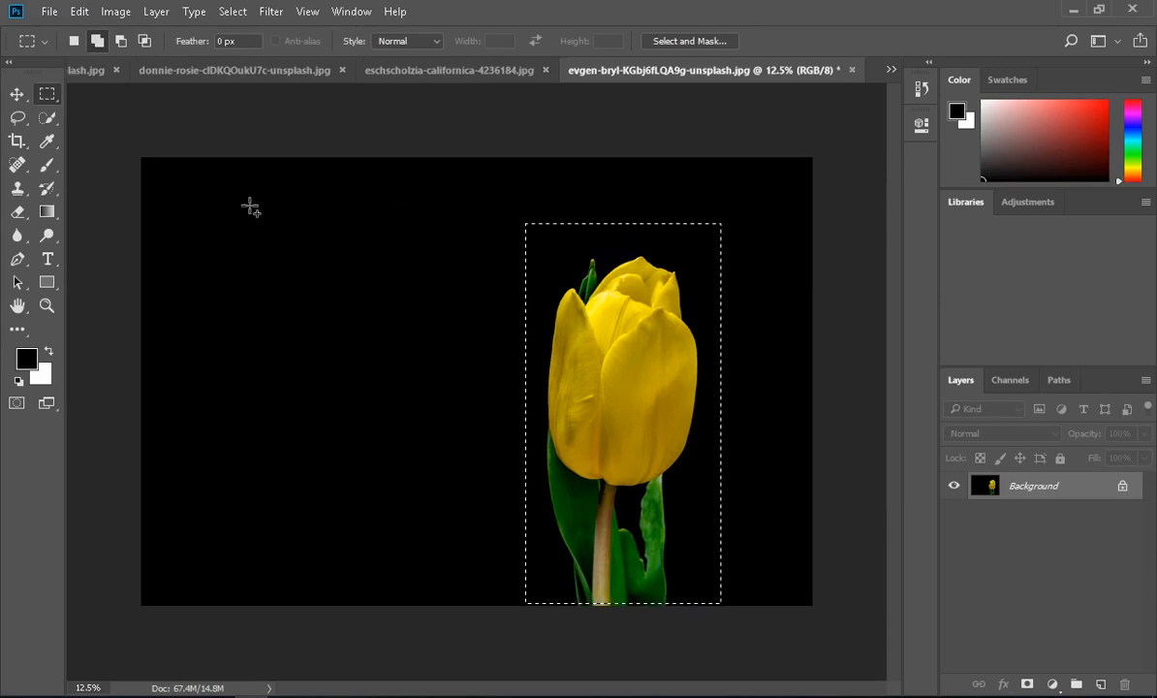
Add four separate rectangular marquees on the black background beside the tulip, keeping the marquee around the tulip
drag(222, 181, 348, 315)
drag(387, 212, 472, 365)
drag(224, 373, 335, 485)
drag(391, 446, 480, 549)
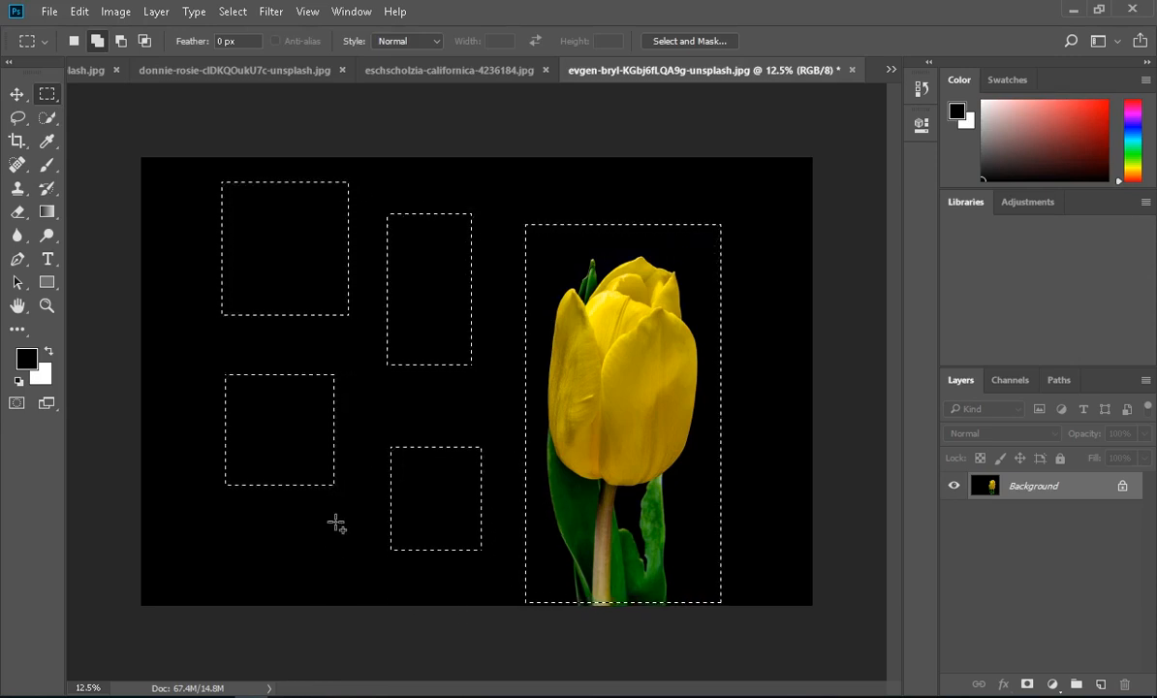
Undo the four added background rectangles one by one, leaving only the marquee around the tulip
key(ctrl+z)
key(ctrl+shift+z)
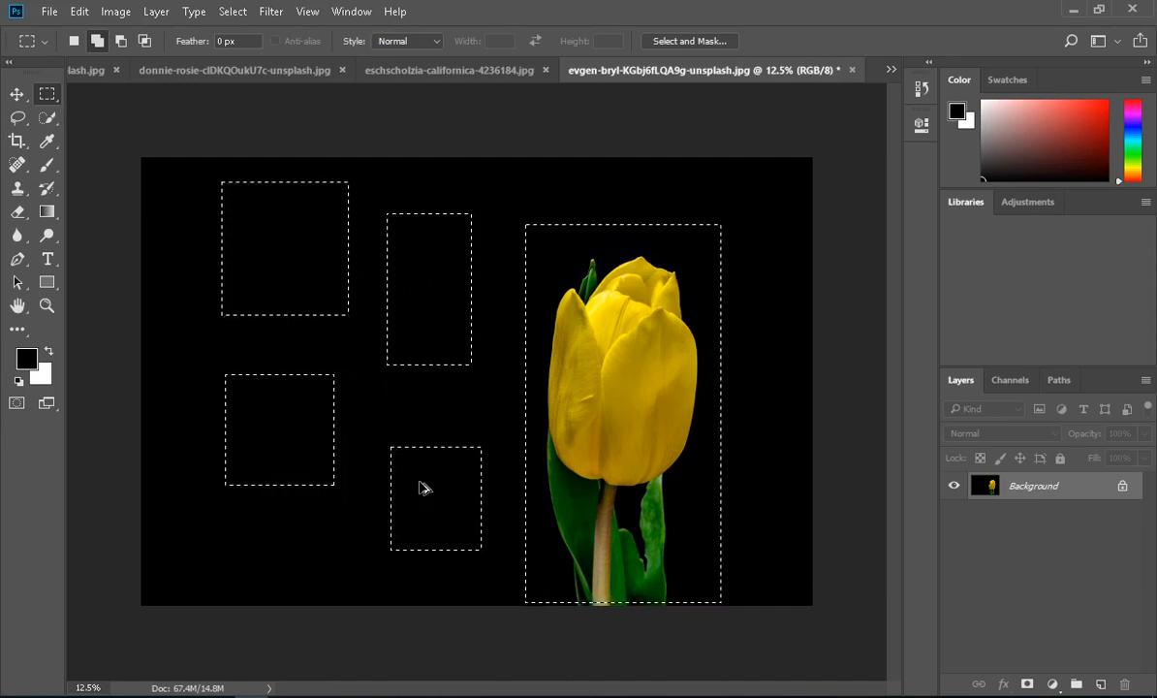
key(ctrl+z)
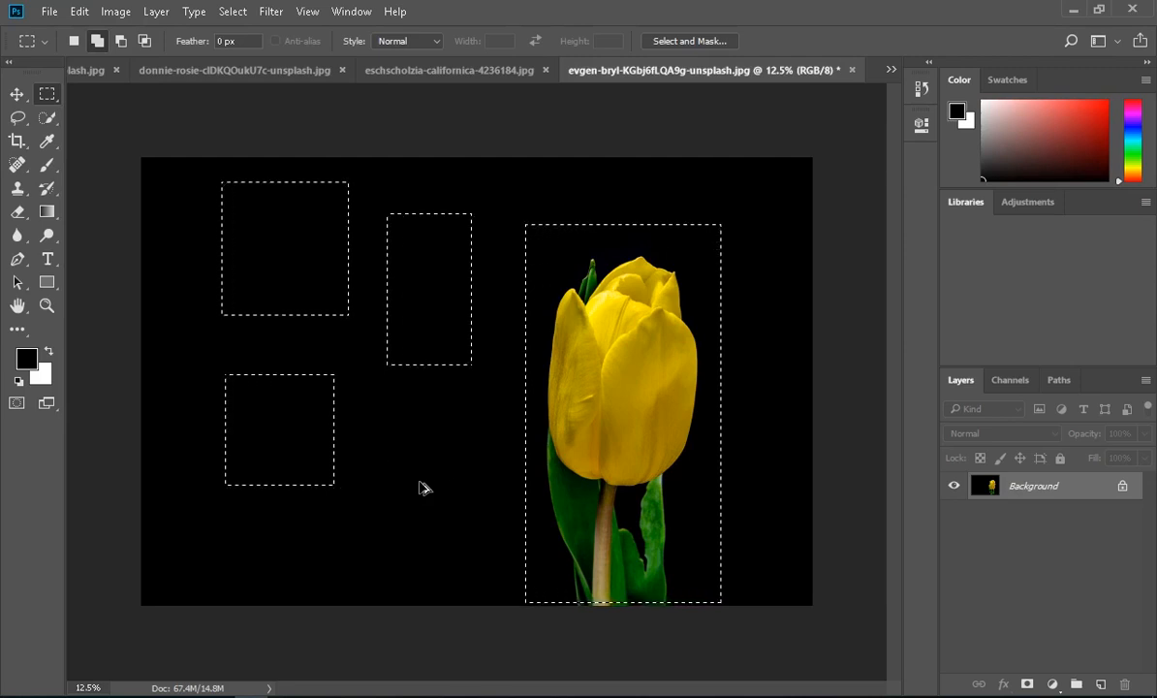
key(ctrl+z)
key(ctrl+z)
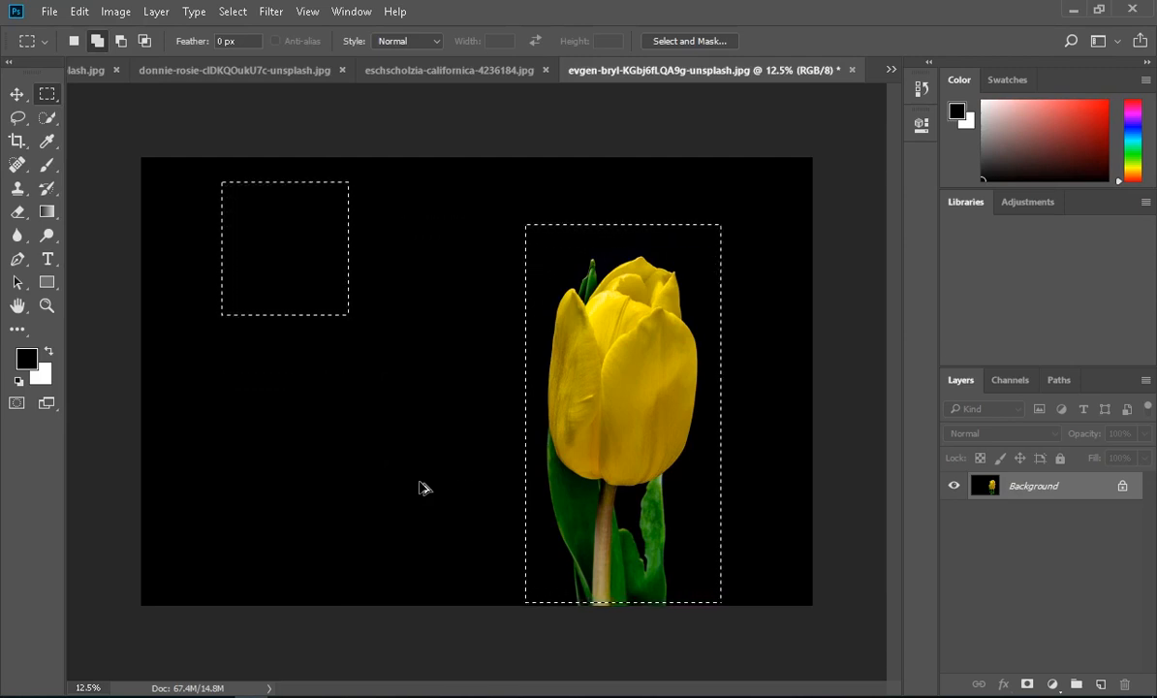
key(ctrl+z)
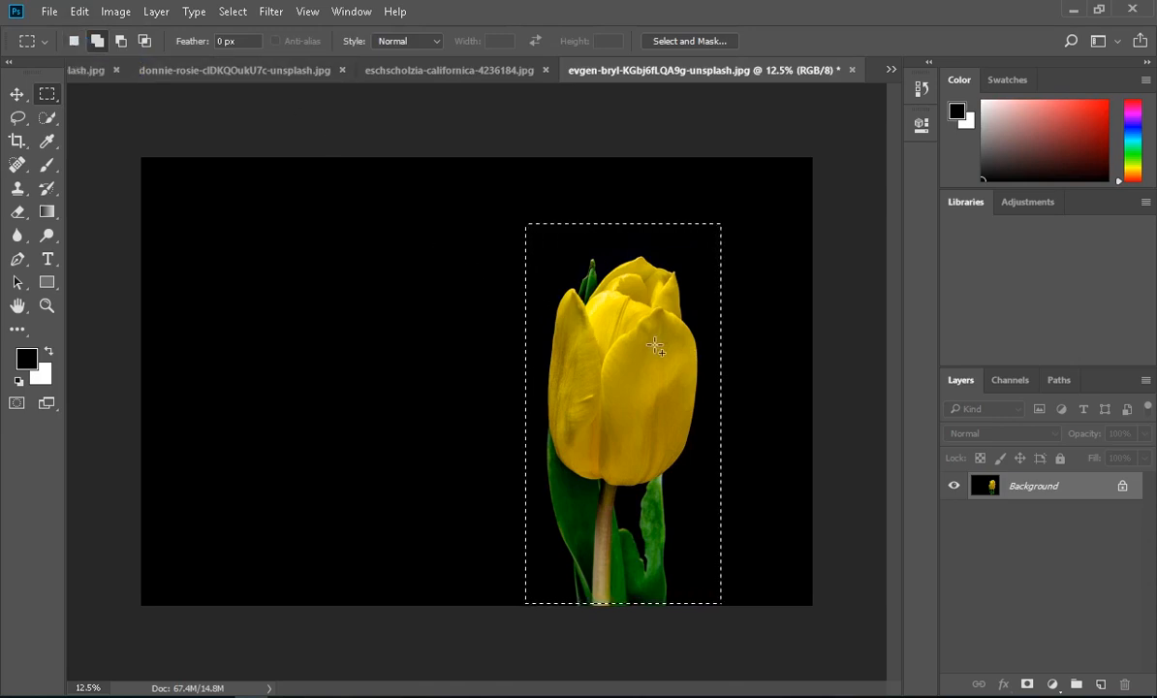
Using Subtract from selection, trim the tulip marquee along its upper and right edges and remove the stem area below the bloom
click(119, 43)
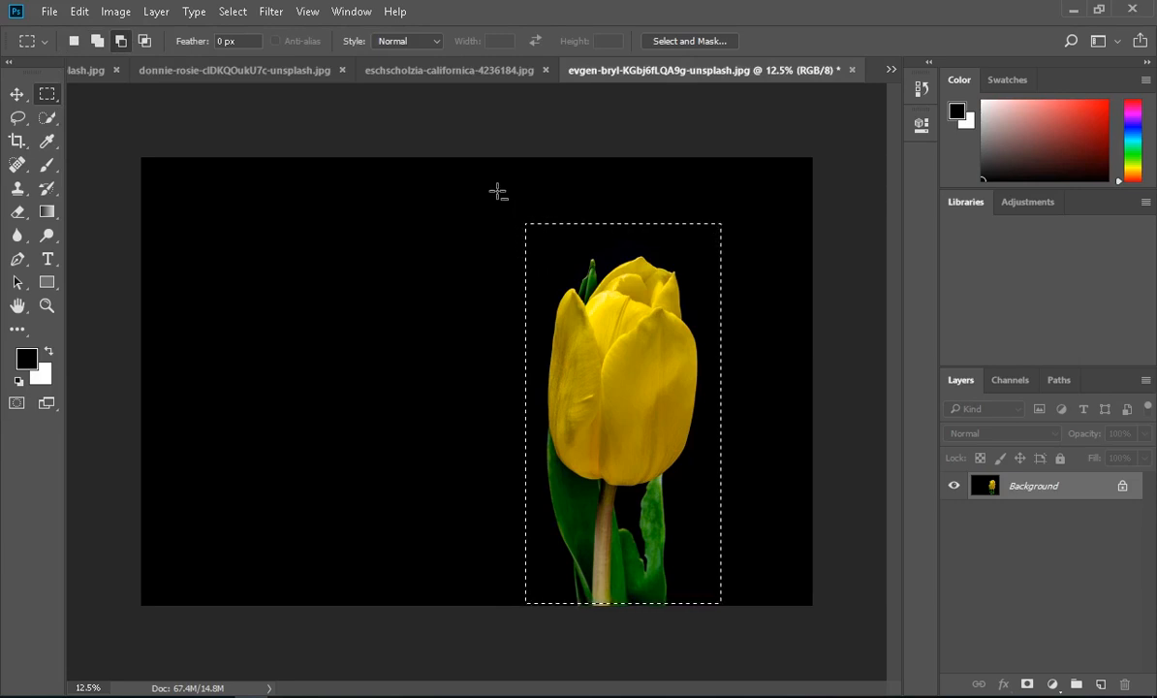
drag(623, 254, 798, 249)
drag(715, 217, 748, 598)
drag(505, 490, 756, 628)
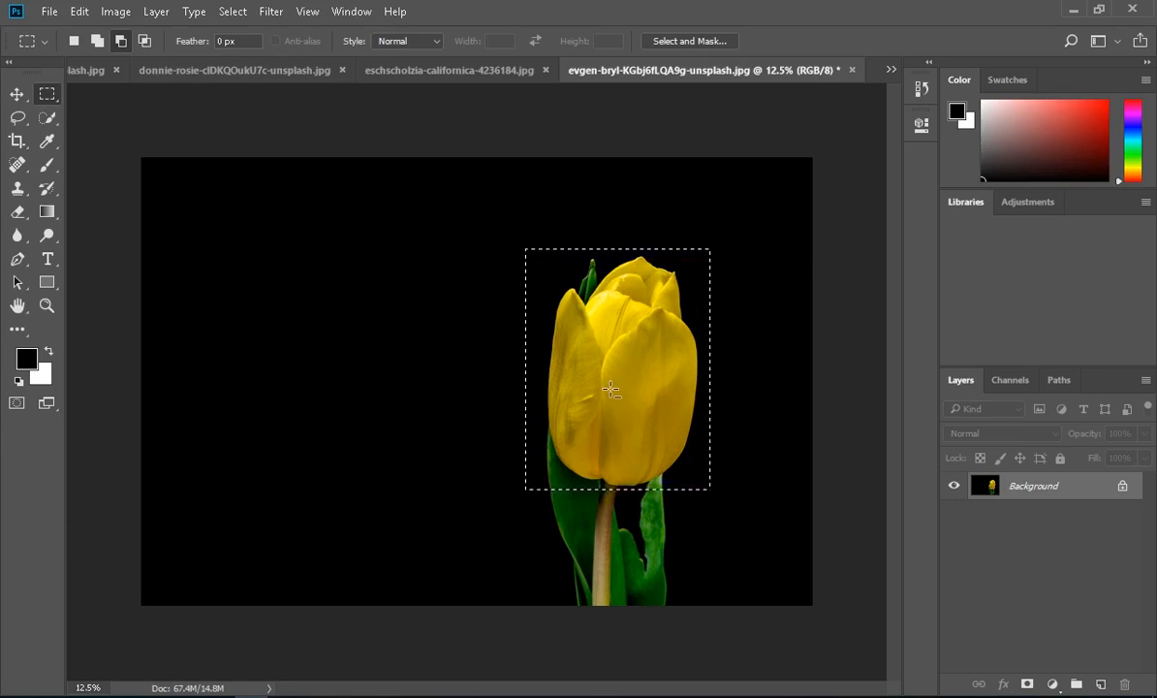
Set the marquee to Intersect with selection and draw a rectangle of about 18.2 by 26.8 in closely around the tulip bloom
click(145, 43)
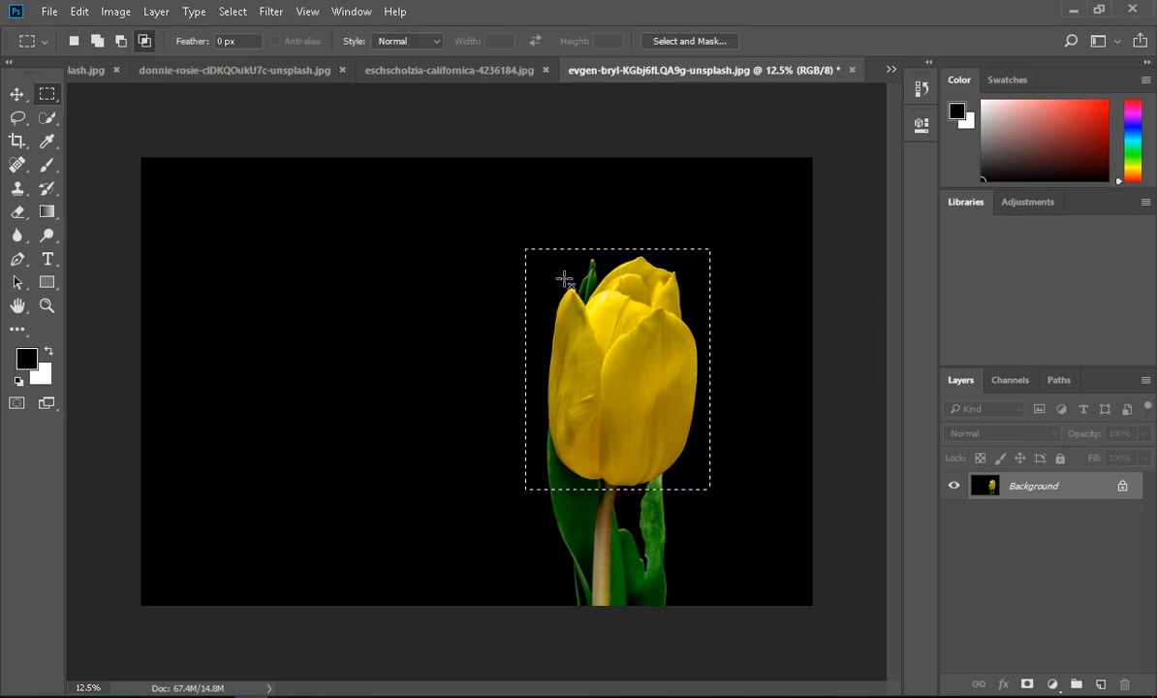
drag(634, 393, 694, 476)
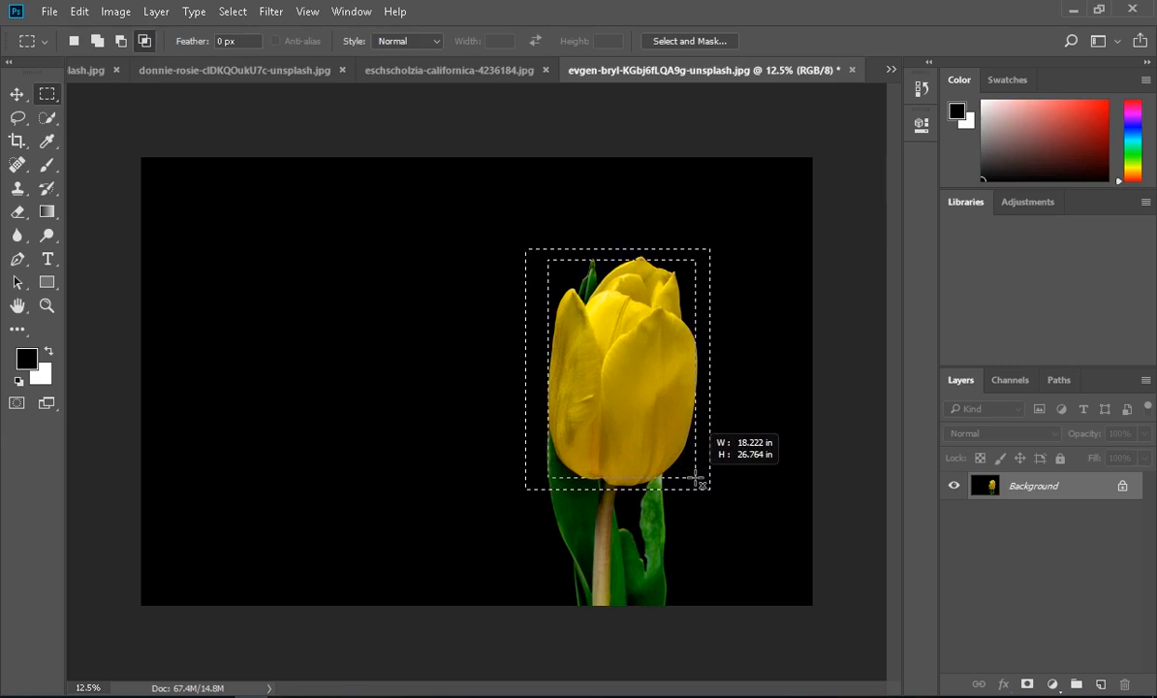
drag(696, 478, 697, 478)
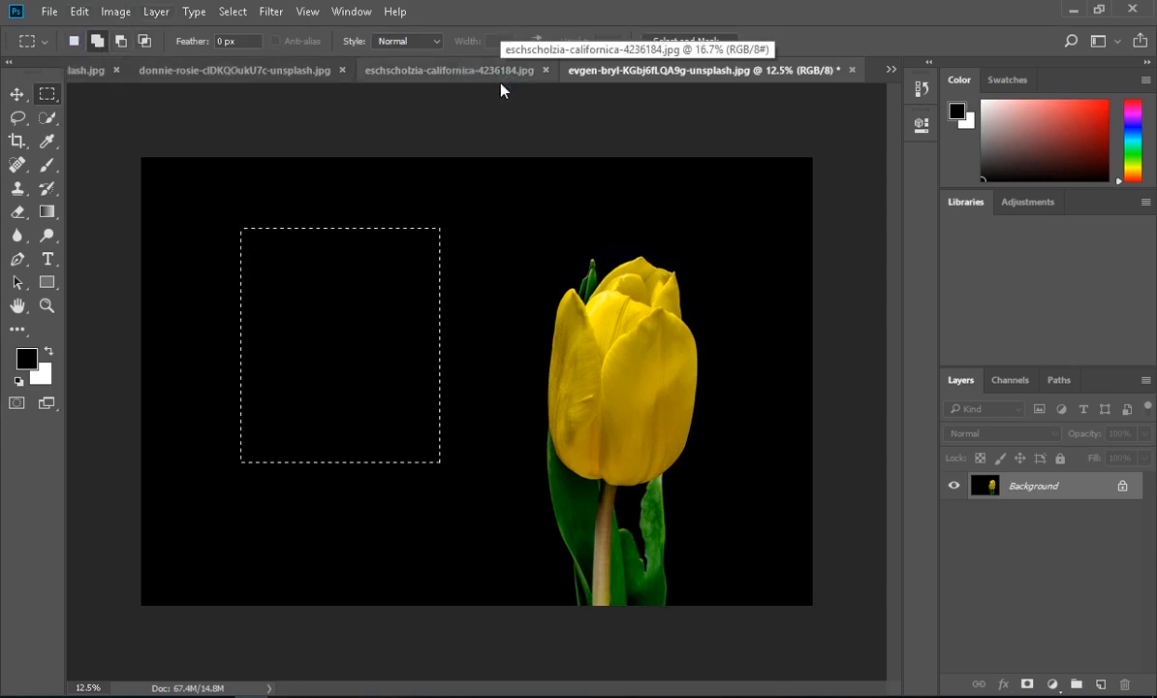
Switch to the blank Untitled-1 document and unlock its Background layer
click(891, 70)
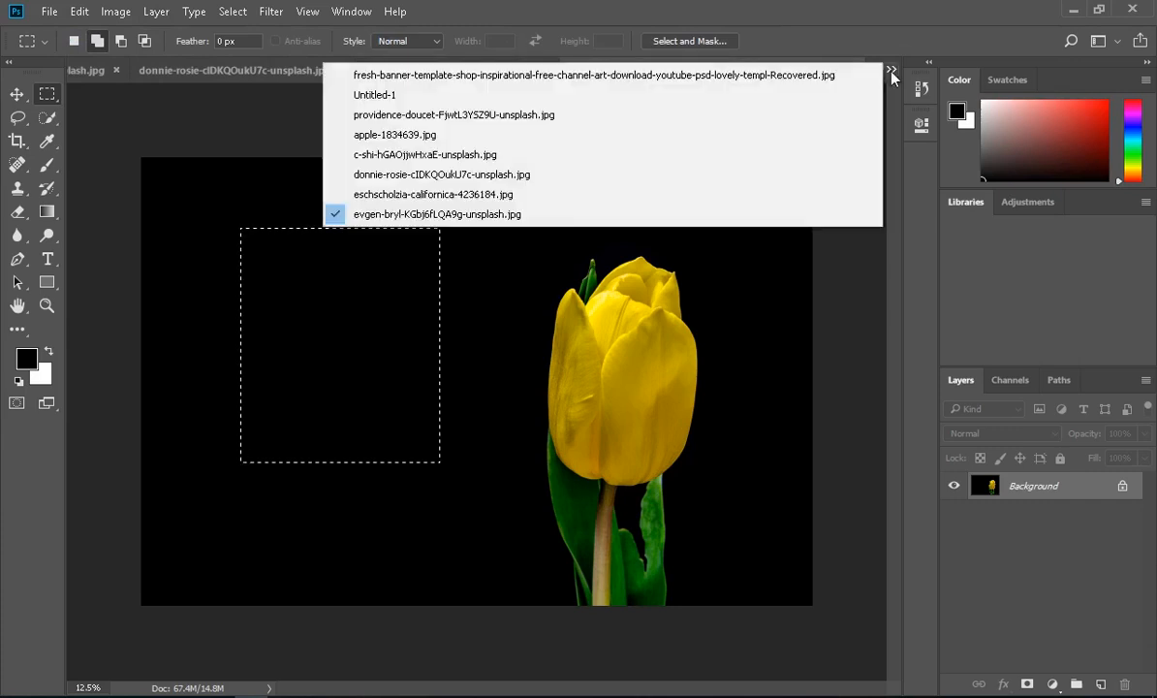
click(398, 97)
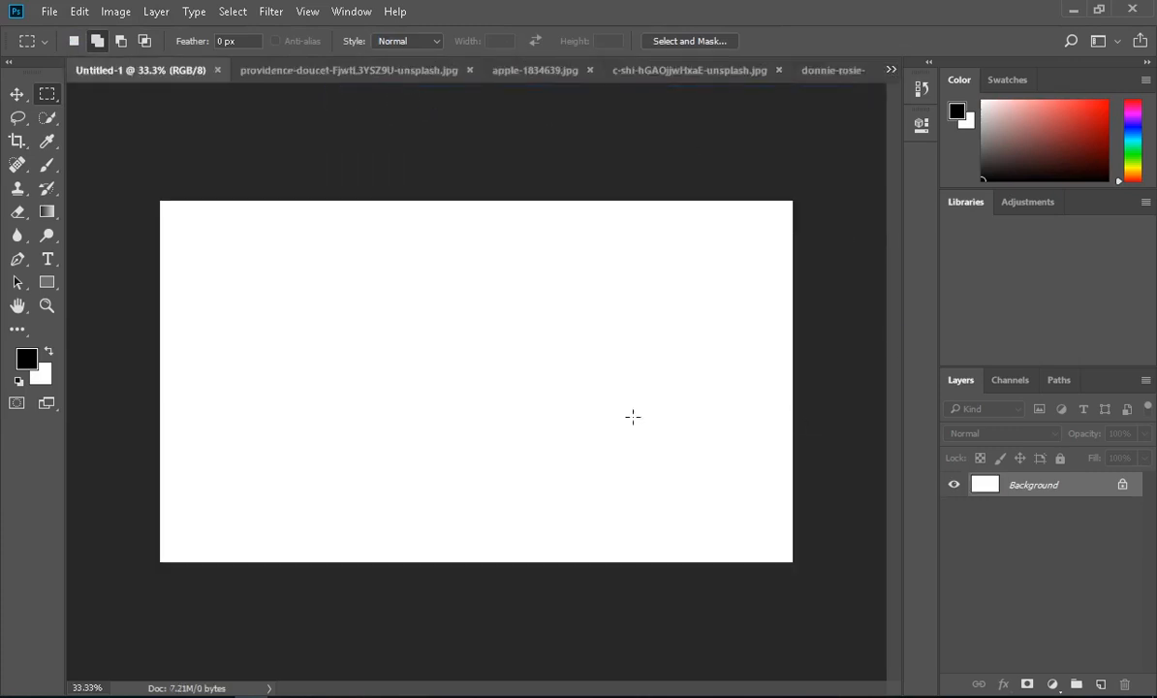
click(1123, 486)
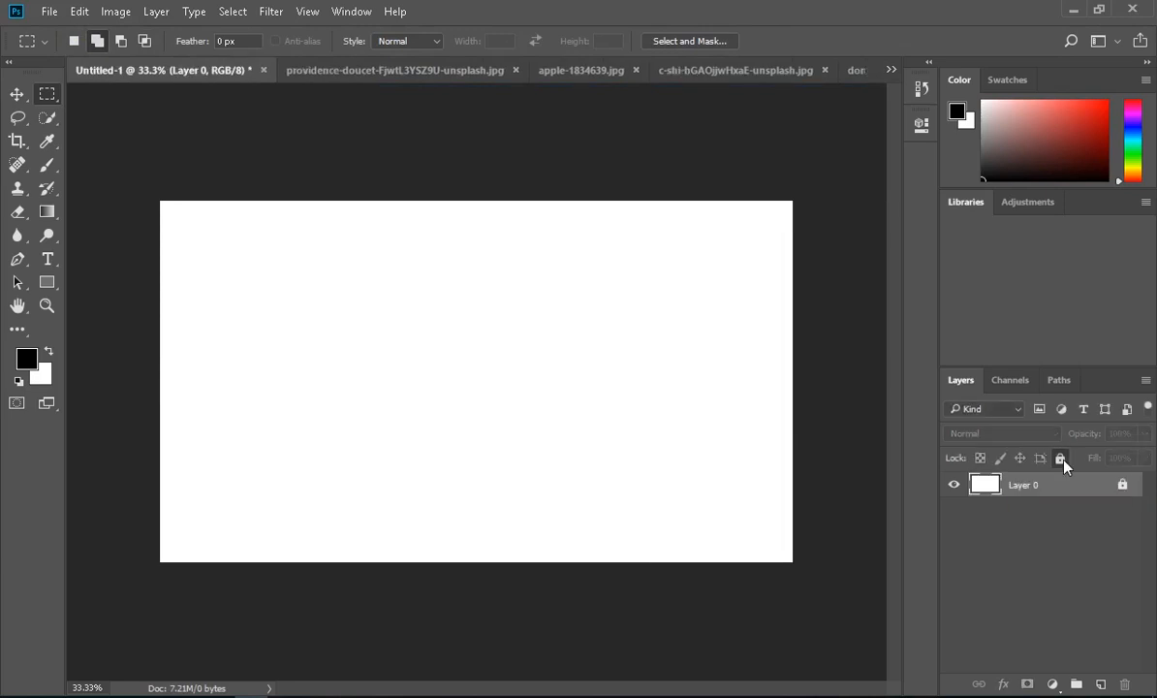
click(1122, 487)
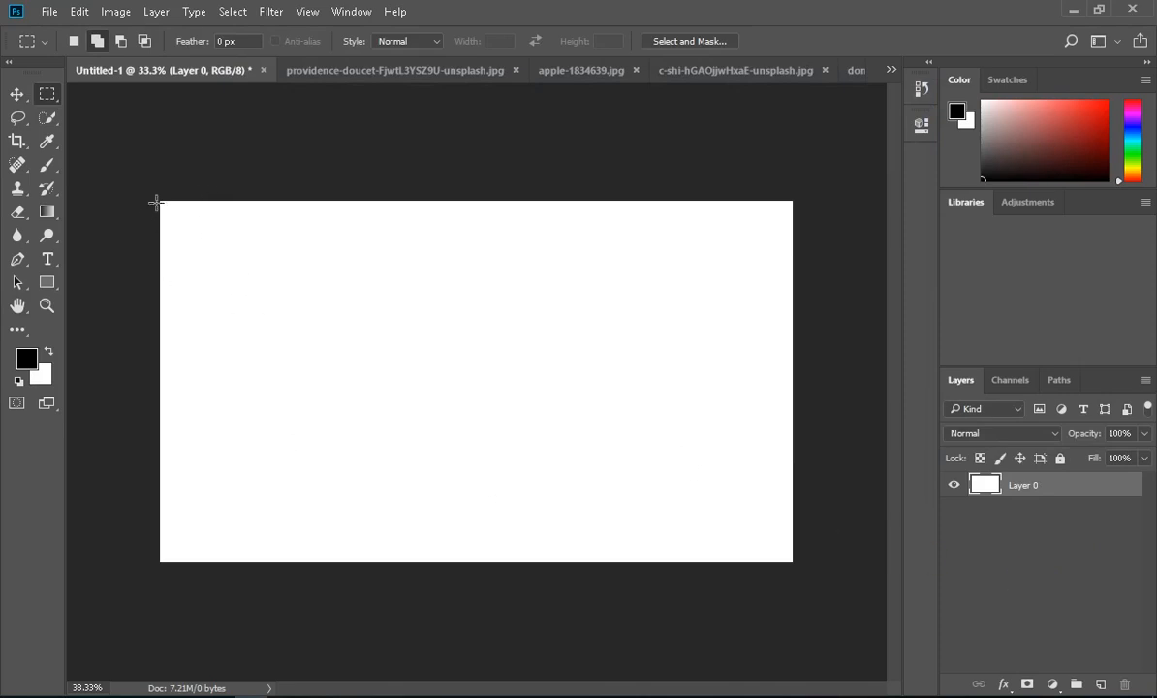
Marquee roughly the upper two thirds of the white canvas and fill it with the blue color 0badca at 100% opacity
drag(157, 199, 794, 442)
click(79, 10)
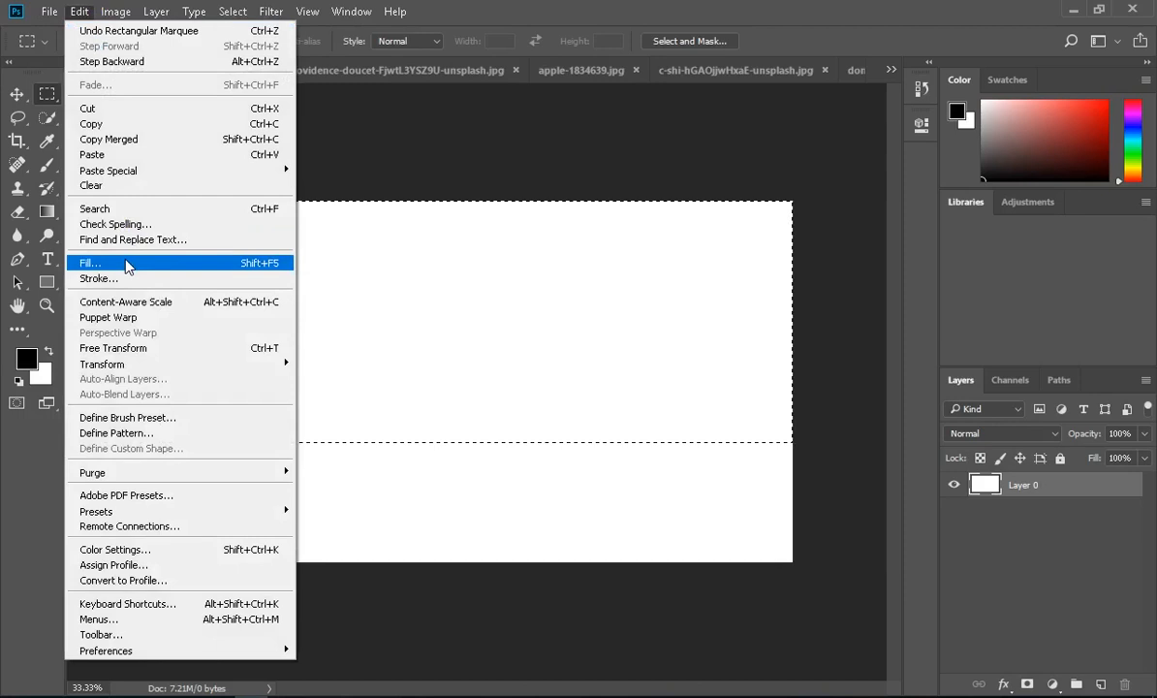
click(241, 277)
click(230, 270)
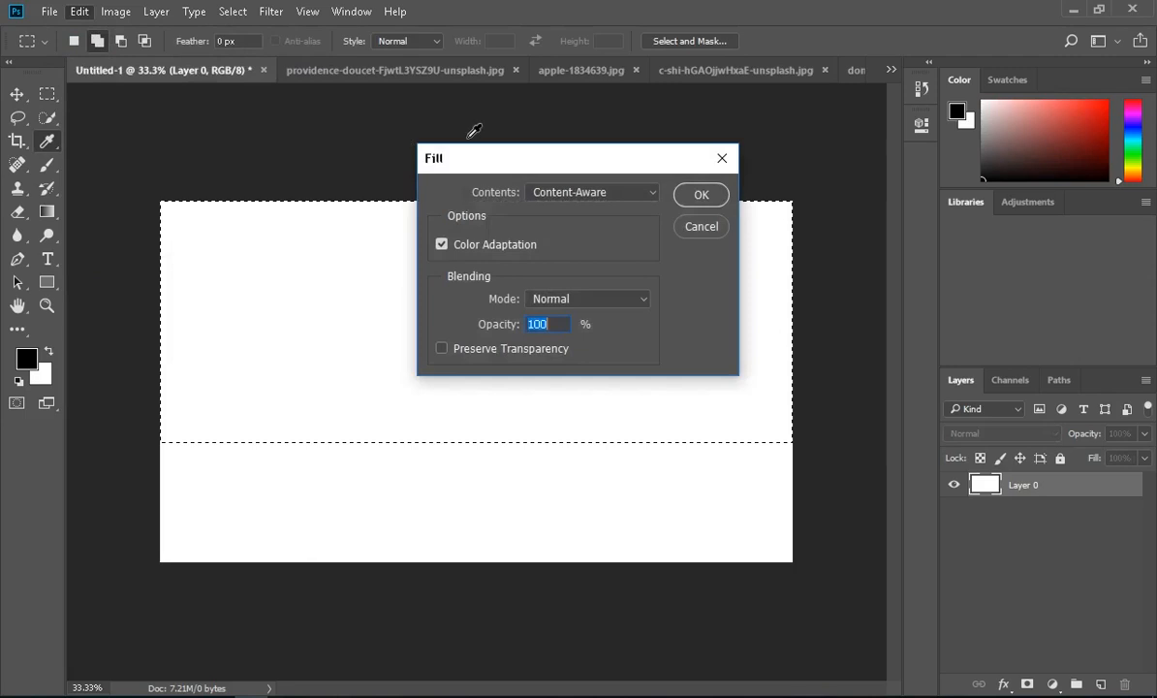
click(616, 193)
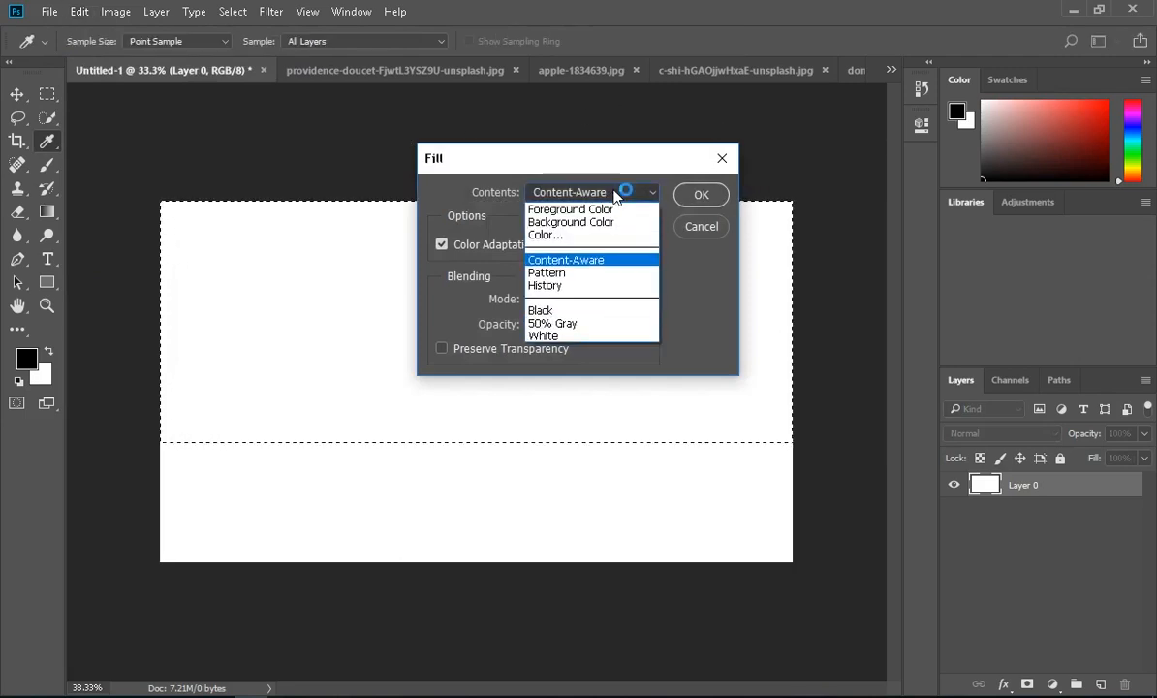
click(584, 237)
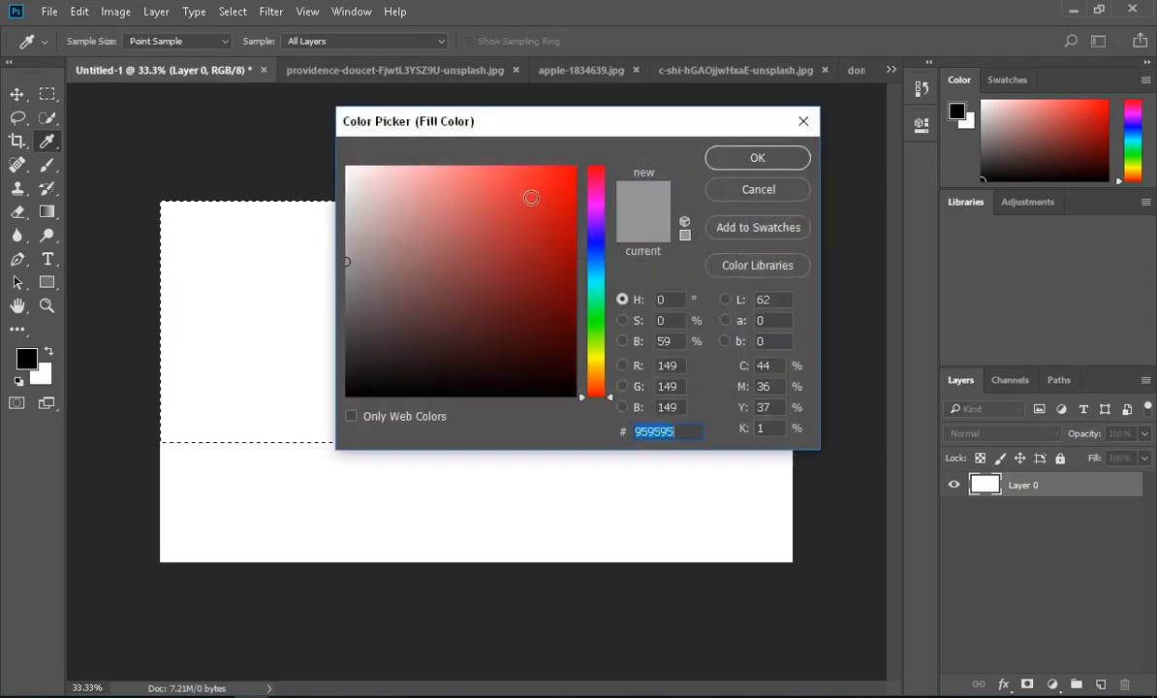
click(596, 275)
mouse_move(516, 184)
mouse_down()
mouse_move(539, 176)
mouse_move(488, 173)
mouse_move(547, 193)
mouse_move(564, 213)
mouse_up()
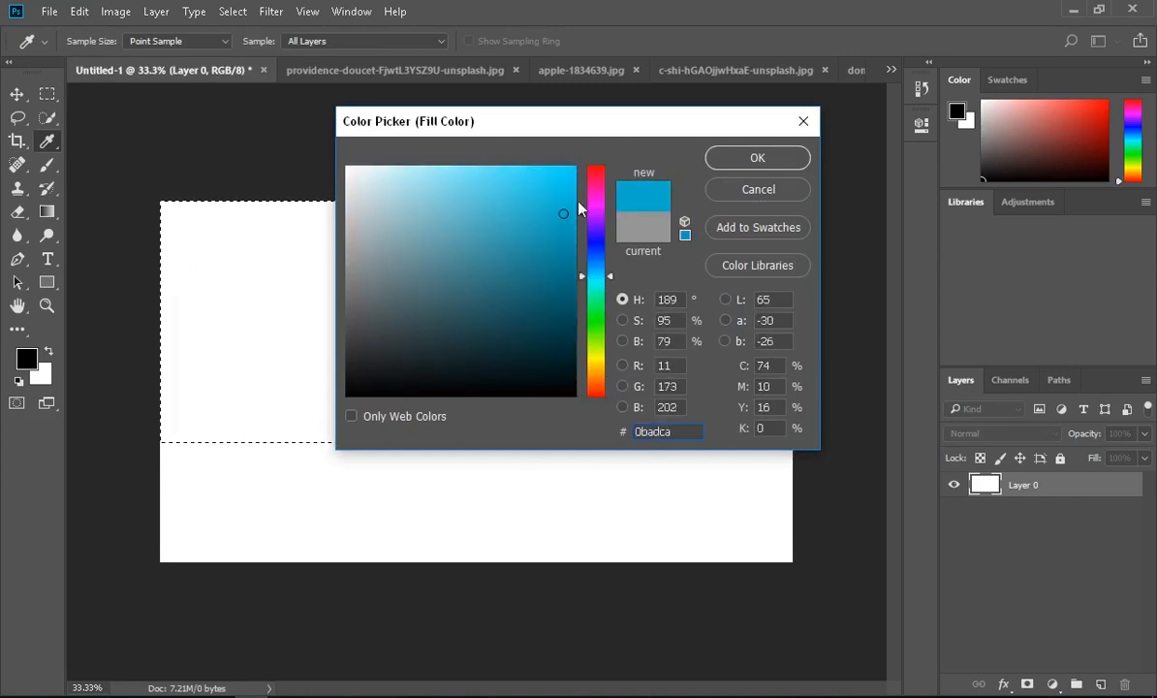
click(757, 159)
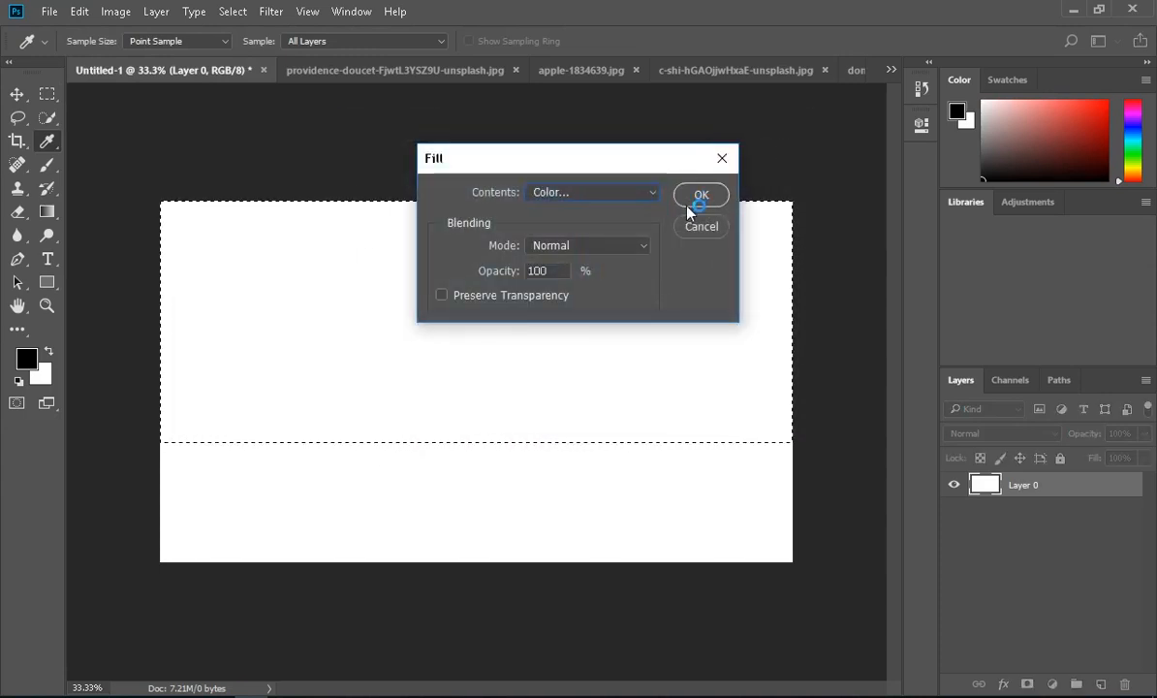
click(694, 199)
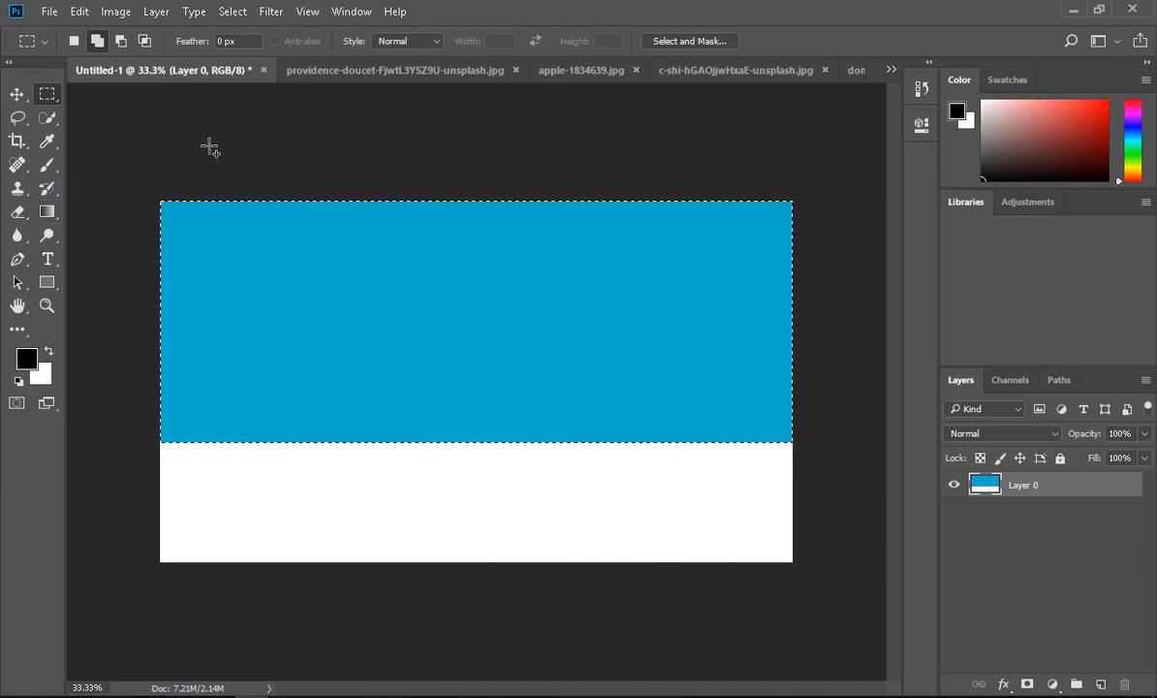
Deselect the blue area and draw a rectangular marquee over the remaining white strip beneath it
click(233, 11)
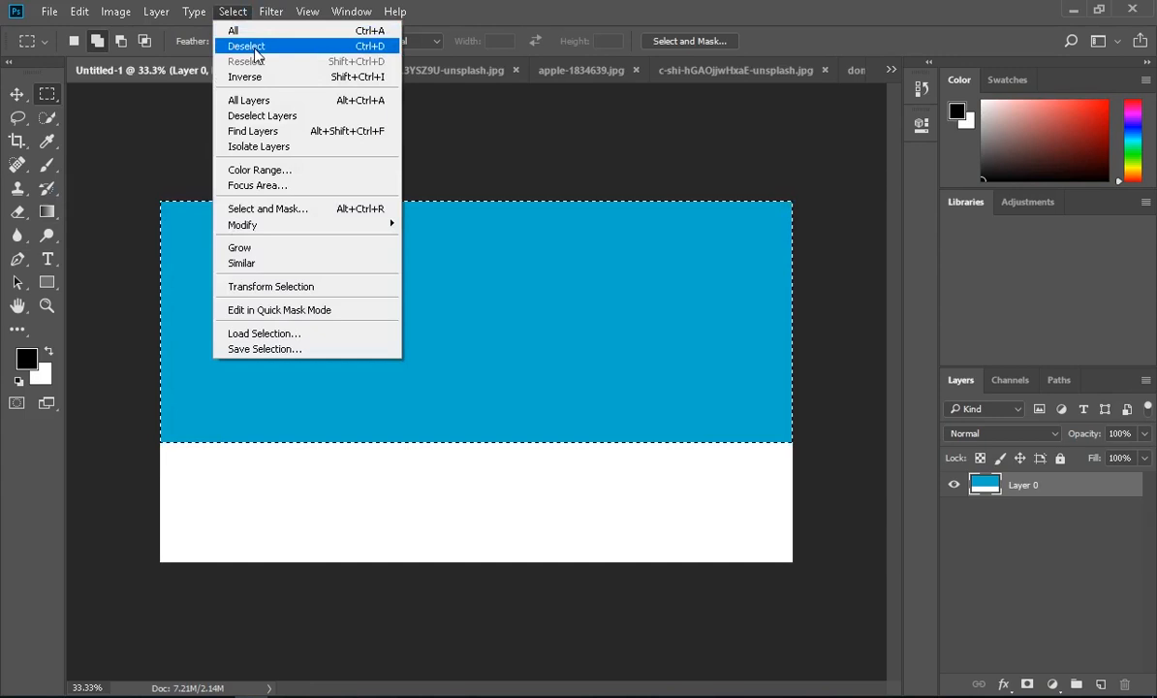
click(378, 48)
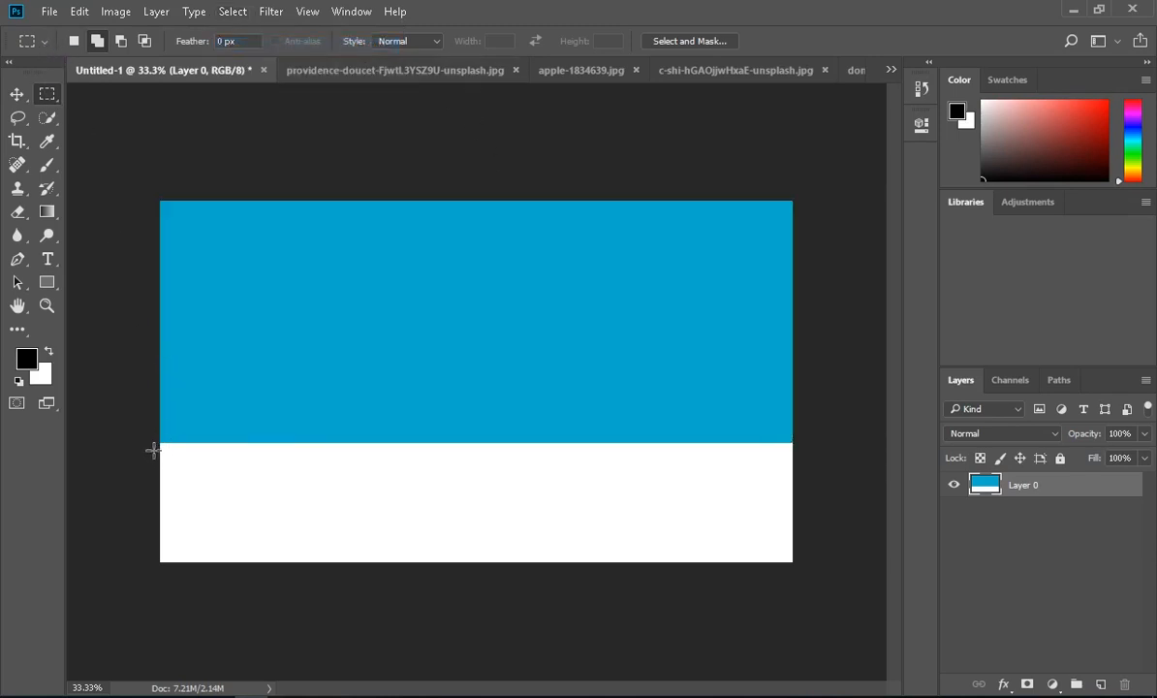
drag(150, 442, 789, 573)
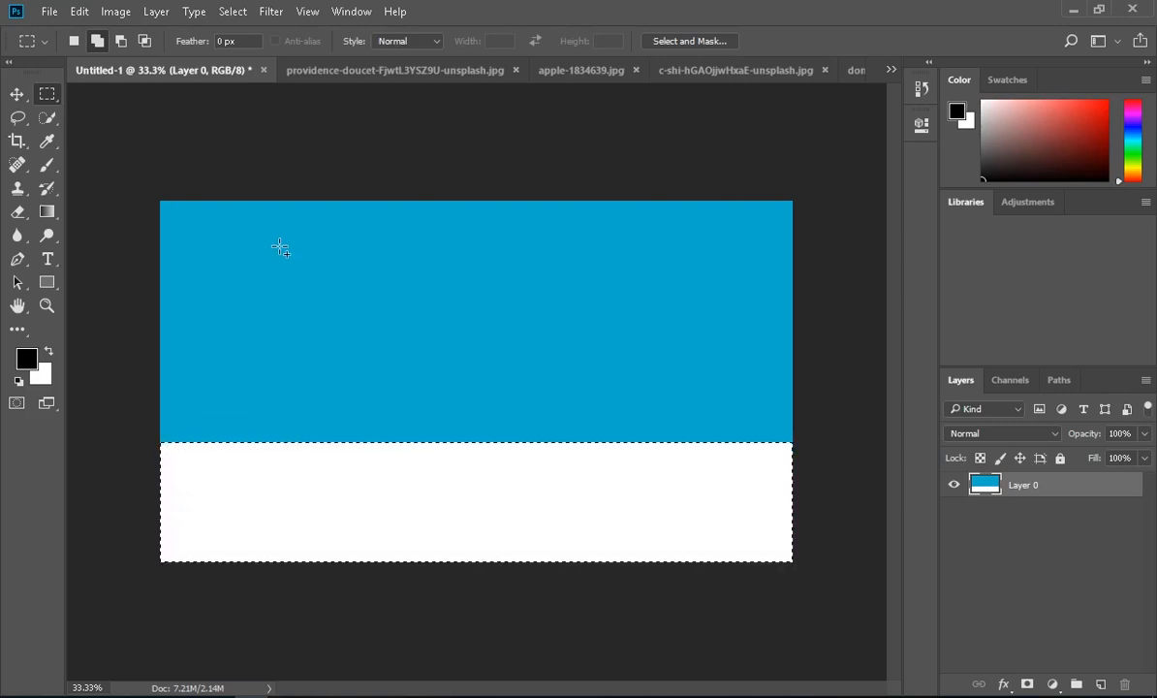
Fill the selected white strip with the pink color fd99f5 at 100% opacity, and deselect it
click(78, 12)
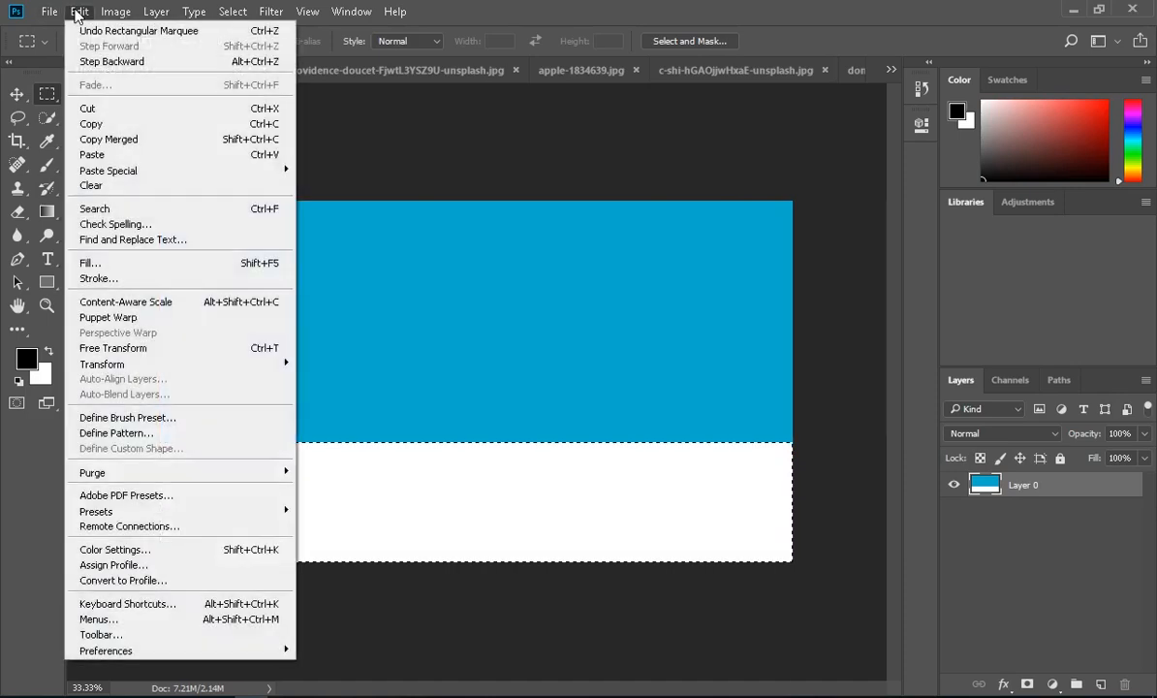
click(114, 265)
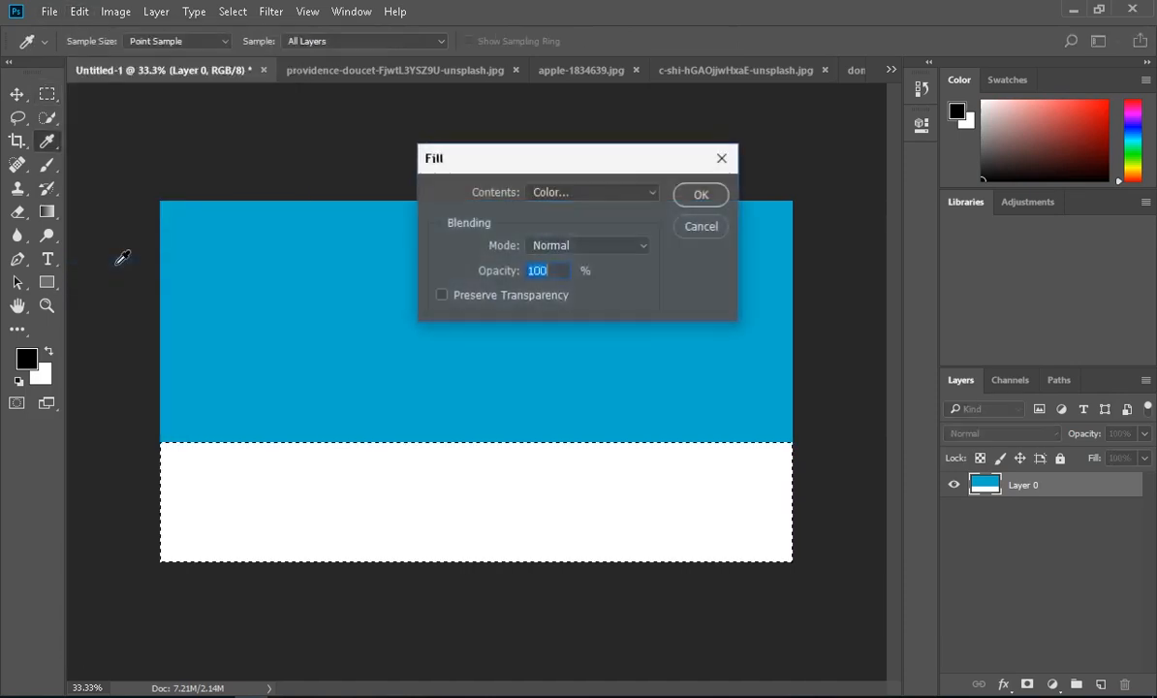
click(605, 193)
click(582, 237)
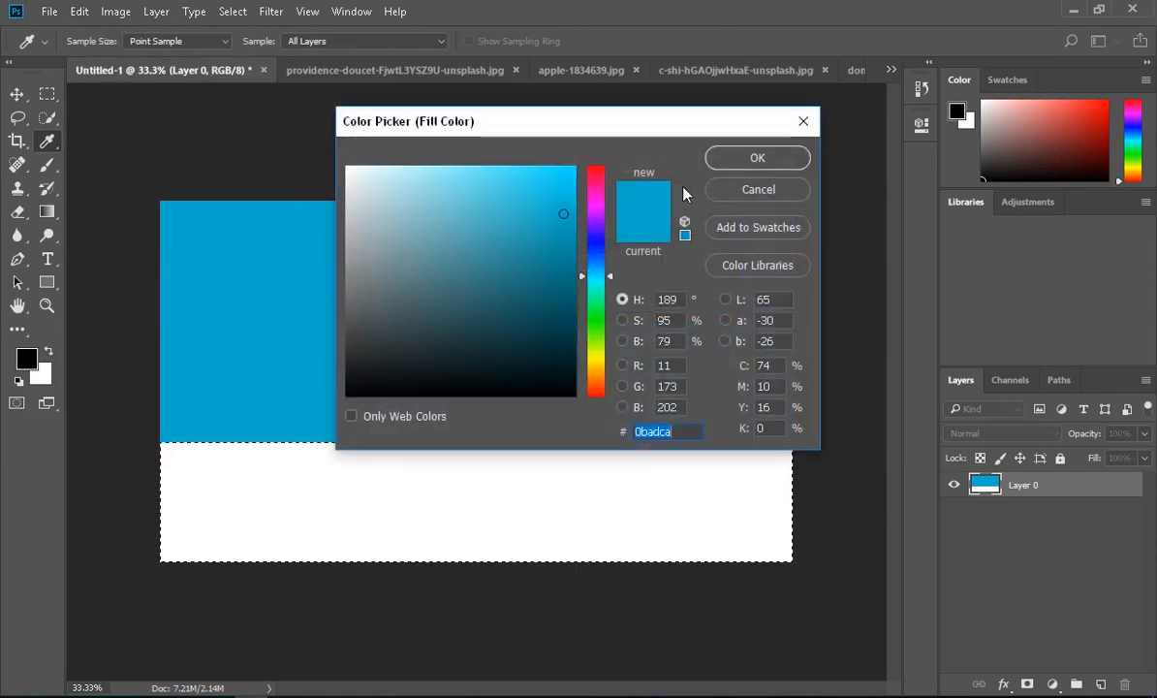
text(fd99f5)
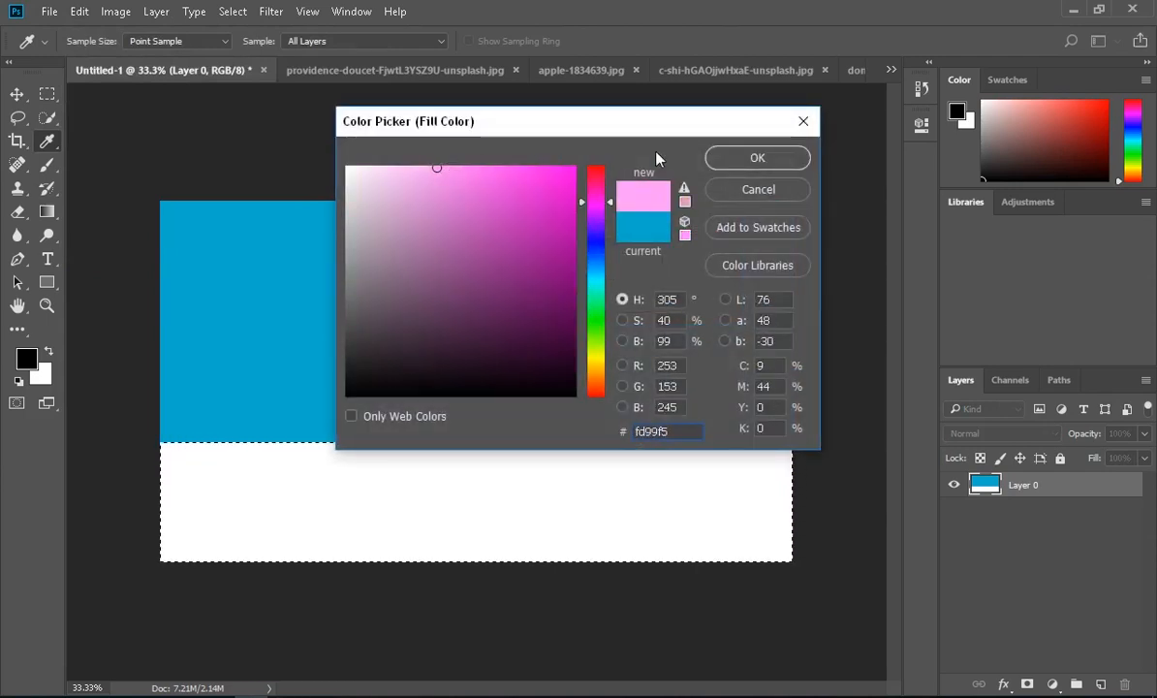
click(746, 161)
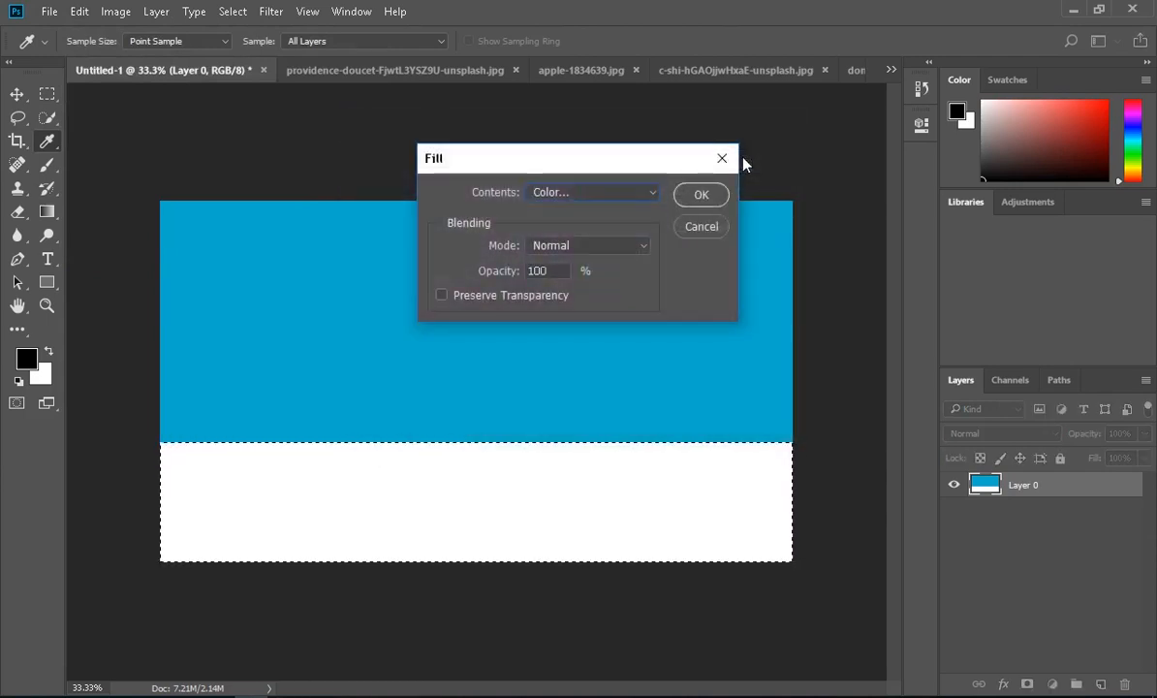
click(700, 194)
key(m)
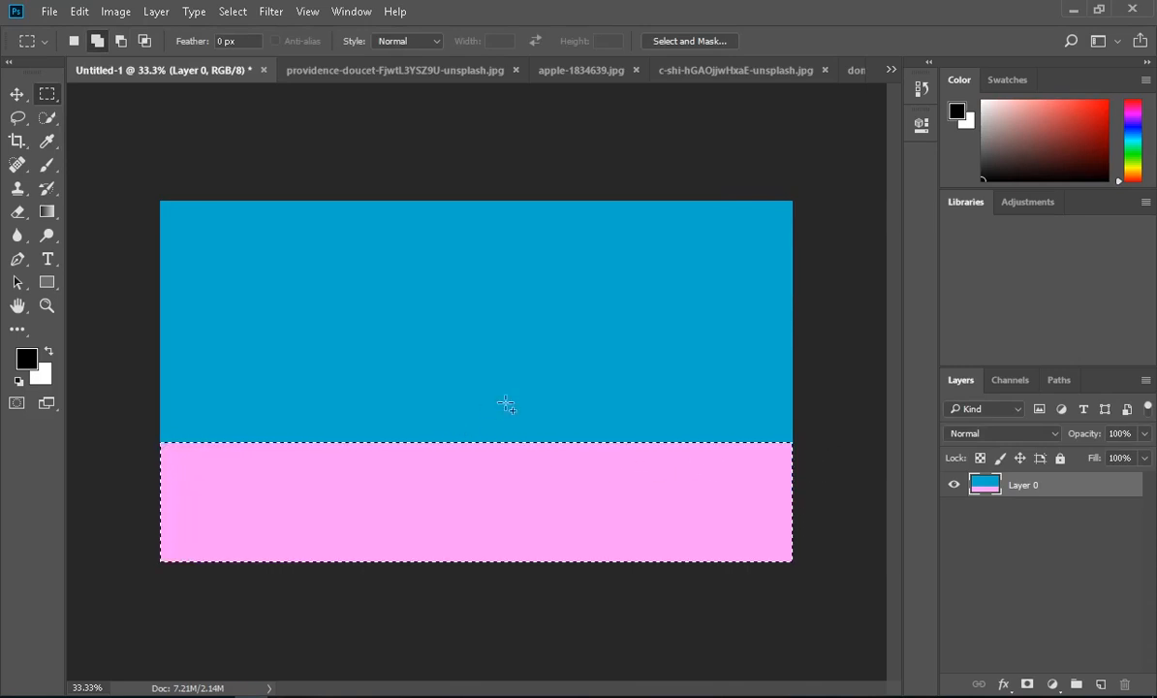
key(ctrl+d)
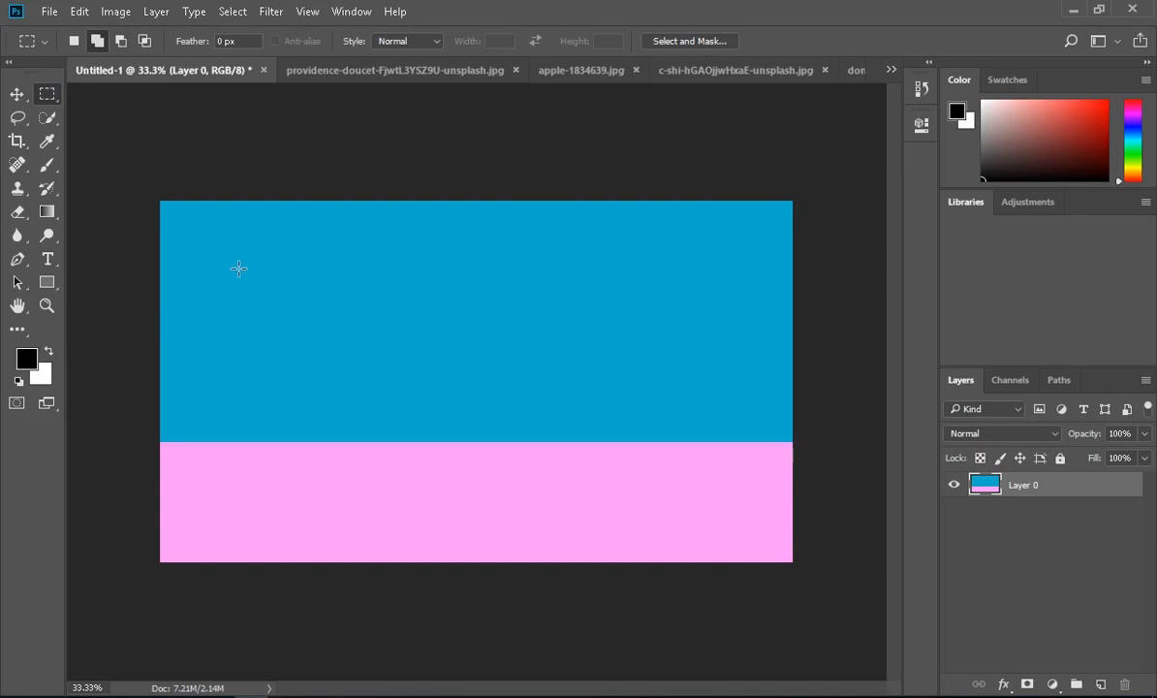
In New selection mode, draw a tall marquee across the blue and pink areas, and replace it with a smaller one inside the blue
drag(238, 268, 411, 496)
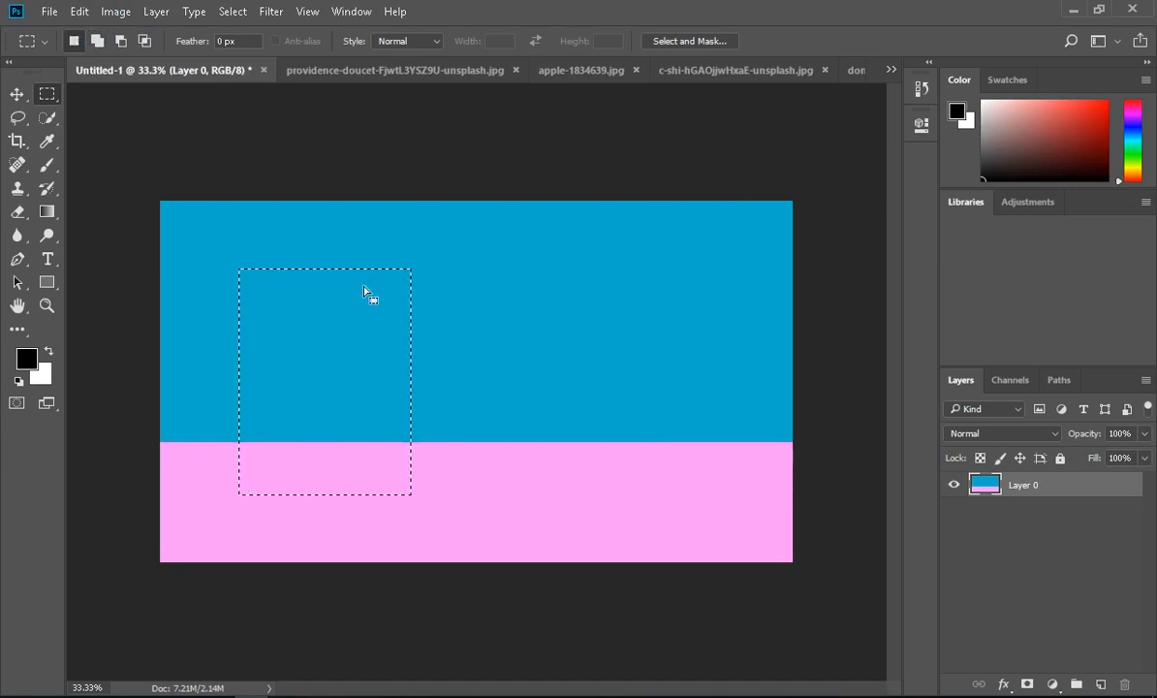
drag(499, 280, 586, 392)
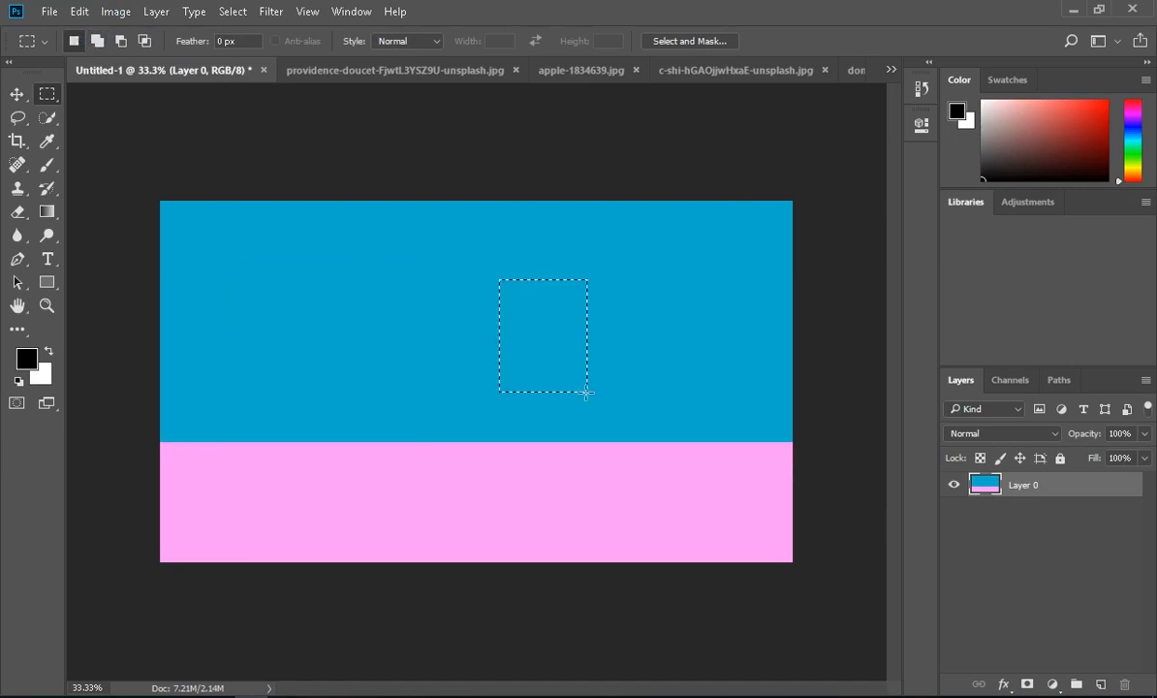
Draw a large marquee across the left part of the blue and pink areas, and subtract a wide rectangle from inside its upper part
drag(228, 252, 413, 471)
click(97, 40)
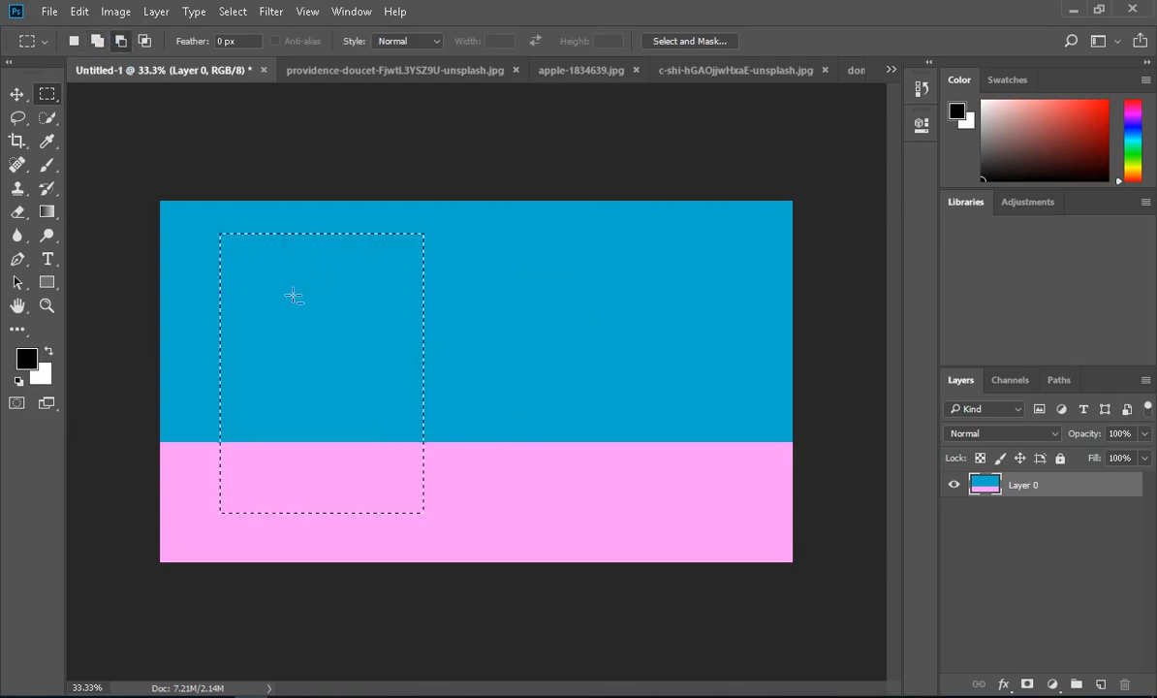
drag(233, 248, 411, 322)
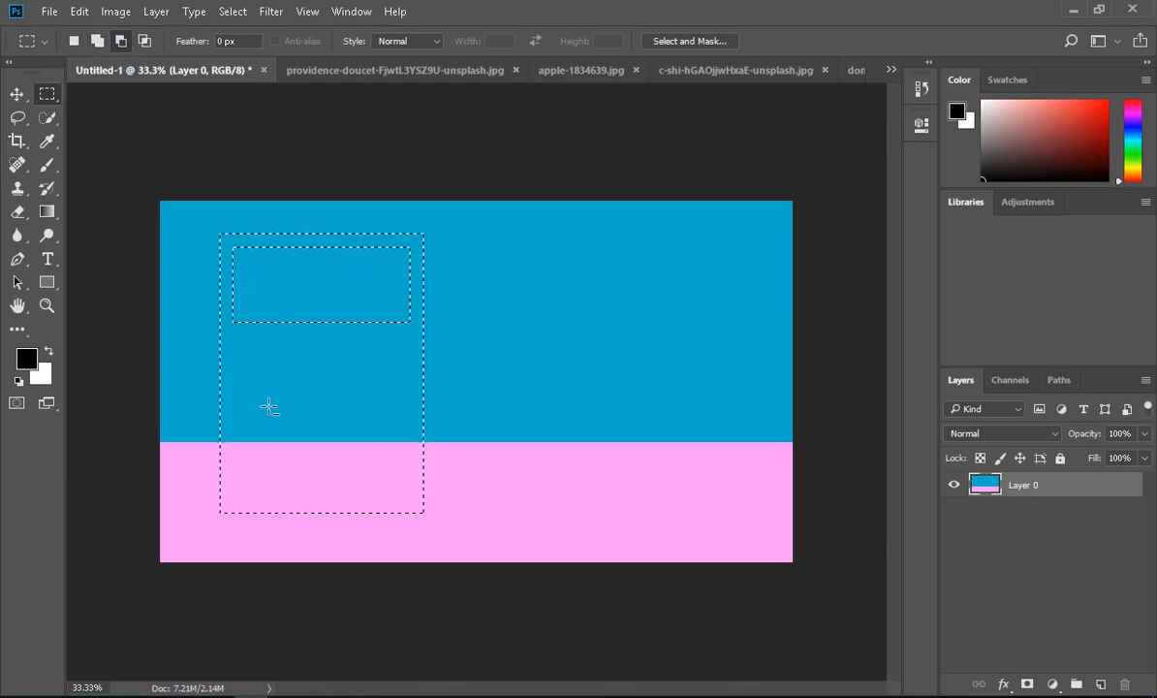
Subtract two more wide rectangles beneath the first one inside the large marquee, and create a new layer
drag(235, 346, 407, 423)
drag(339, 508, 409, 502)
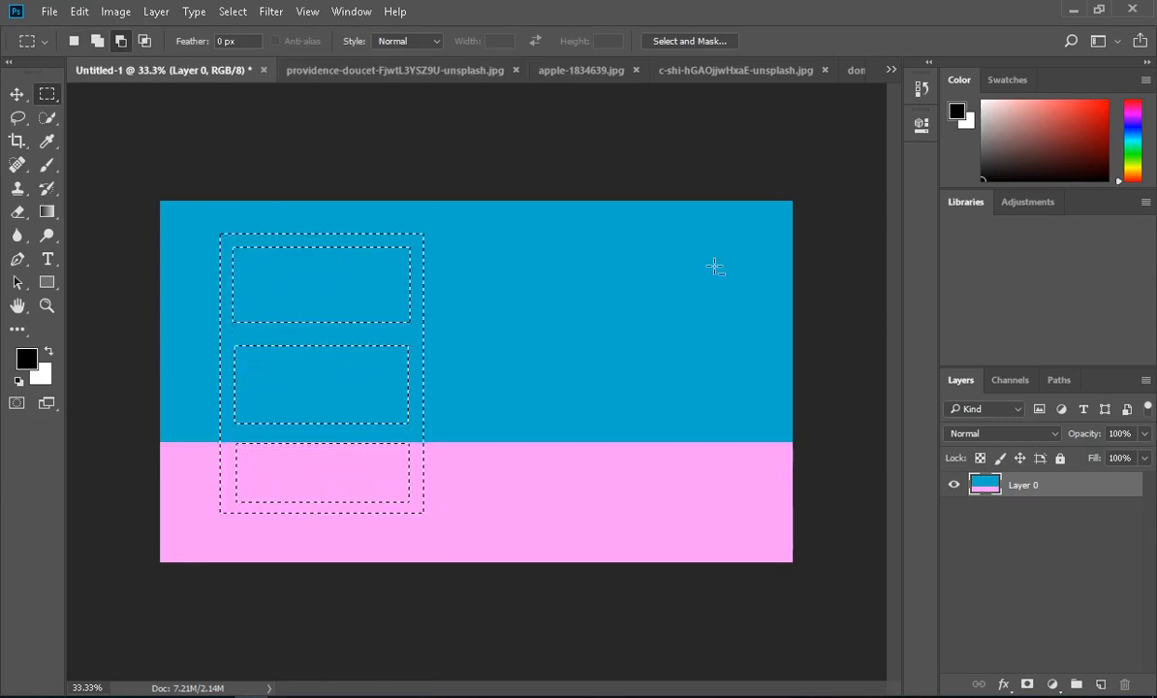
key(ctrl+shift+alt+n)
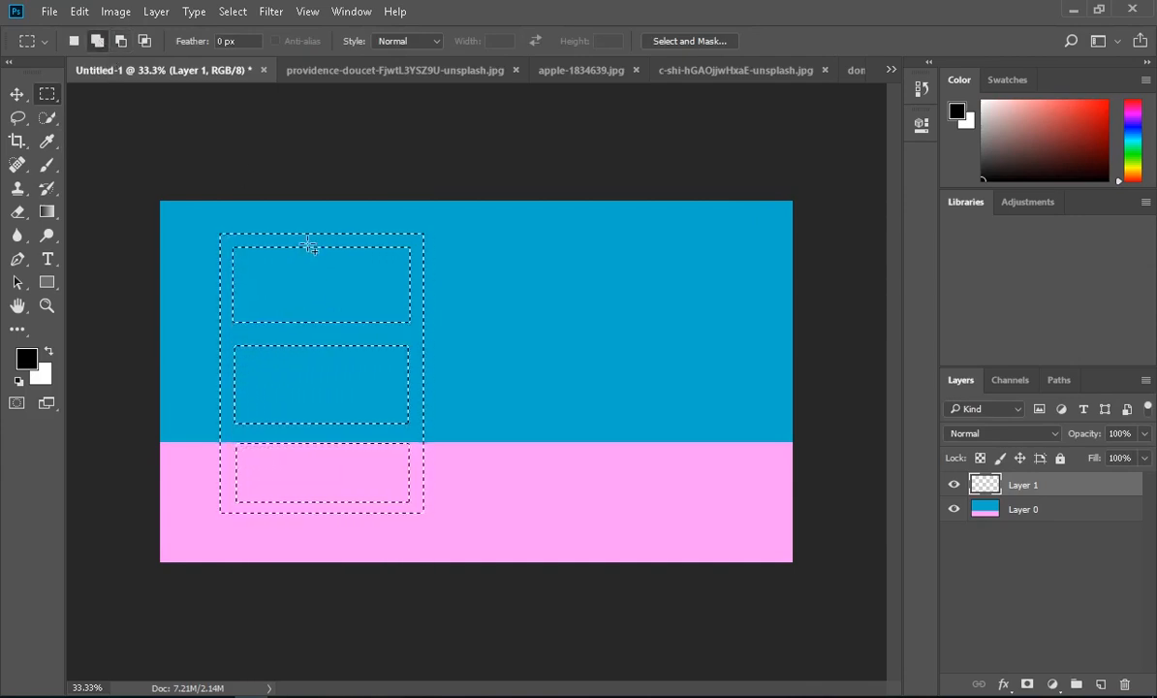
Add a vertical bar down the middle of the selection, extending it through the lower border to split the openings into two columns
drag(314, 272, 340, 419)
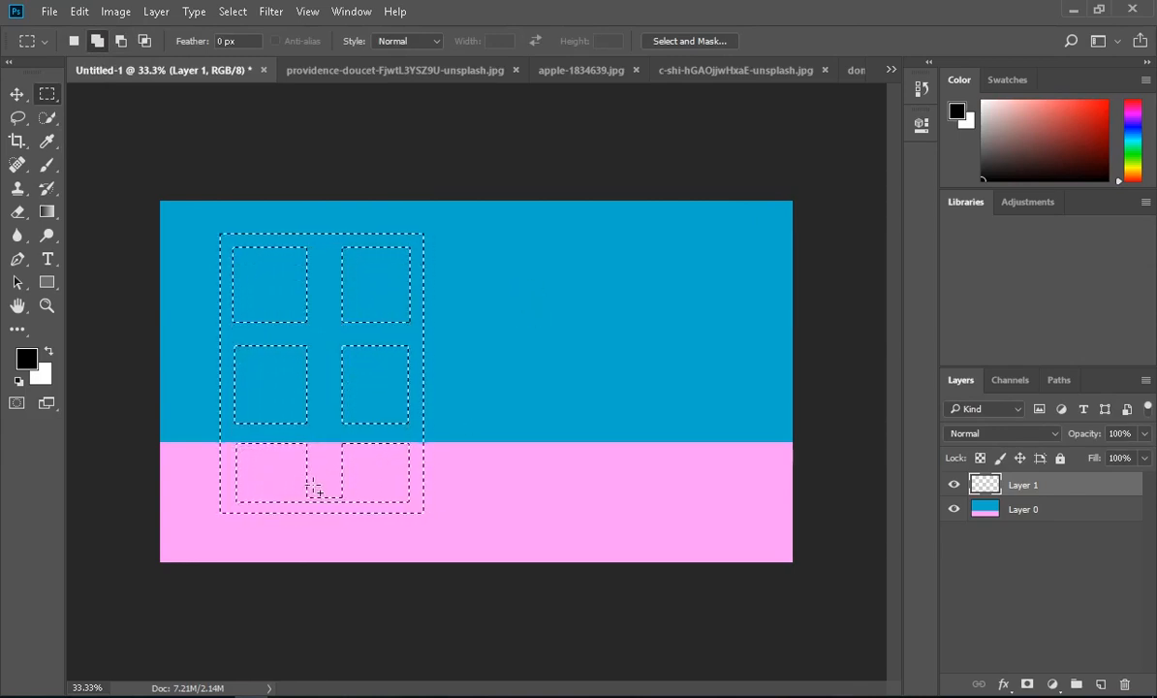
scroll(344, 511, up, 2)
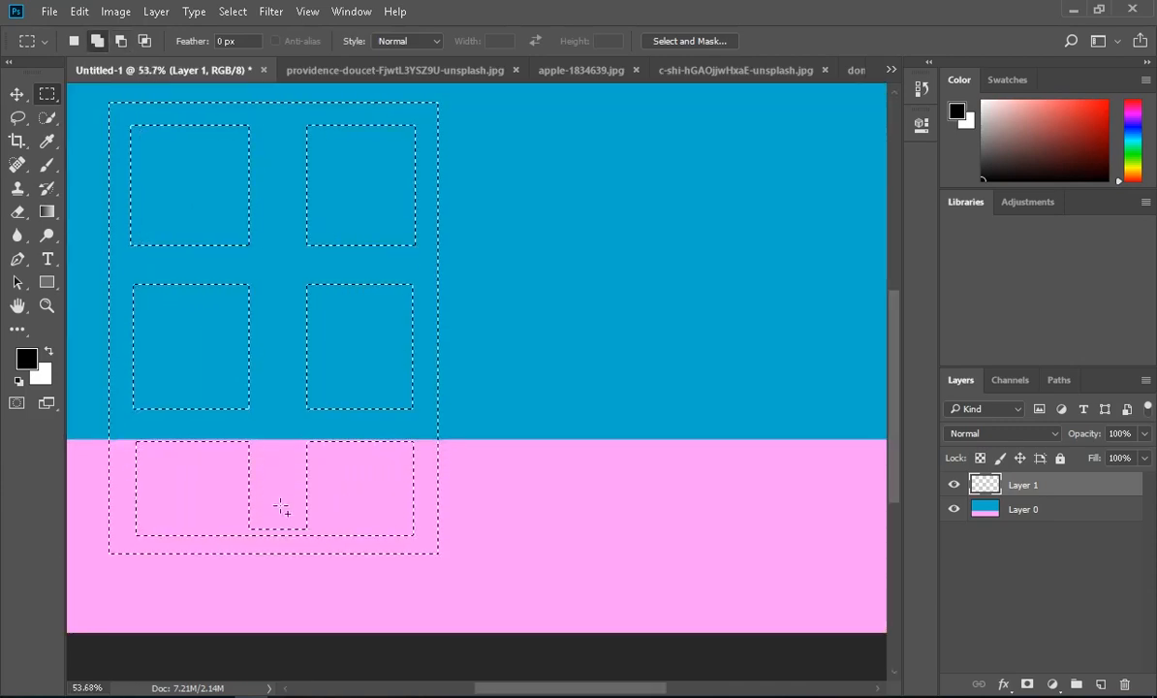
drag(257, 505, 305, 544)
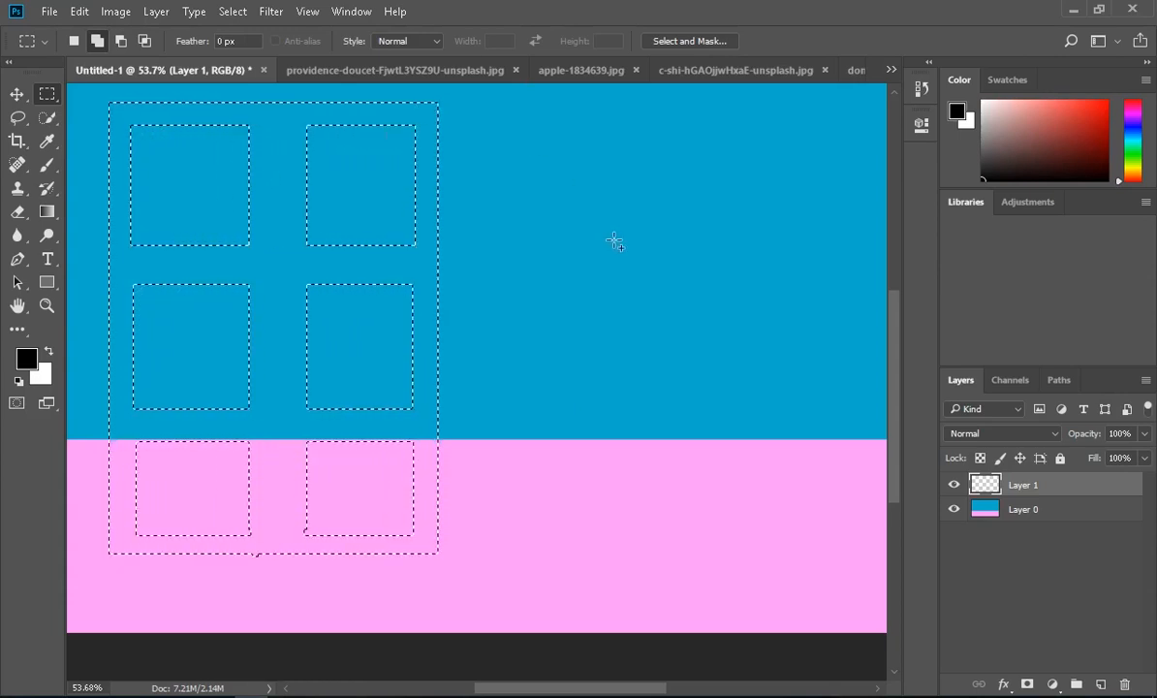
Fill the window-frame selection with the red color f90f0f in Normal mode at 100% opacity, and deselect it
key(shift+F5)
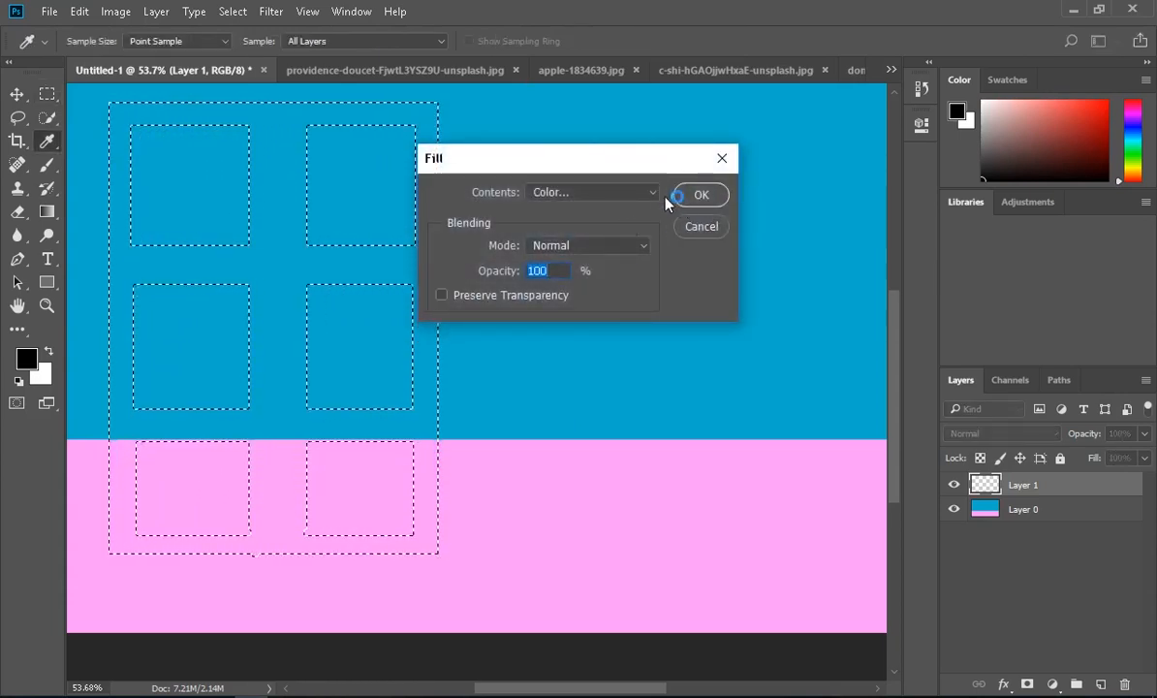
click(645, 194)
click(557, 235)
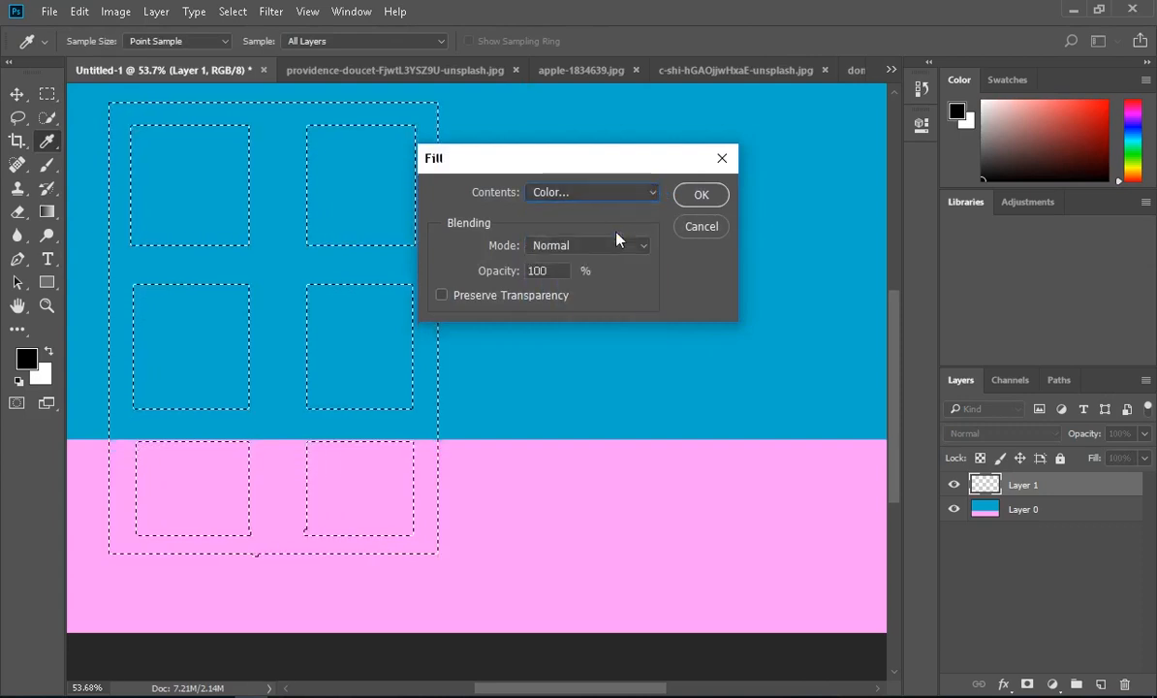
click(562, 171)
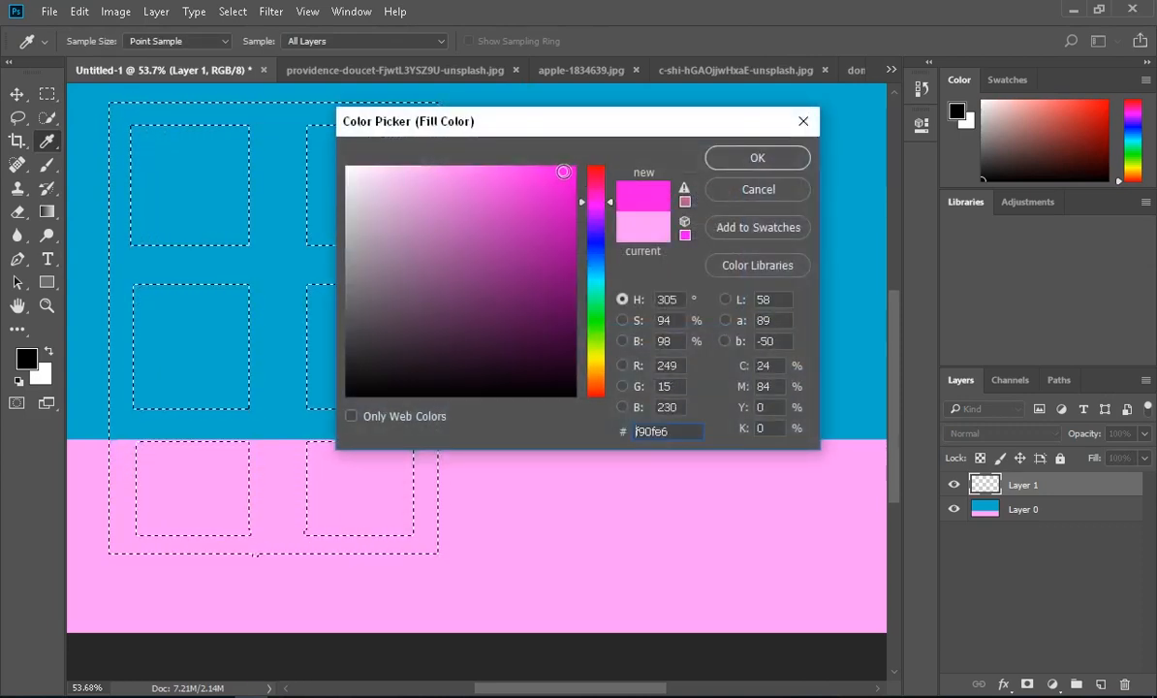
click(596, 169)
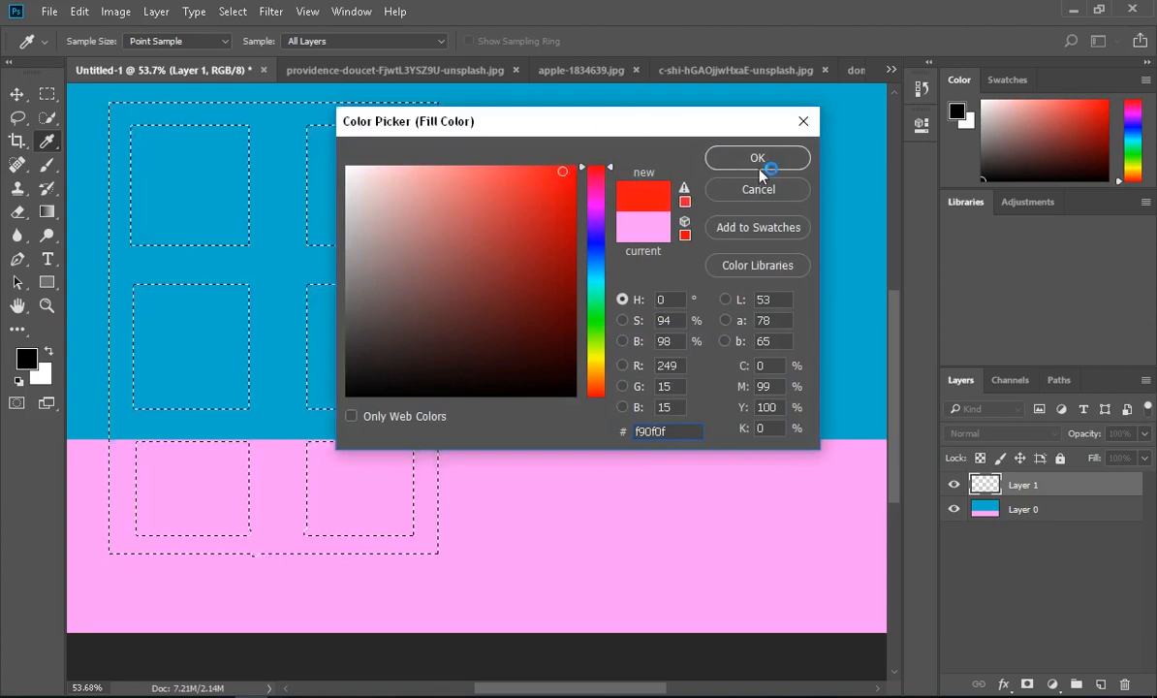
click(762, 158)
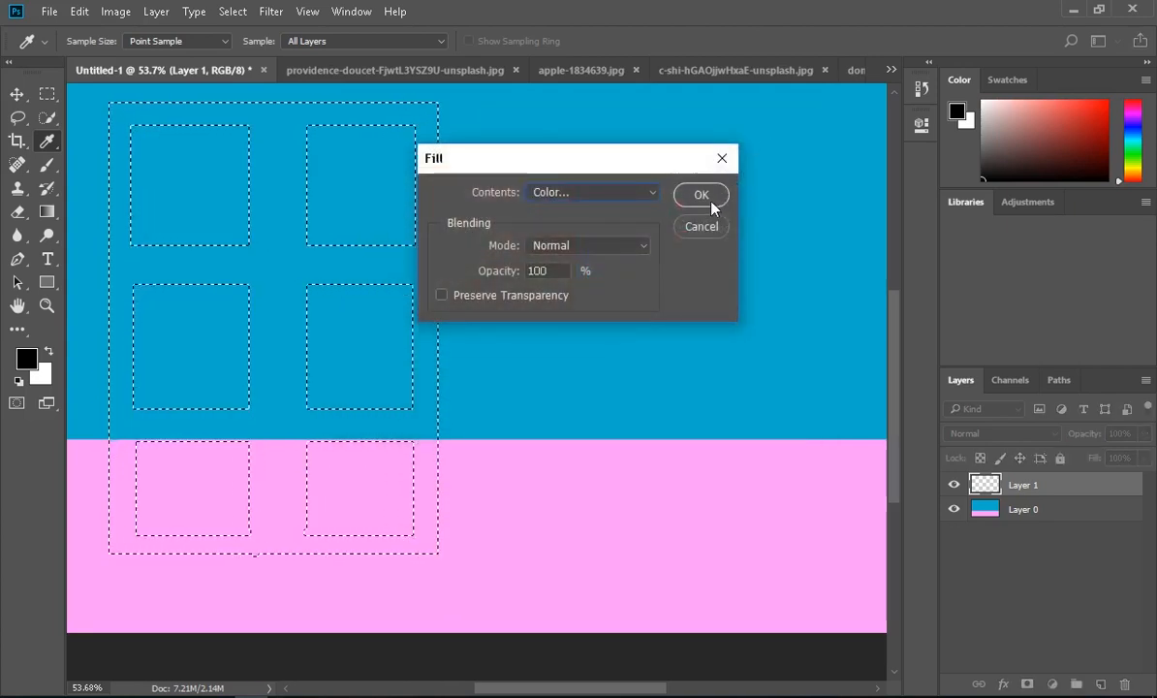
click(710, 195)
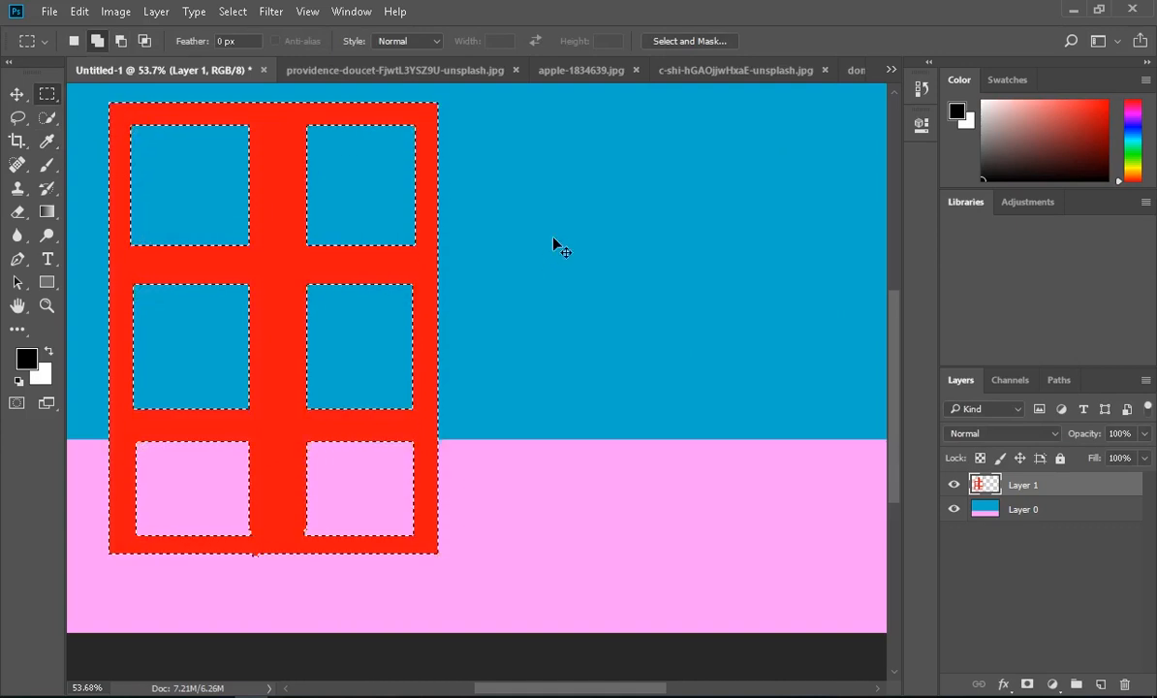
key(ctrl+d)
Scale the red window frame down to about 60% and place it near the canvas's left edge, across the blue and pink boundary
scroll(560, 241, down, 1)
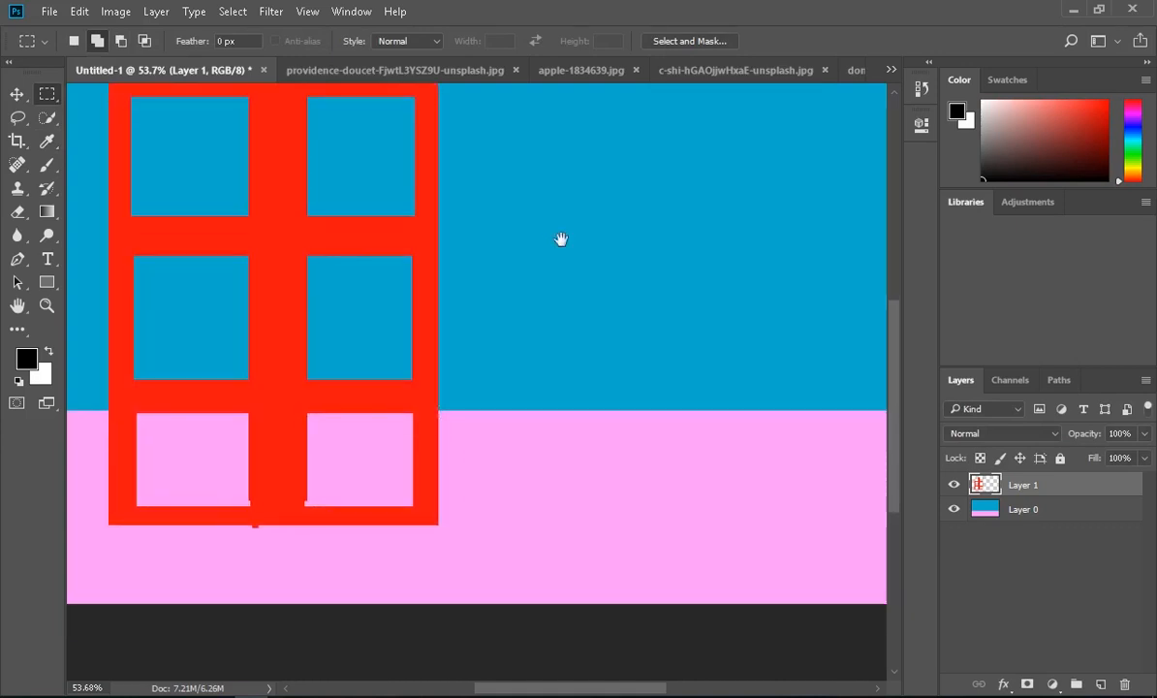
scroll(561, 239, down, 2)
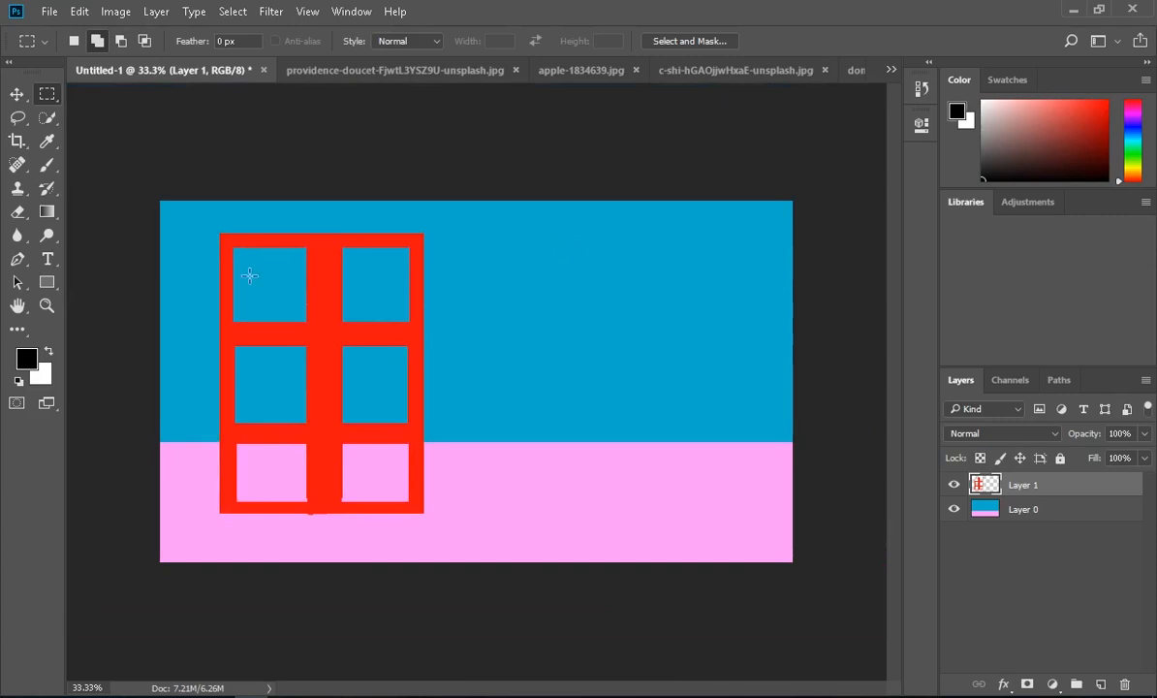
click(16, 95)
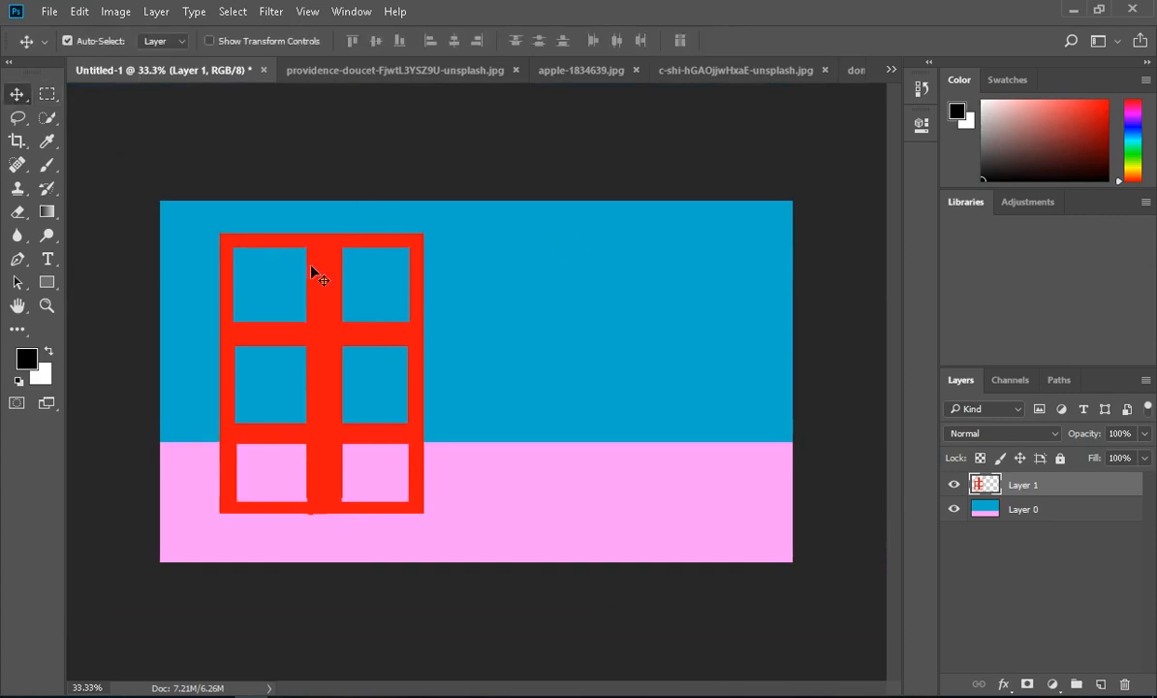
drag(328, 314, 357, 322)
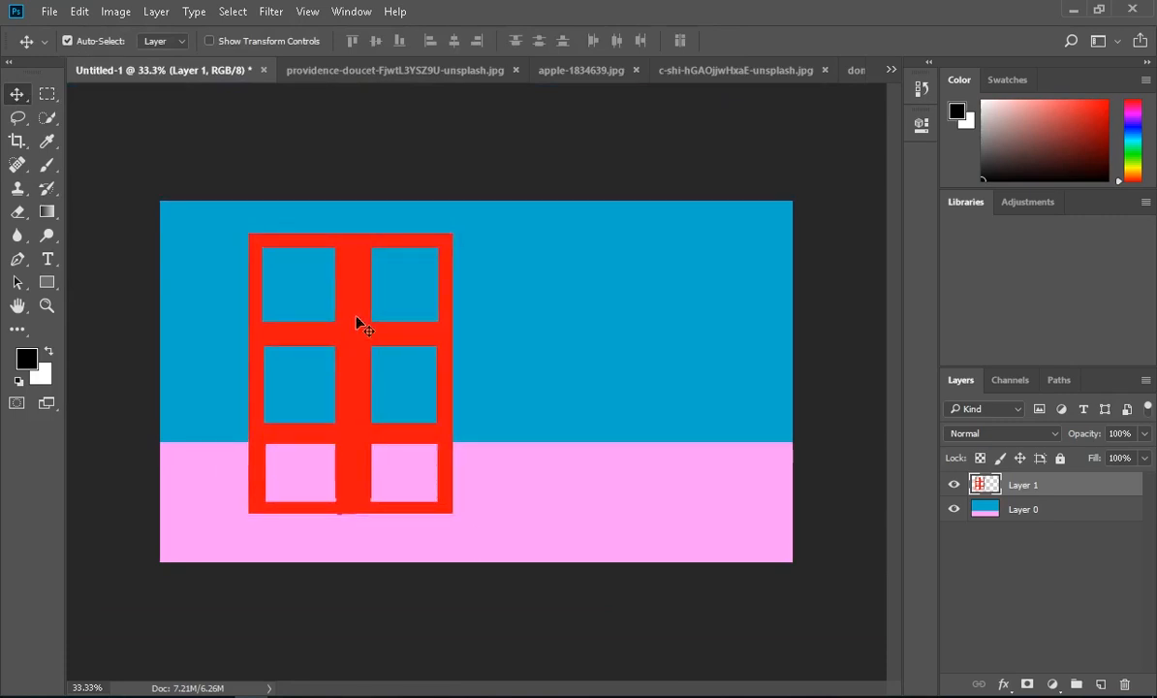
key(ctrl+t)
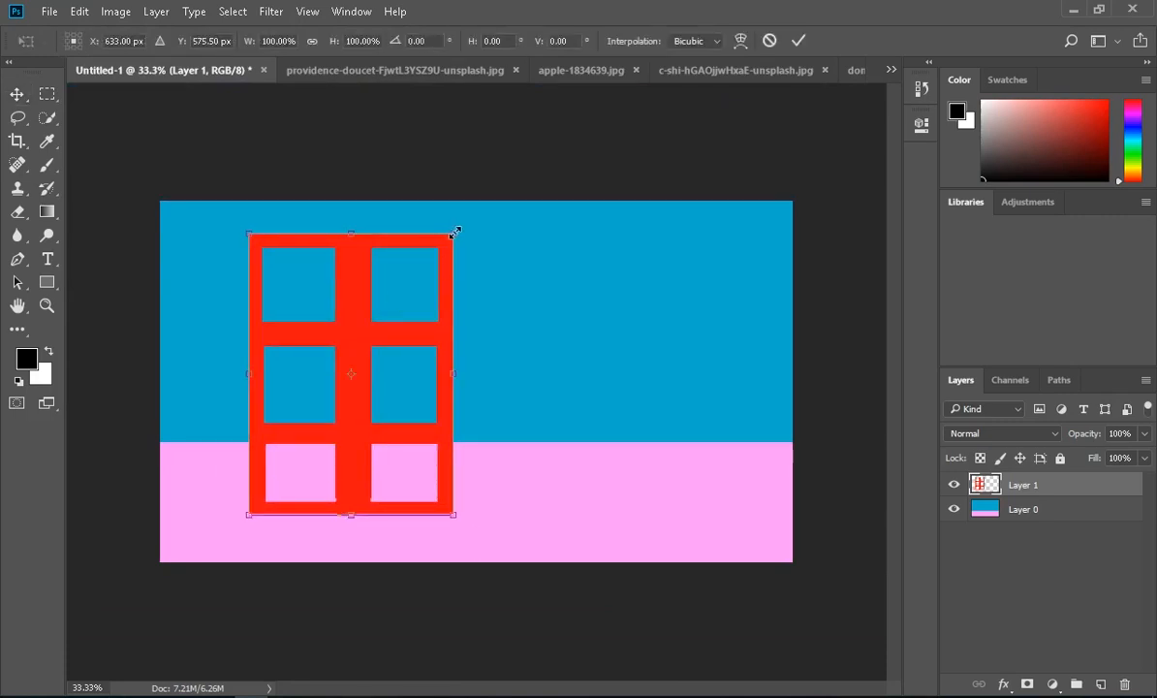
drag(457, 231, 411, 290)
drag(351, 334, 260, 336)
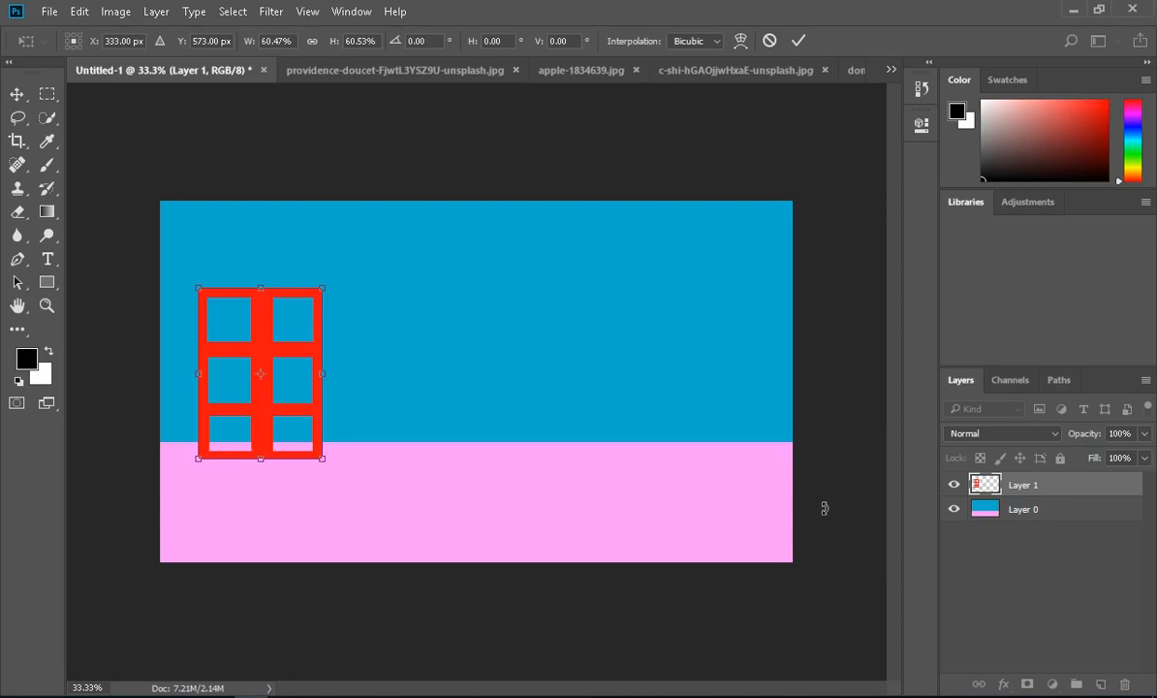
key(Return)
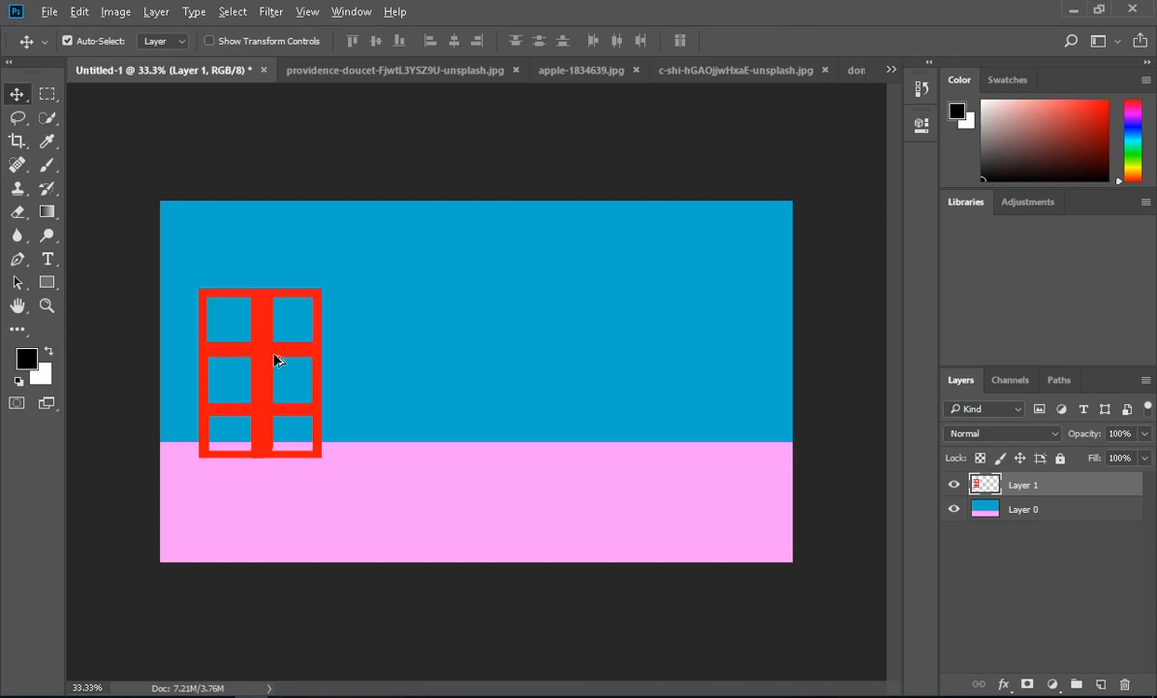
drag(259, 351, 717, 356)
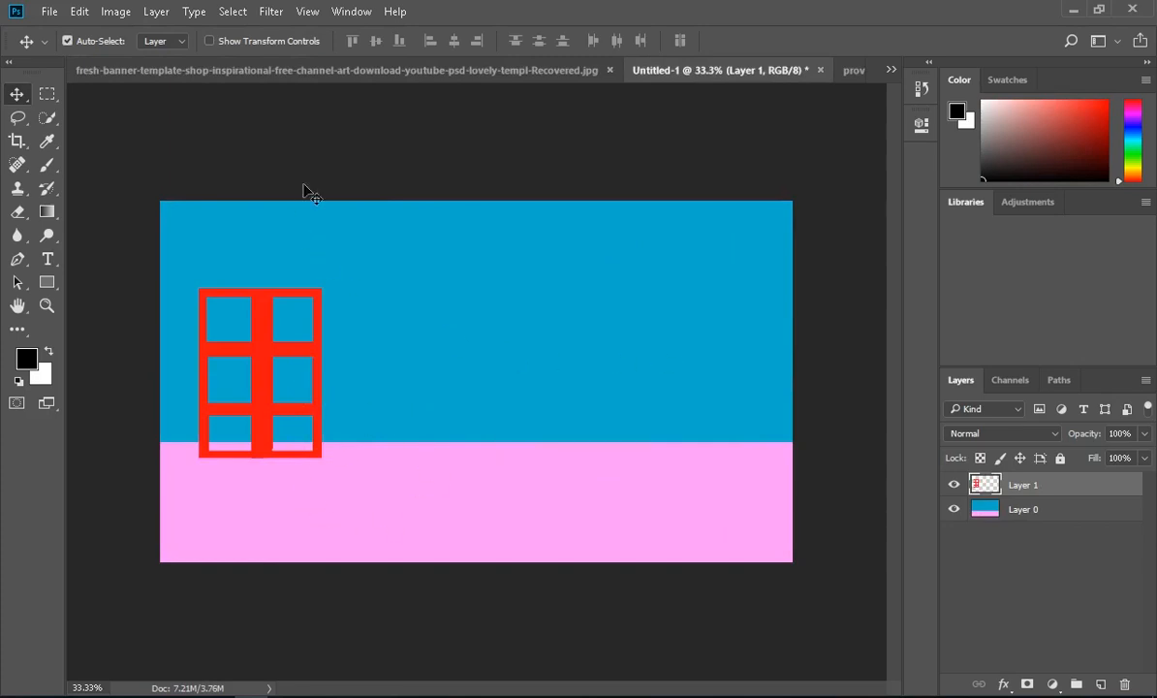
Draw a tall rectangular marquee to the right of the red frame, reaching from the blue area into the pink
click(46, 93)
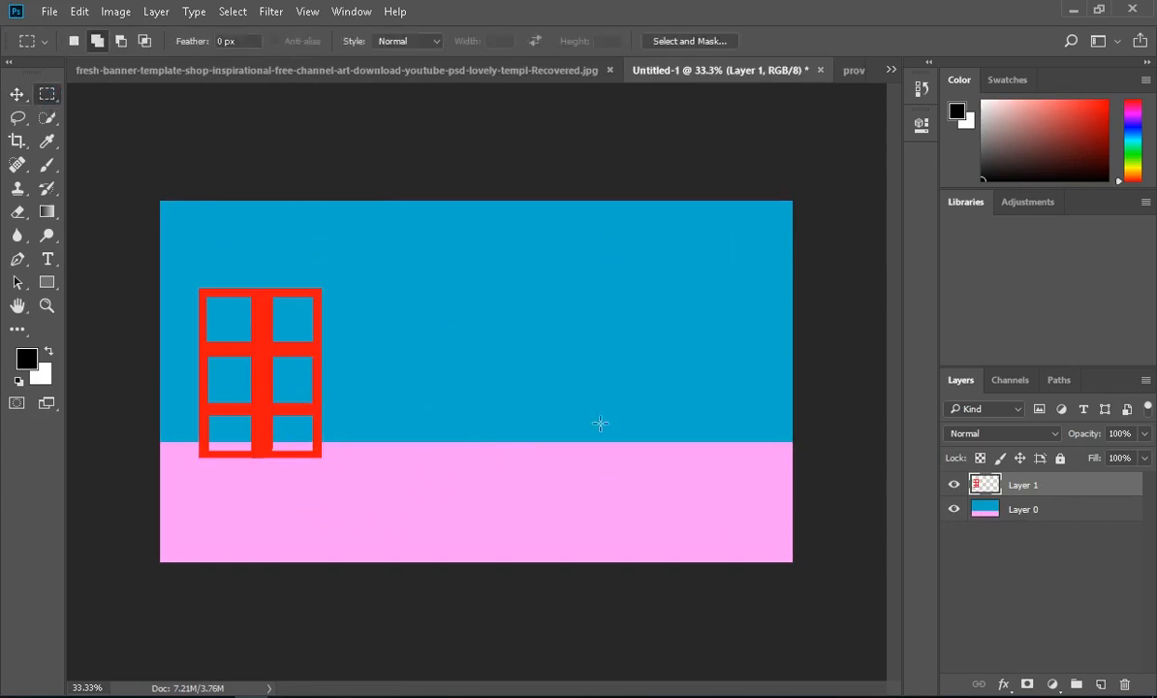
drag(452, 292, 571, 464)
scroll(542, 423, up, 3)
scroll(542, 424, up, 1)
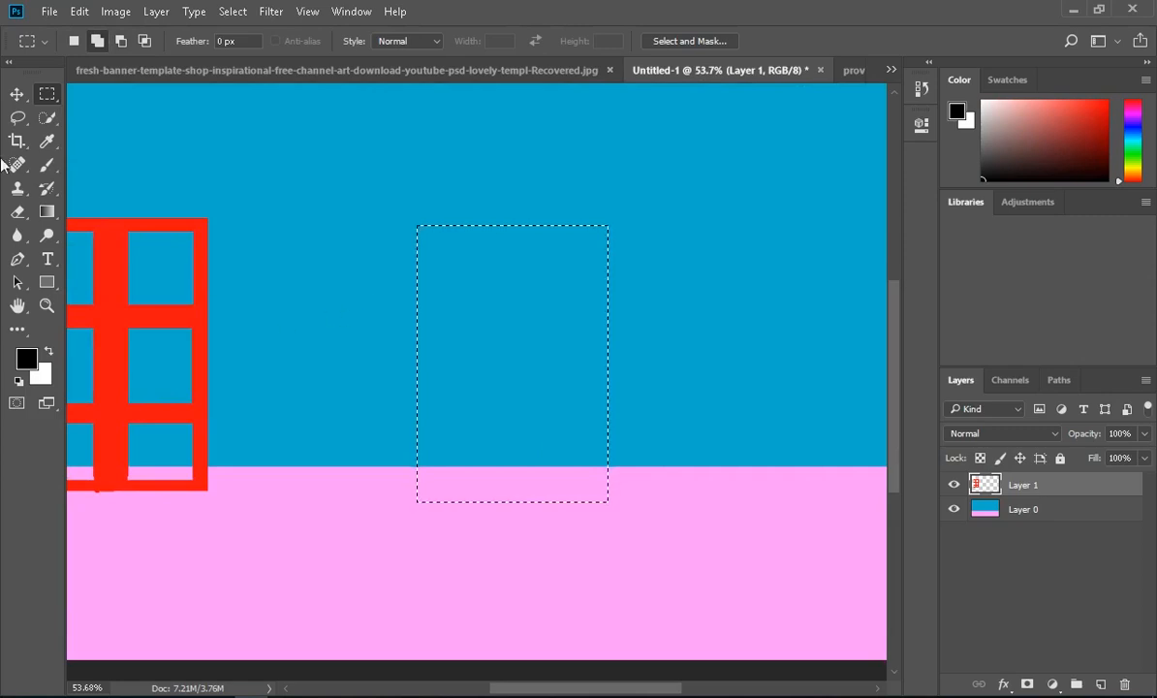
Try subtracting a wide rectangle from the upper part of the tall marquee, and undo the subtraction
click(122, 42)
drag(426, 242, 596, 287)
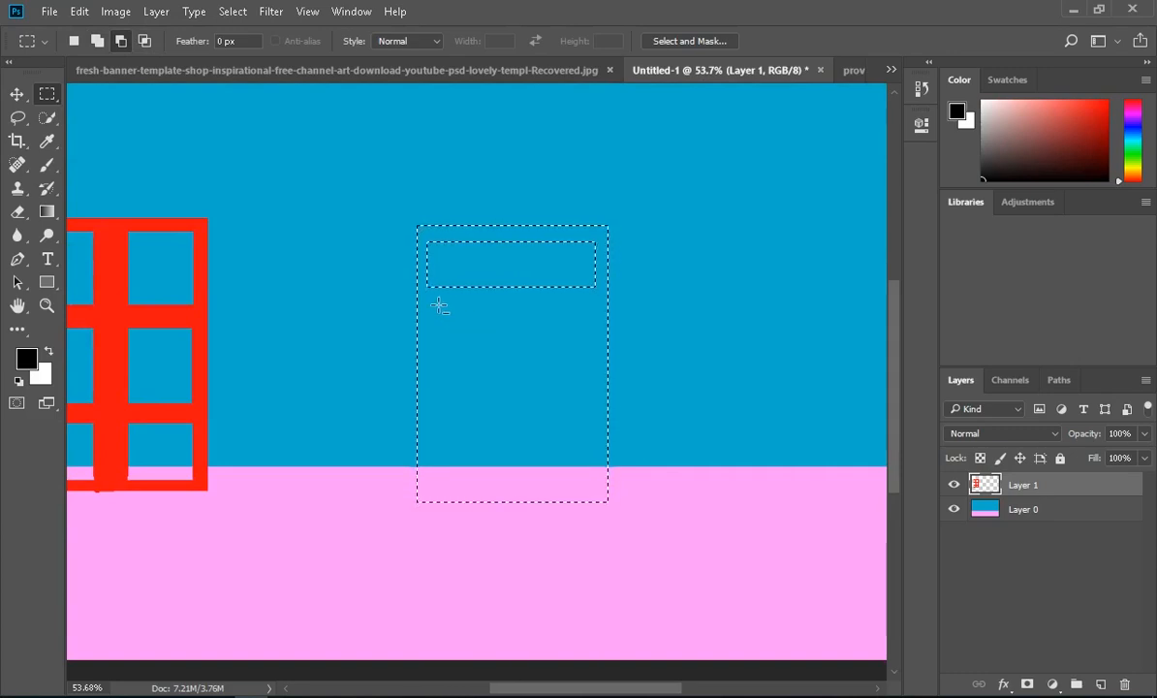
key(ctrl+z)
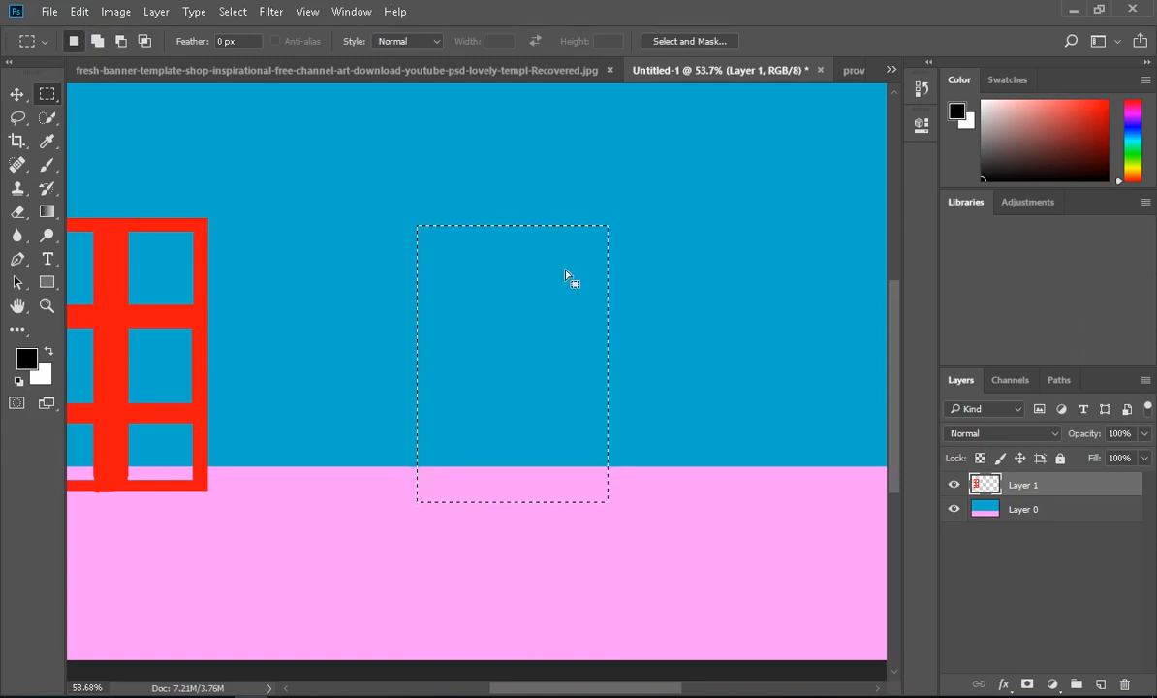
Move the tall marquee slightly up and left, and subtract four wide rectangles stacked inside it
drag(543, 307, 494, 286)
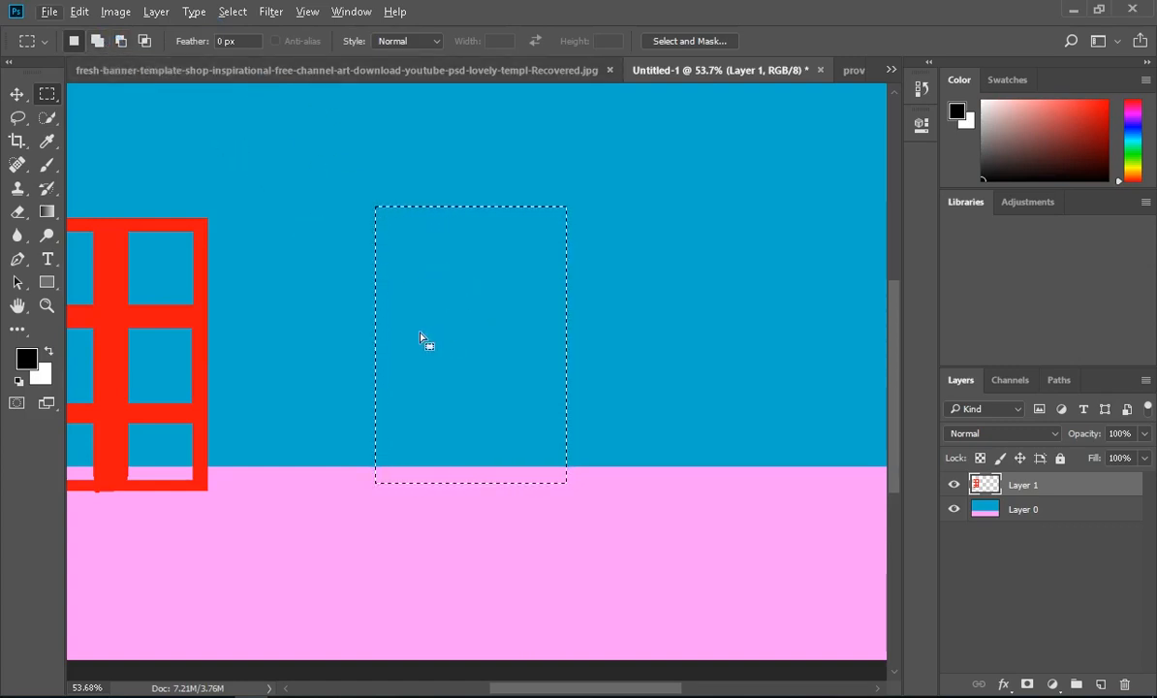
key(alt)
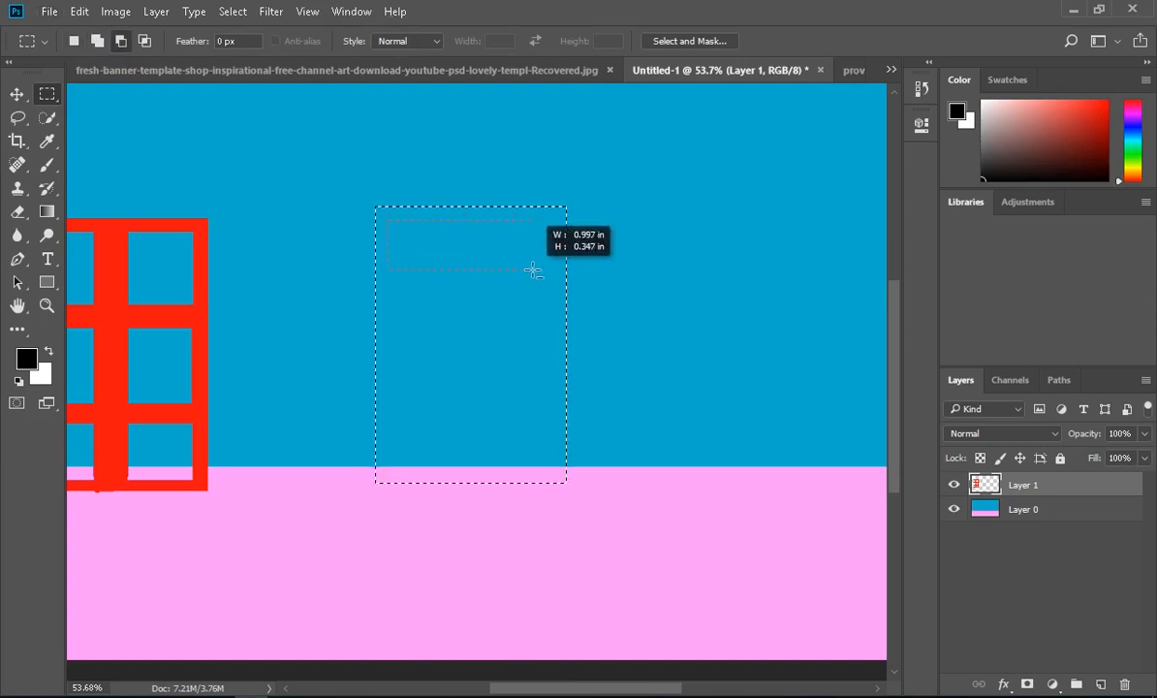
drag(547, 270, 547, 270)
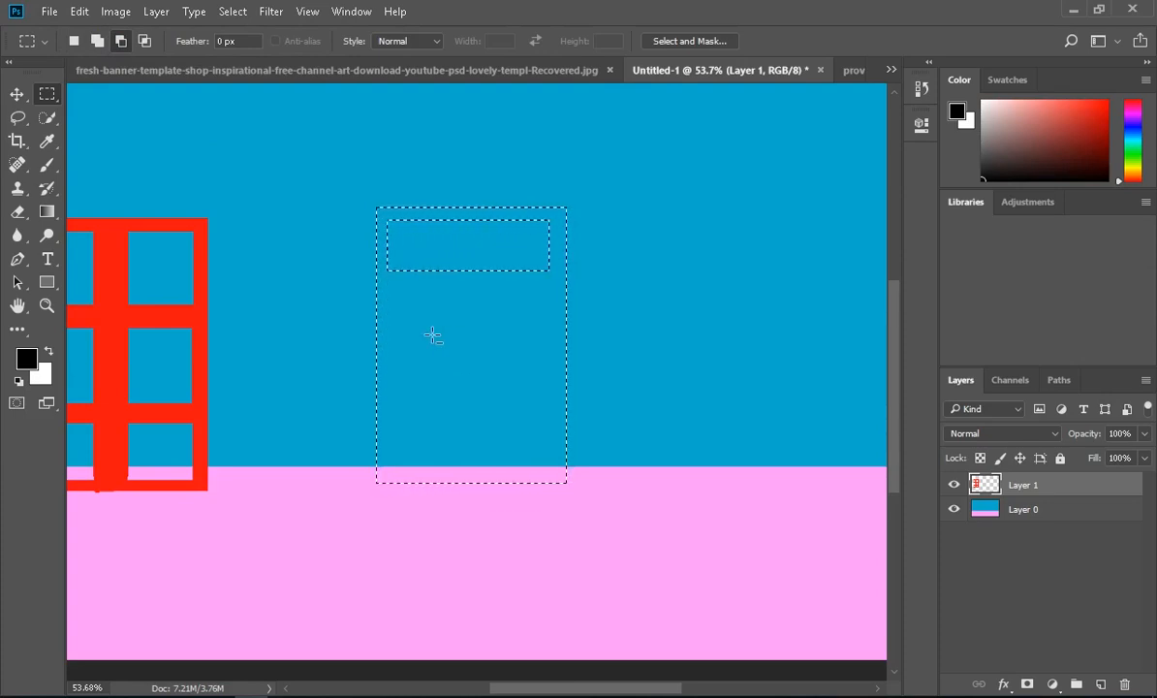
drag(394, 290, 517, 344)
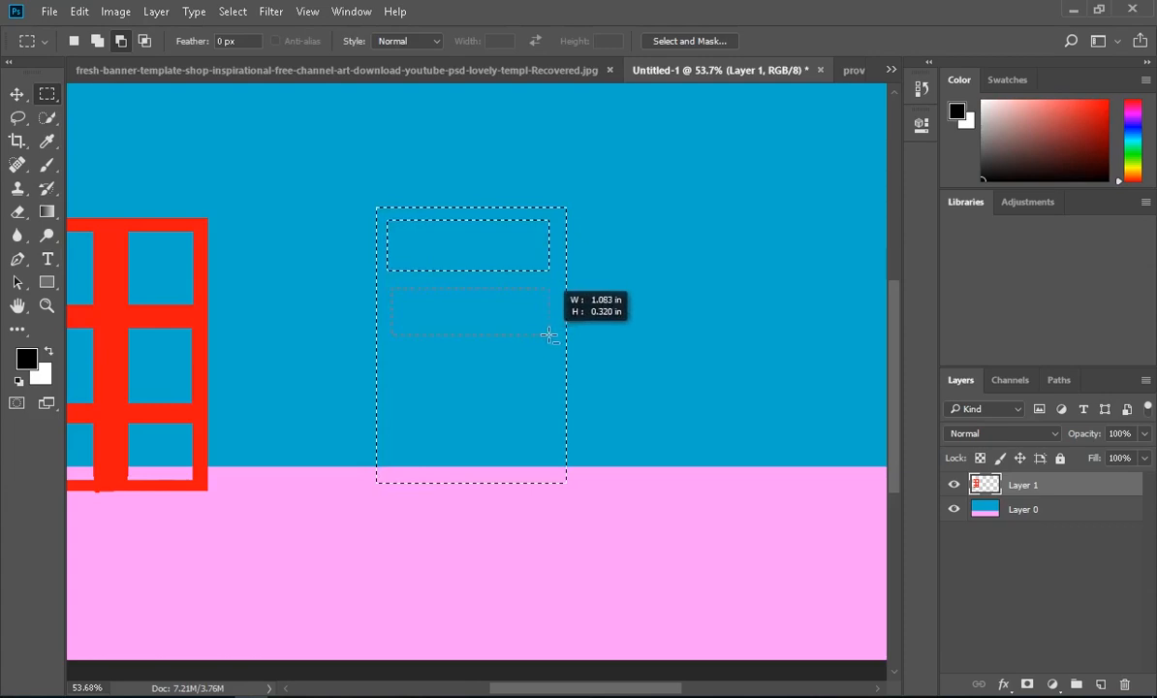
drag(397, 355, 557, 400)
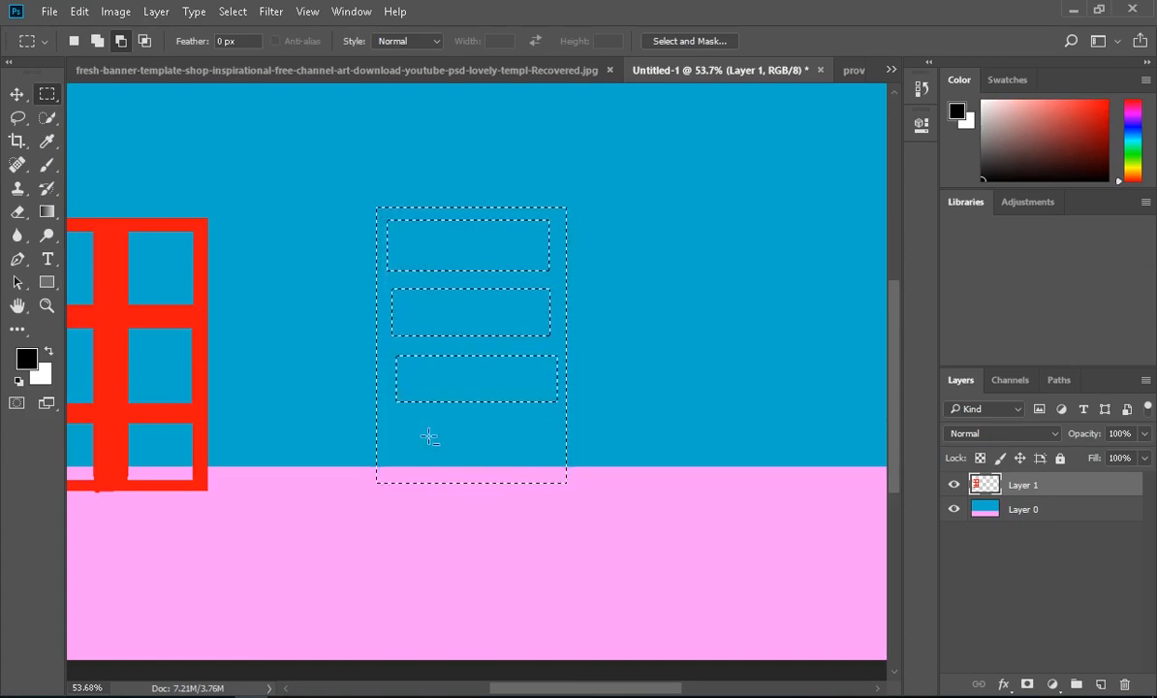
drag(399, 449, 544, 461)
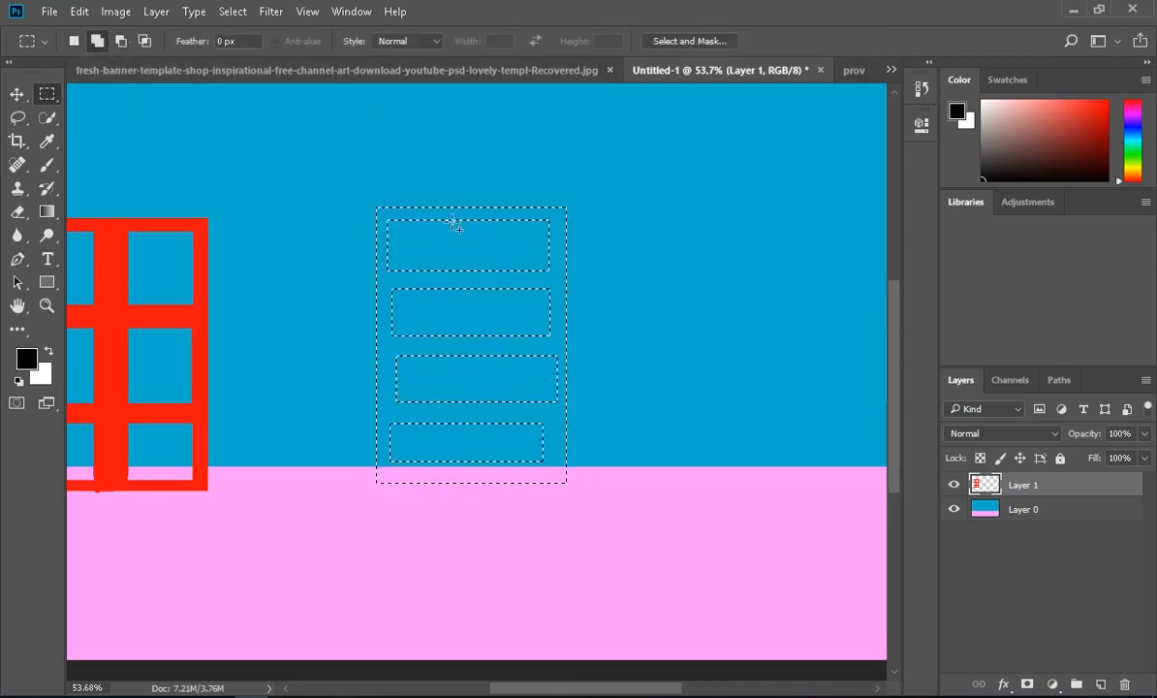
Add a narrow vertical bar down the middle of the selection and strips beside the right column to align its outer edges
drag(457, 215, 474, 475)
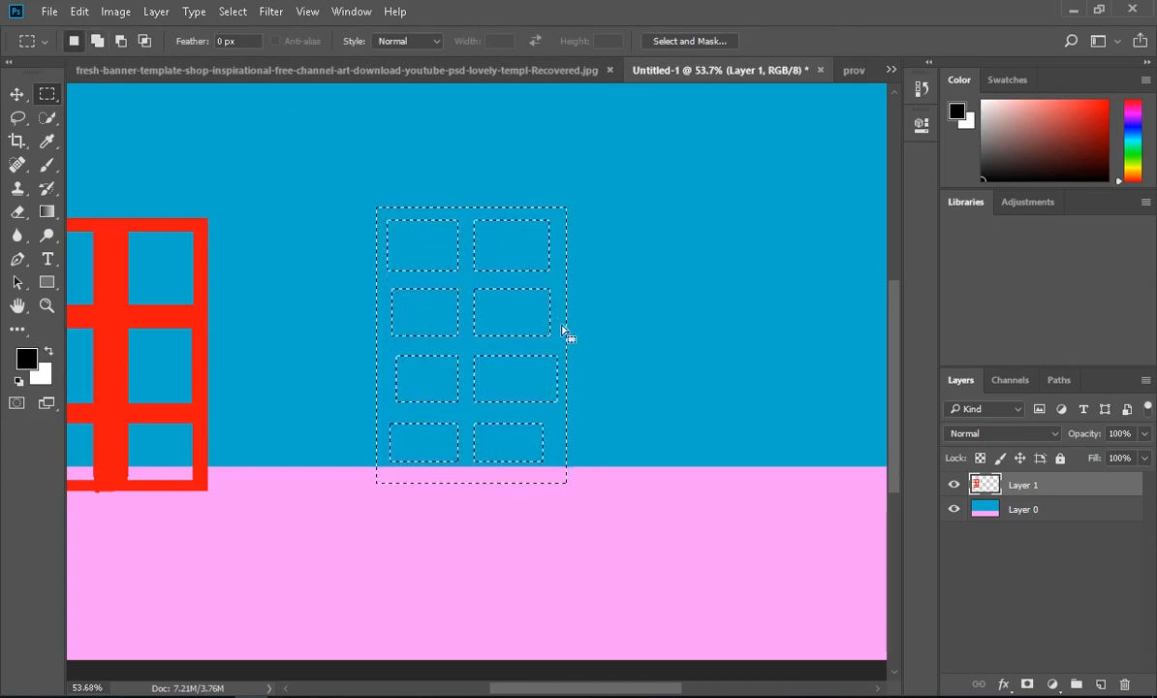
scroll(560, 315, up, 1)
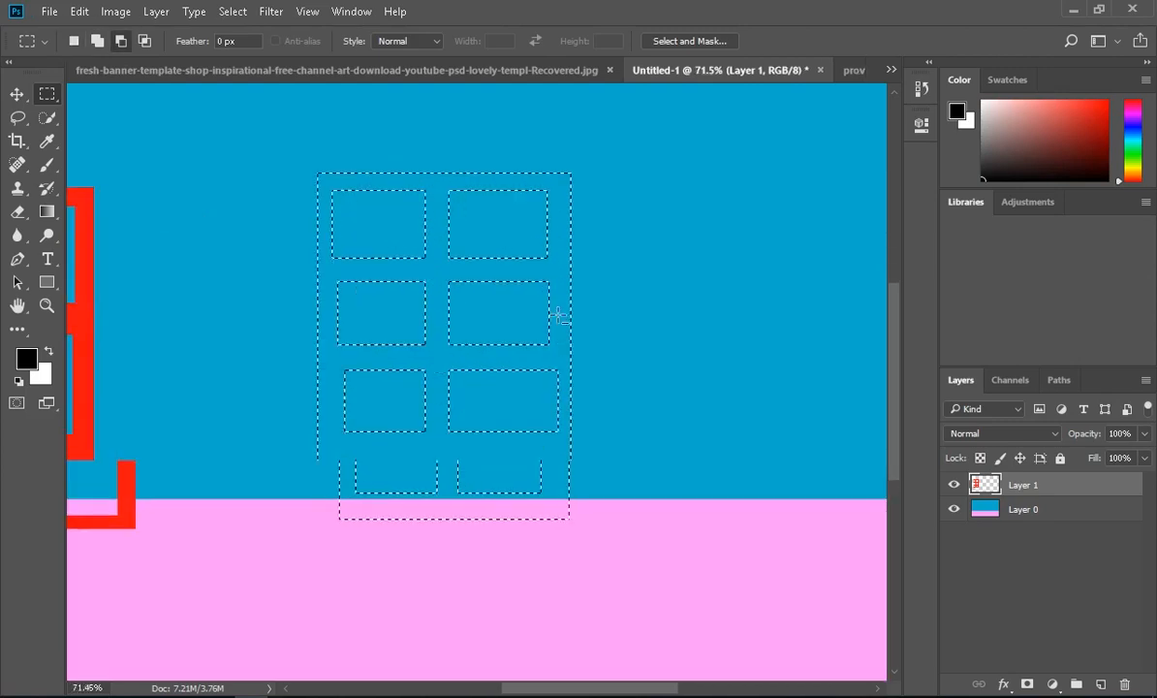
scroll(560, 314, up, 4)
scroll(560, 315, down, 2)
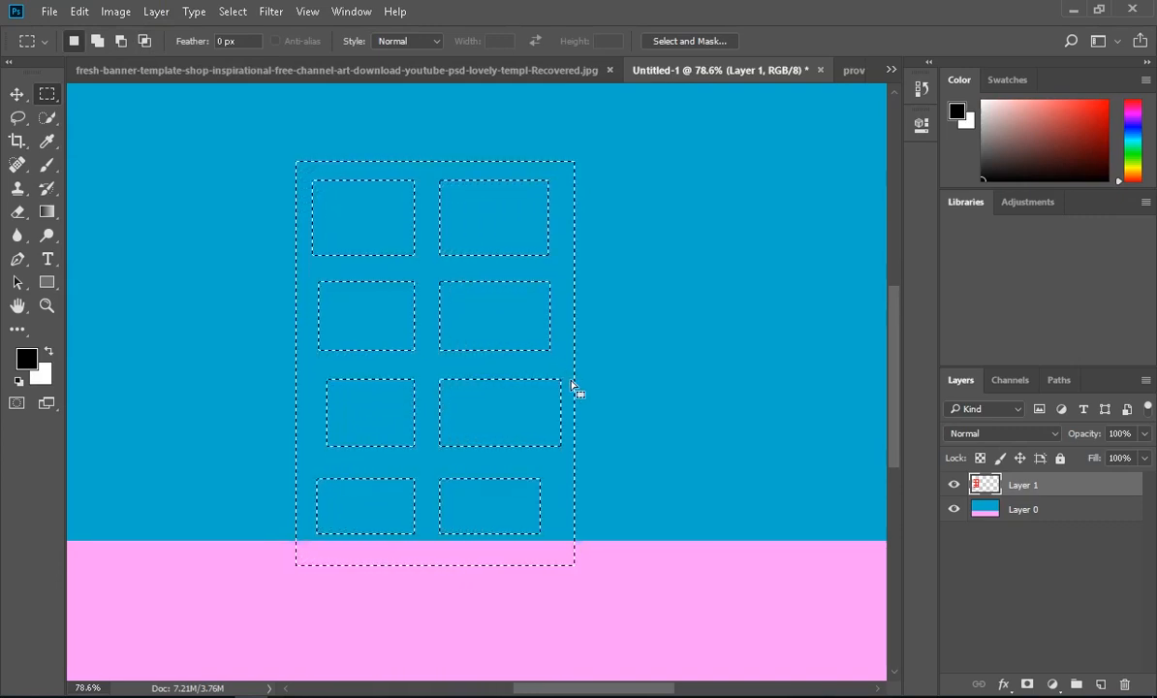
drag(558, 178, 544, 523)
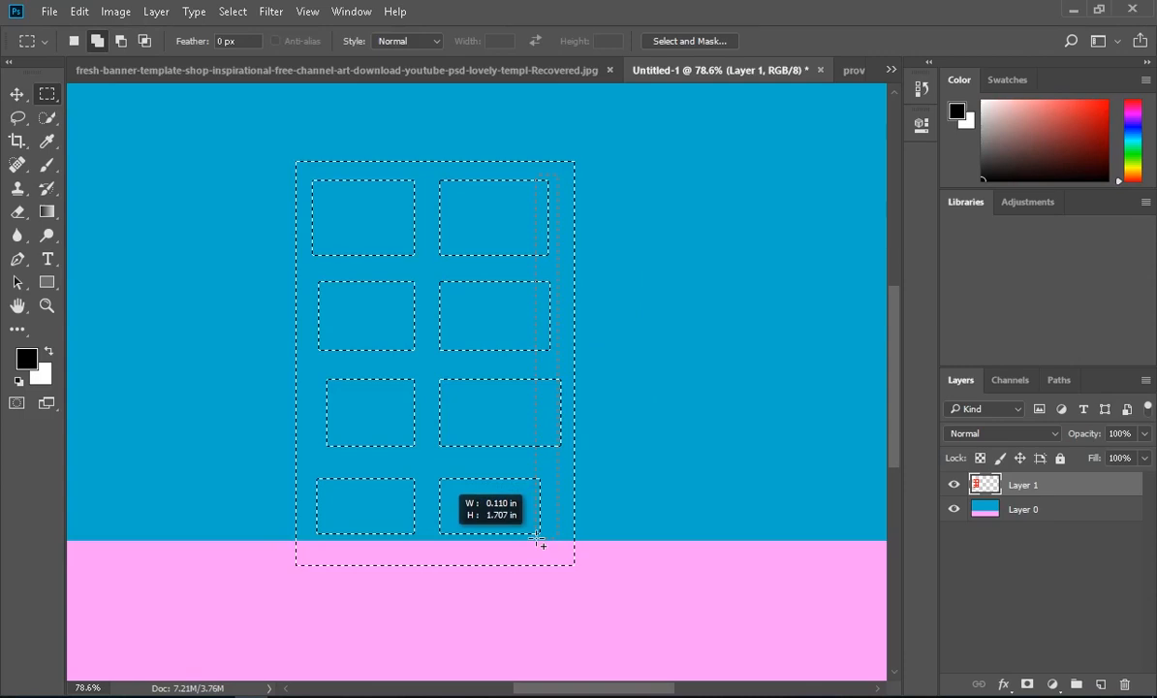
drag(537, 539, 537, 538)
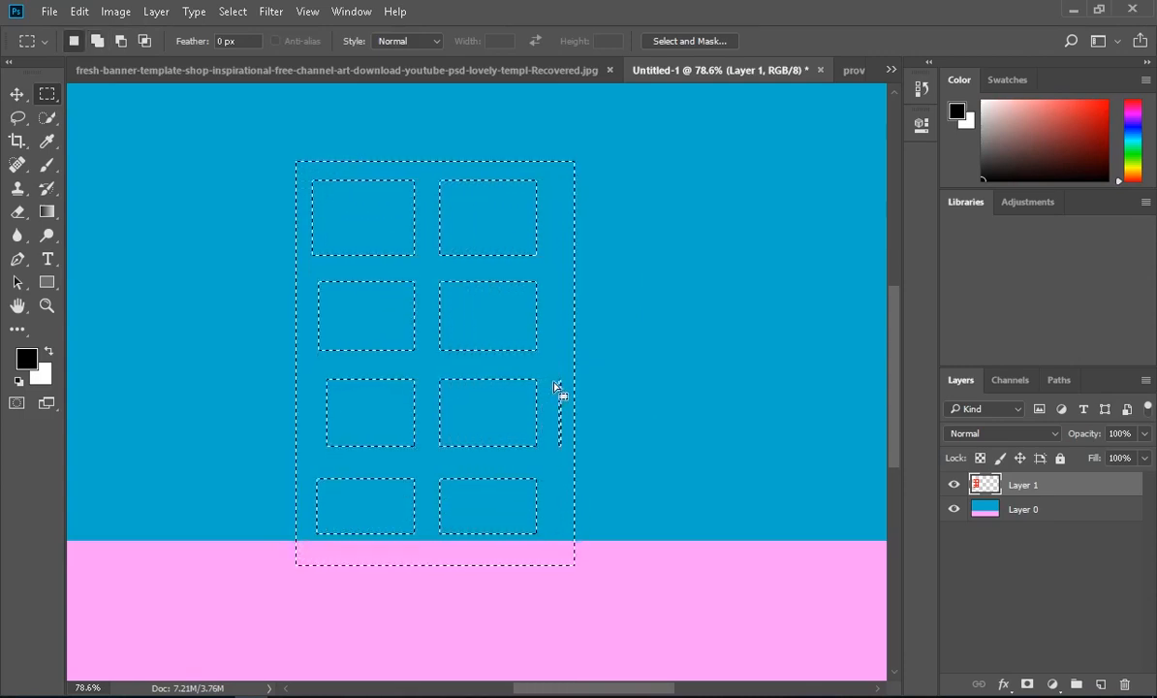
drag(559, 379, 567, 457)
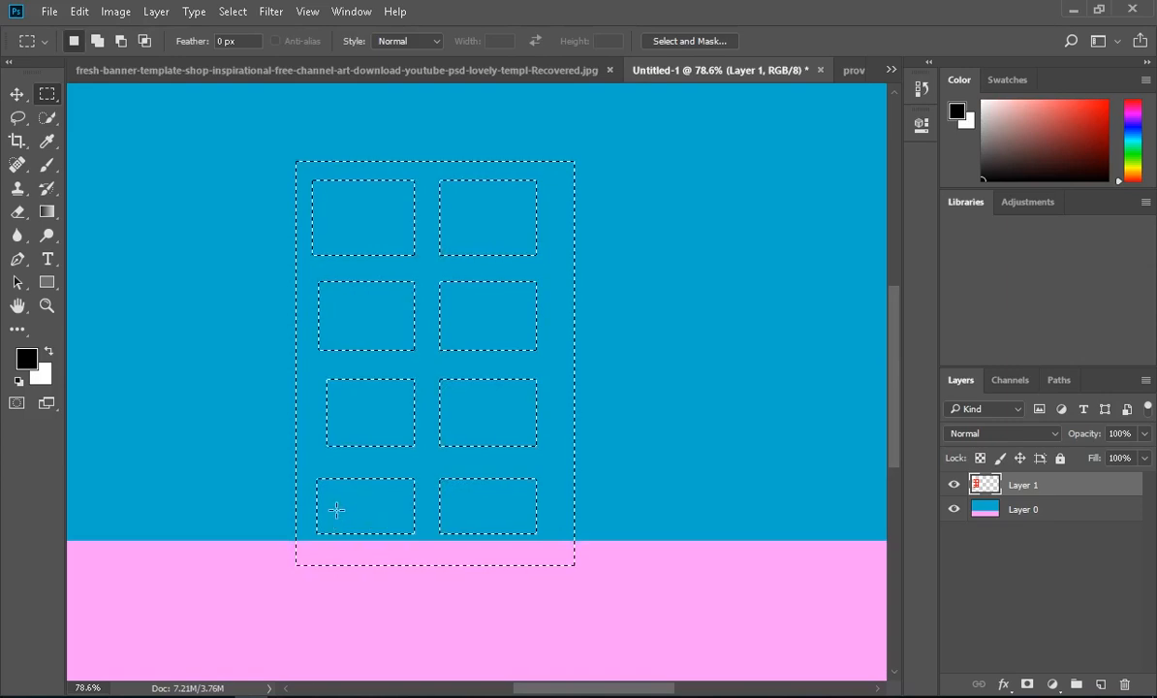
Add a narrow vertical strip to the selection to align the left column's outer edges, and create a new layer
key(shift)
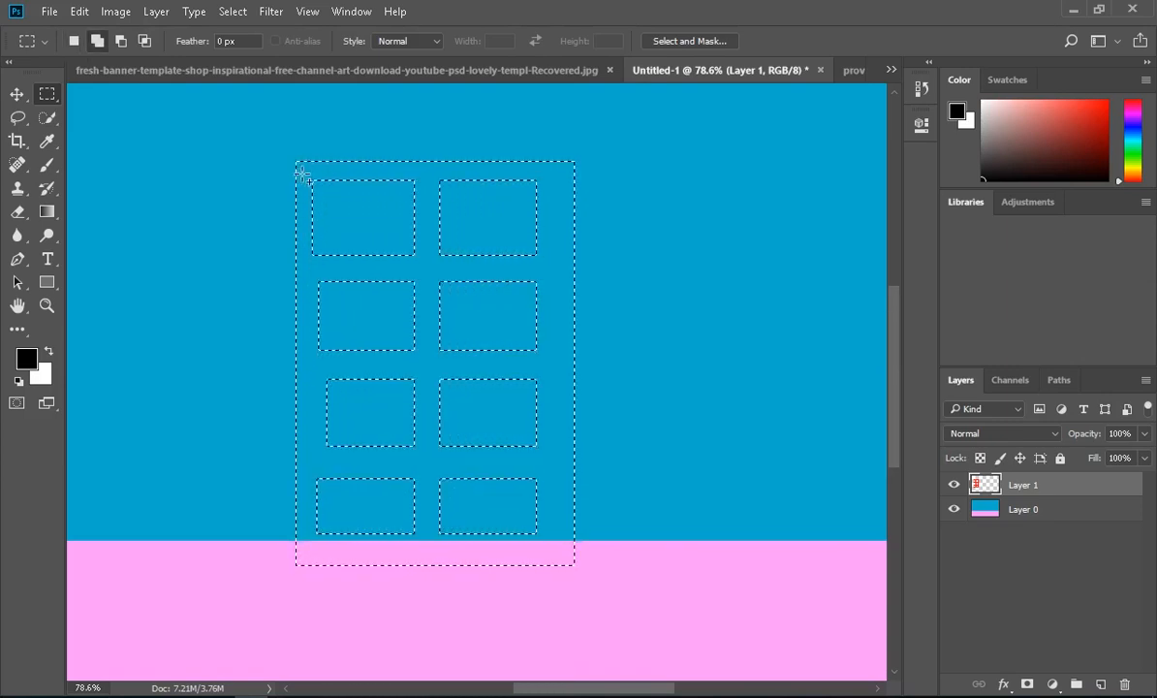
drag(297, 172, 341, 544)
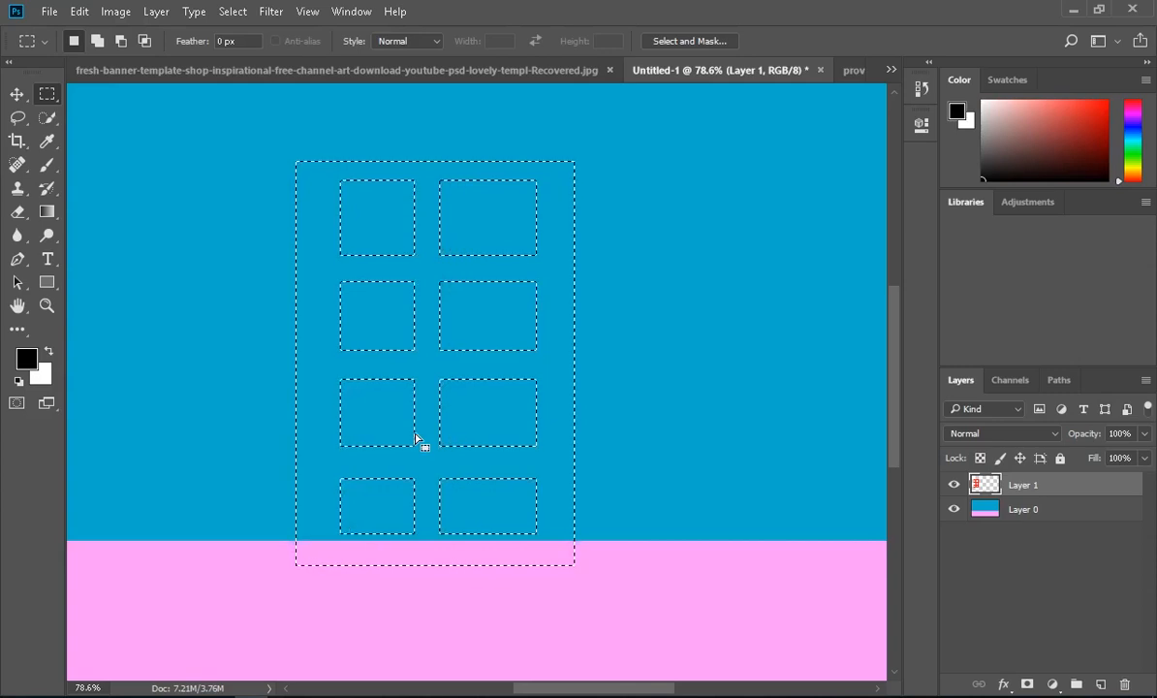
click(1100, 682)
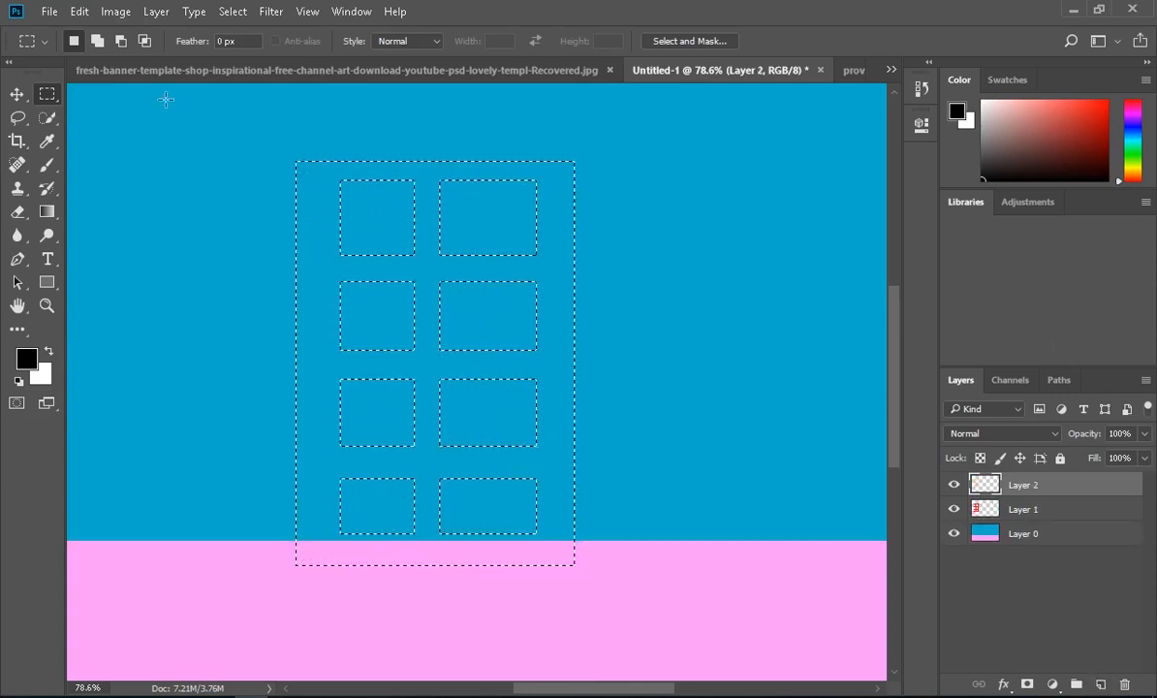
Try intersecting the window-frame selection with a rectangle about 0.59 by 1.63 in across its middle, and undo the intersection
click(144, 41)
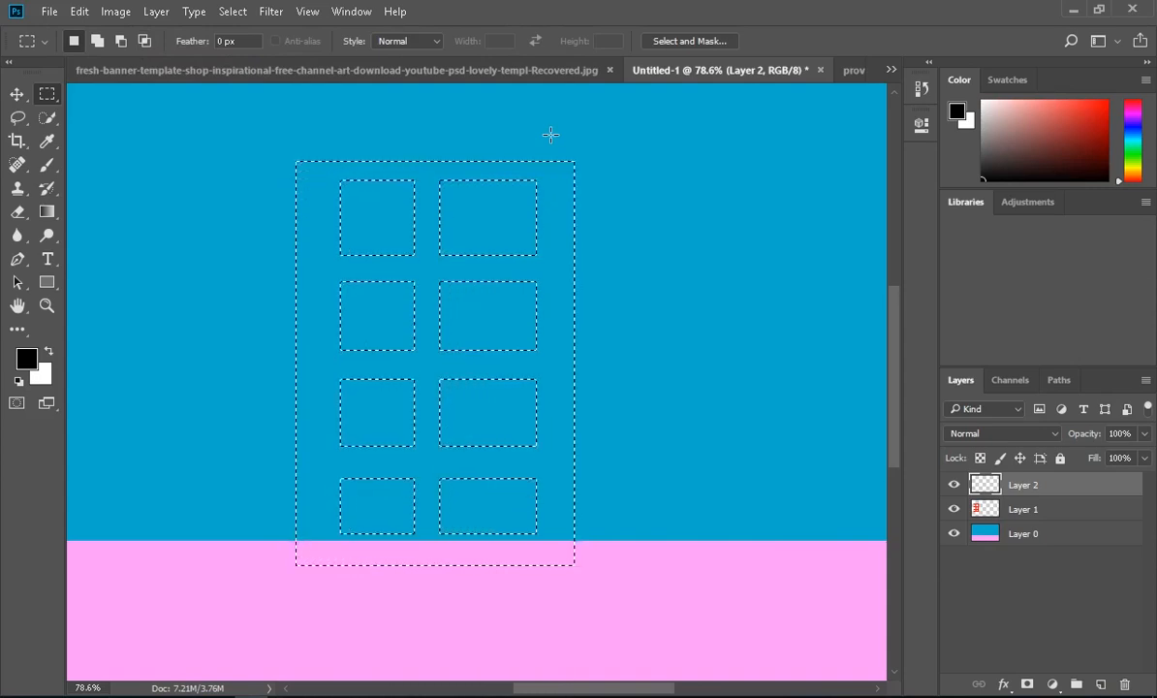
key(shift+alt)
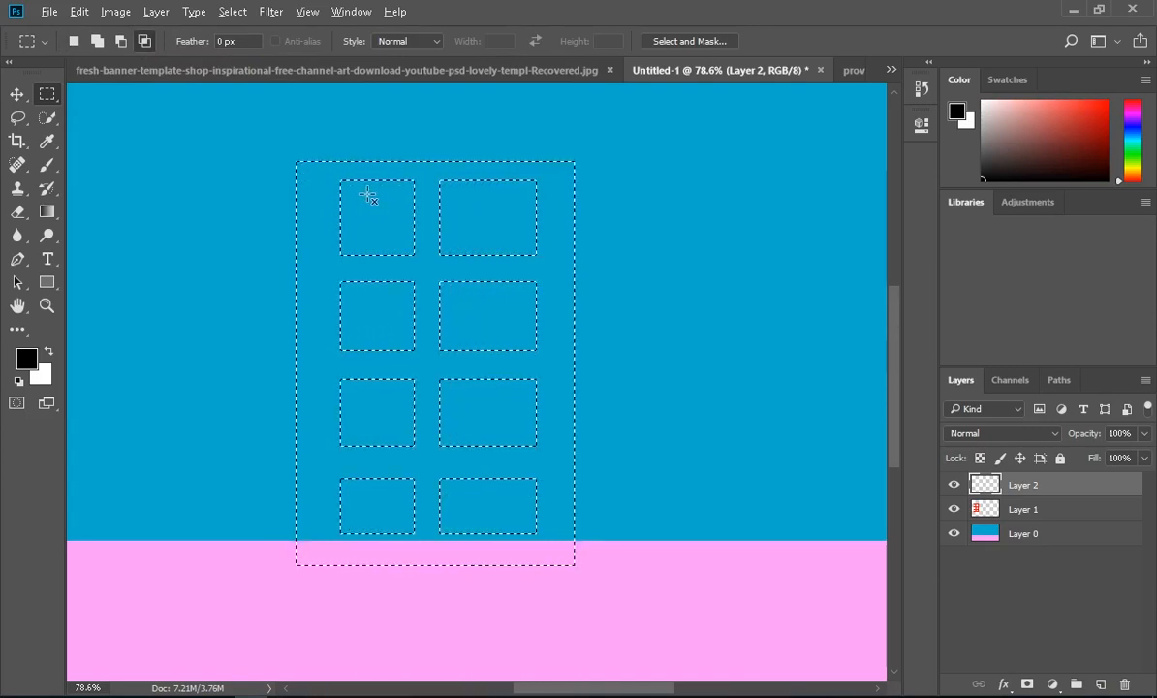
drag(499, 470, 495, 546)
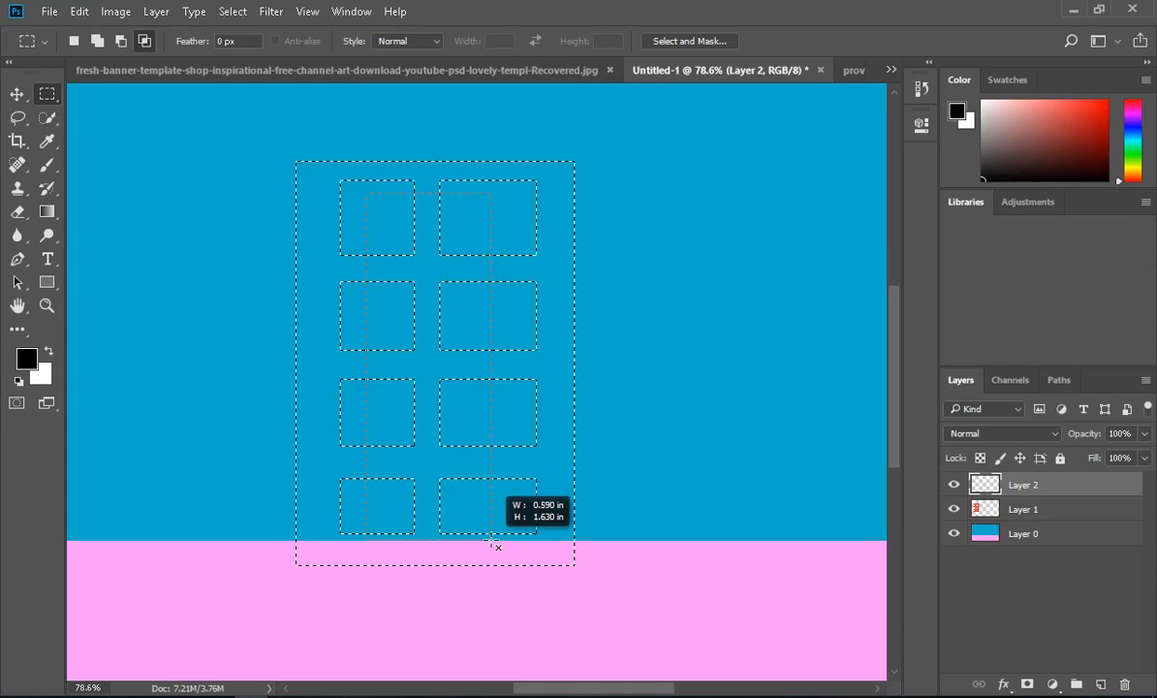
drag(491, 542, 491, 544)
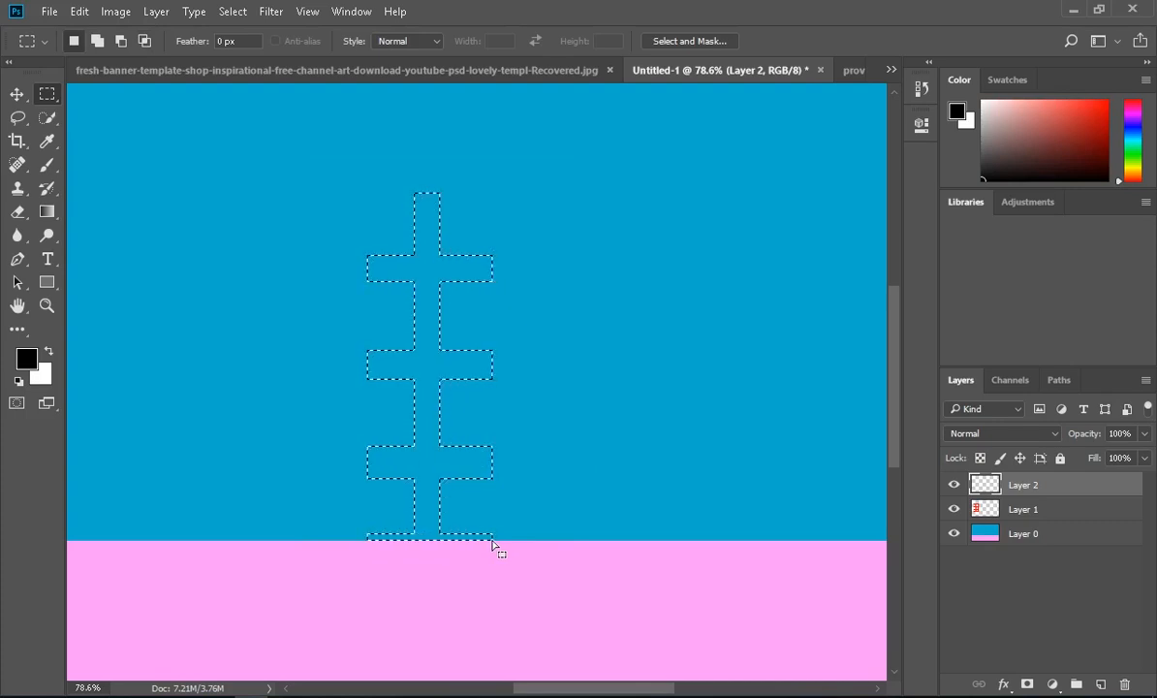
key(ctrl+z)
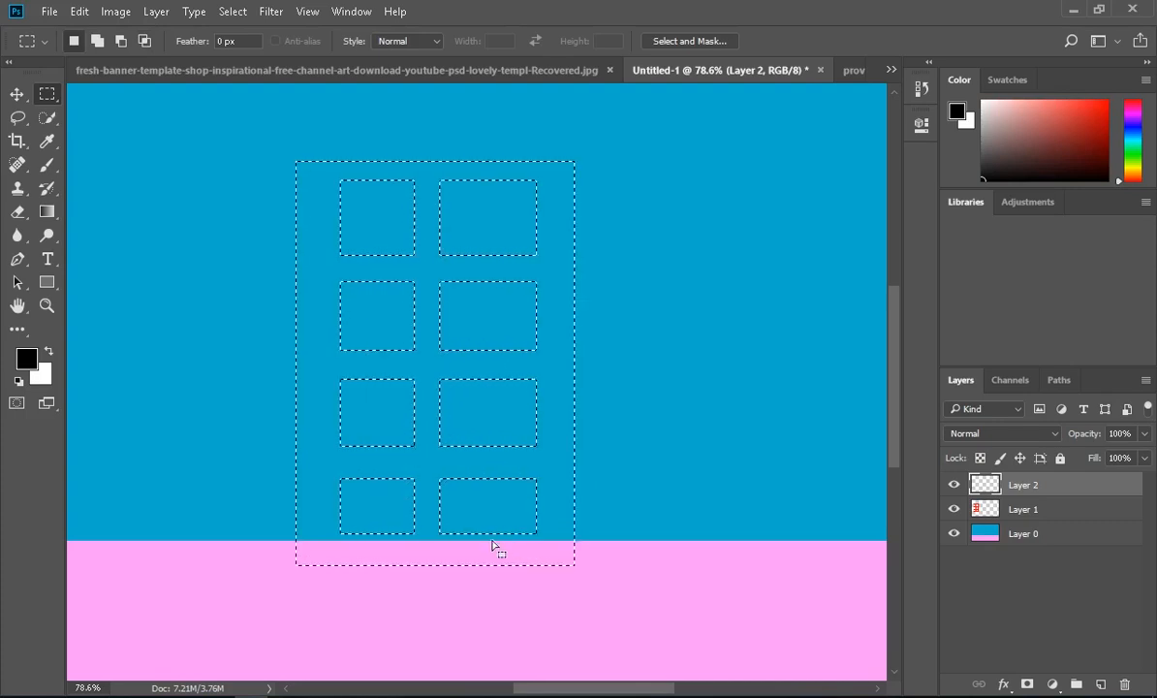
Try intersecting the window-frame selection with a wide rectangle enclosing its upper two rows of panes, and undo the intersection
key(alt+shift)
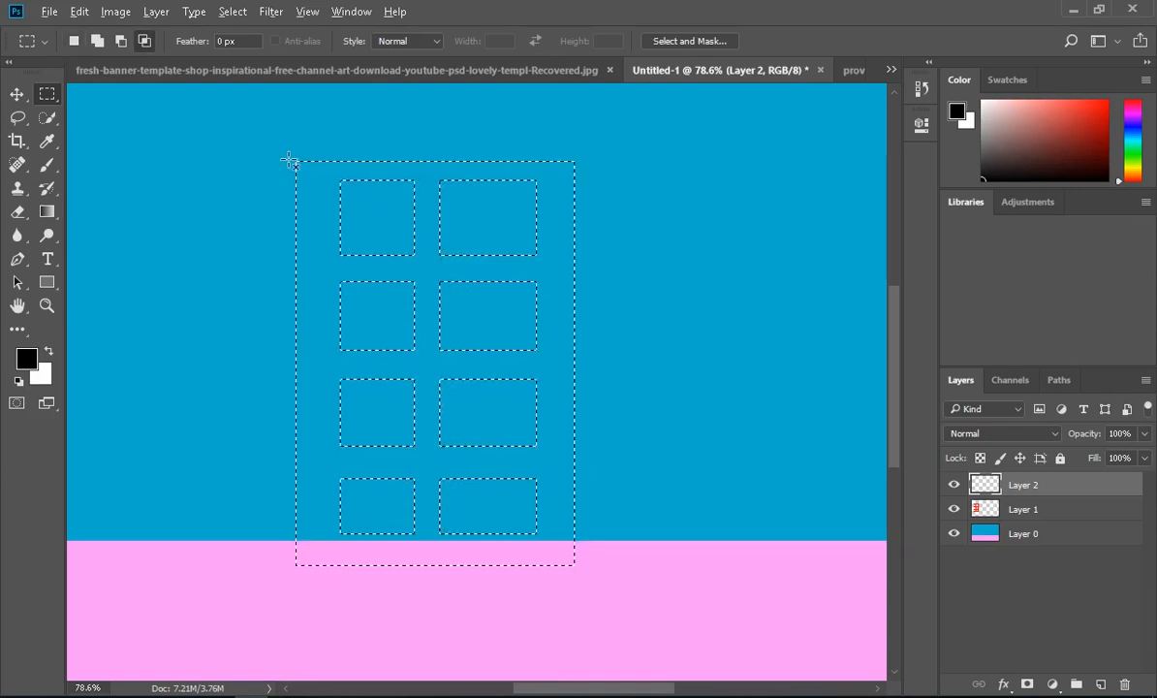
drag(279, 150, 598, 364)
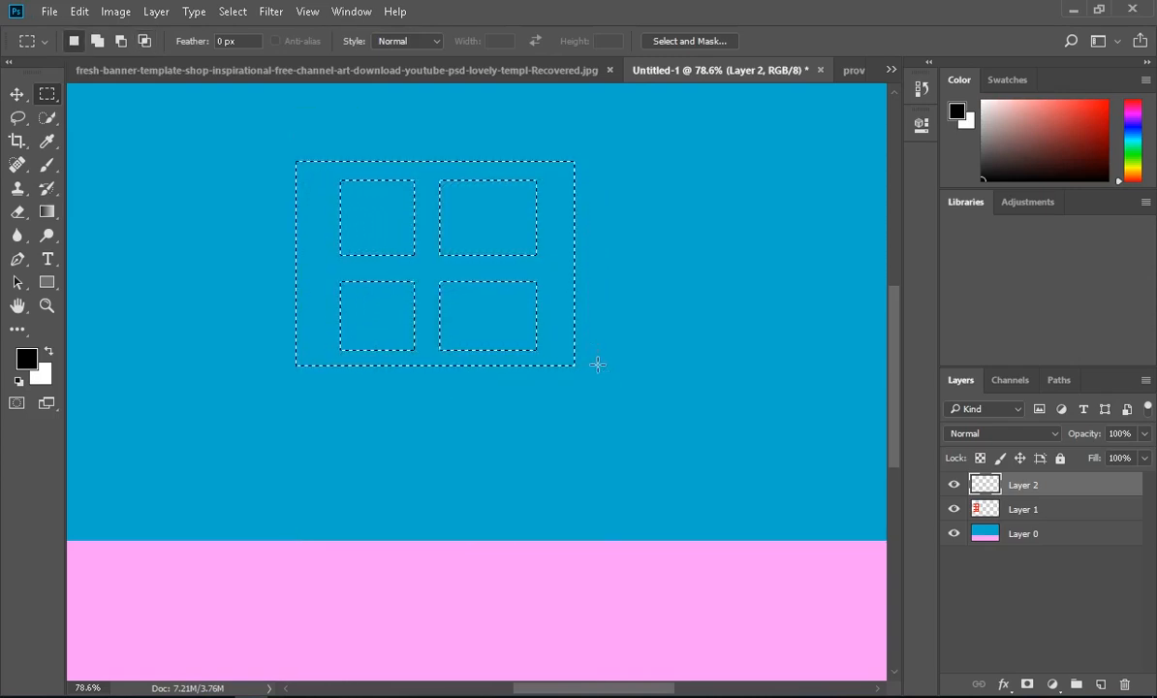
key(ctrl+z)
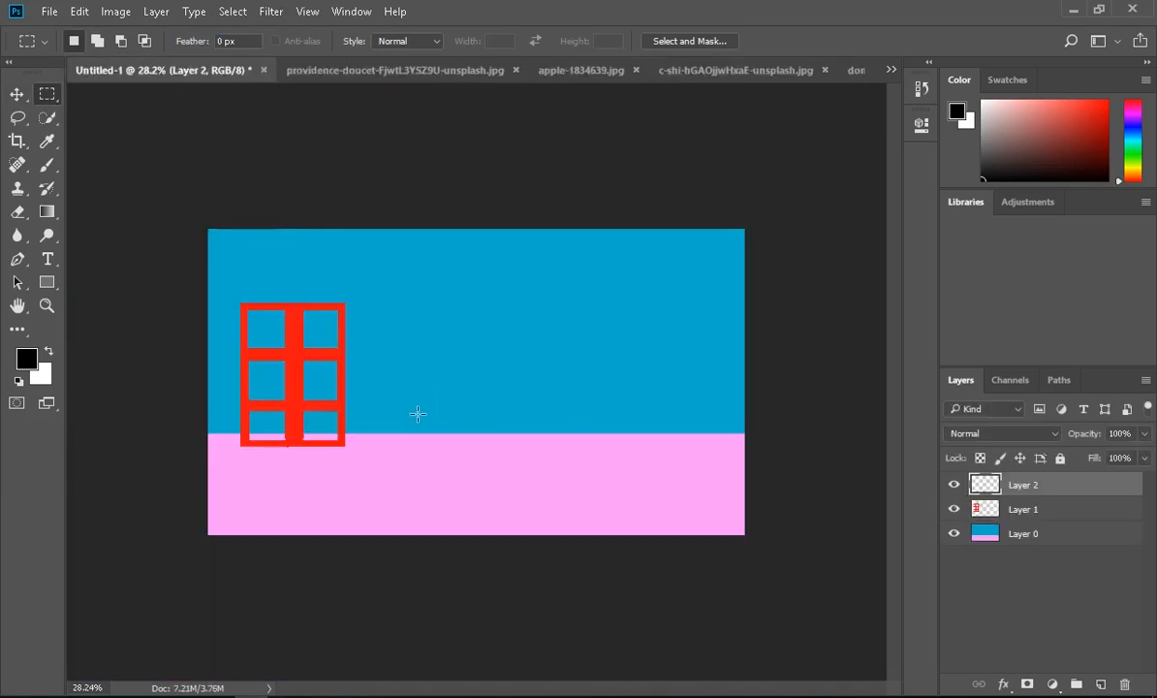
Copy an unfeathered rectangular selection across the blue-pink boundary to a new layer, and hide Layer 0 and Layer 1
drag(418, 420, 524, 464)
click(954, 509)
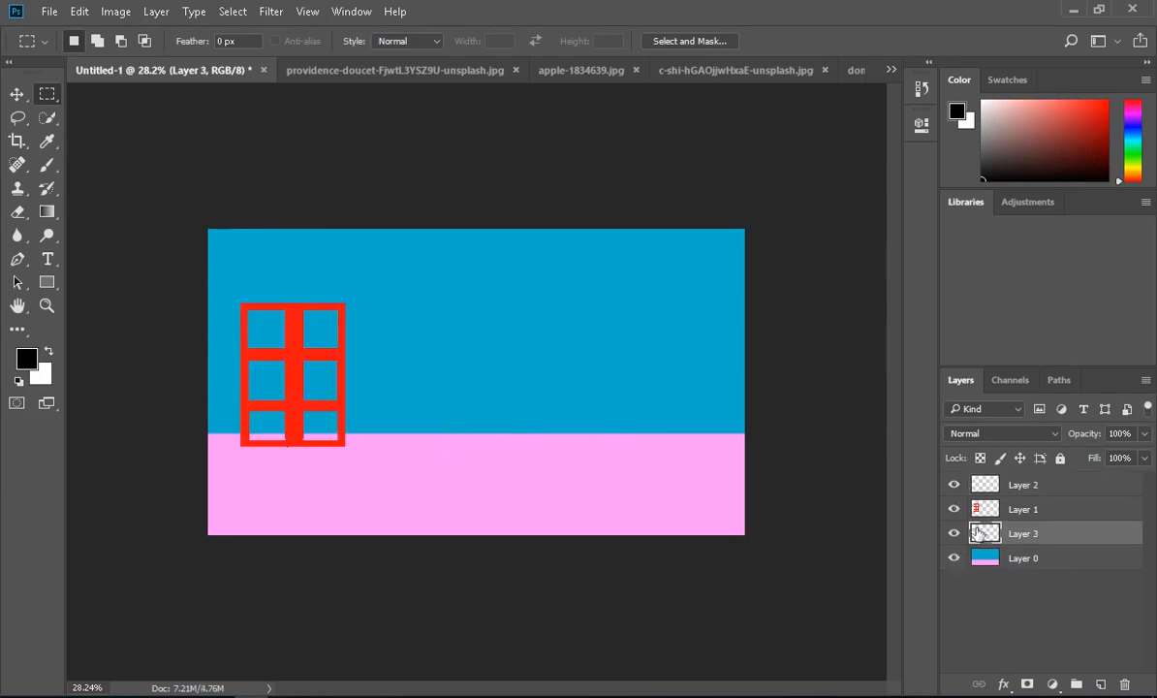
click(954, 558)
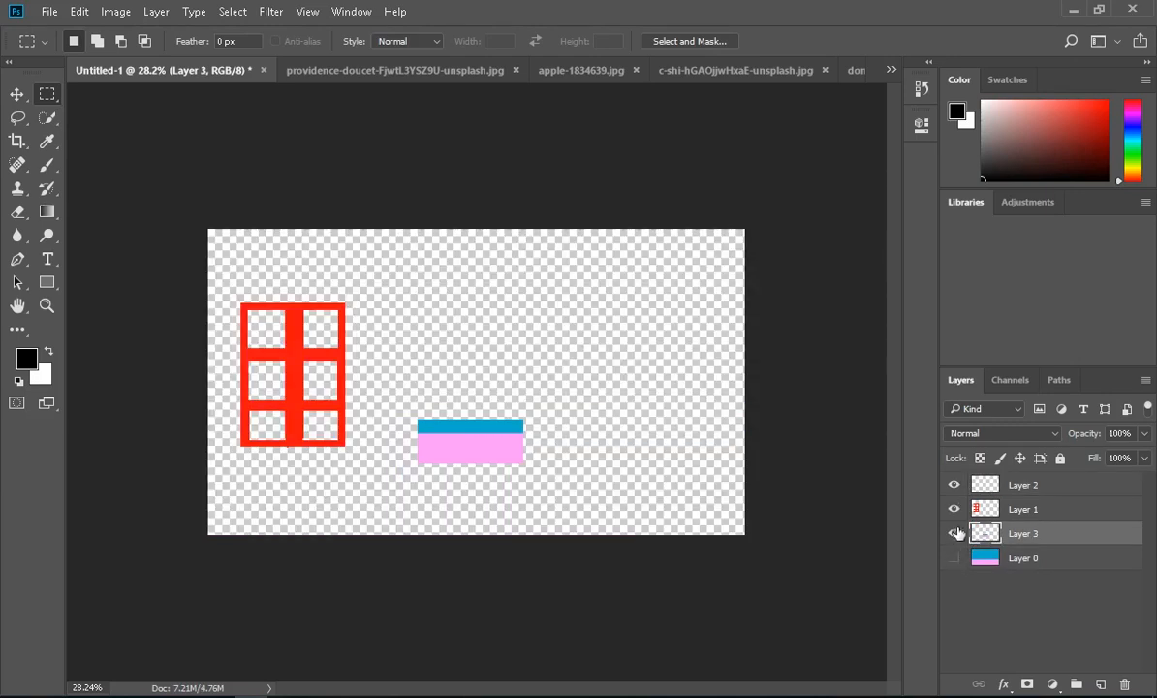
click(954, 509)
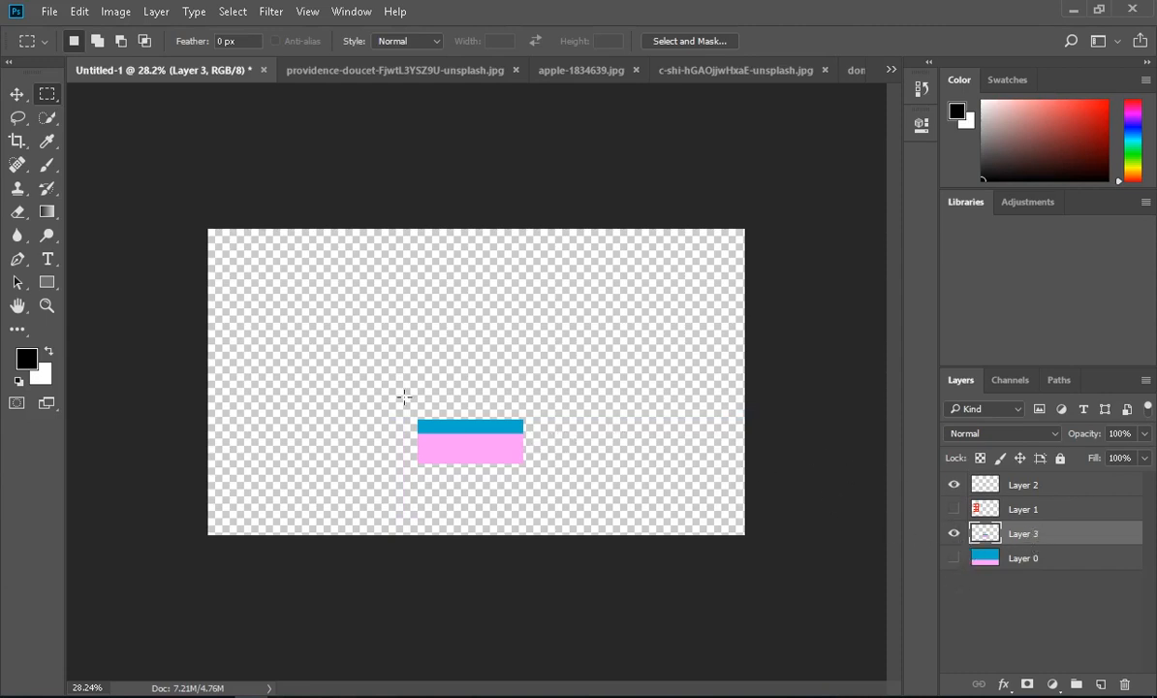
Examine the copied rectangle's top edge and upper-right corner up close, and undo the layer copy
scroll(461, 440, up, 8)
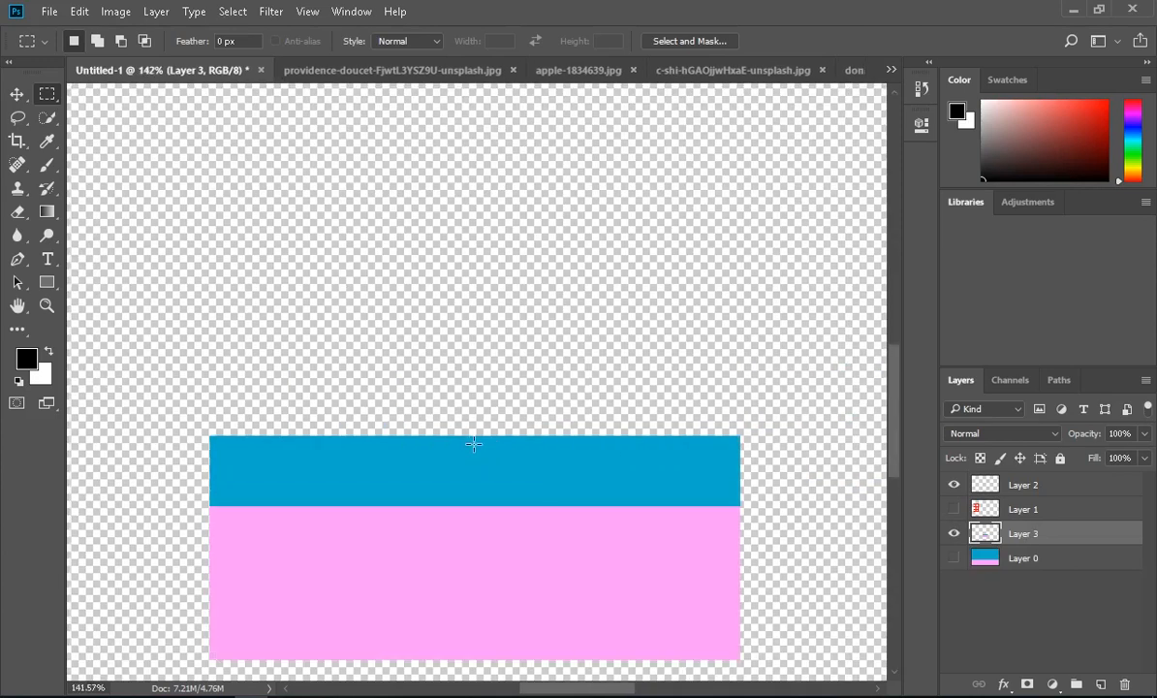
scroll(475, 445, up, 8)
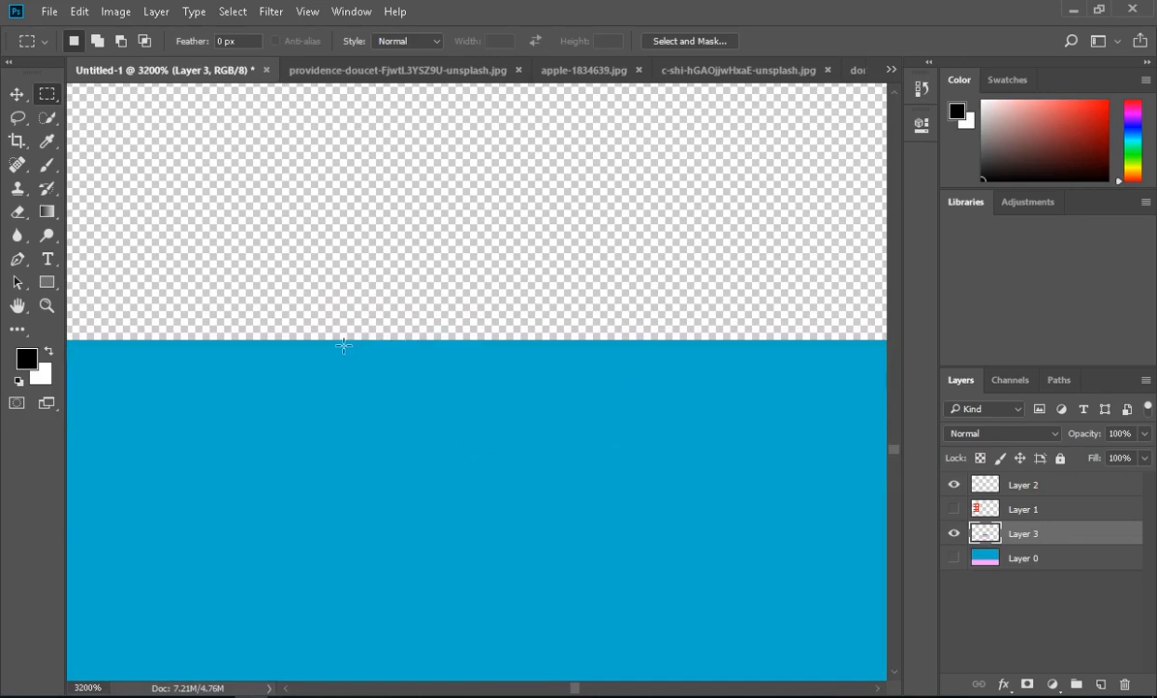
drag(725, 406, 319, 258)
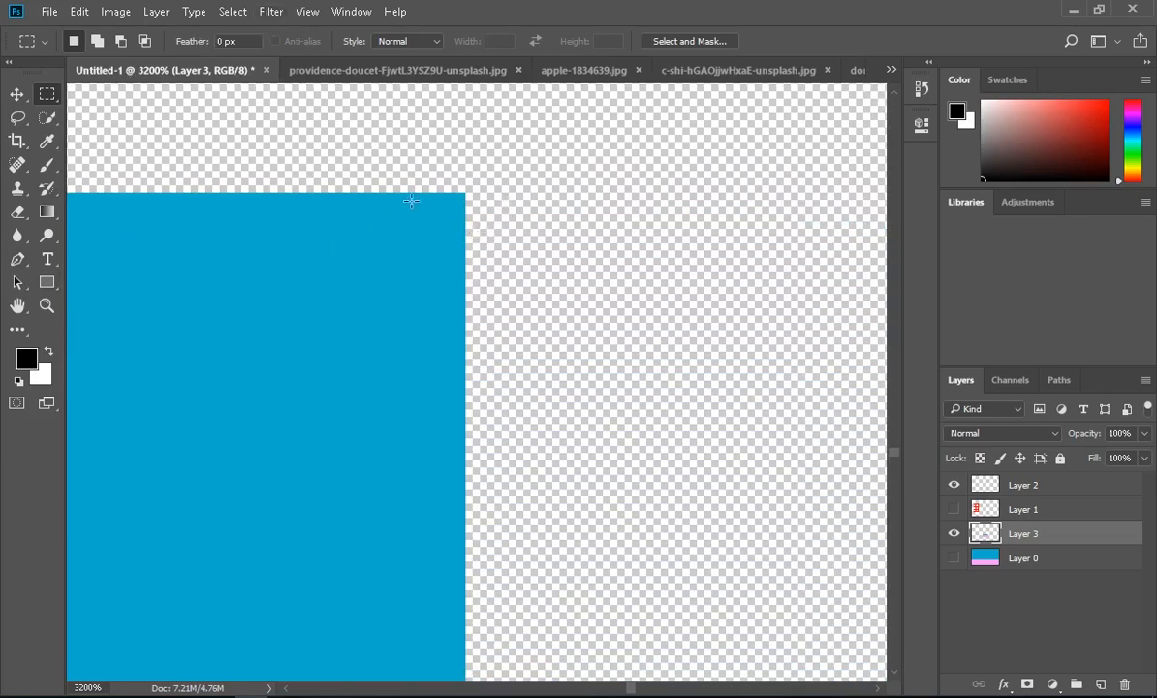
key(ctrl+z)
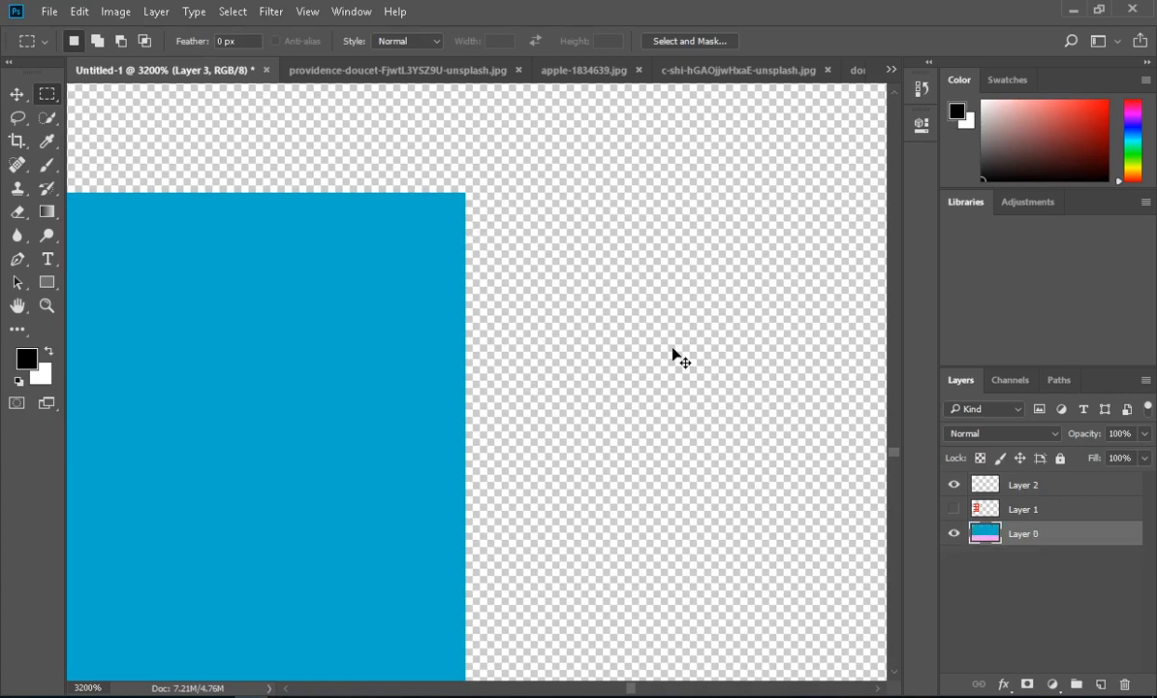
scroll(752, 382, down, 2)
scroll(753, 382, down, 4)
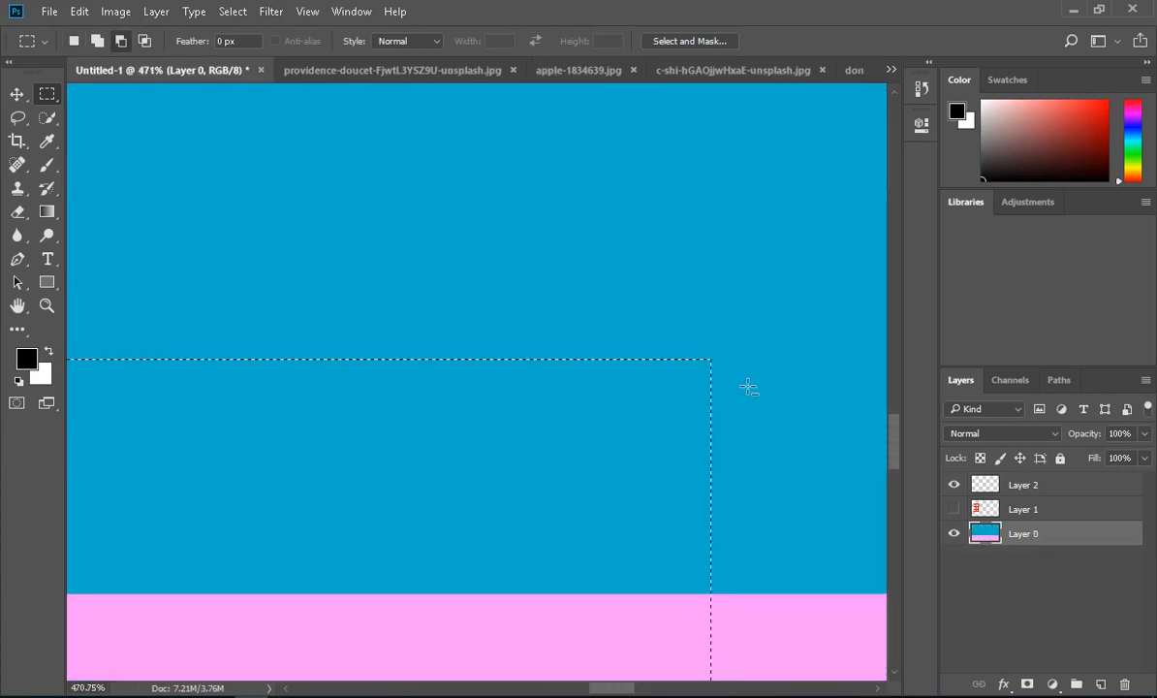
scroll(748, 387, down, 4)
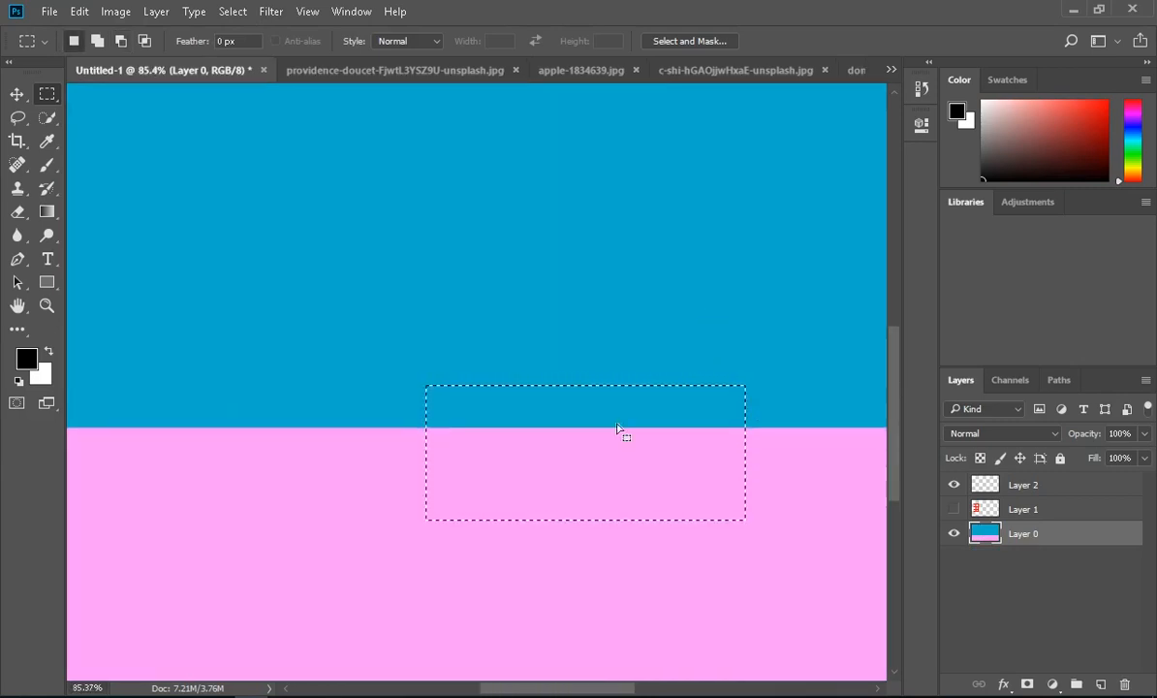
Draw a marquee with 50 px feather across the blue-pink boundary, and replace it with a smaller one with 30 px feather
click(467, 342)
drag(225, 390, 583, 560)
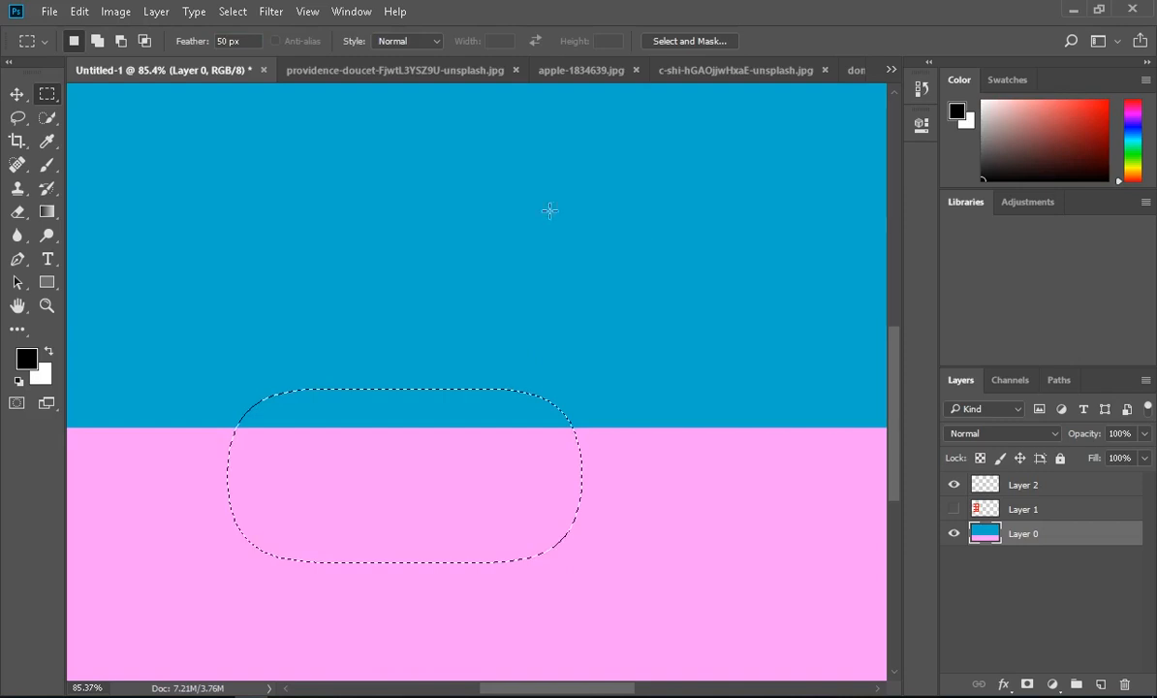
double_click(222, 42)
text(30)
drag(234, 361, 542, 500)
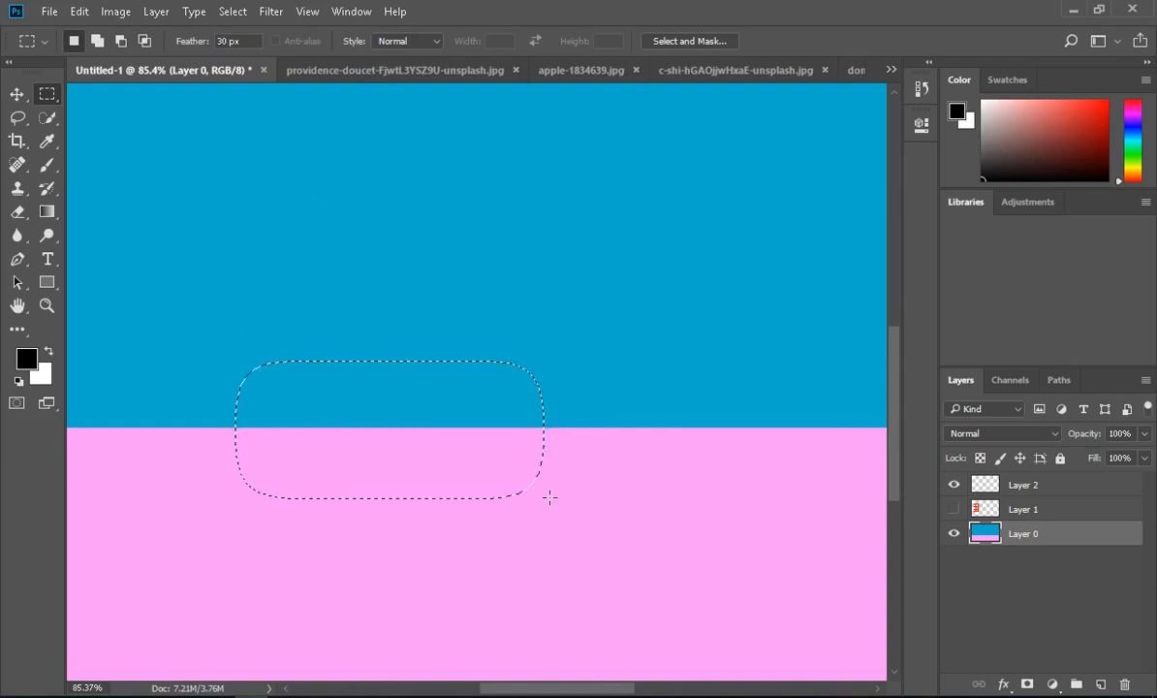
Copy the 30 px feathered selection to a new layer, examine its soft edges with Layer 0 hidden, and undo the copy and deselect
key(ctrl+j)
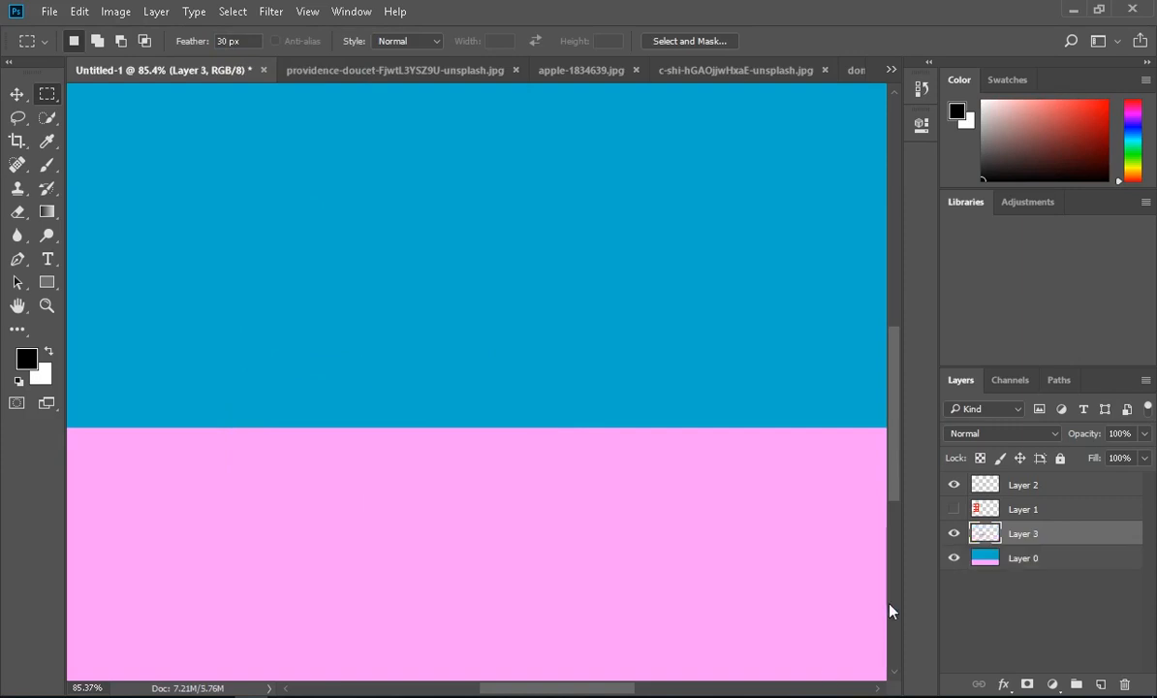
click(953, 557)
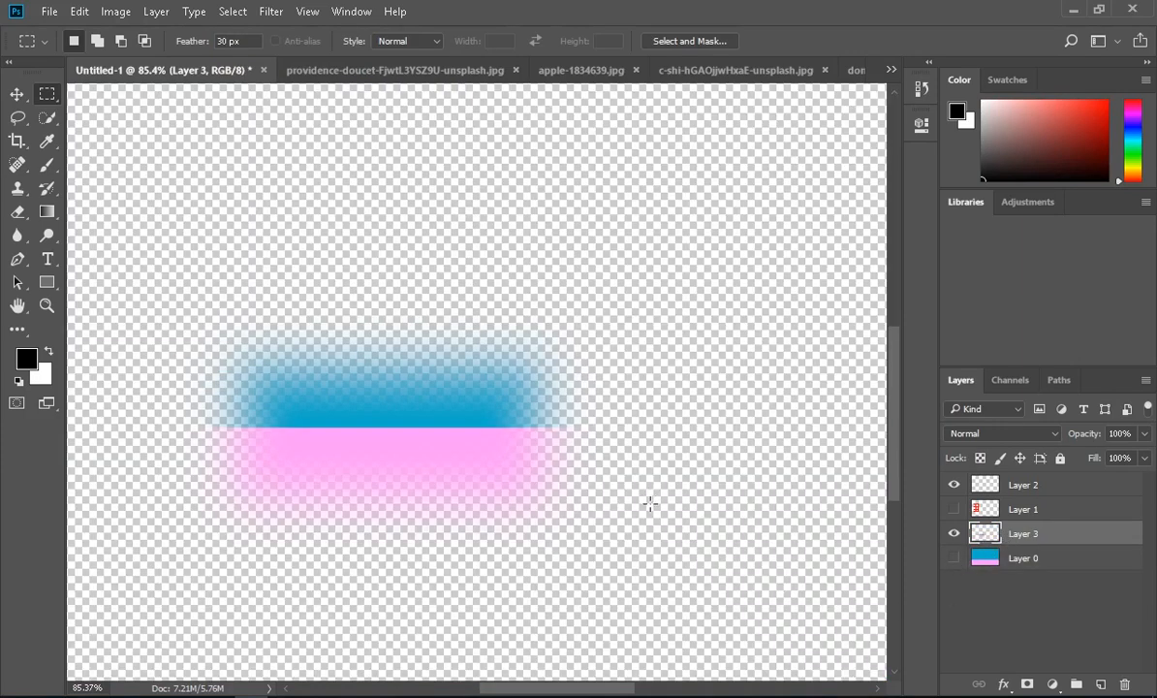
scroll(547, 509, up, 3)
scroll(548, 508, down, 2)
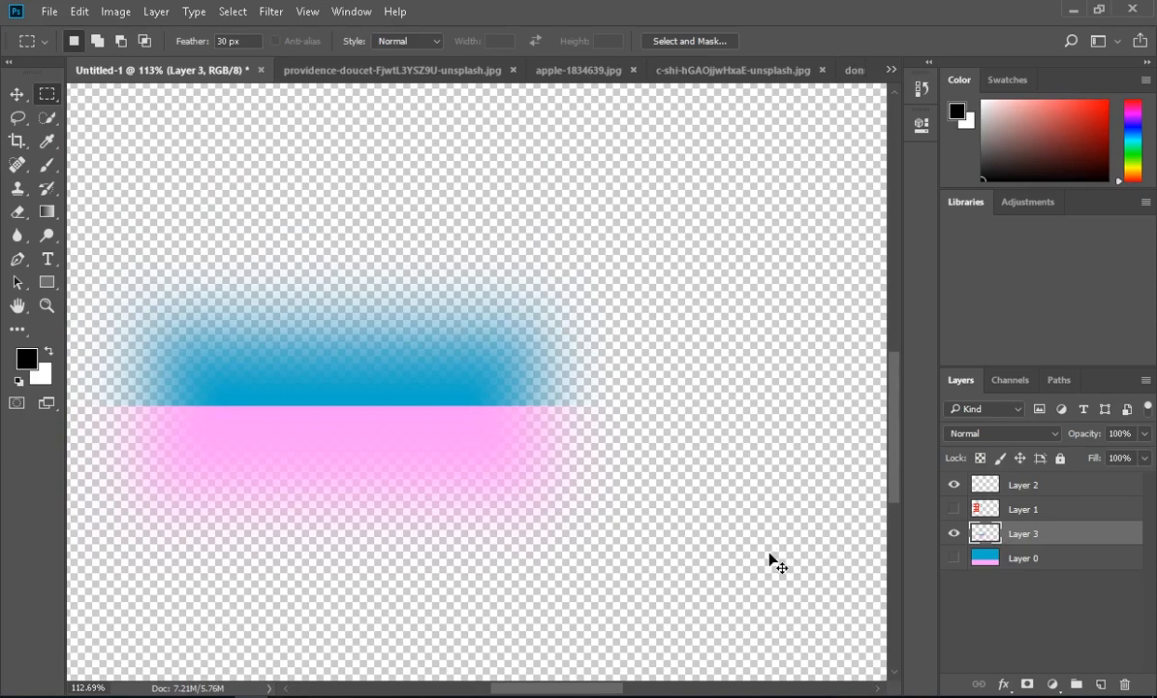
key(ctrl+alt+z)
key(ctrl+alt+z)
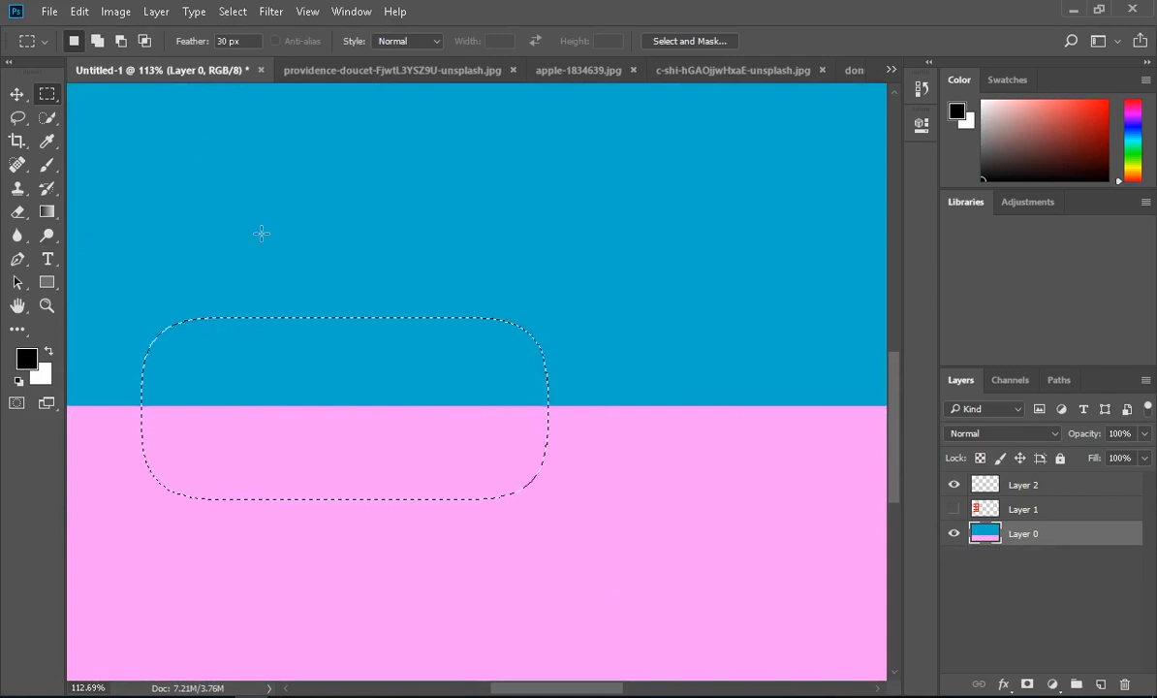
key(ctrl+d)
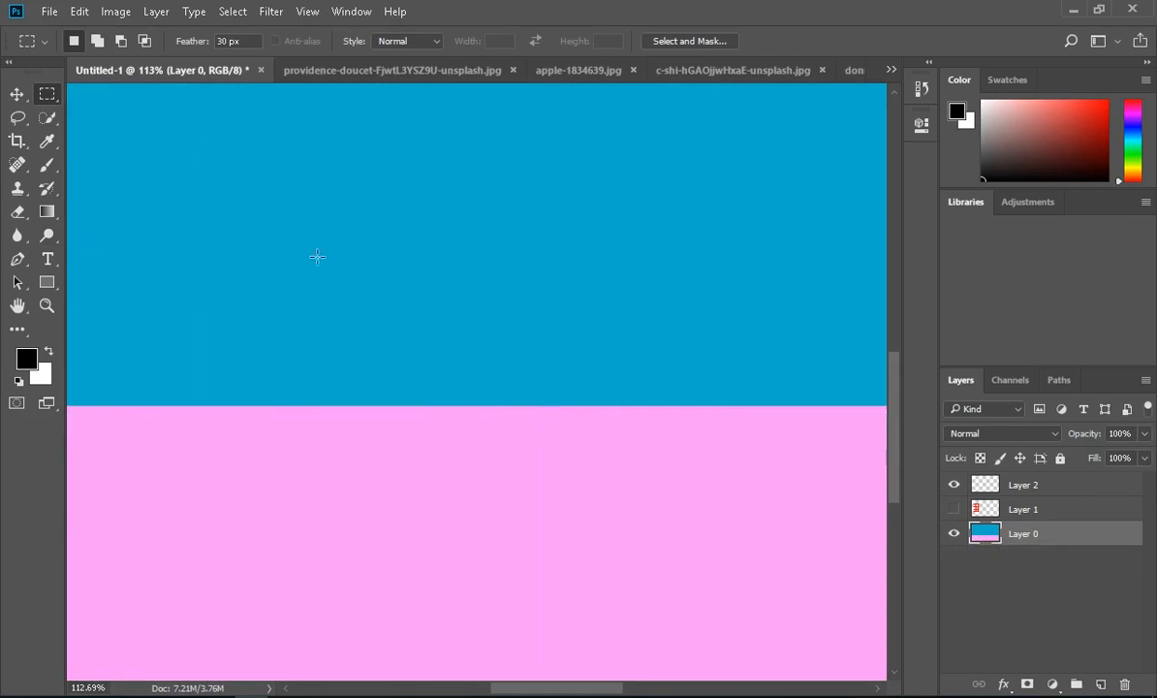
Copy a rectangular selection with 15 px feather across the blue-pink boundary to a new layer, and hide Layer 0
double_click(224, 42)
text(15)
drag(242, 356, 583, 487)
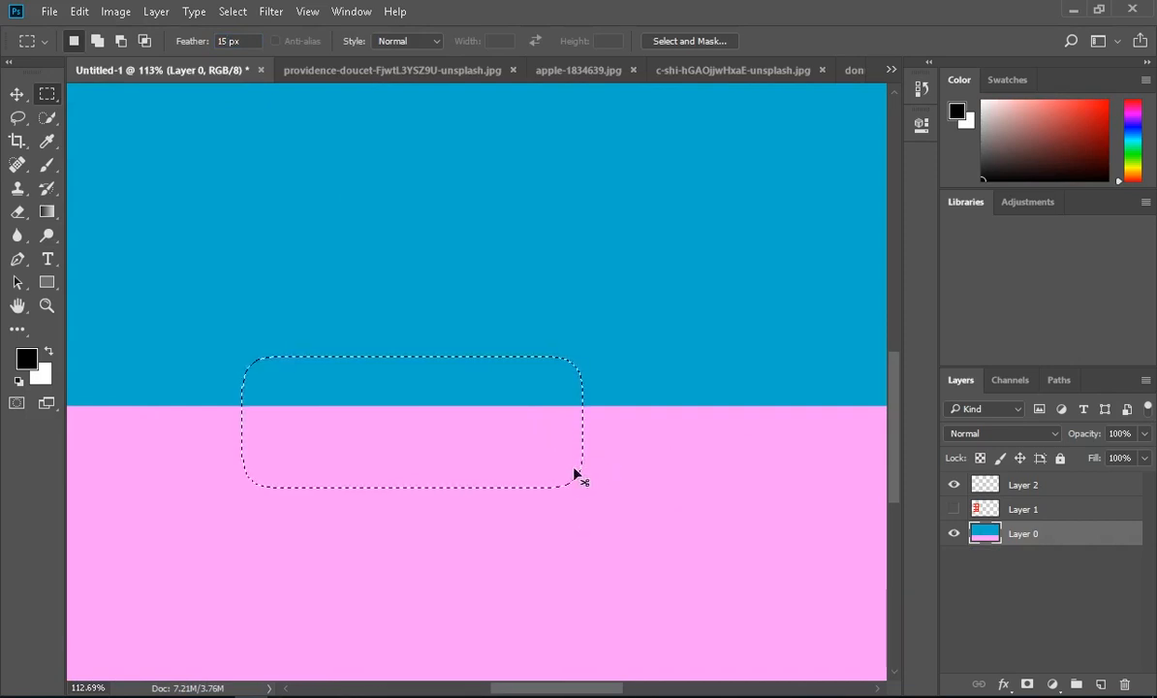
key(ctrl+j)
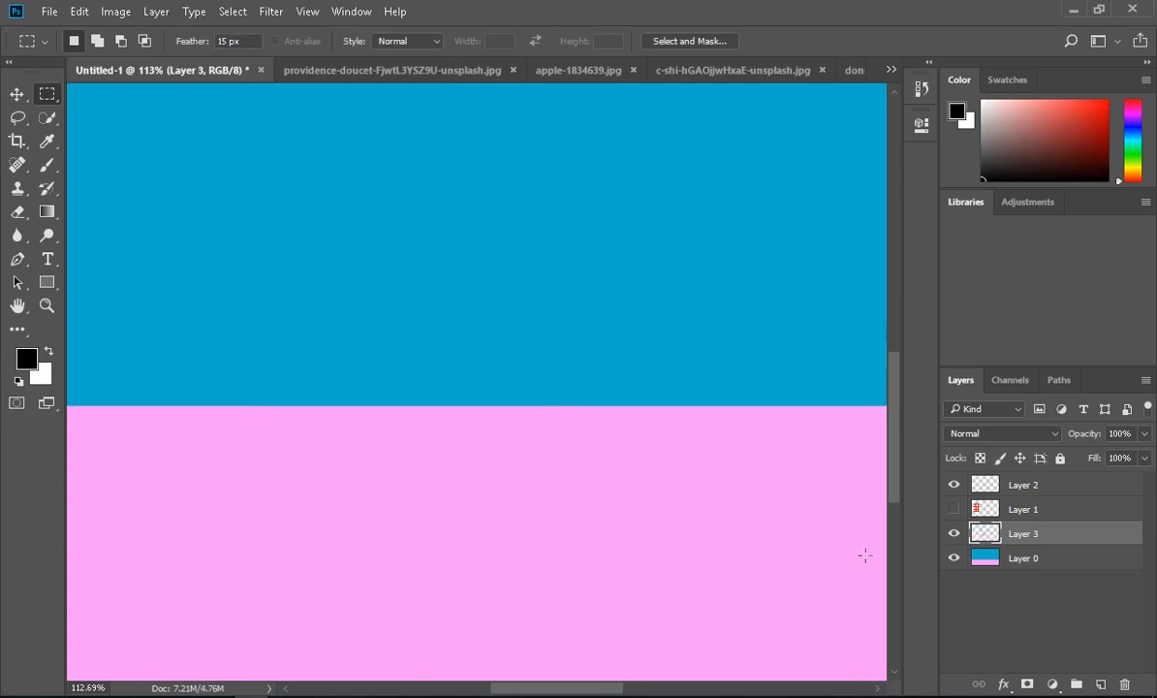
click(954, 559)
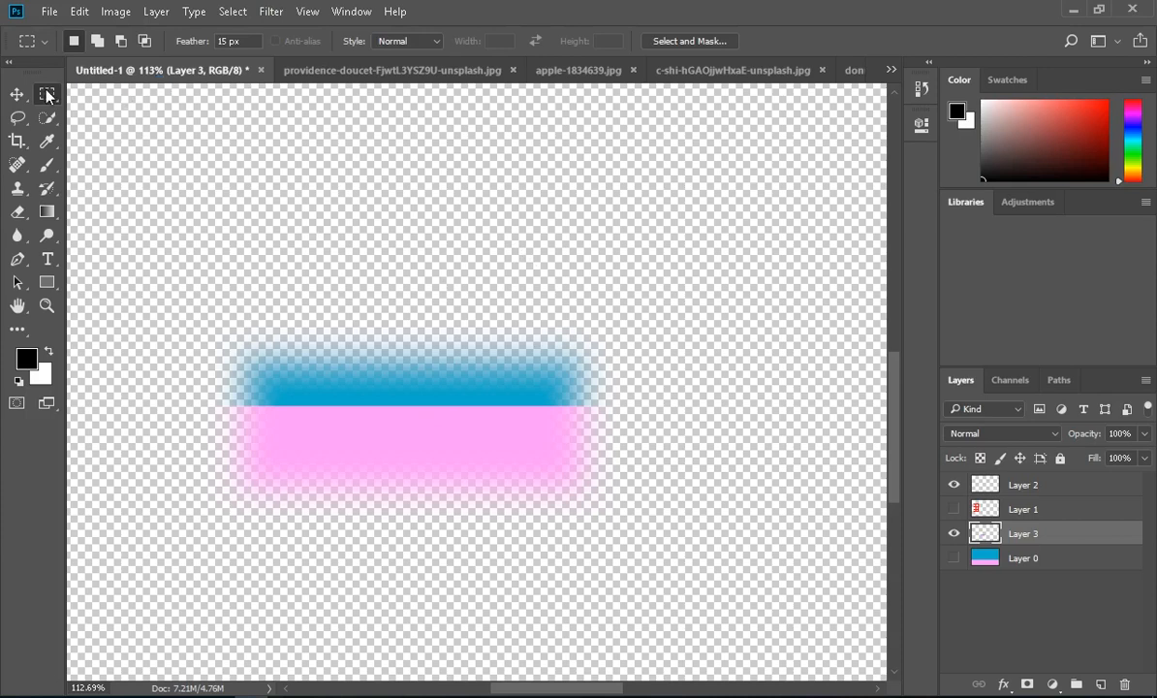
Look through the Lasso, Quick Selection and Pen tool variants, and return to the Rectangular Marquee tool
click(18, 117)
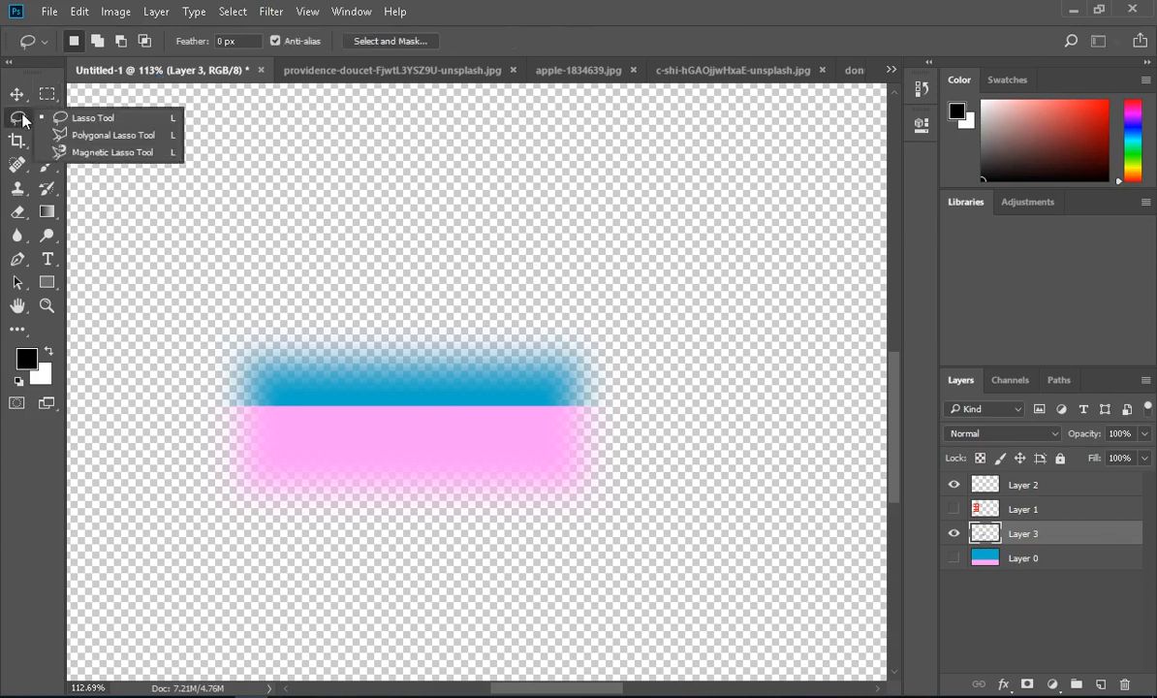
click(170, 96)
click(52, 115)
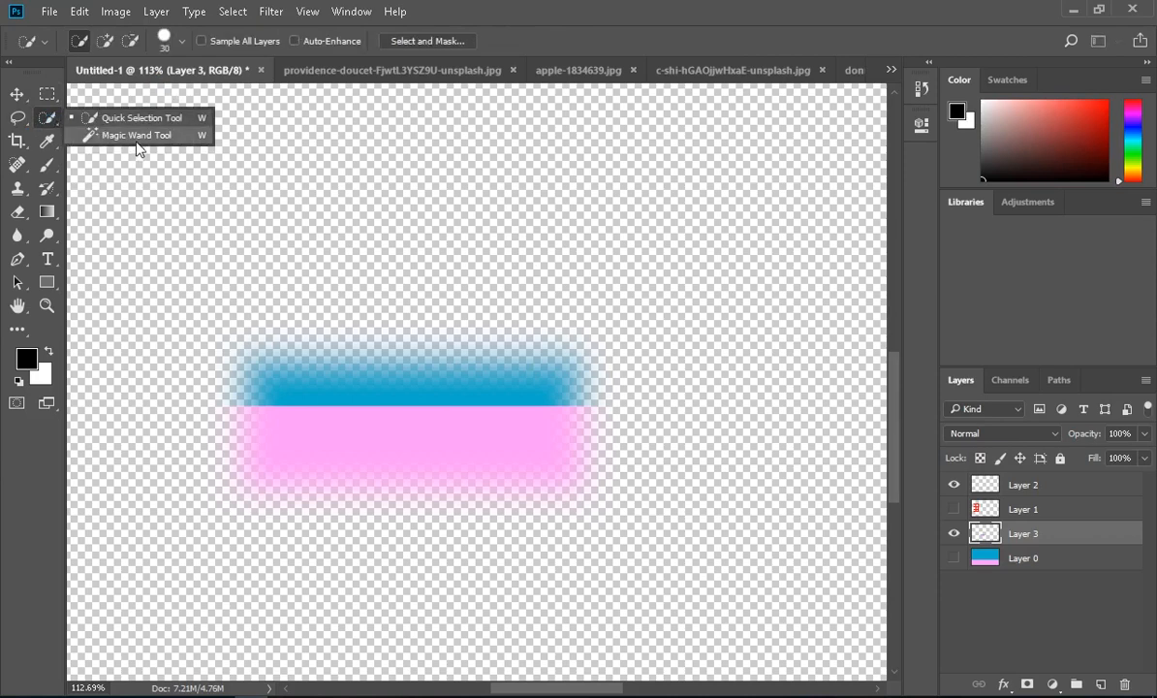
click(17, 263)
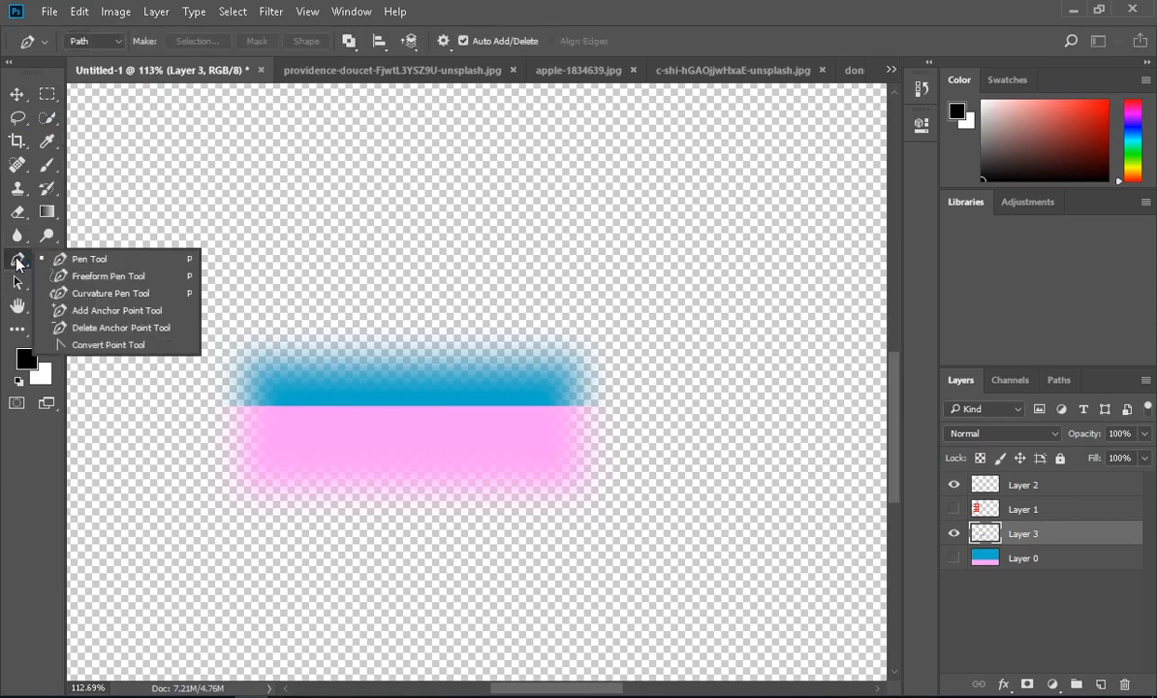
click(149, 208)
click(148, 206)
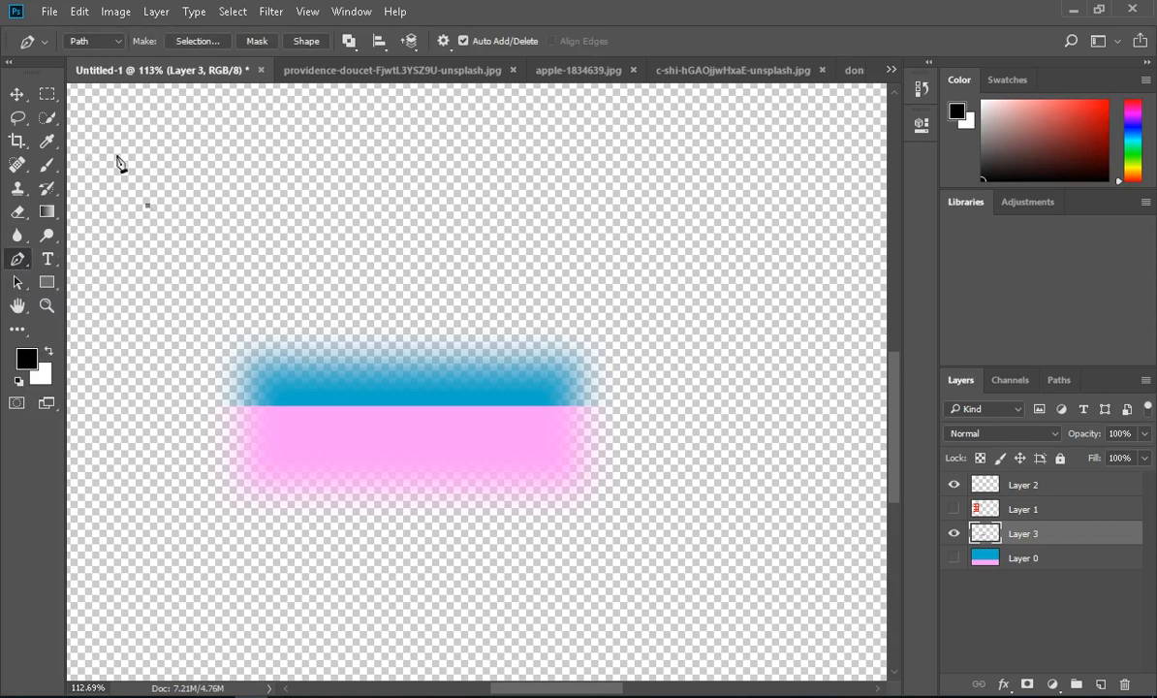
click(50, 94)
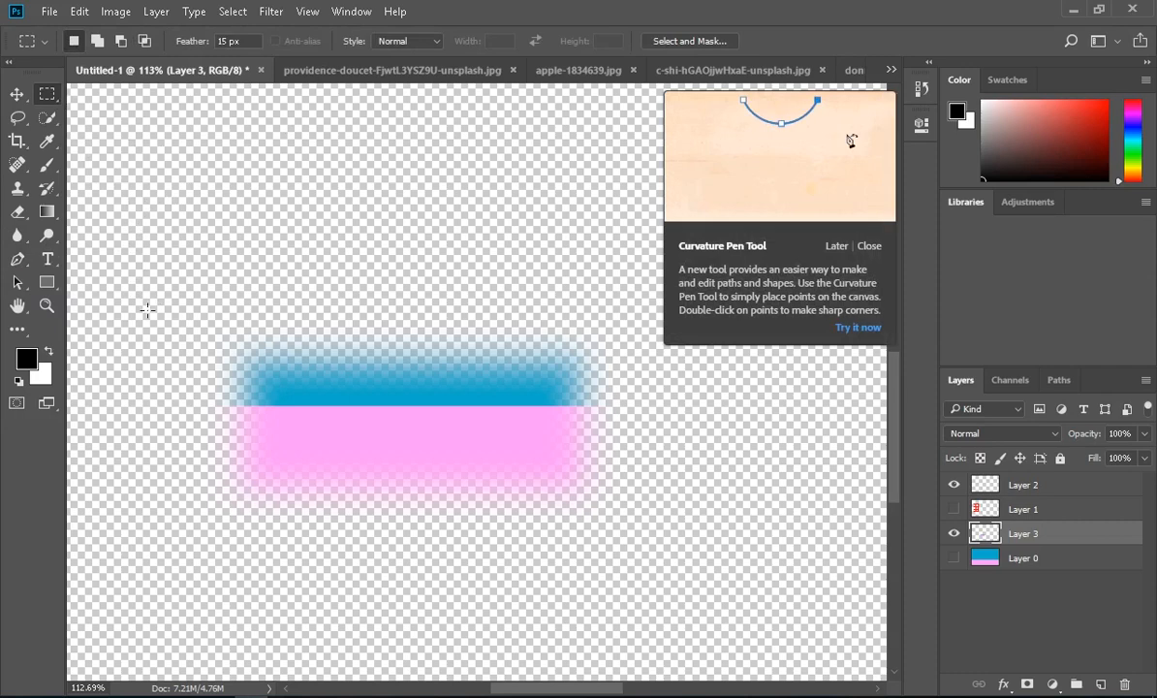
Dismiss the Curvature Pen tip and restore the visible Layer 0 without the feathered copy on Layer 3
click(868, 245)
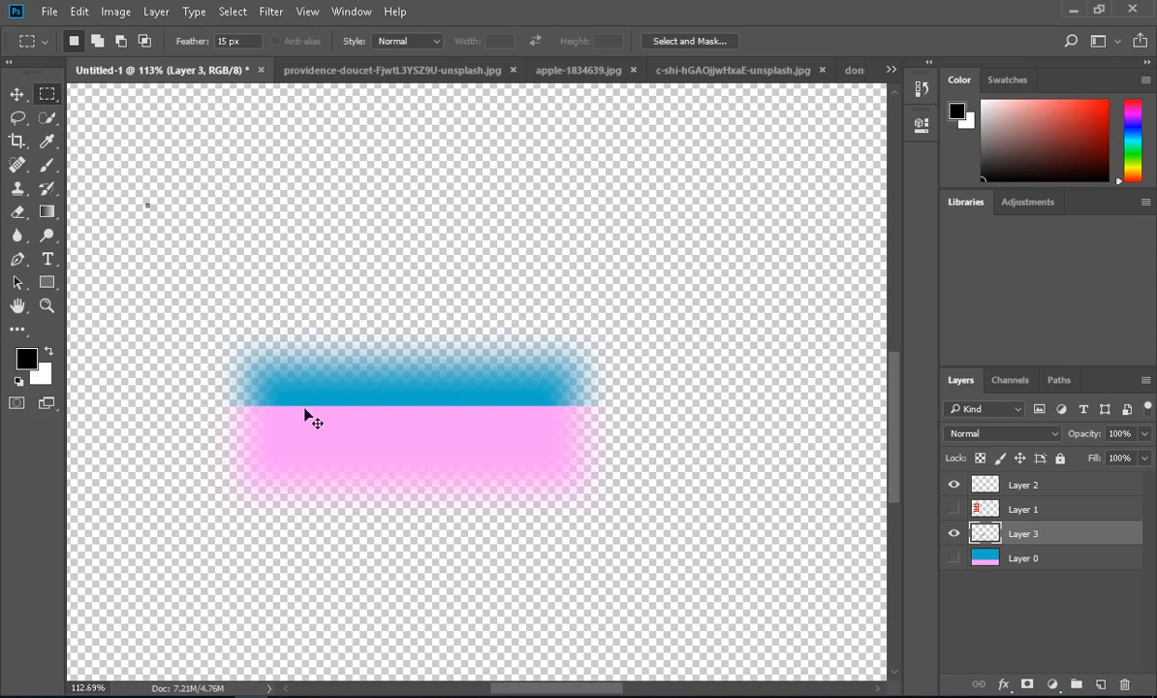
key(ctrl+e)
scroll(276, 407, down, 5)
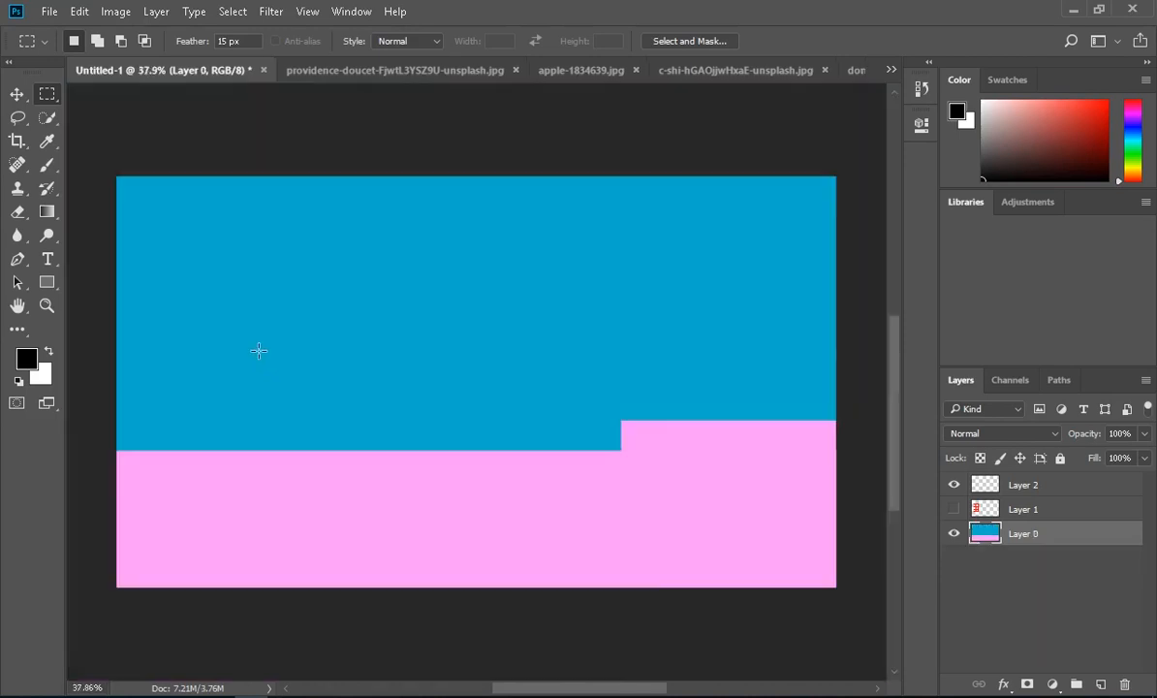
scroll(281, 368, down, 1)
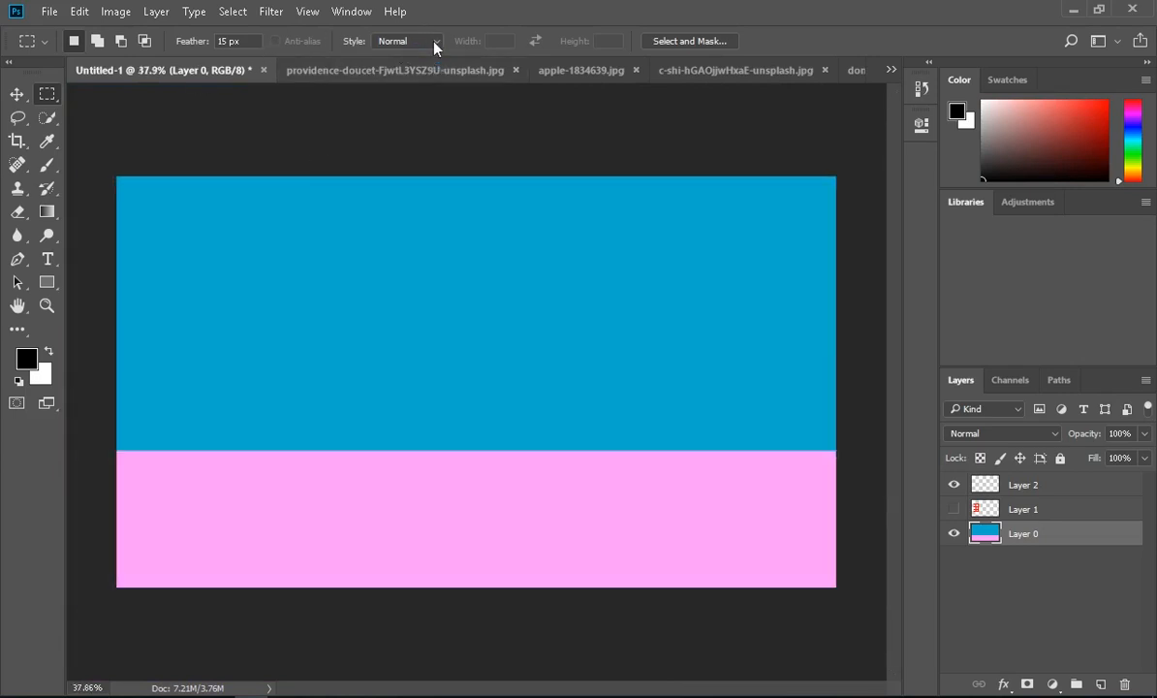
Set the marquee style to Fixed Ratio with width 5 and height 1, and draw a wide selection in the blue area
click(381, 43)
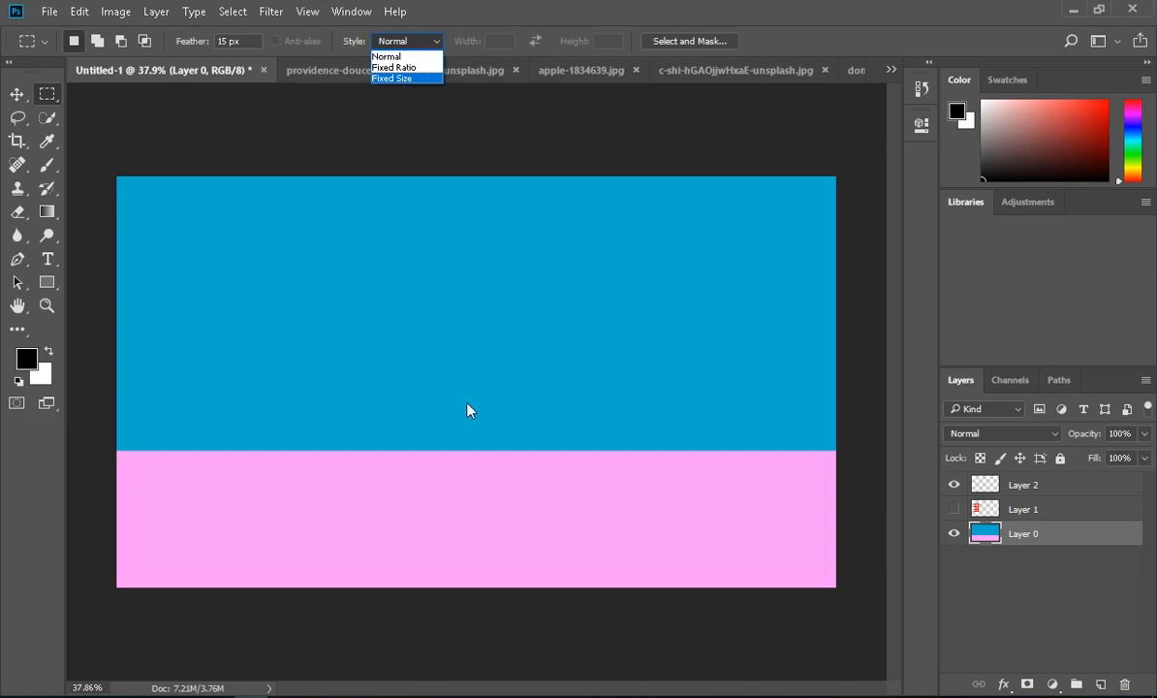
click(44, 95)
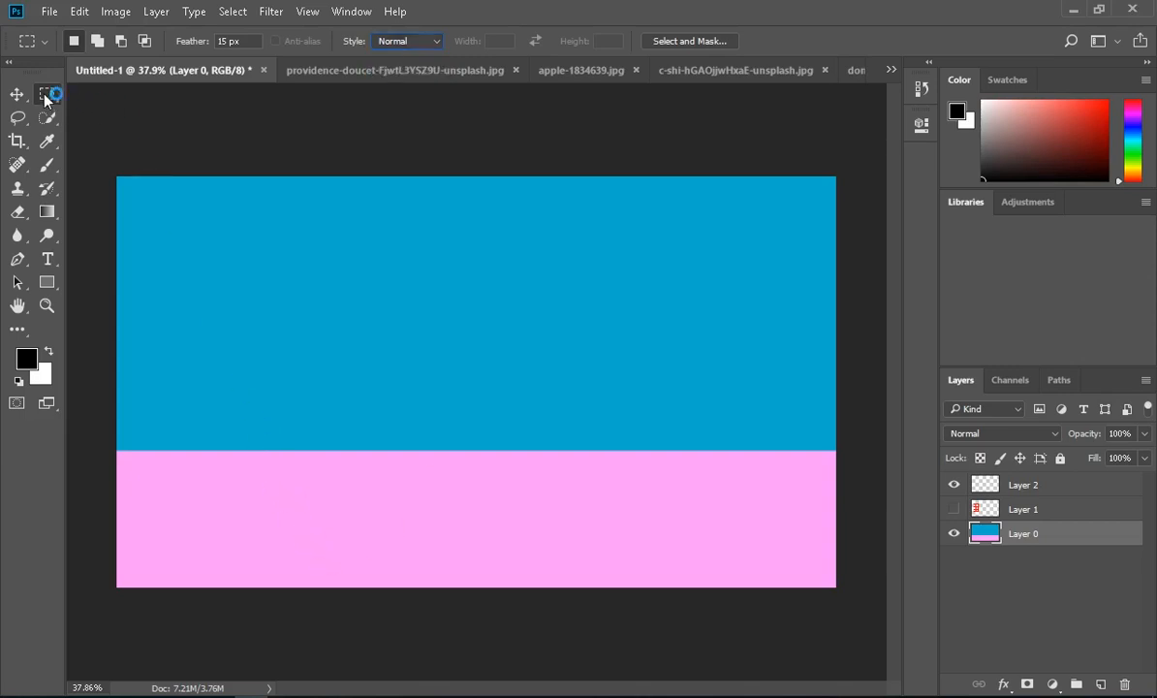
click(405, 43)
click(400, 62)
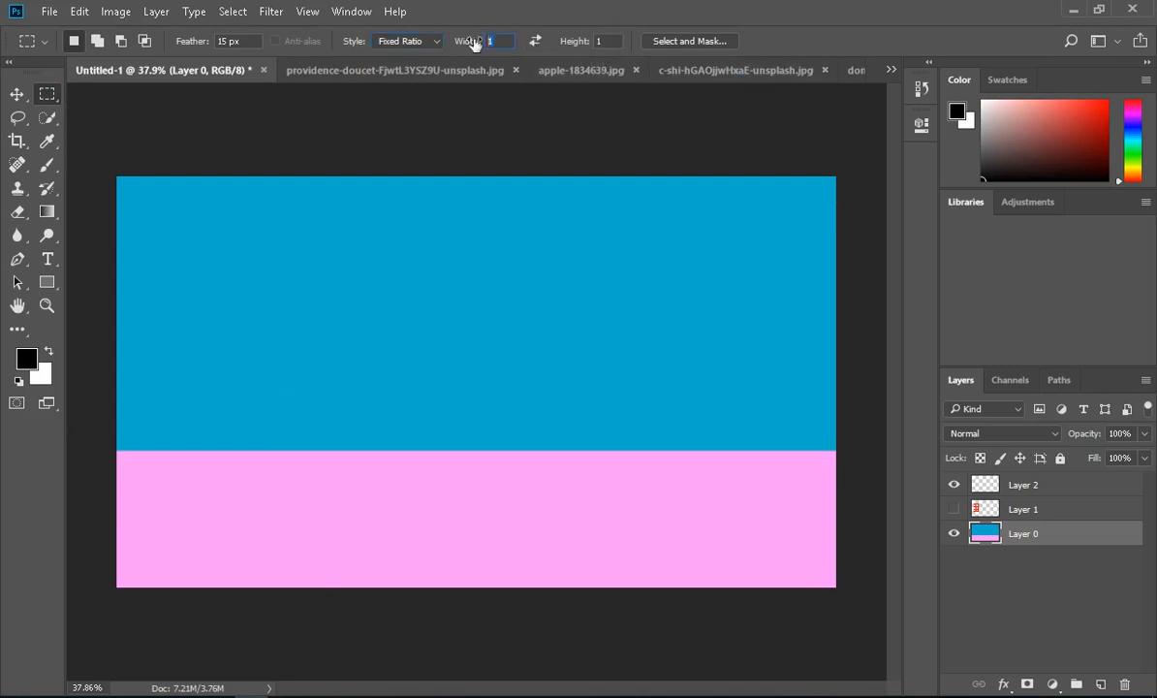
text(5)
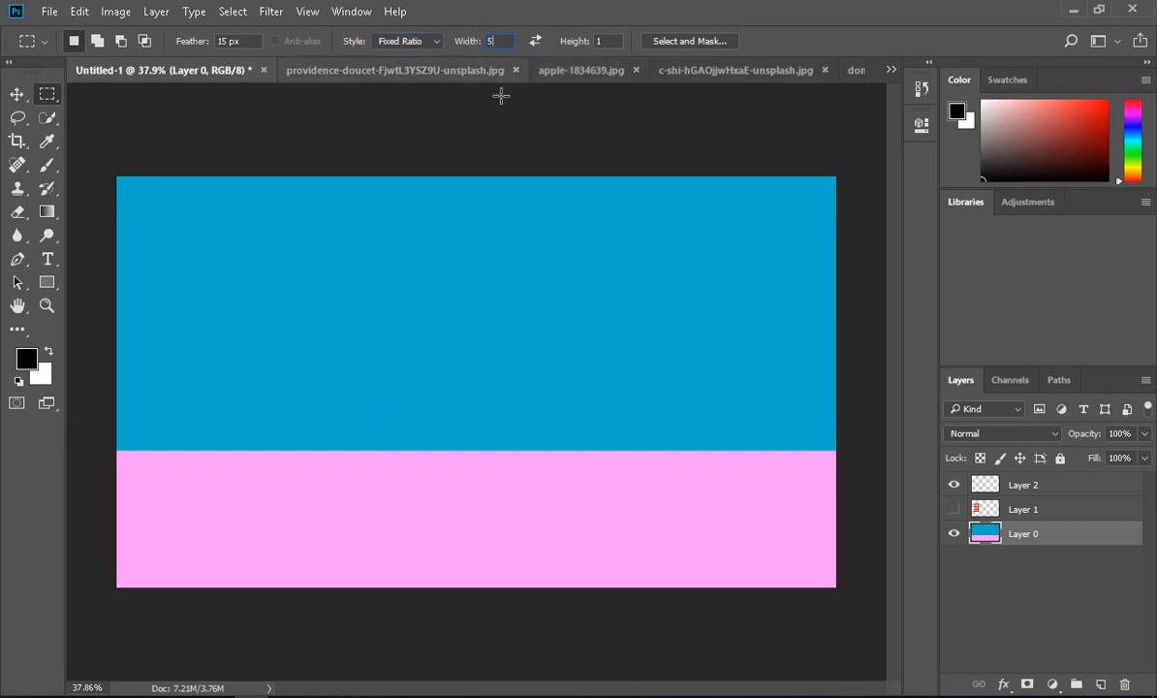
drag(358, 244, 754, 499)
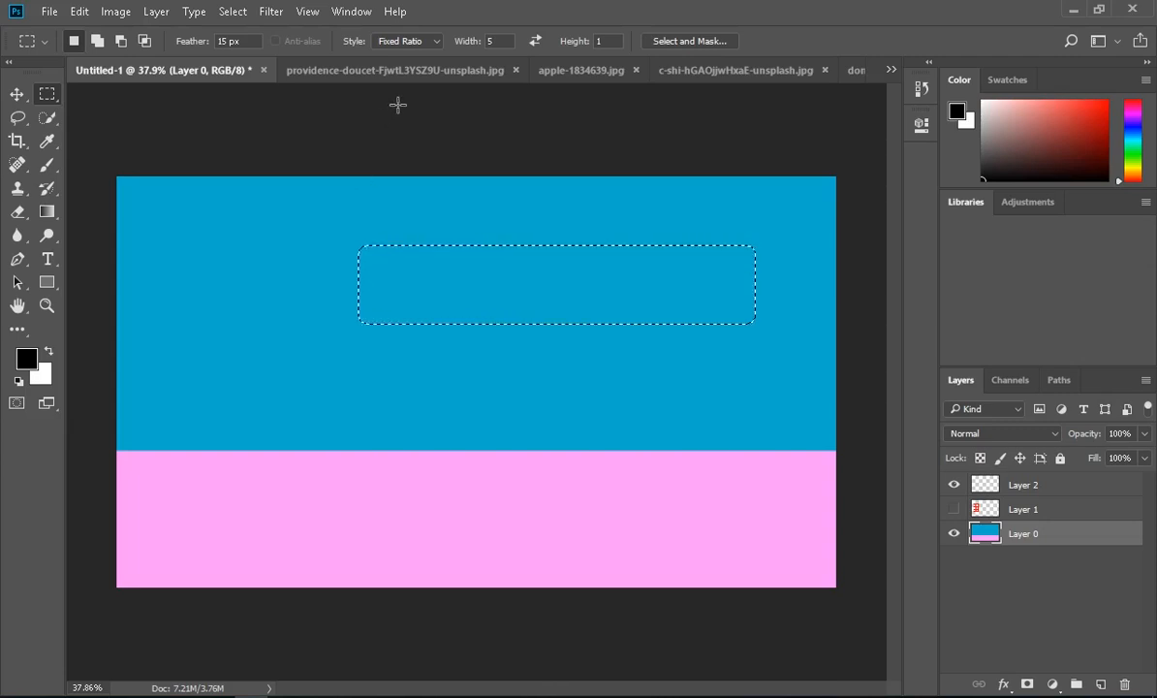
Switch the marquee style to Normal and add a small upright rectangle beside the wide selection in the blue area
click(393, 41)
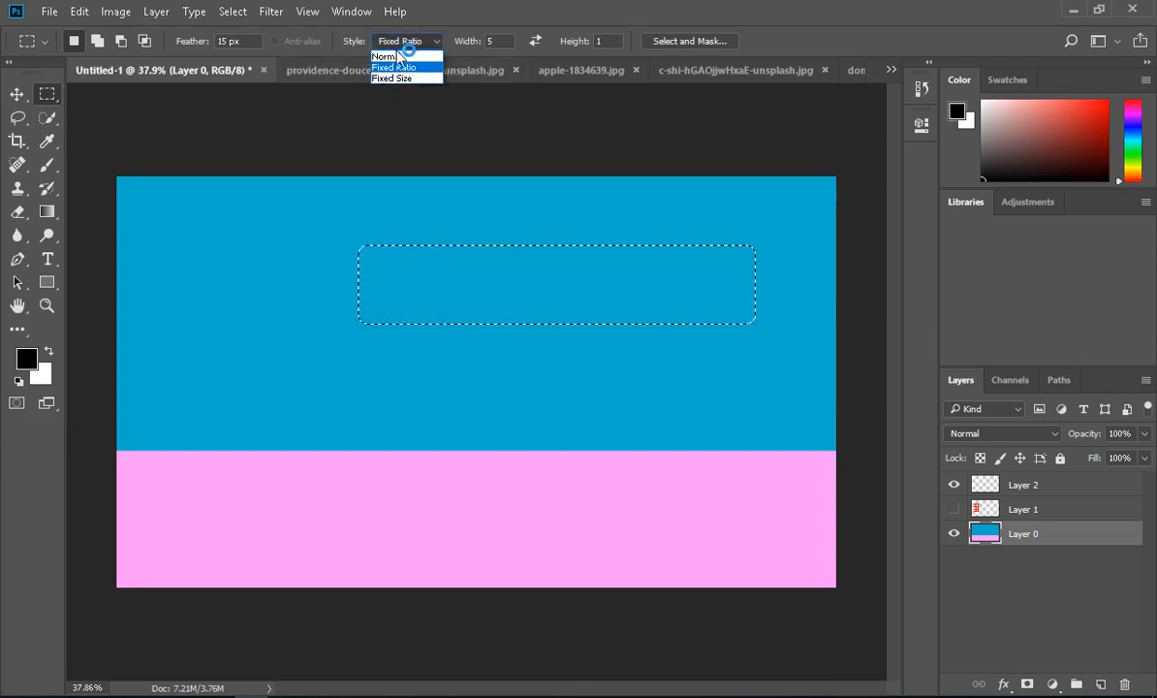
click(392, 58)
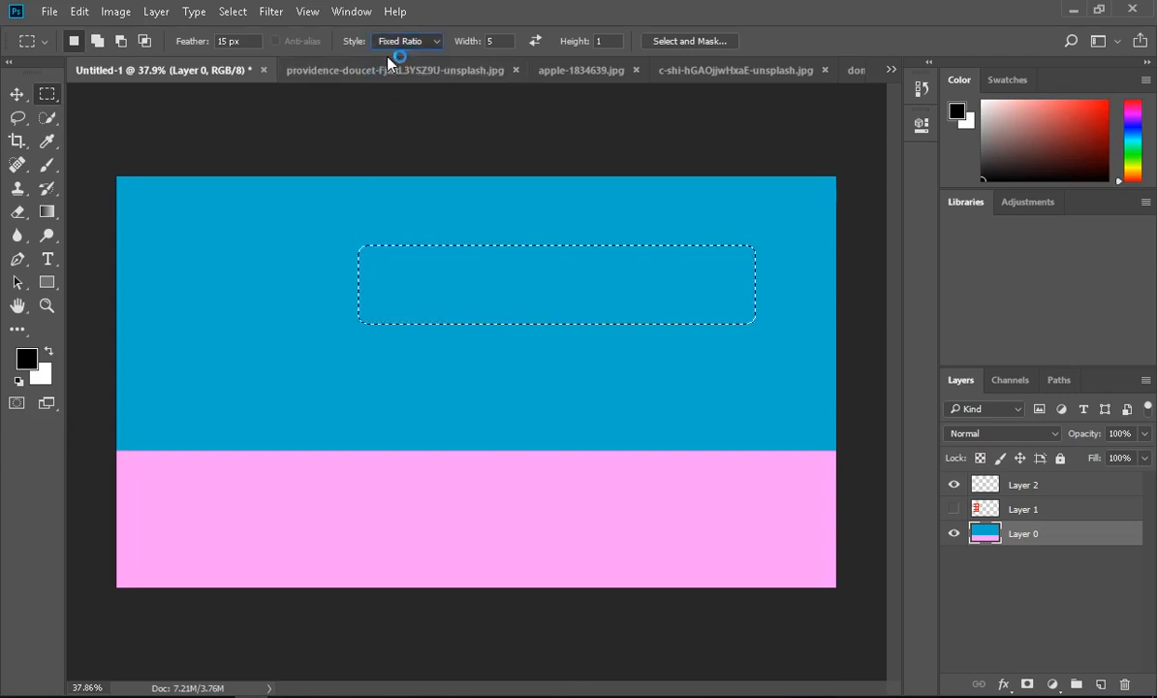
click(97, 40)
drag(208, 284, 510, 534)
drag(720, 598, 366, 375)
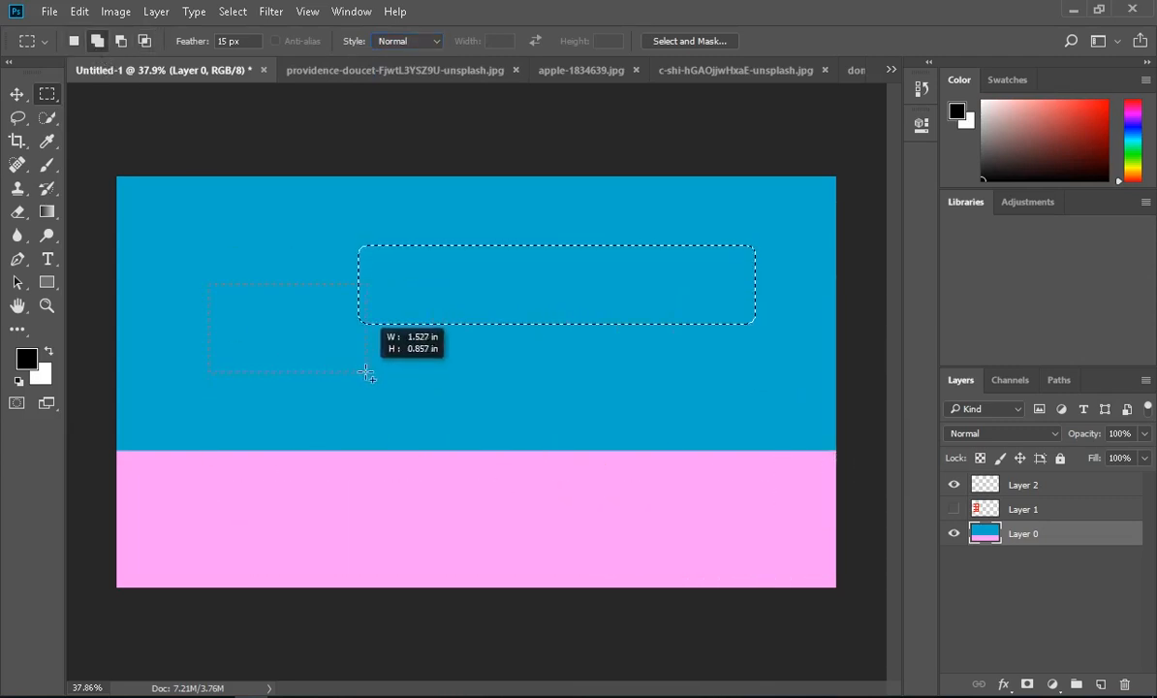
drag(280, 382, 295, 394)
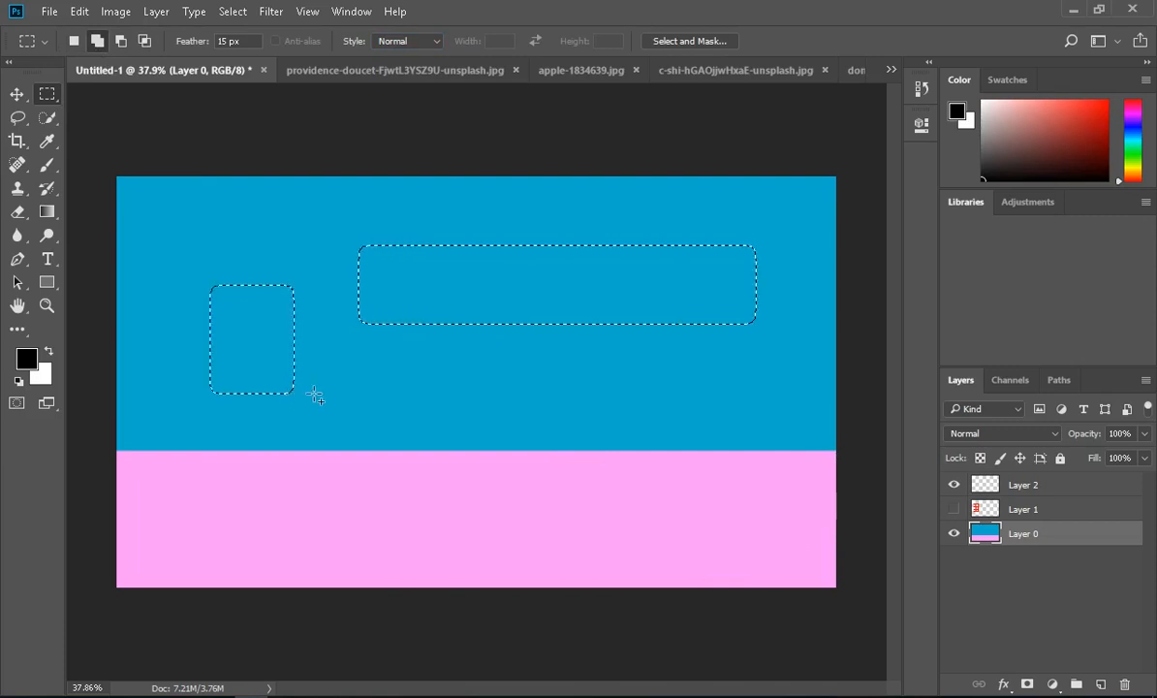
Set the style to Fixed Ratio with width 5 and height 3, and add two separate marquees across the blue-pink boundary
click(403, 42)
click(394, 67)
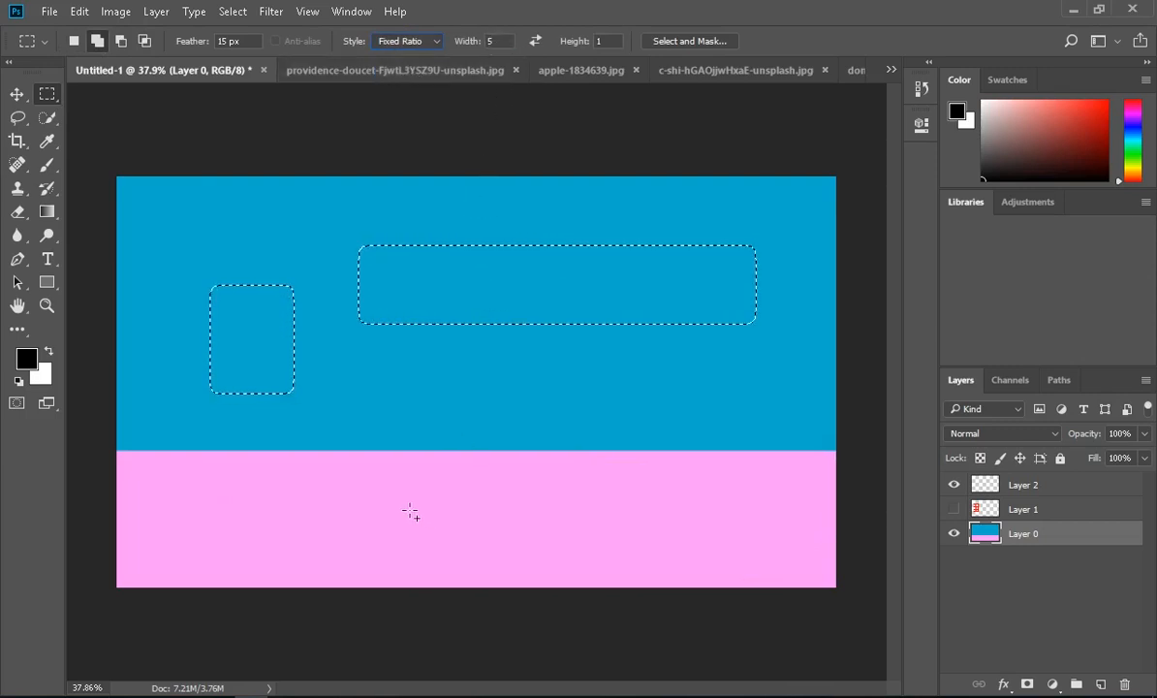
click(598, 40)
text(3)
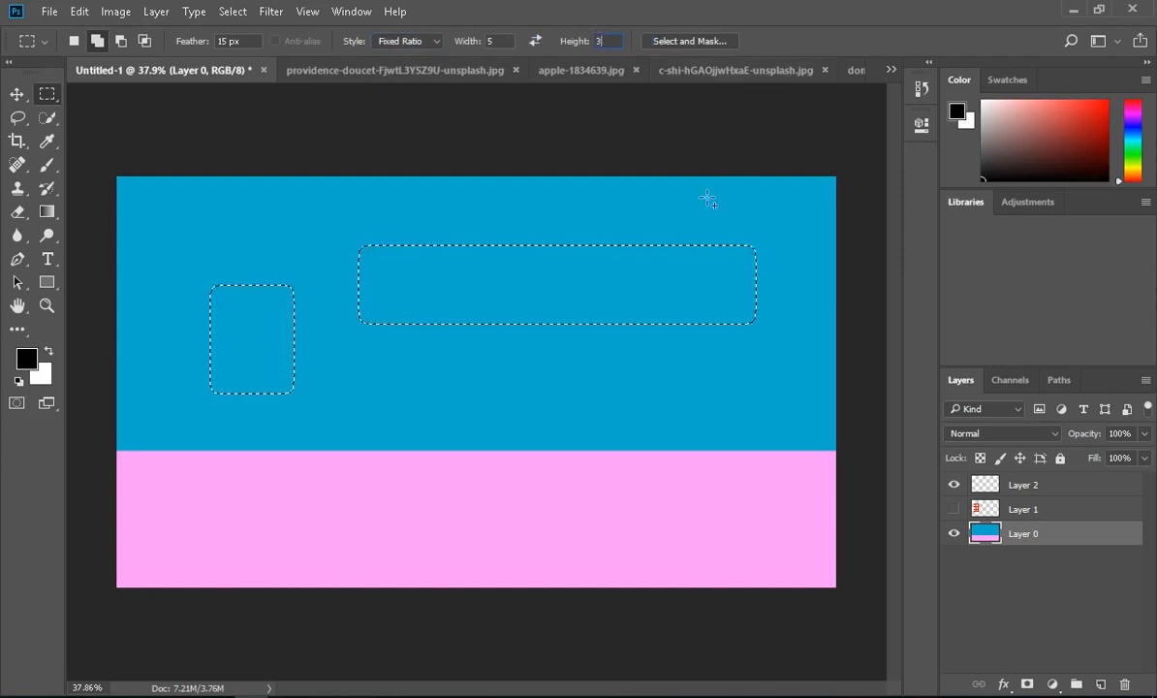
drag(381, 385, 833, 504)
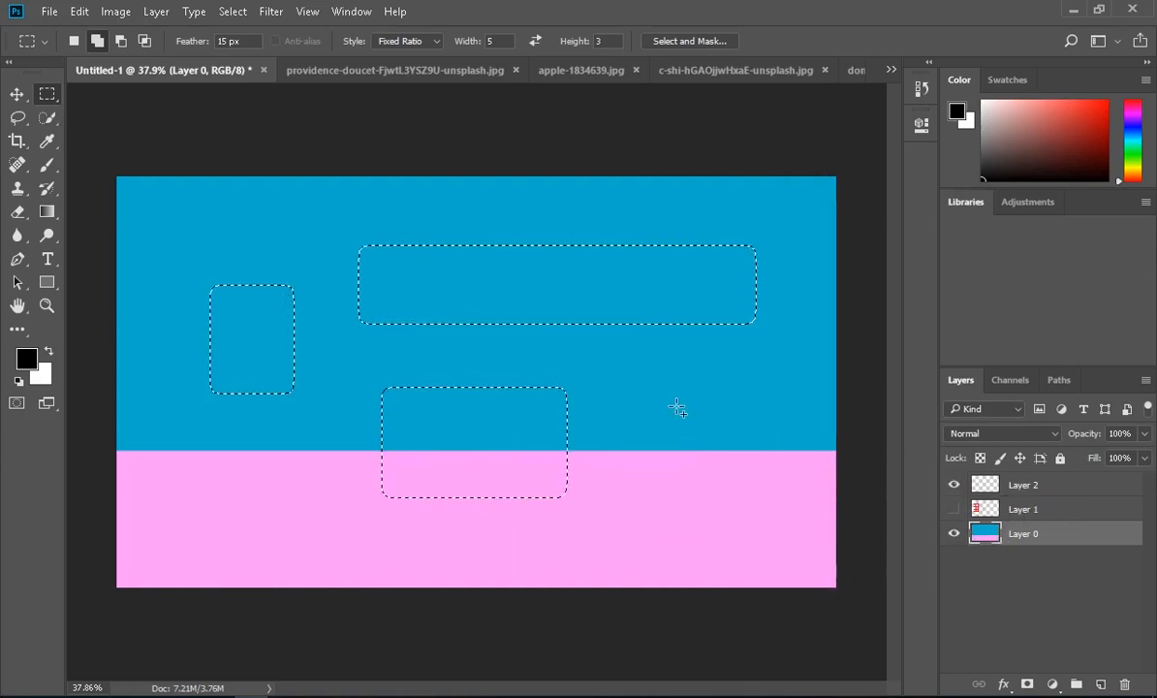
drag(673, 396, 845, 497)
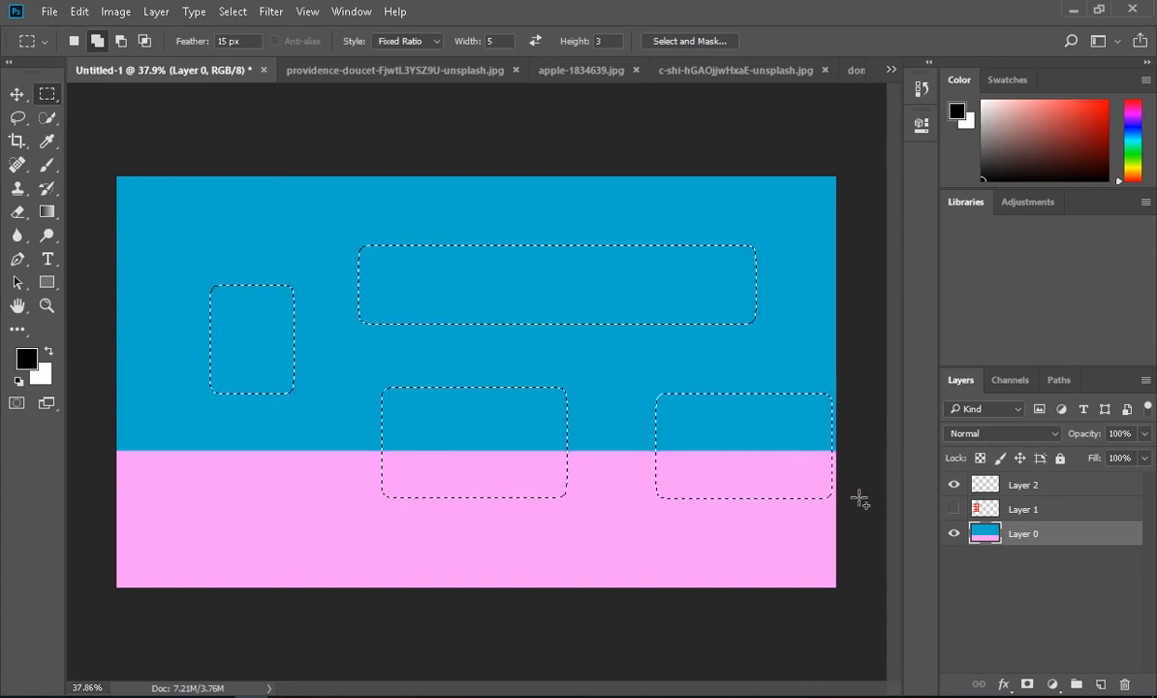
Set the style to Fixed Size with width 100 px and add three 100 x 64 px marquees above the existing selections
click(423, 43)
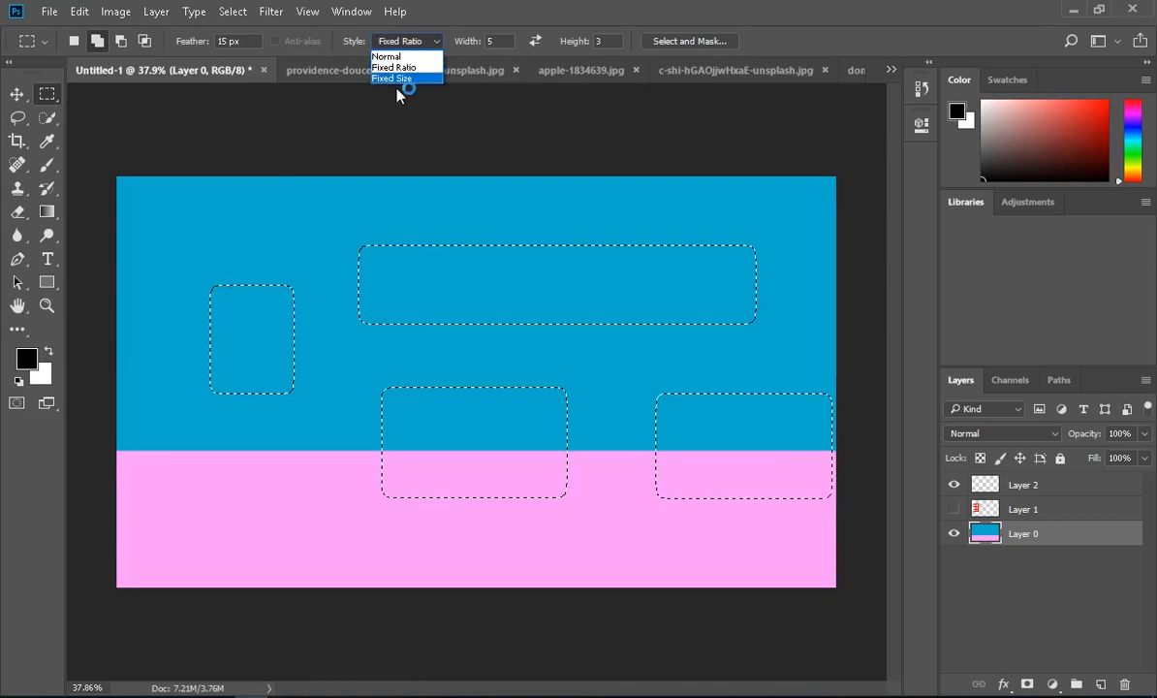
click(395, 80)
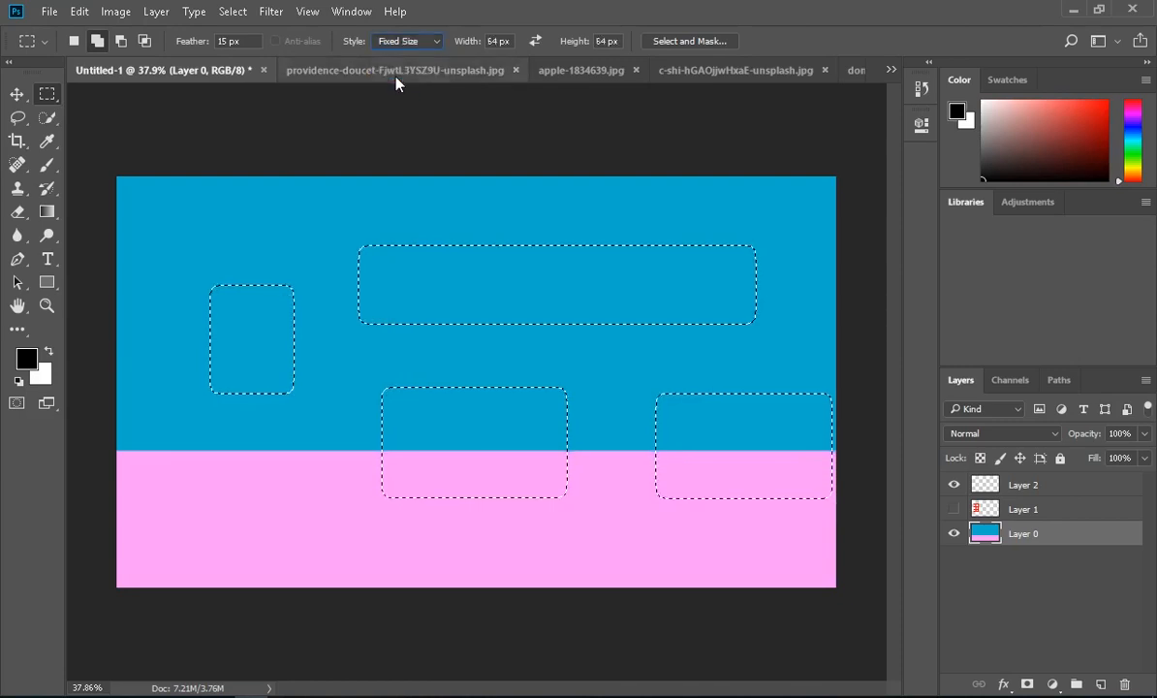
click(502, 40)
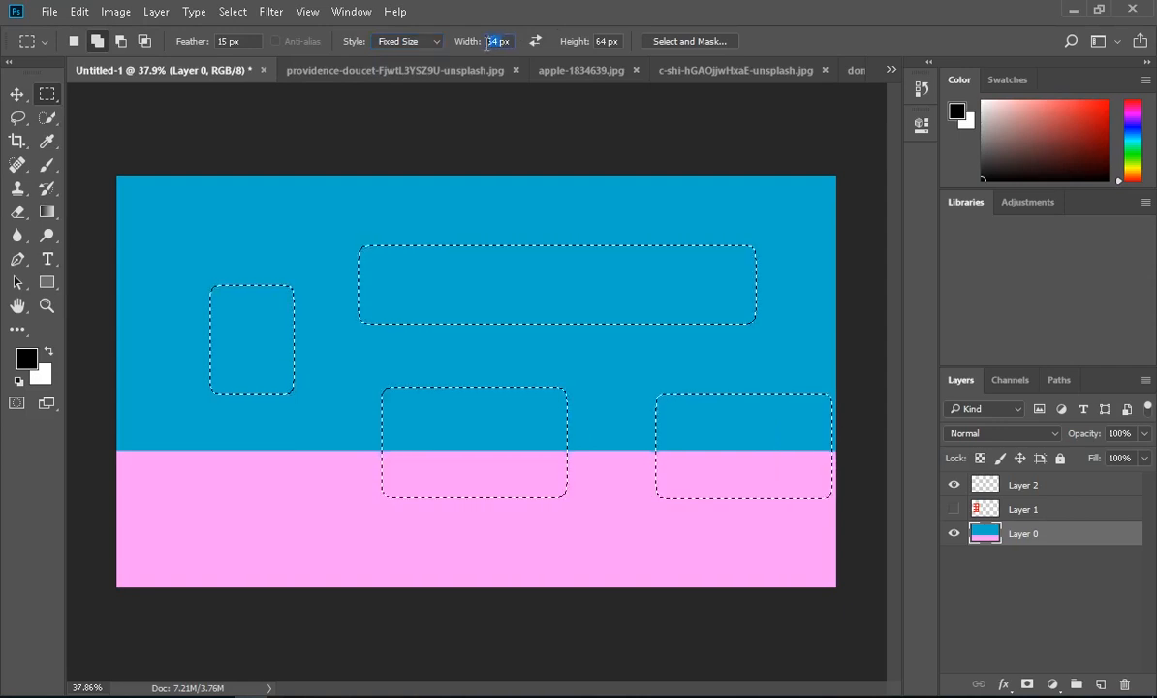
text(100)
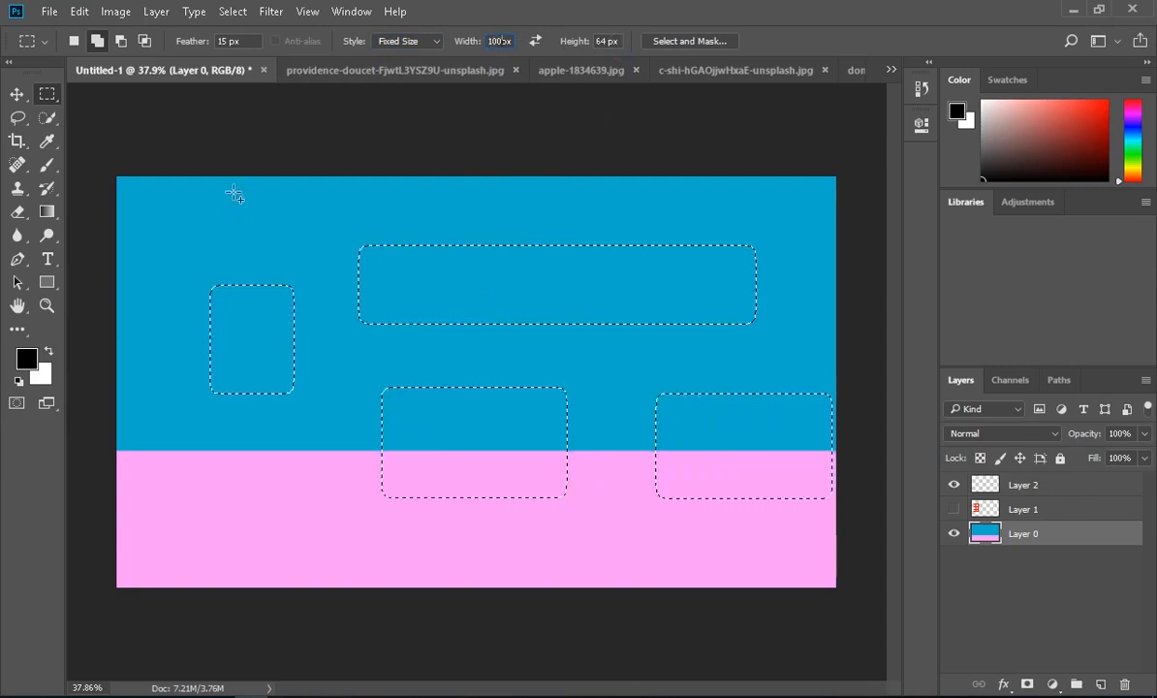
drag(233, 191, 288, 227)
drag(362, 236, 356, 211)
click(525, 211)
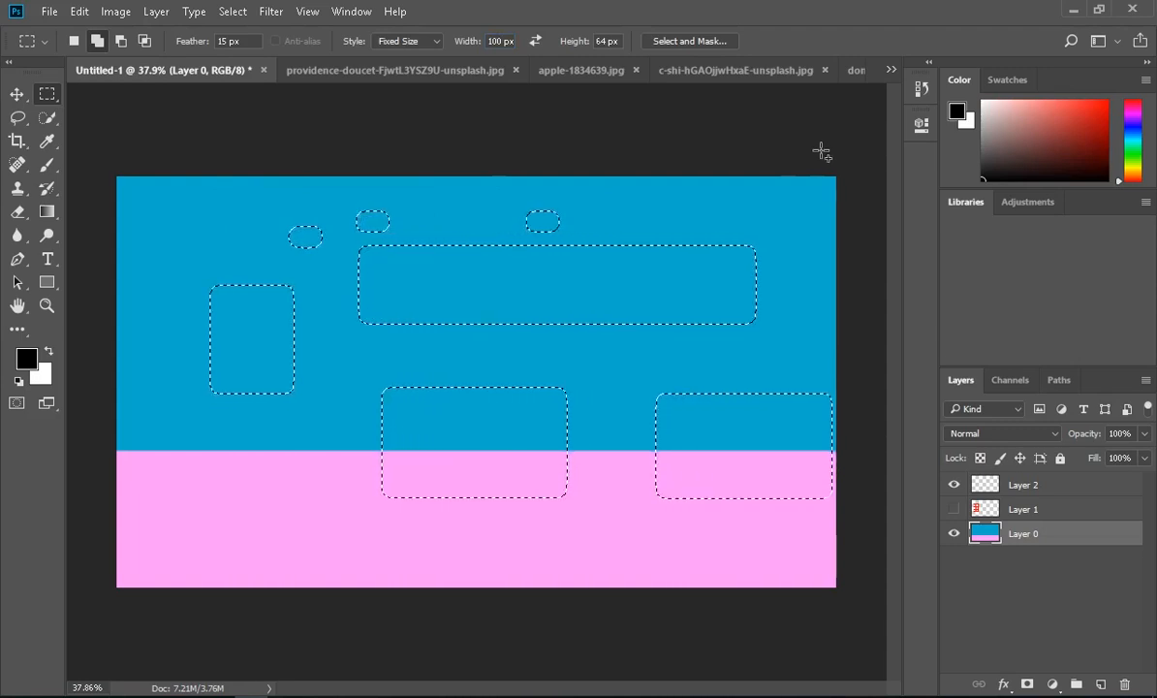
Increase the fixed marquee height and add one tall, narrow selection beside the upright rectangle in the blue area
double_click(591, 43)
text(11)
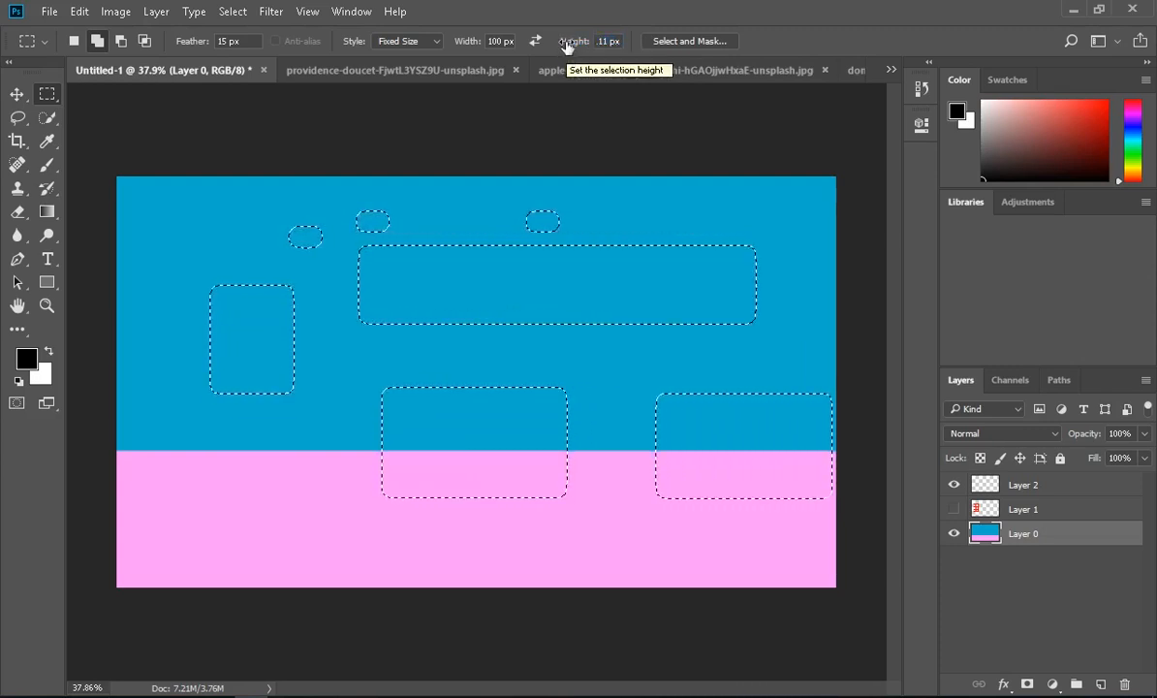
drag(569, 46, 765, 36)
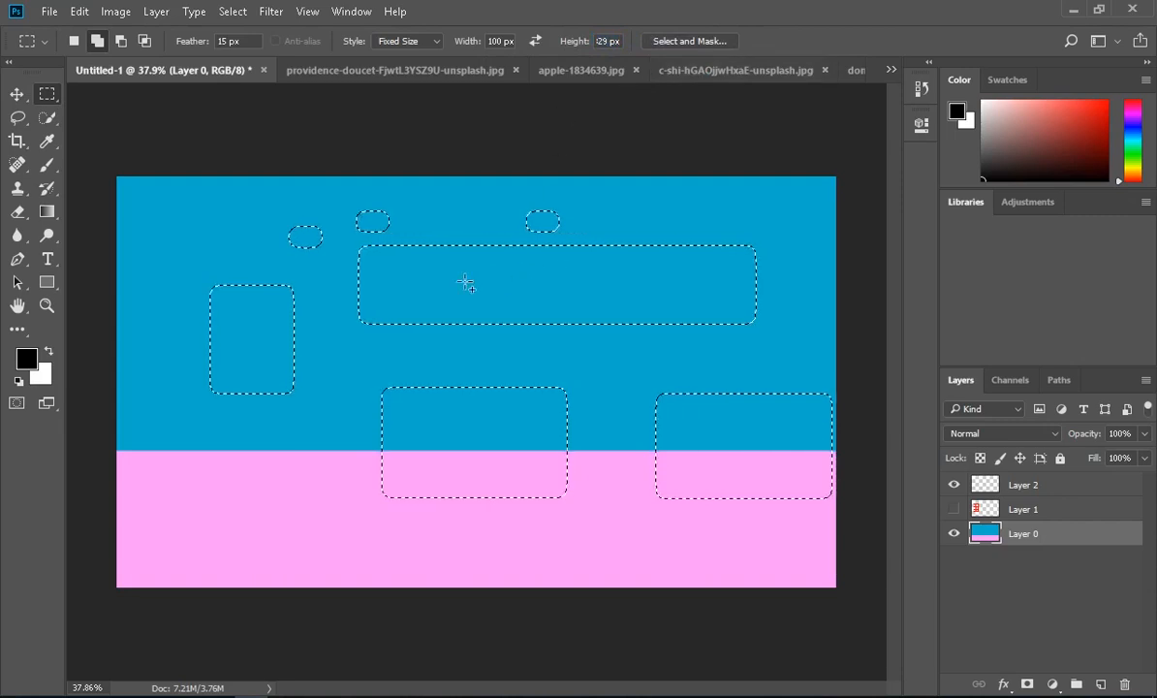
click(322, 336)
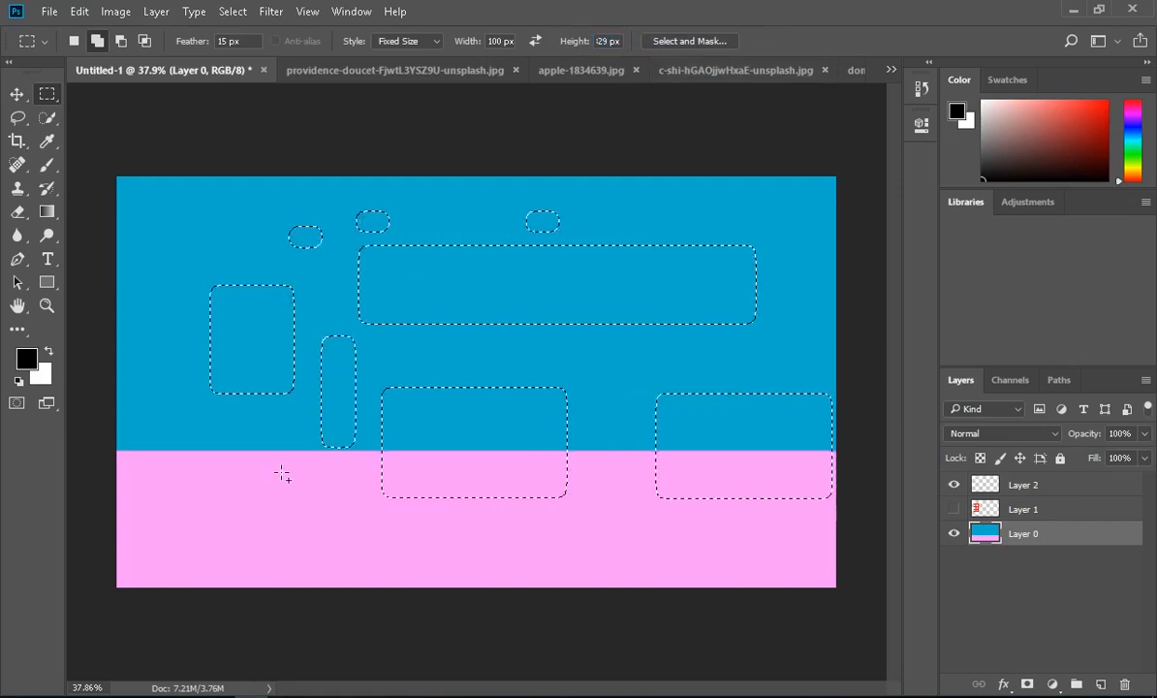
Reduce the fixed marquee height and add a slightly shorter narrow selection in the pink area
click(578, 42)
drag(585, 46, 528, 51)
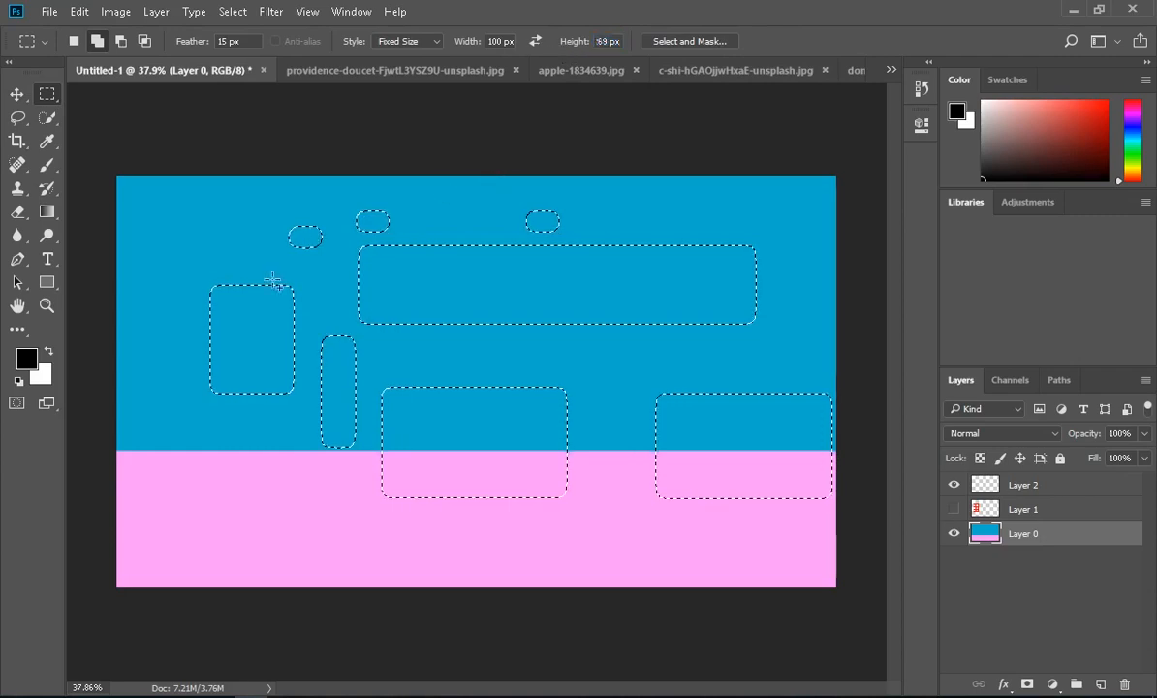
click(228, 450)
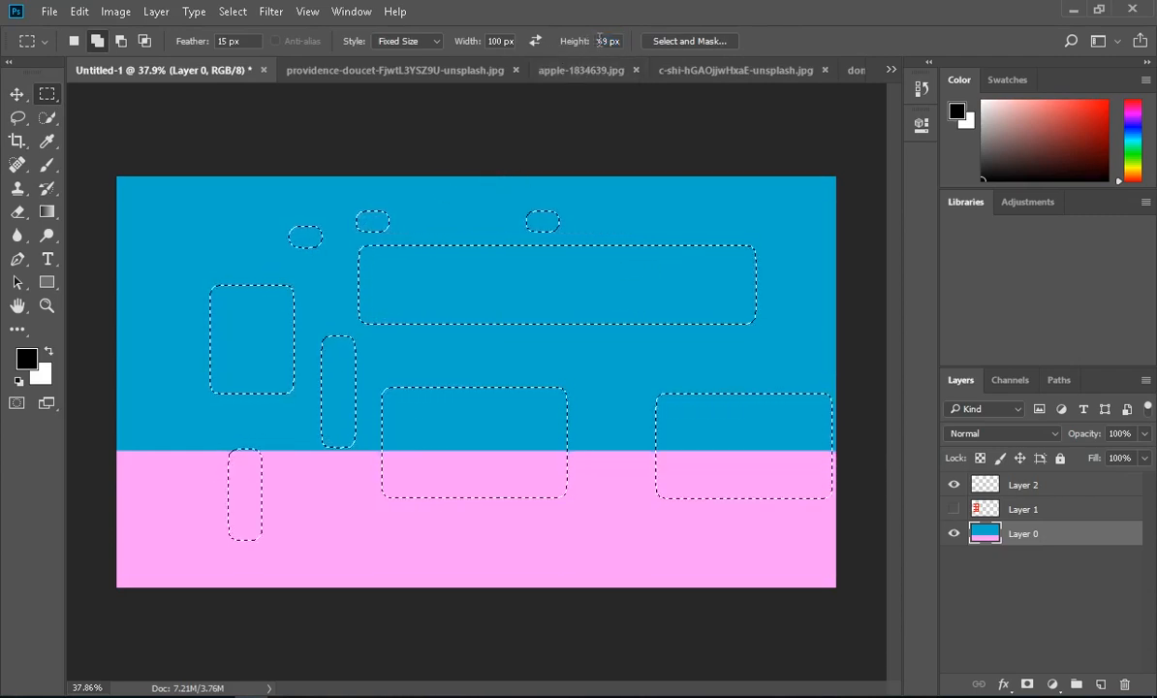
Set the fixed marquee width to 500 px and add two selections overlapping the two 5:3 marquees at the blue-pink boundary
double_click(495, 41)
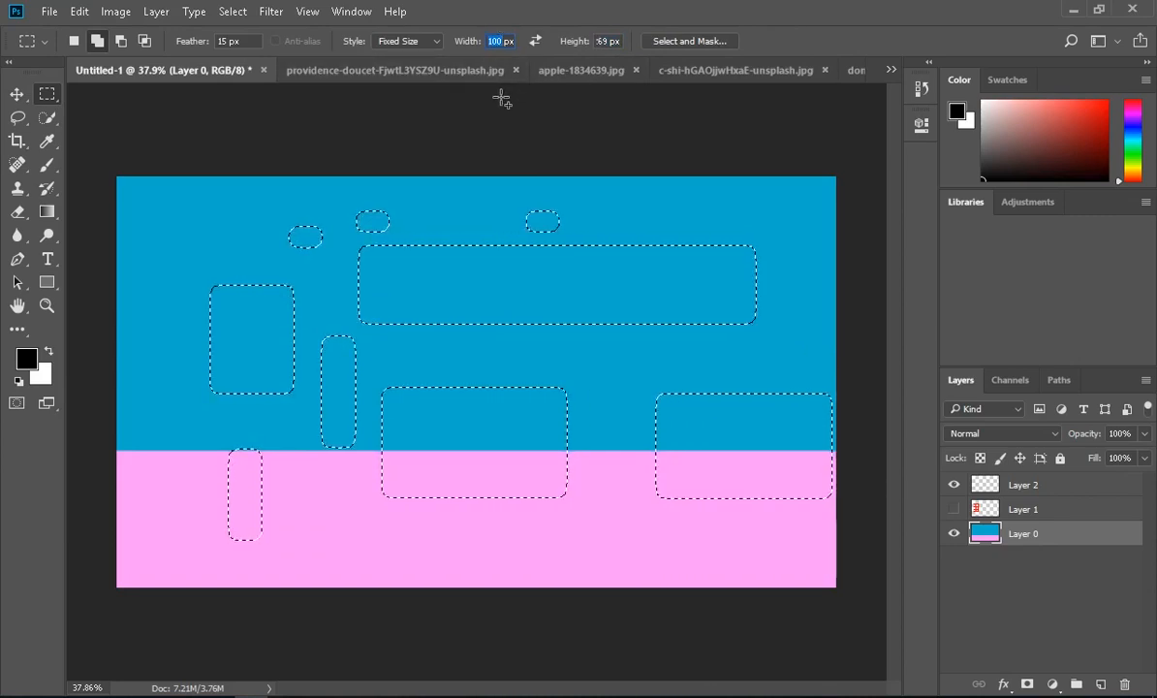
text(500)
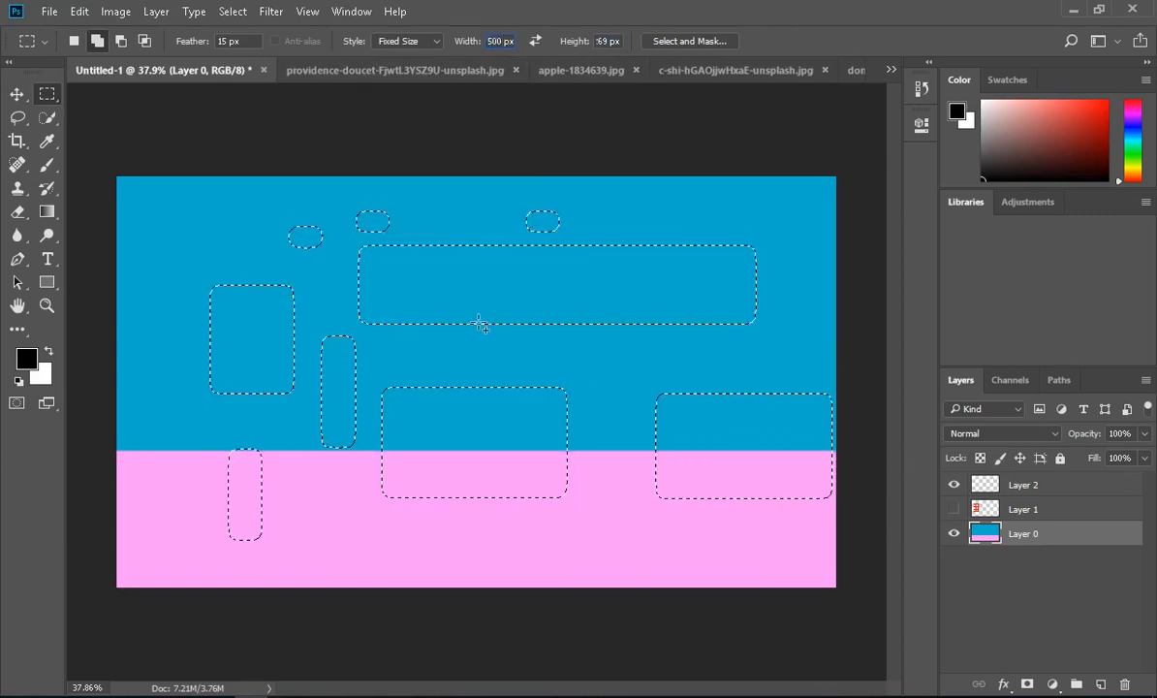
click(383, 357)
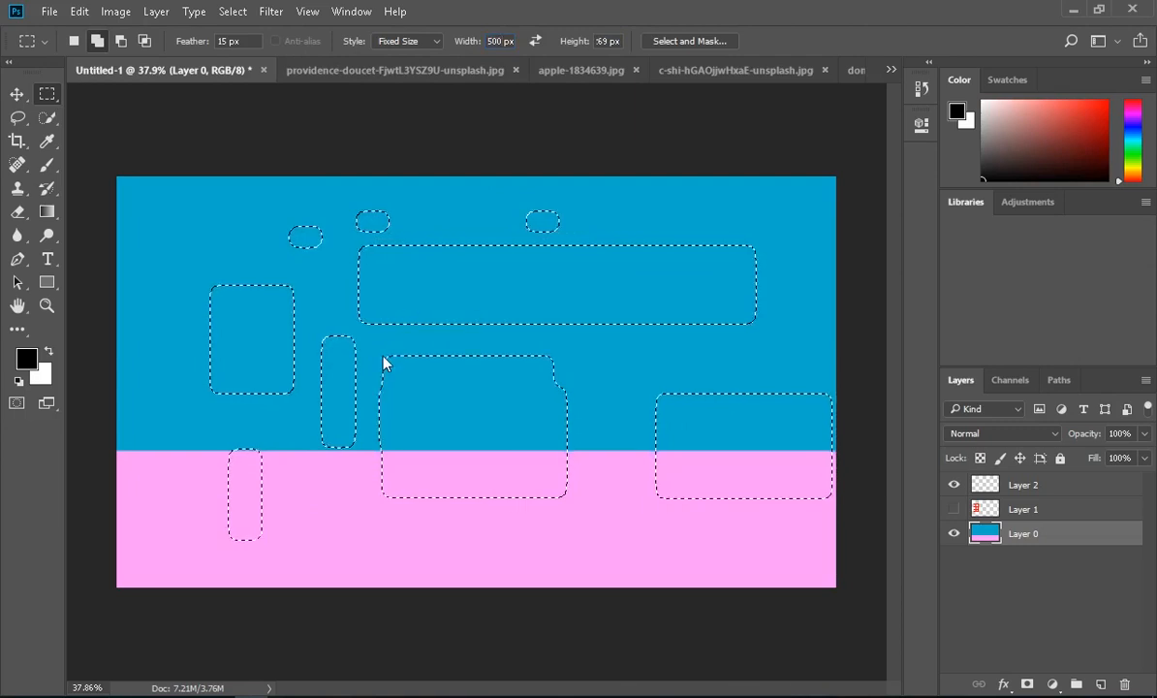
click(598, 366)
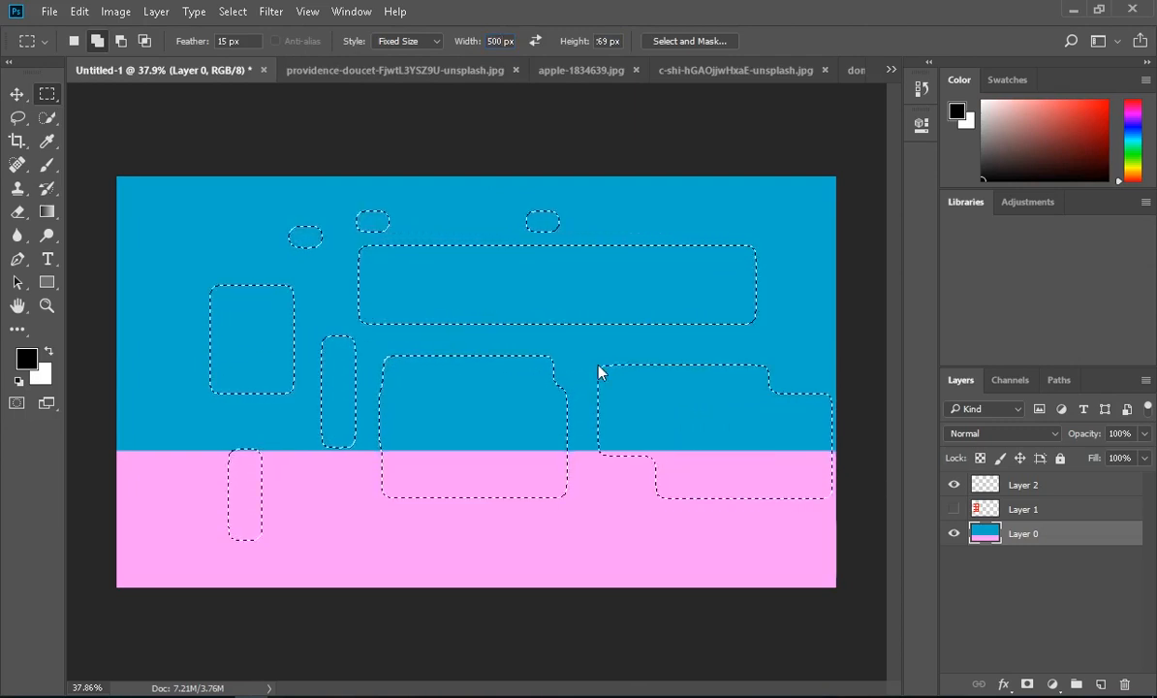
Deselect everything and place three separate 500 px wide marquees: mid-canvas, against the canvas's right edge, and across the blue-pink boundary
key(ctrl+d)
click(367, 304)
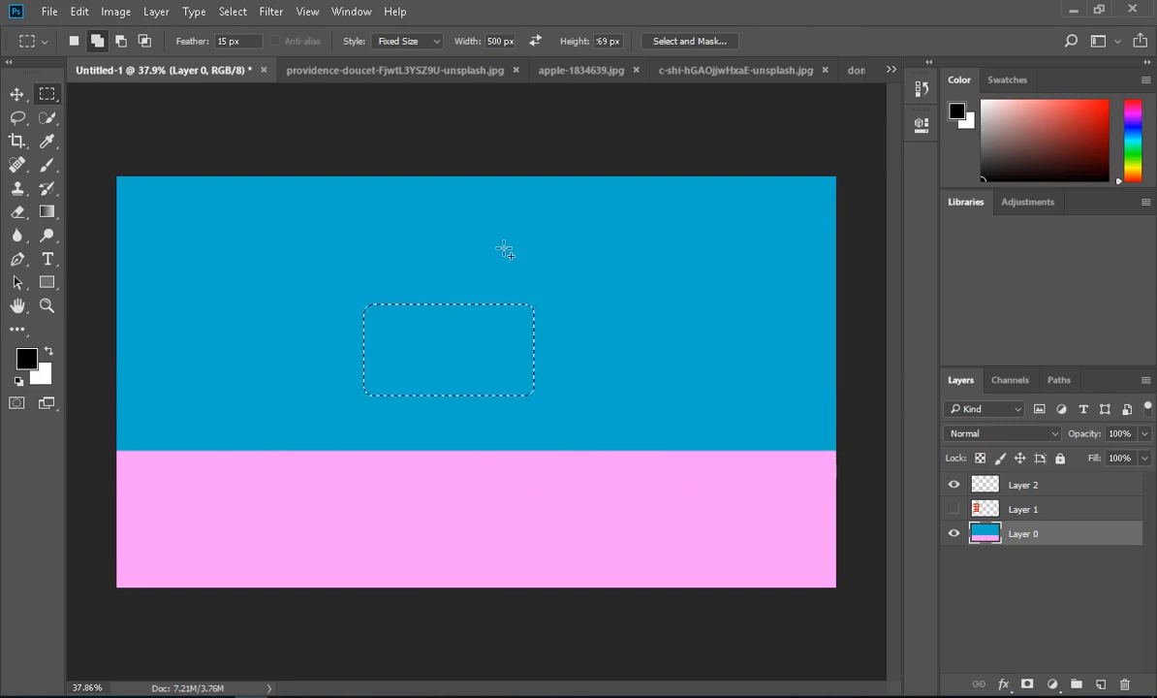
click(395, 228)
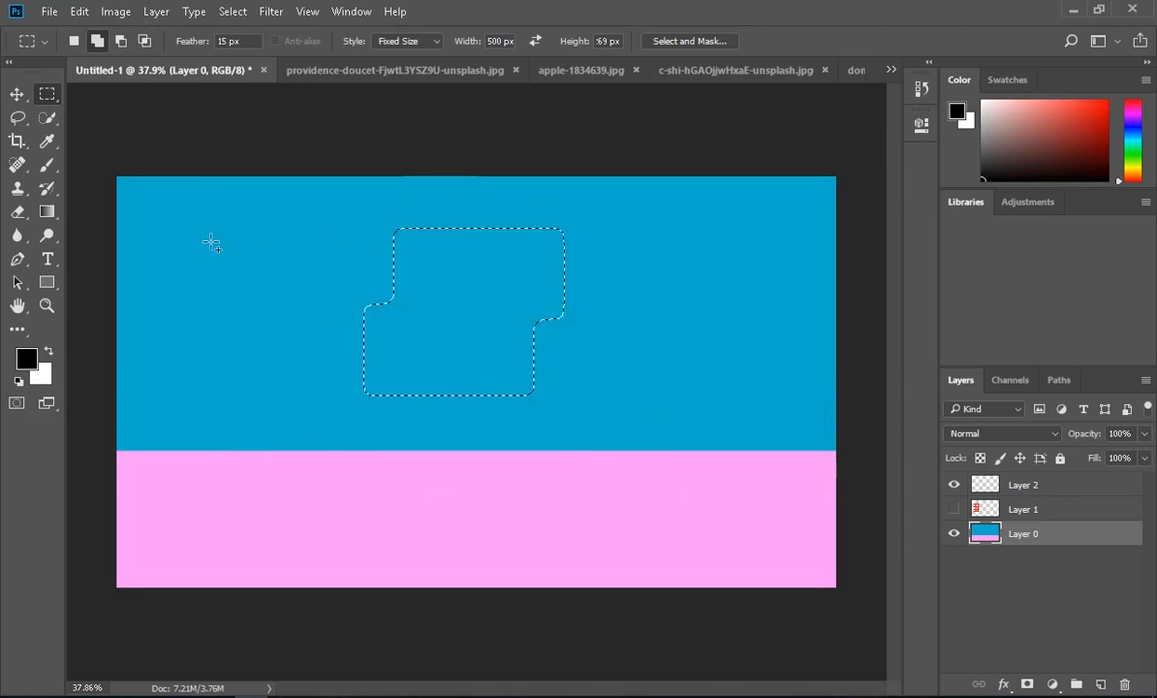
key(ctrl+z)
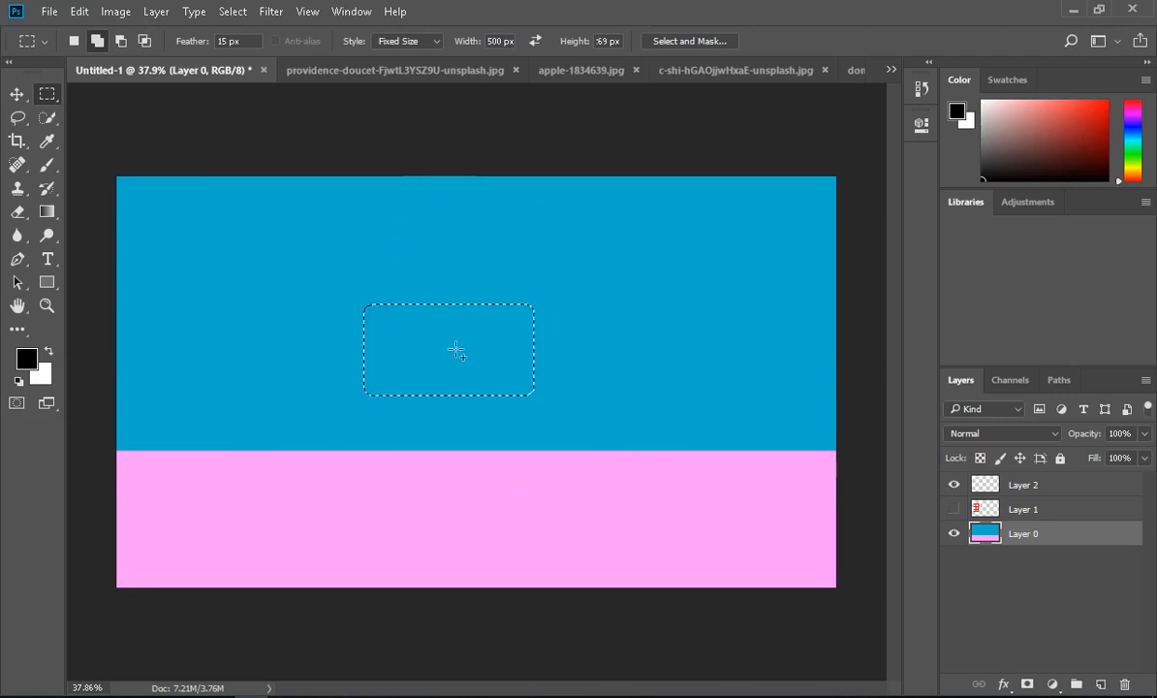
click(764, 328)
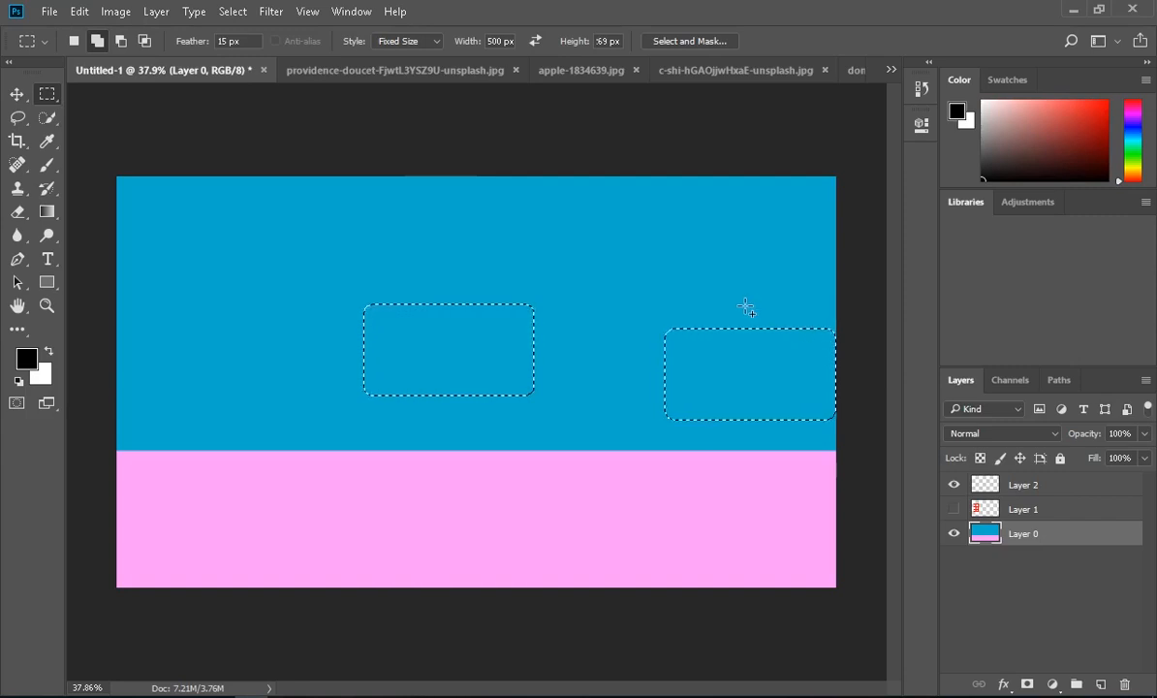
drag(334, 411, 435, 445)
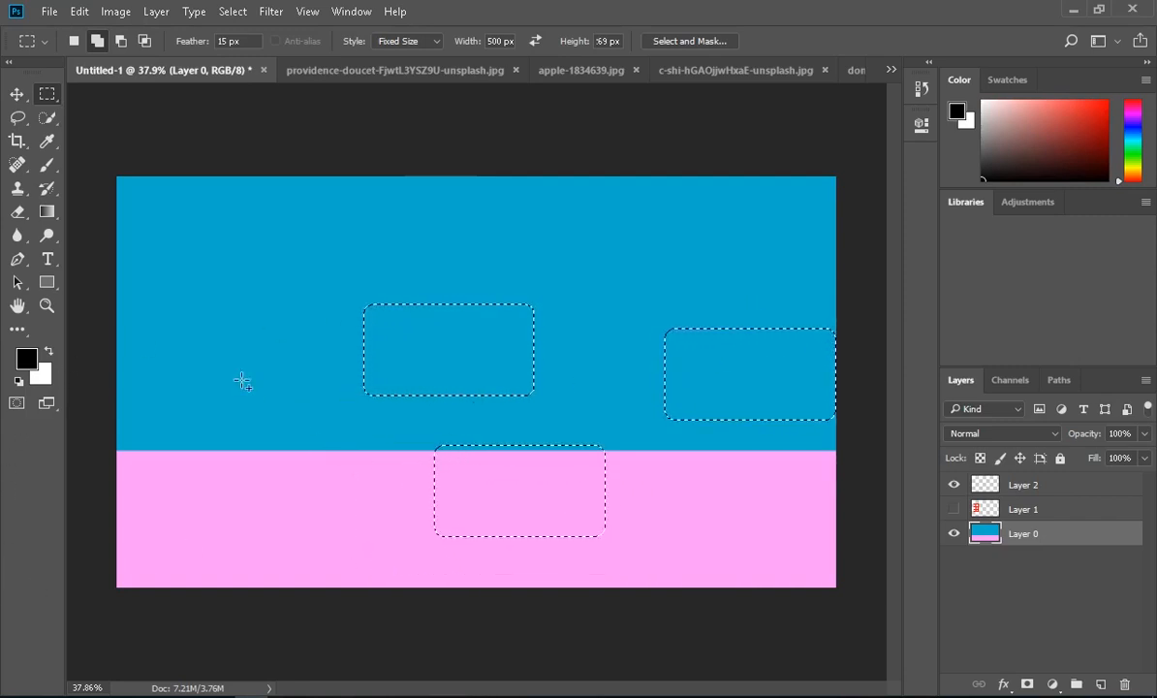
Add one more fixed-size marquee in the blue area and step back through the selections until the canvas has none
click(217, 267)
key(ctrl+alt+z)
key(ctrl+alt+z)
key(ctrl+alt+z)
key(ctrl+alt+z)
click(422, 43)
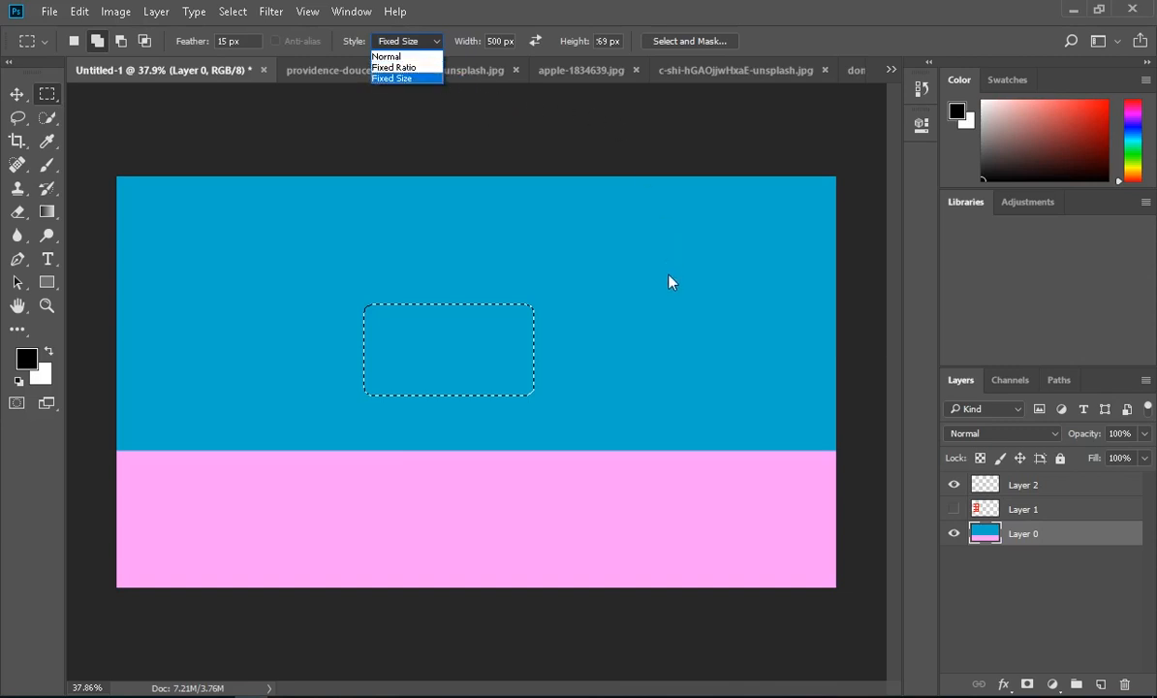
click(586, 257)
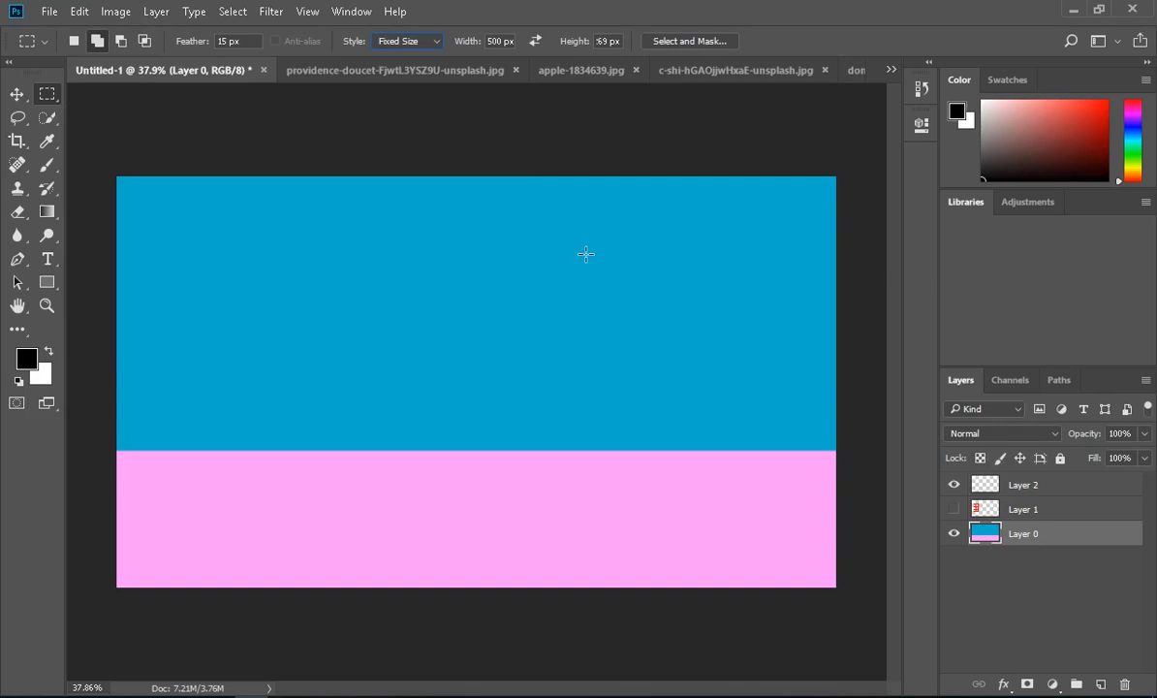
Switch from the Rectangular Marquee to the Elliptical Marquee tool
right_click(45, 96)
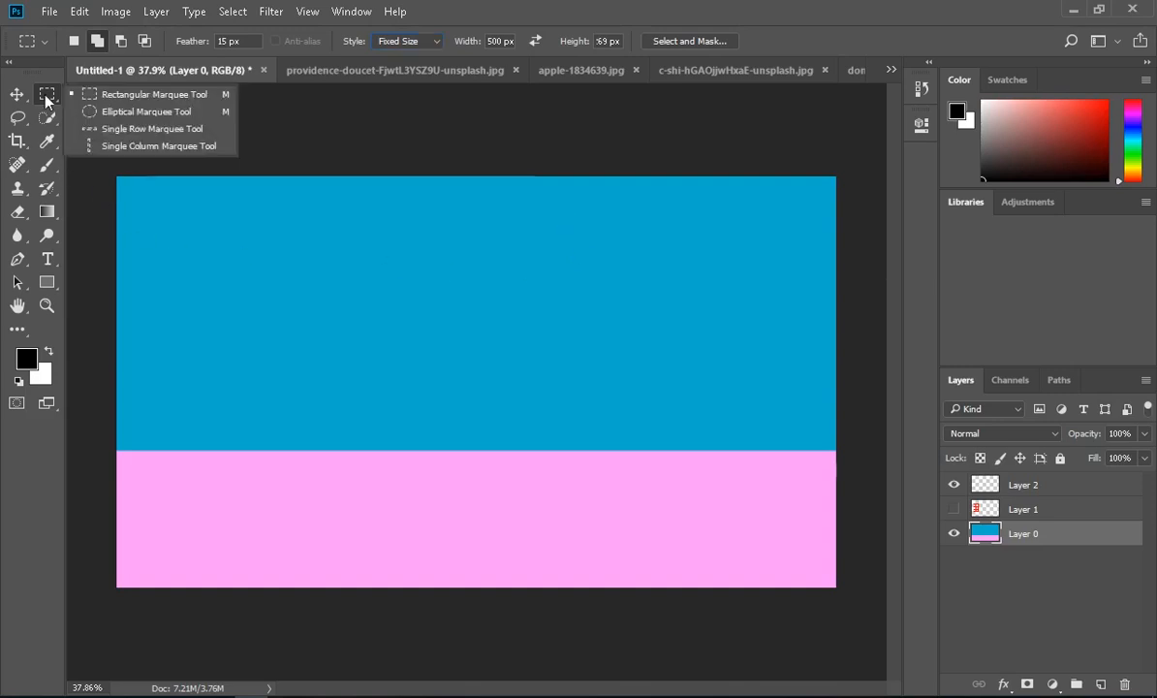
click(108, 118)
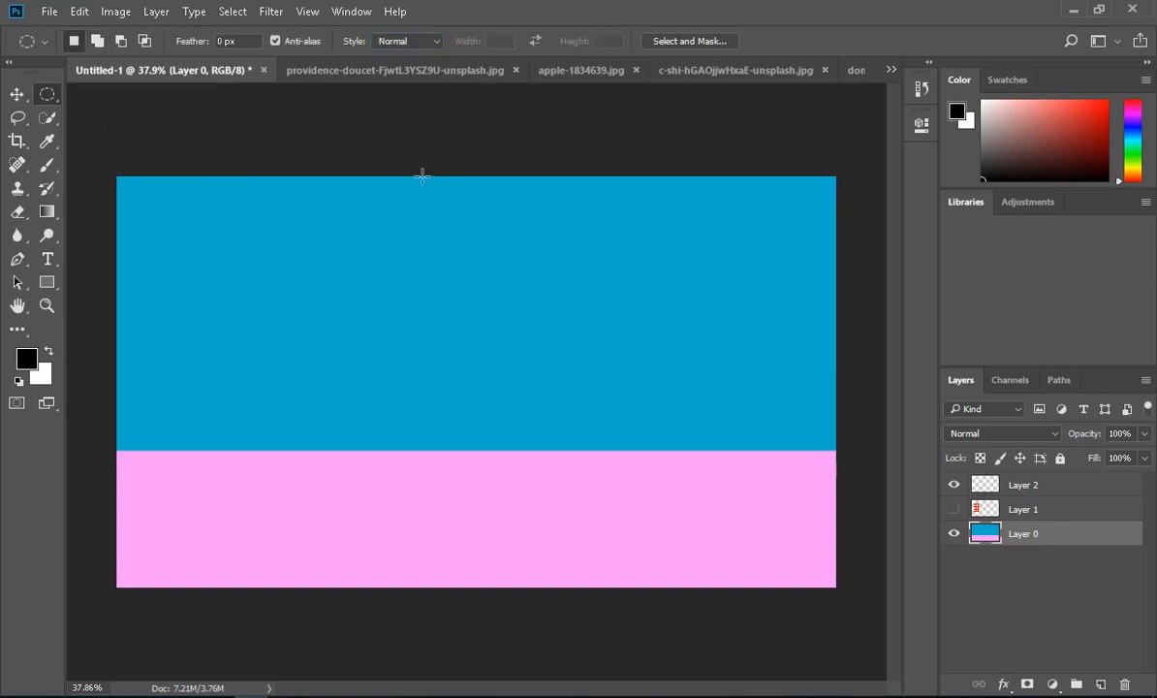
right_click(46, 95)
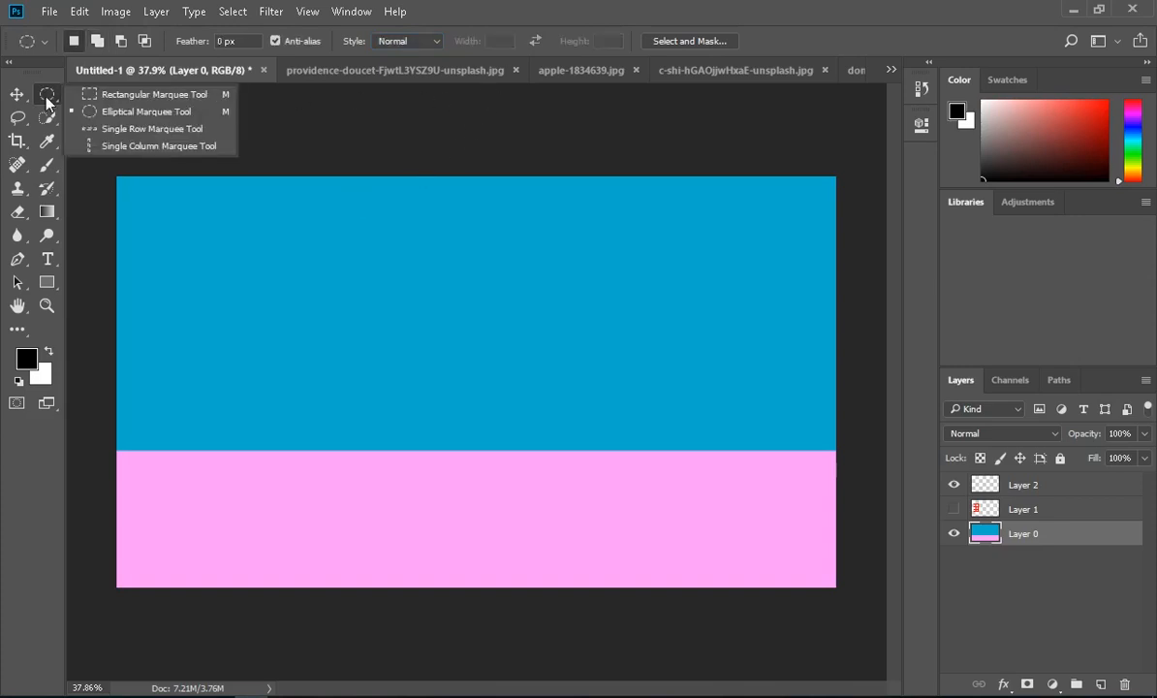
click(183, 116)
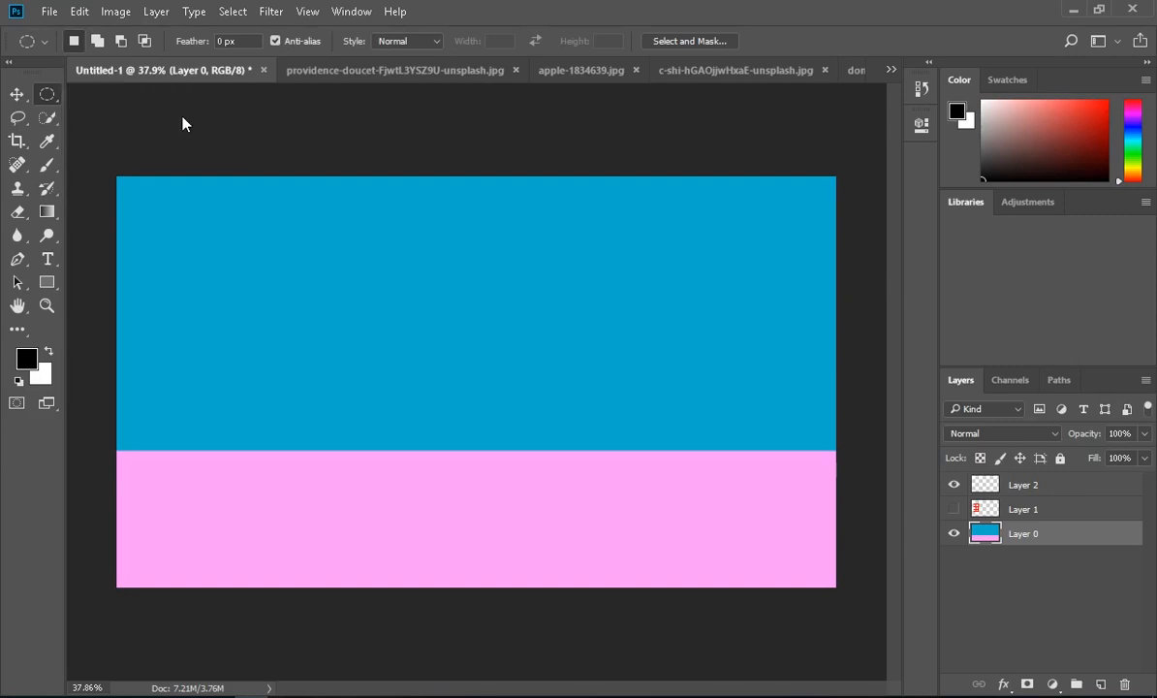
right_click(52, 92)
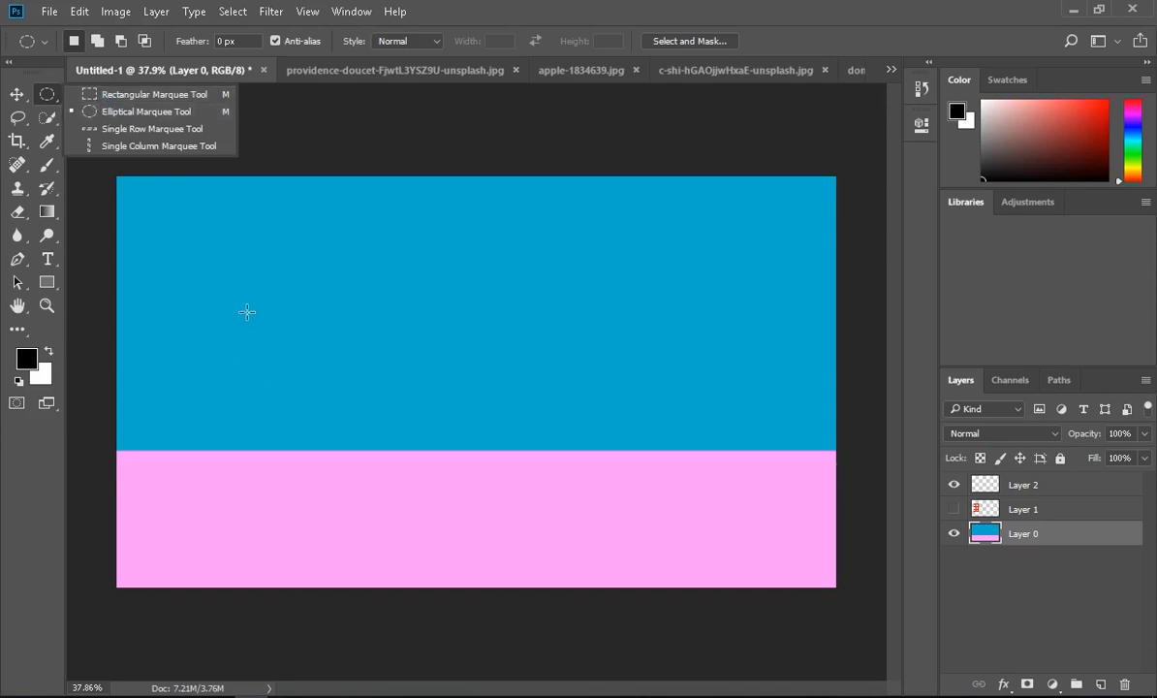
Try combining a wide elliptical selection in the blue area with a second ellipse, and clear the resulting selection
drag(248, 312, 564, 441)
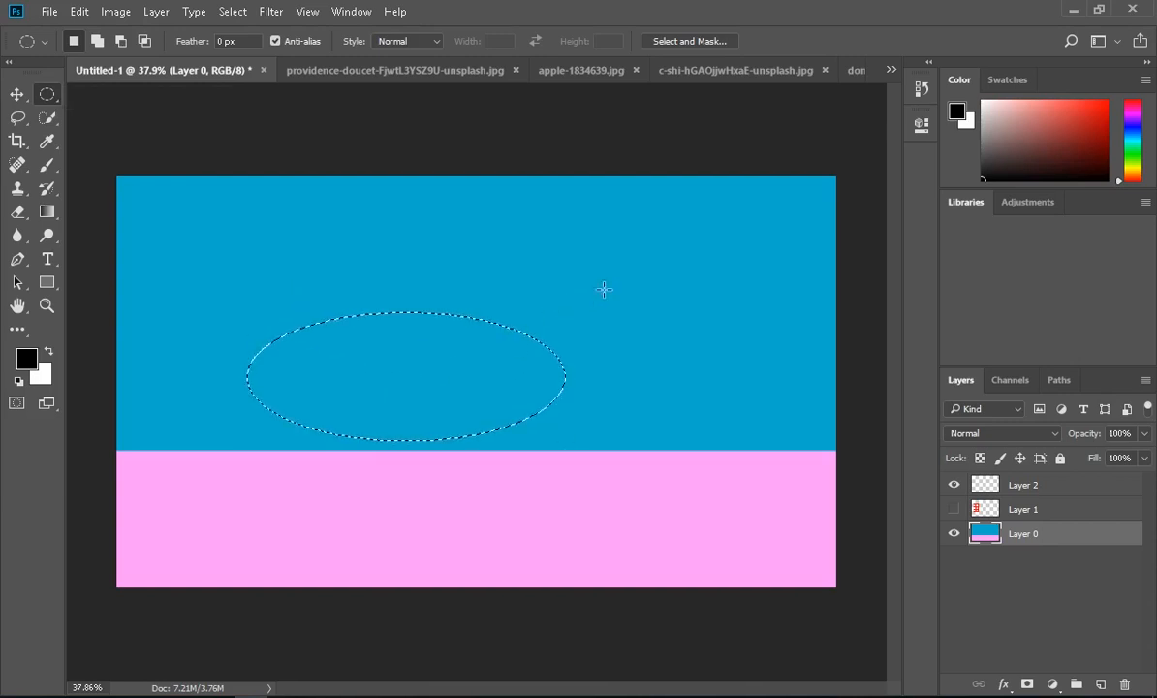
key(shift)
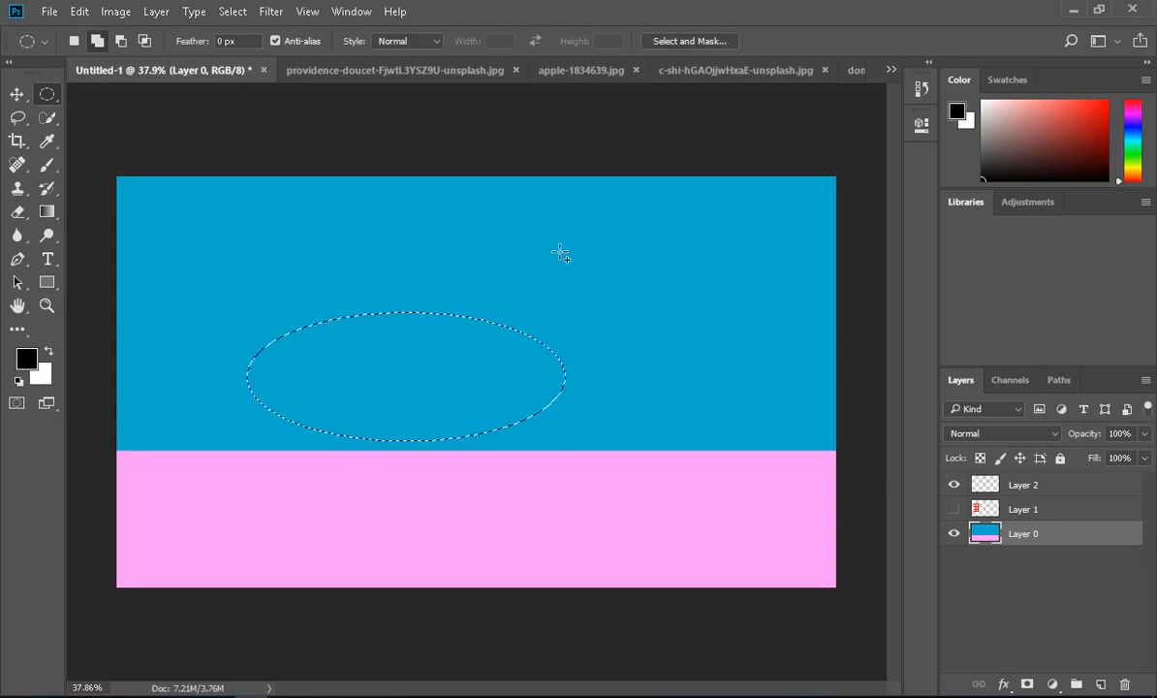
drag(559, 251, 767, 463)
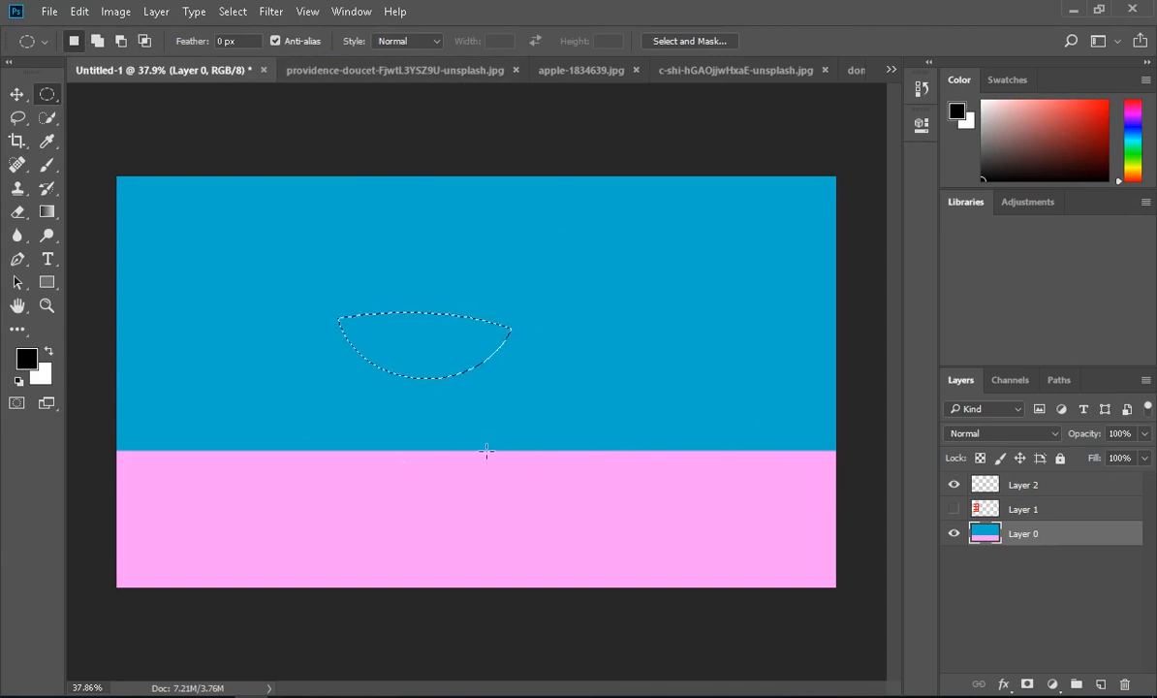
key(ctrl+d)
Copy a wide elliptical area across the blue-pink boundary to a new layer, and hide Layer 0
drag(321, 391, 584, 488)
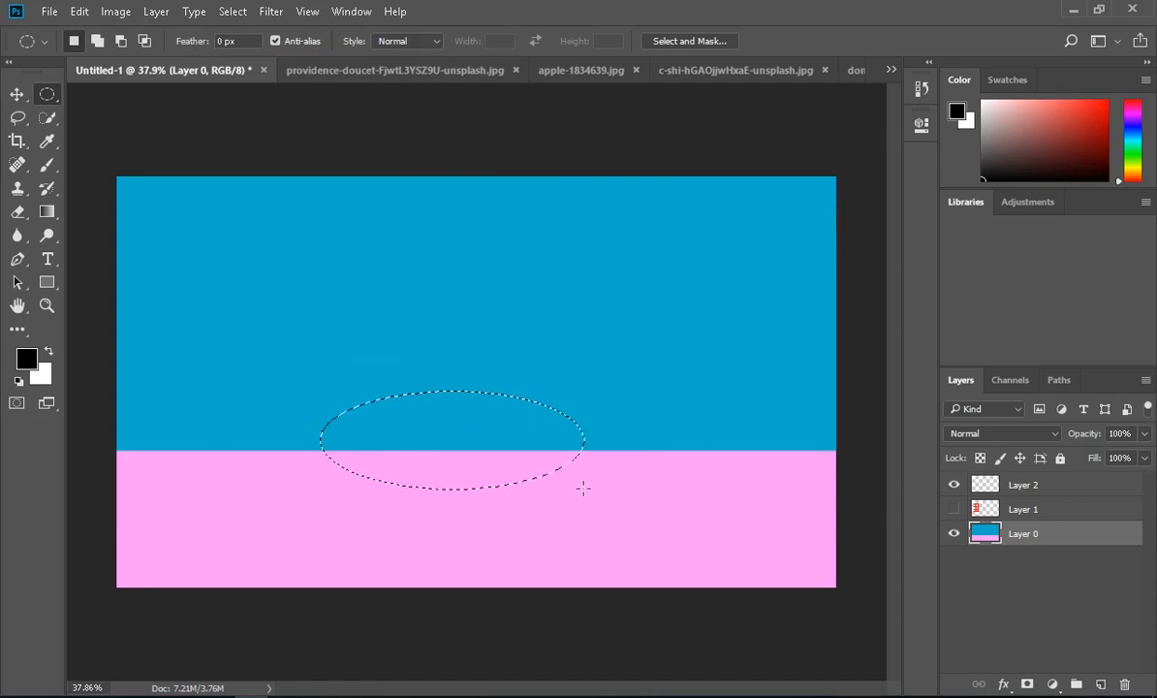
key(ctrl+j)
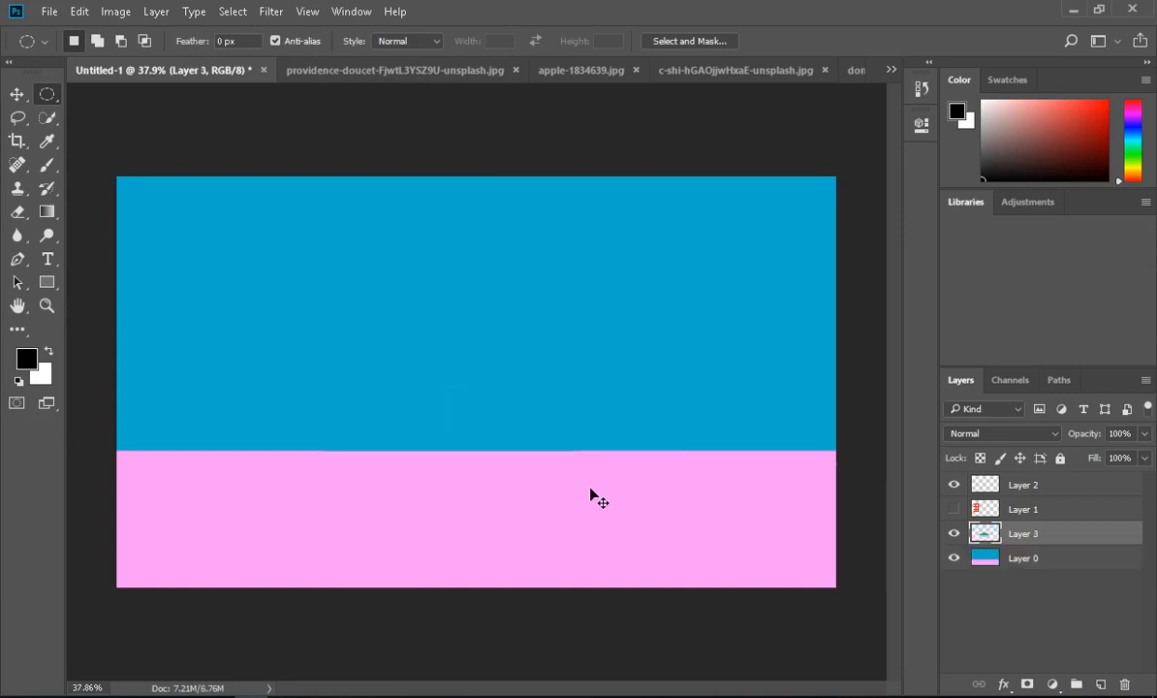
click(957, 559)
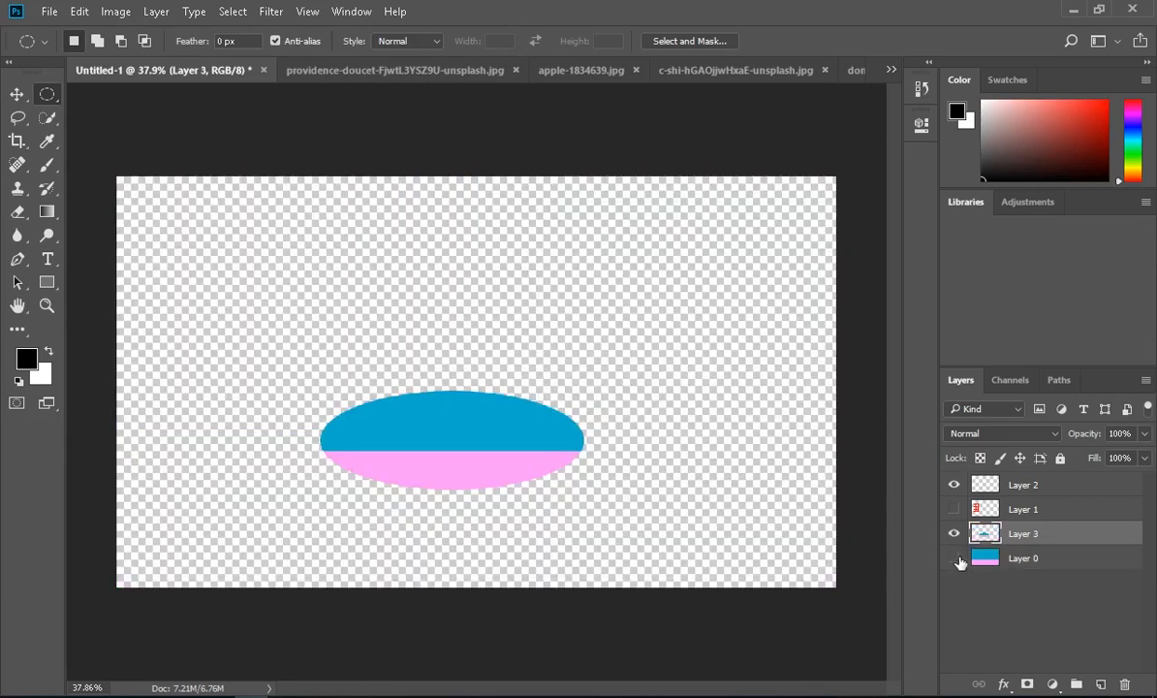
Examine the pixels along the copied ellipse's upper edge for the effect of anti-aliasing
scroll(487, 406, up, 15)
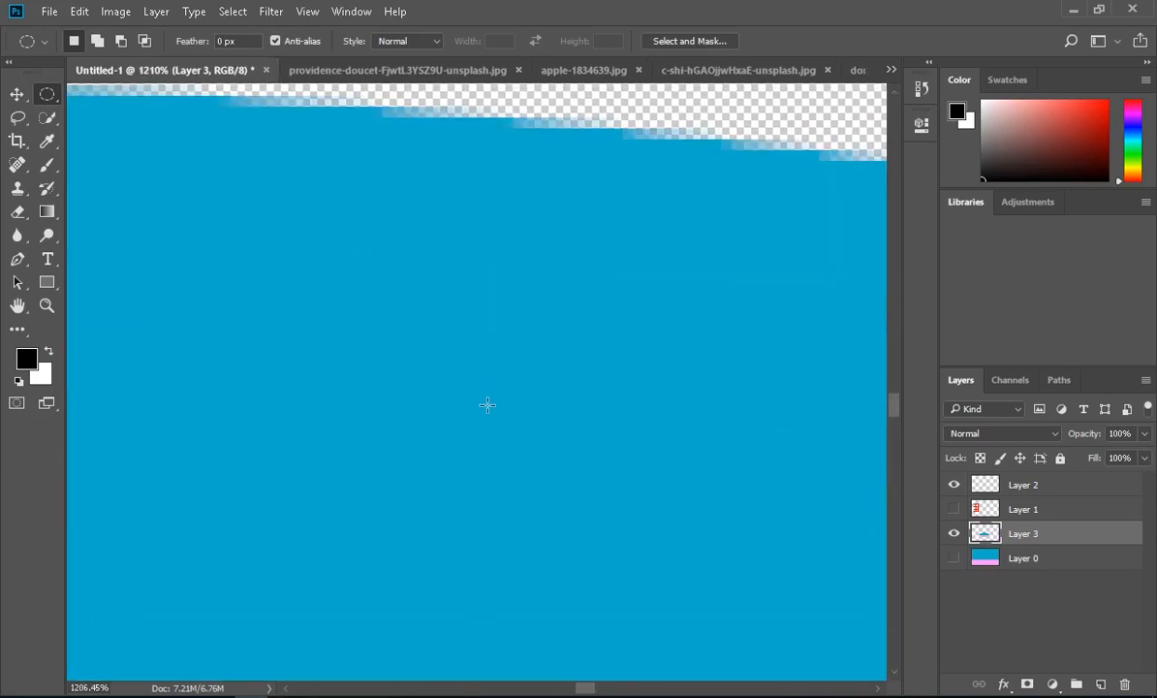
drag(591, 129, 573, 313)
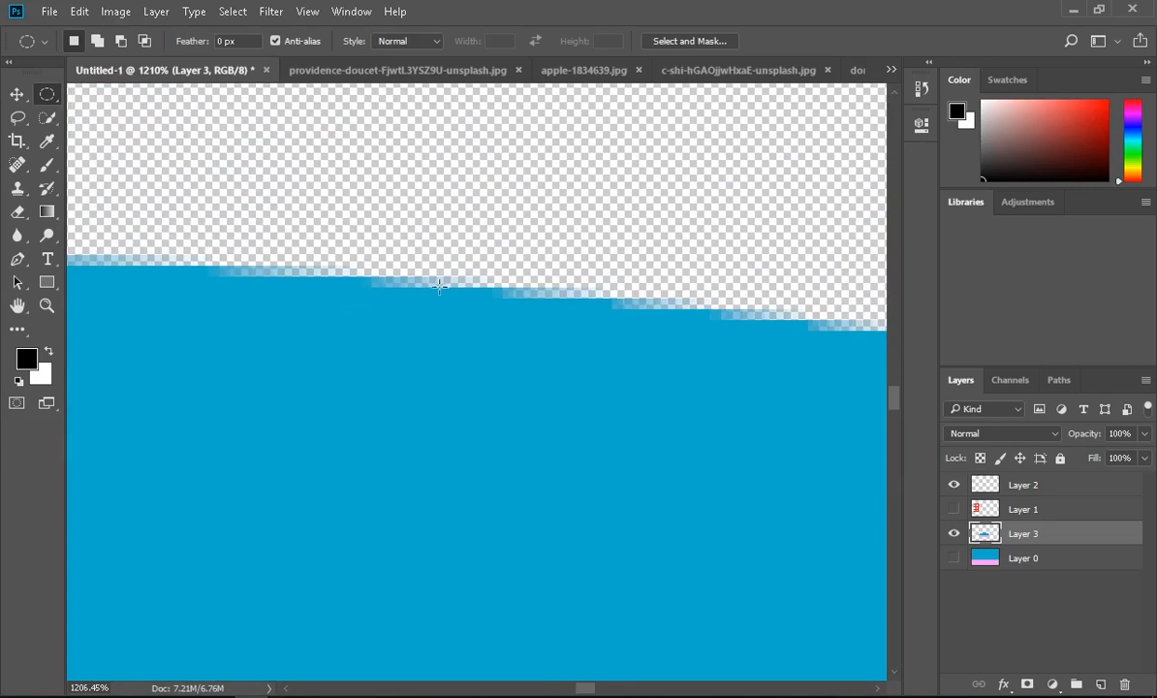
scroll(575, 352, up, 3)
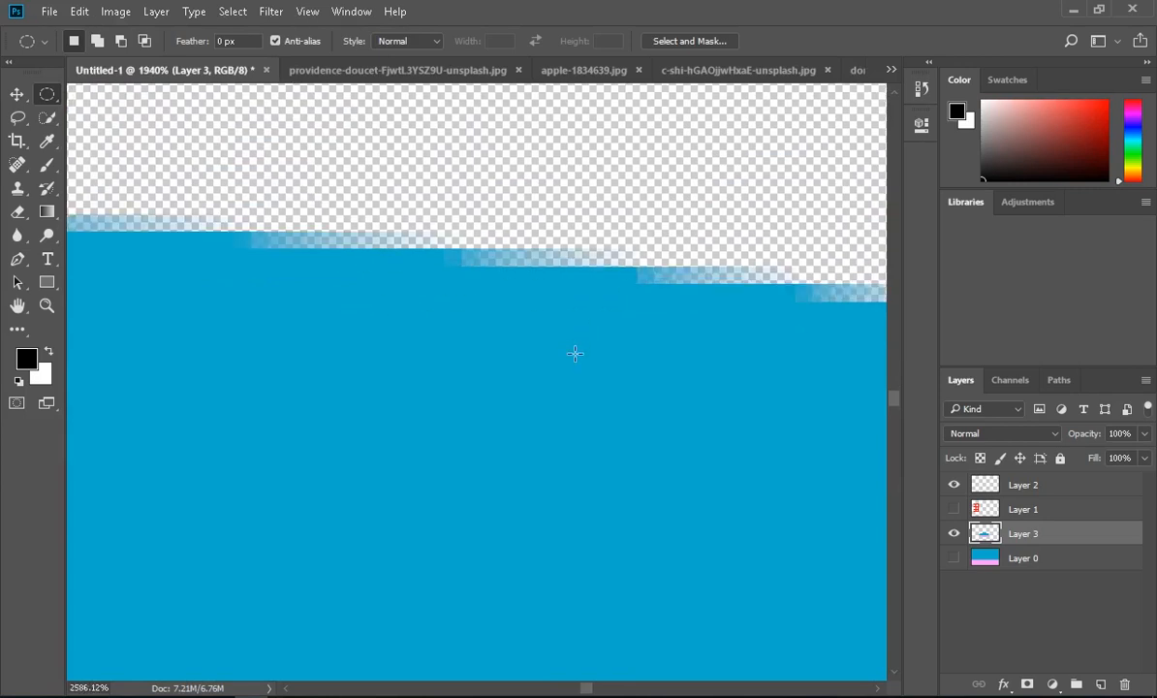
drag(580, 274, 584, 421)
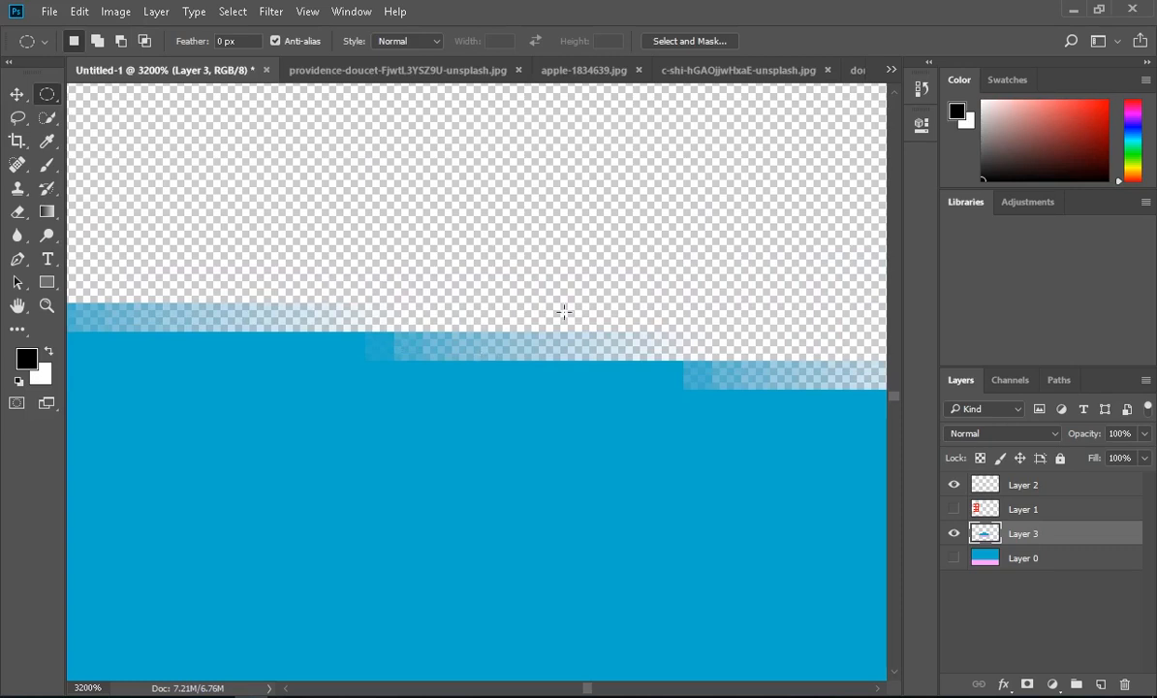
scroll(459, 359, down, 8)
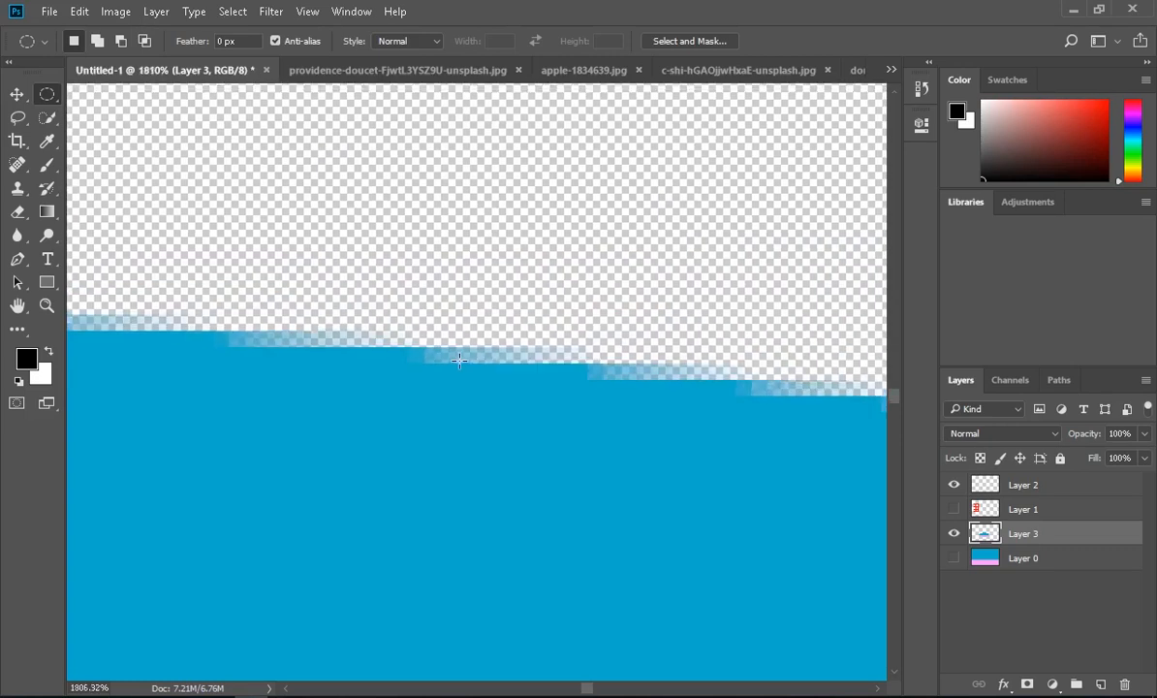
scroll(459, 360, down, 3)
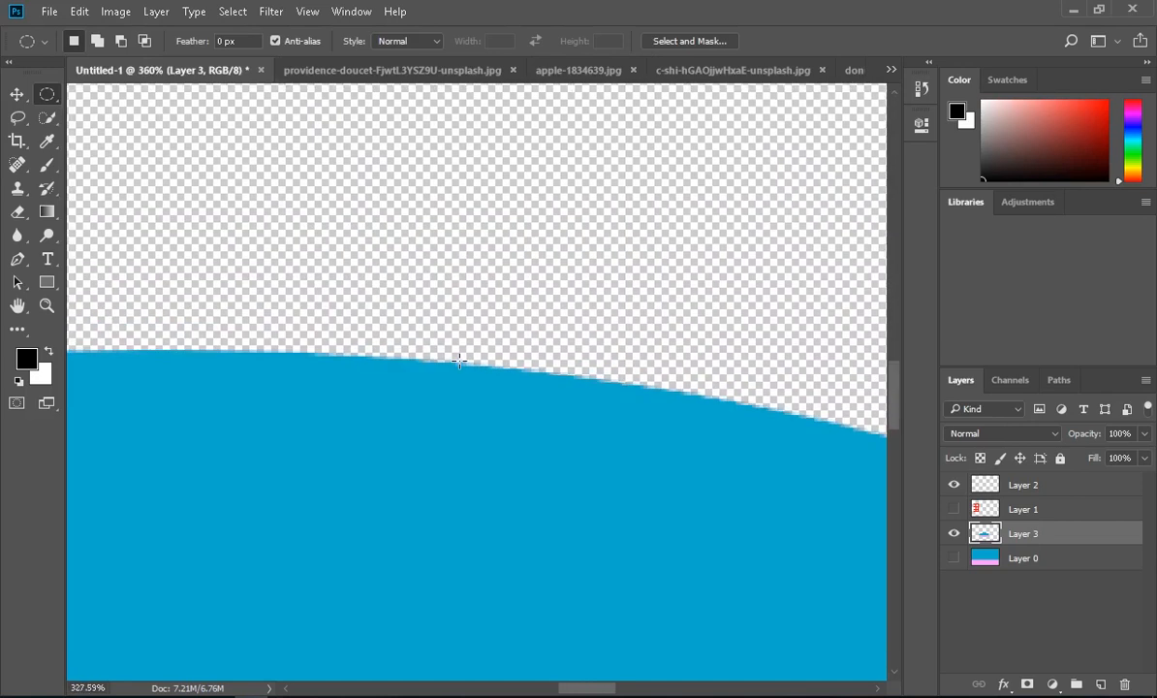
scroll(458, 360, down, 1)
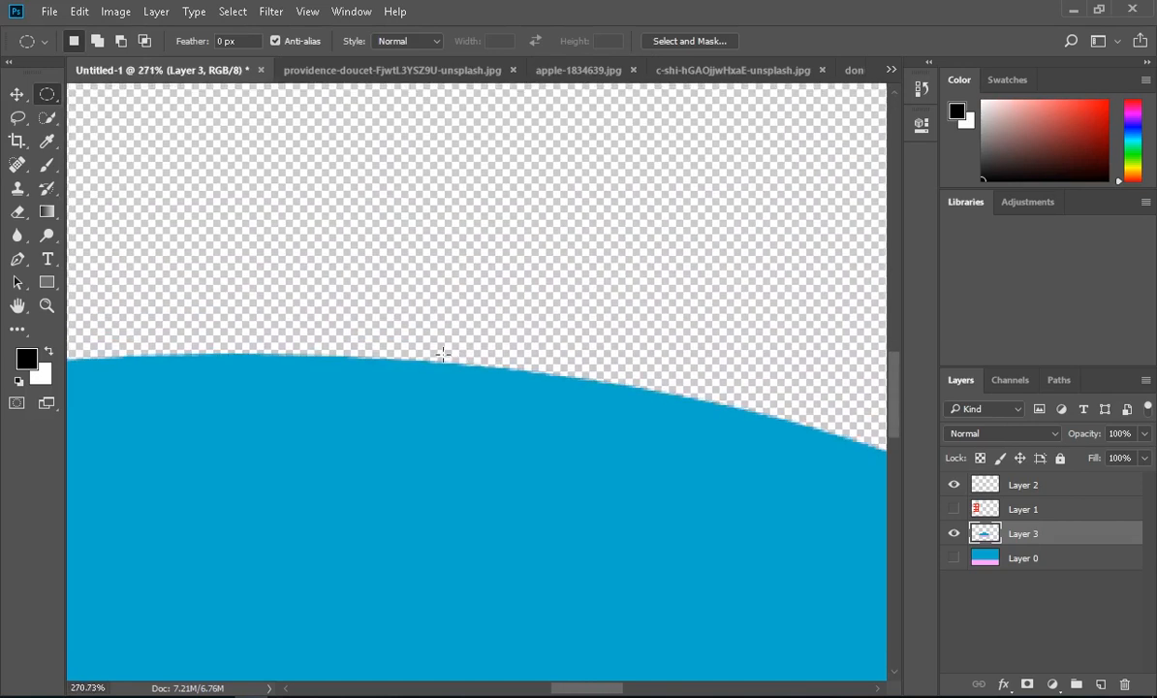
With anti-aliasing off and Layer 0 visible, copy an elliptical area about 2.4 × 1.4 in from Layer 3 at the blue-pink boundary to a new layer
click(279, 43)
click(953, 558)
scroll(895, 526, down, 2)
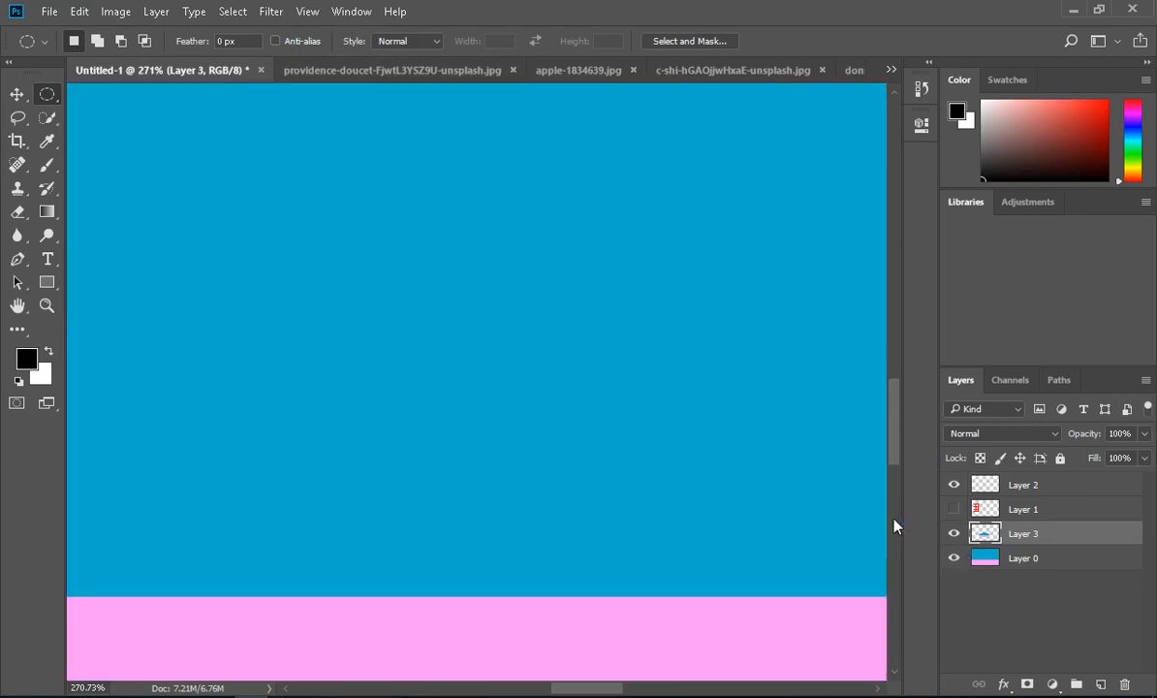
scroll(895, 526, down, 4)
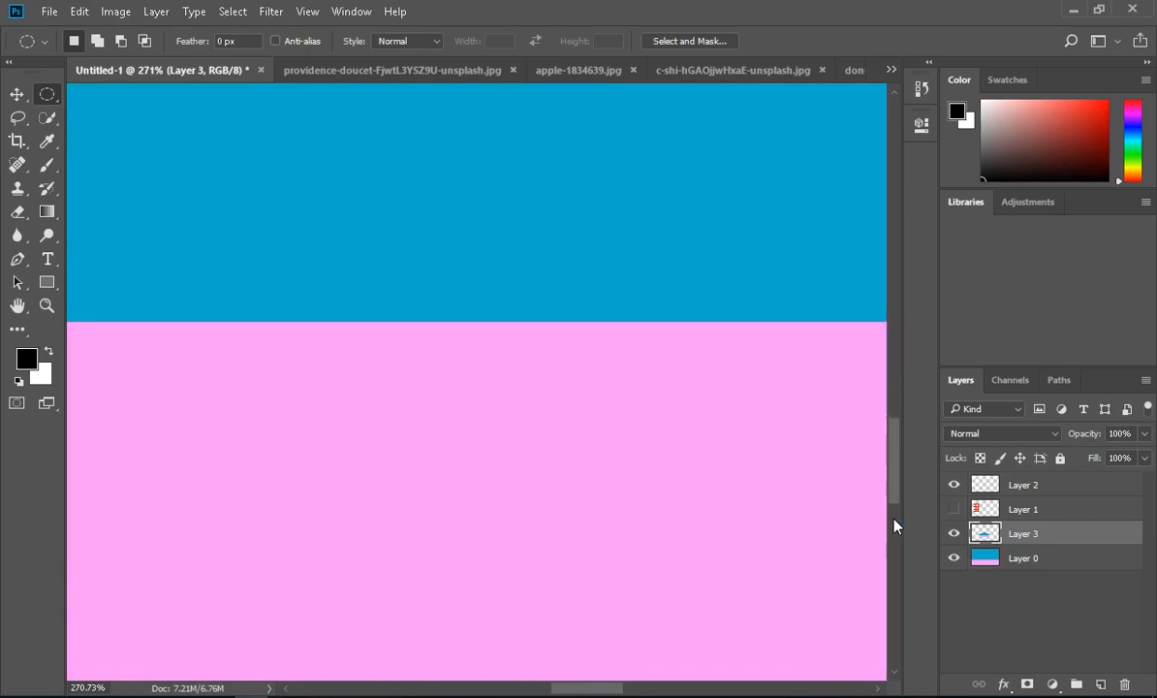
scroll(896, 525, down, 1)
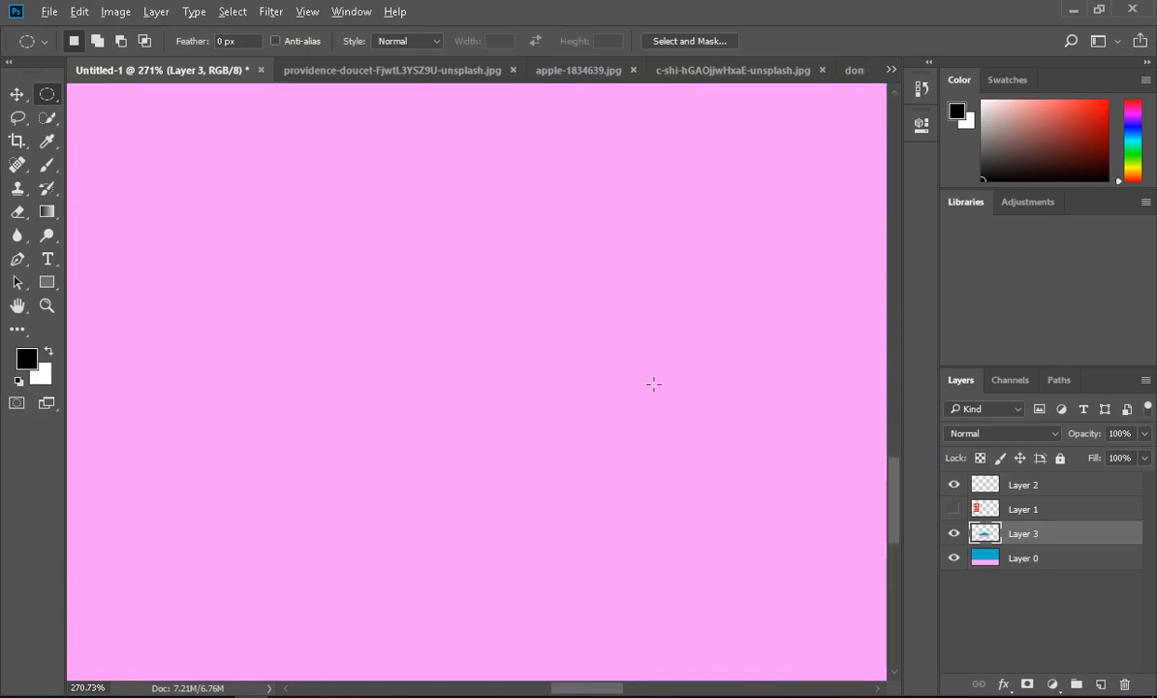
scroll(531, 339, down, 8)
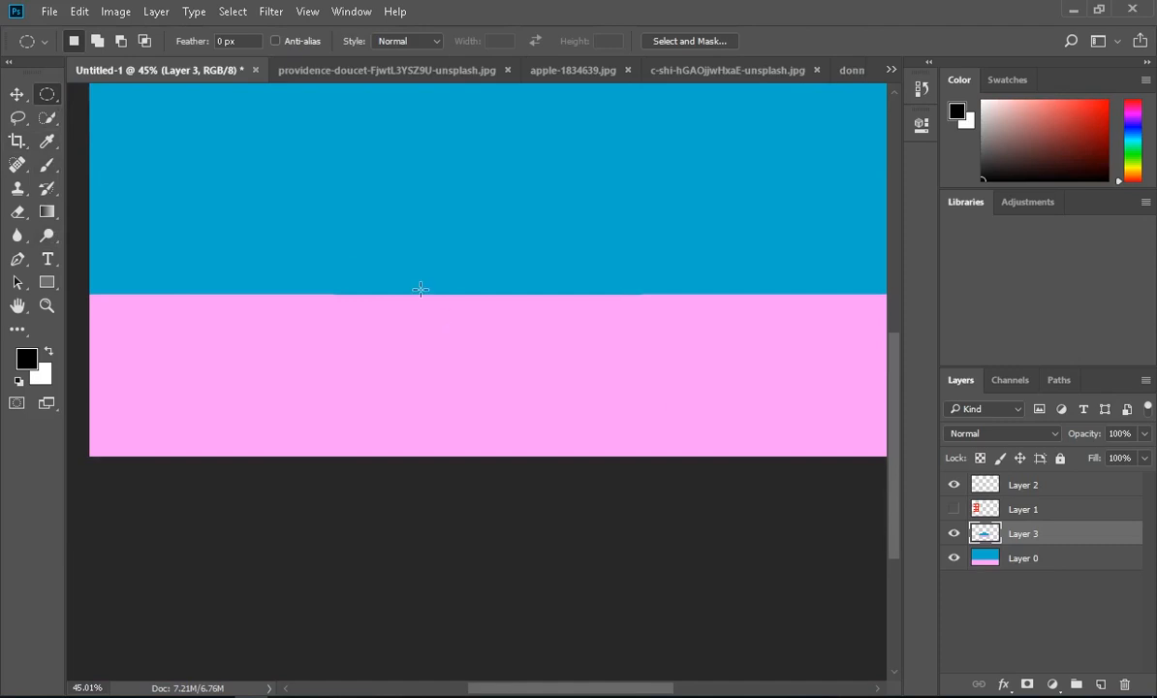
drag(378, 249, 522, 335)
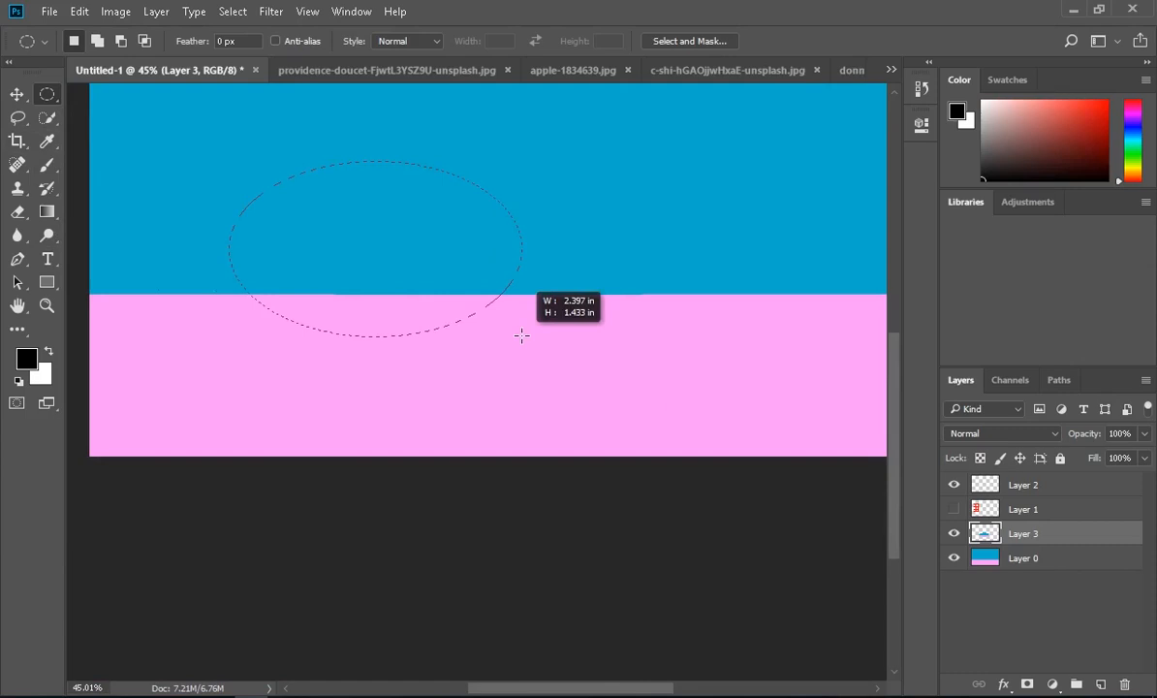
drag(521, 335, 521, 335)
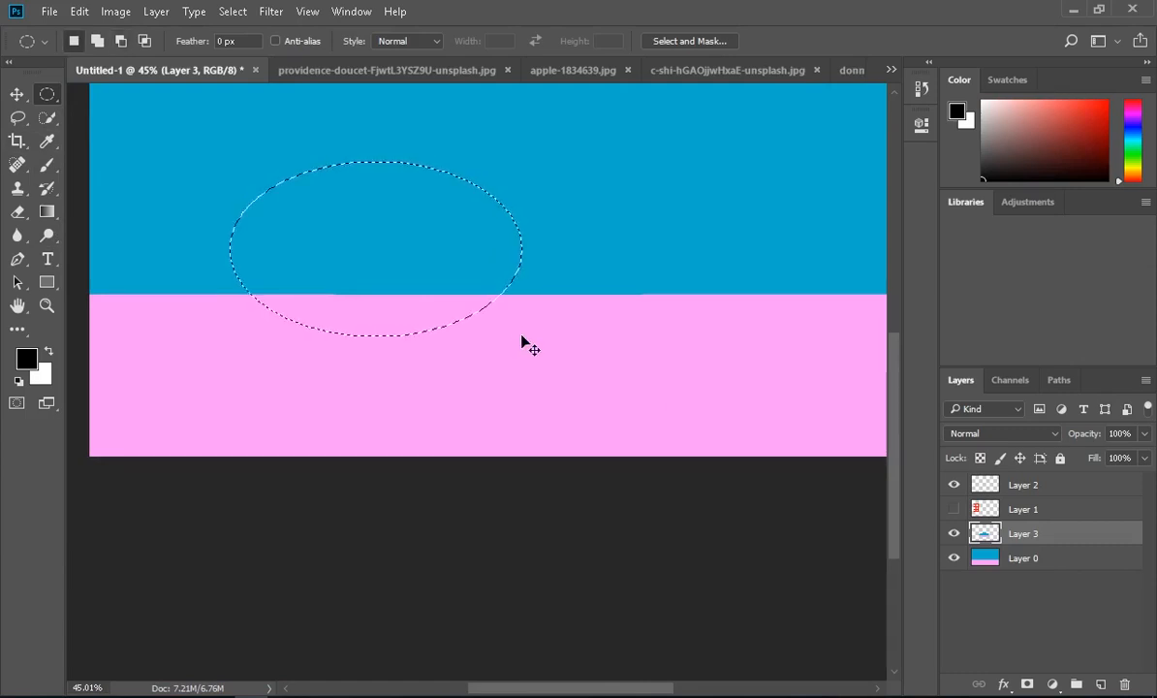
key(ctrl+j)
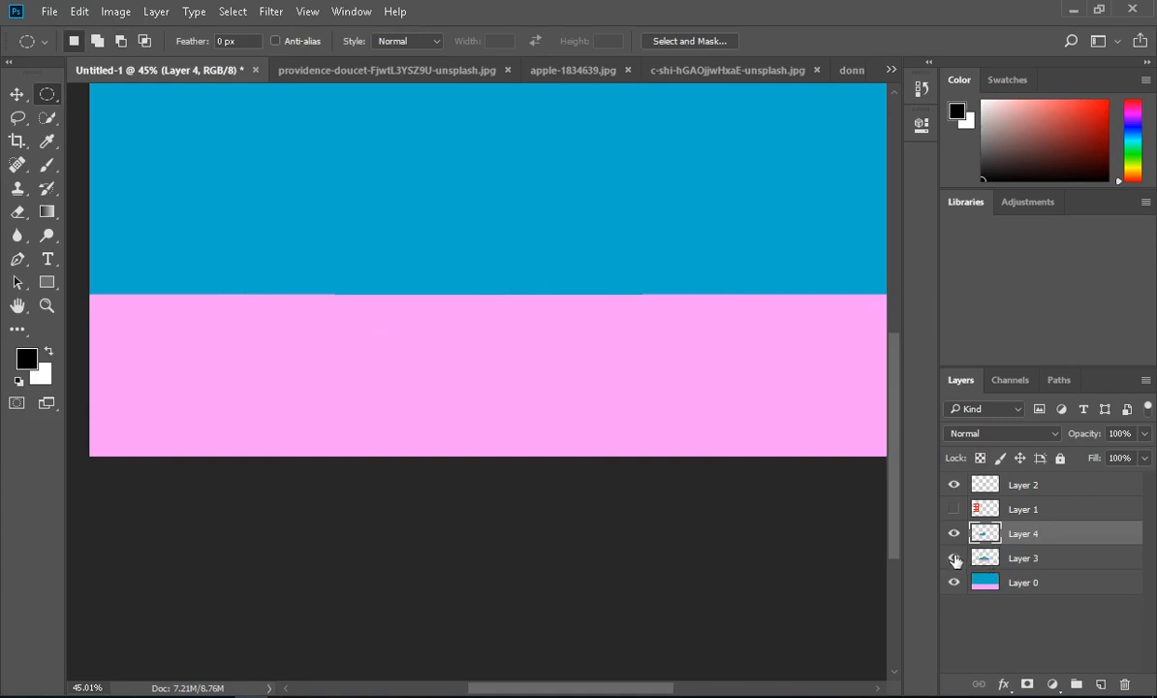
Rename Layer 3, which holds the first ellipse copy, as "anti alias"
click(1017, 563)
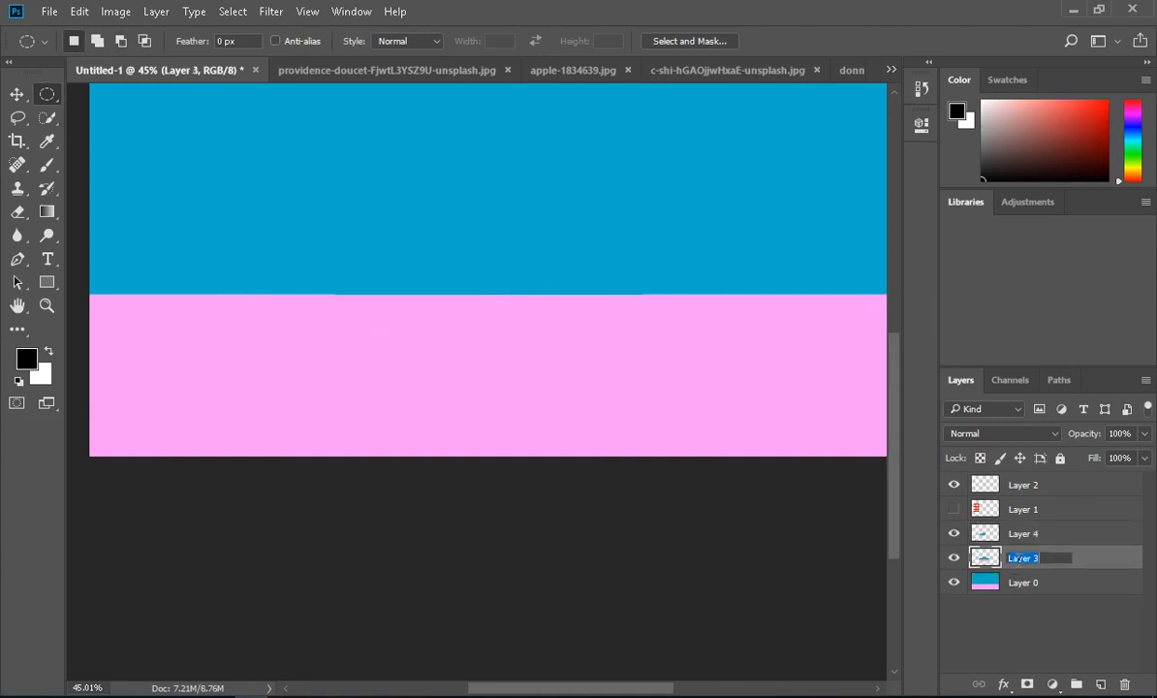
click(1083, 587)
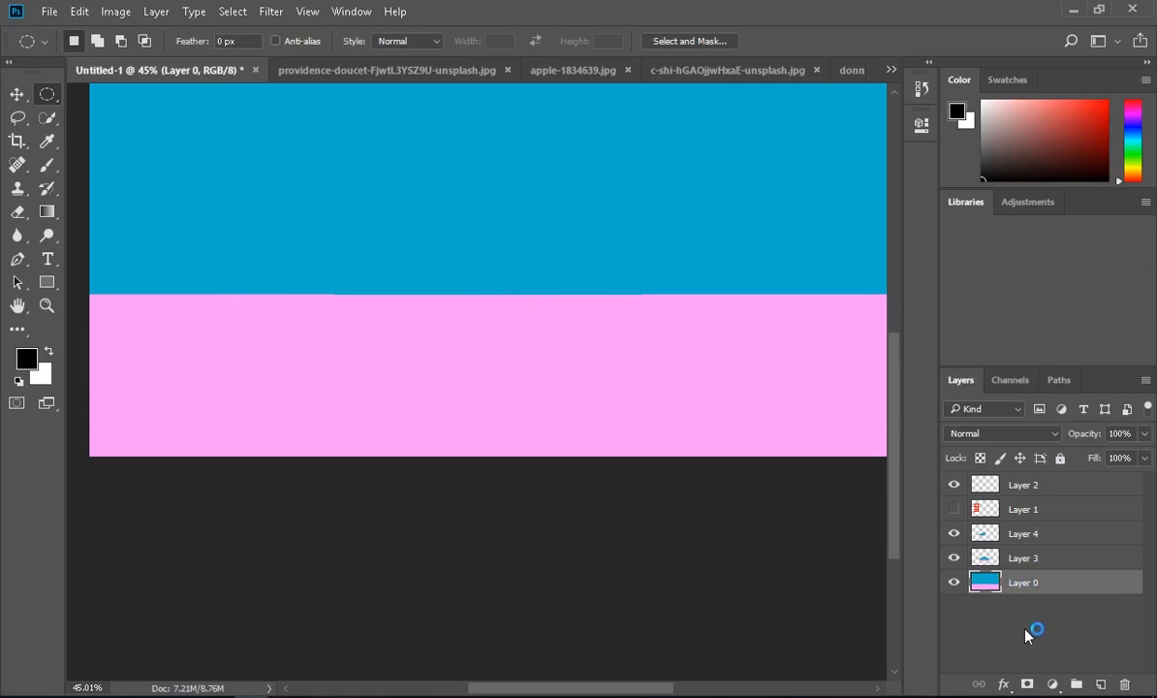
click(1020, 565)
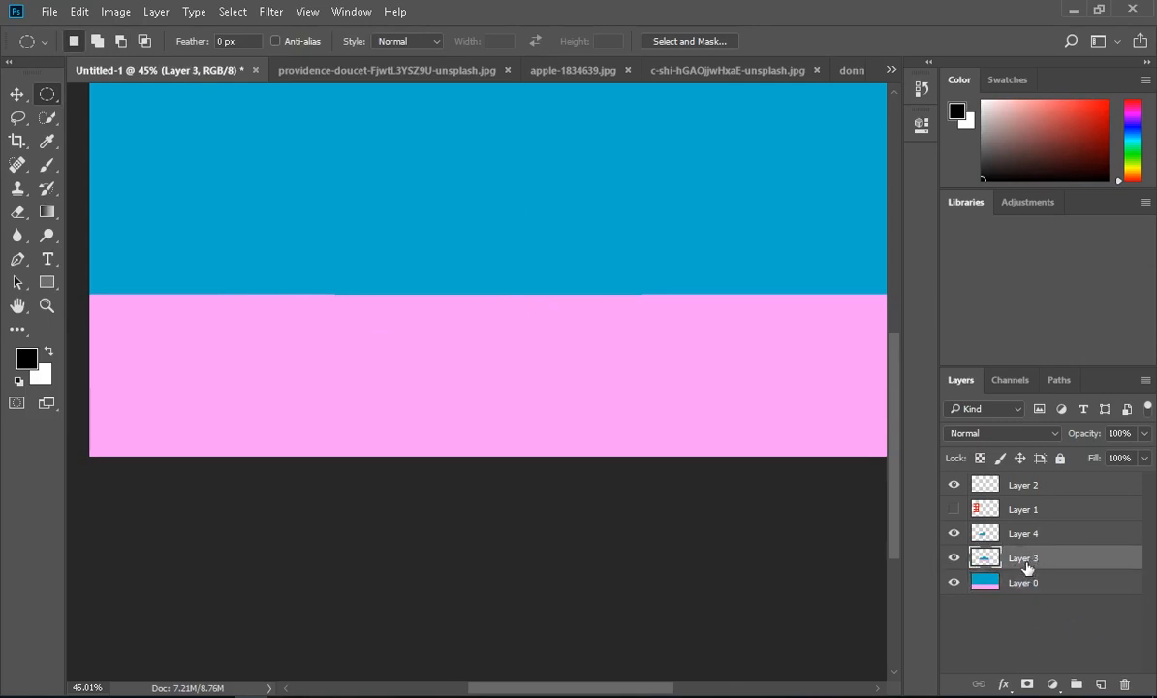
double_click(1020, 559)
text(anti alias)
key(Return)
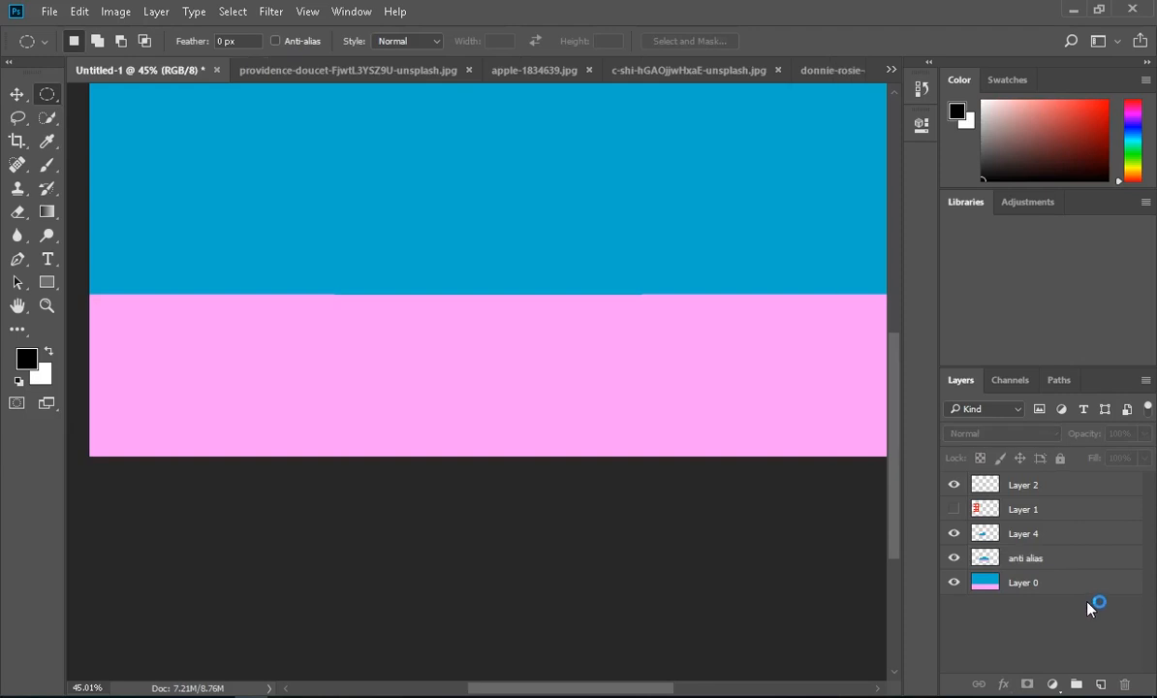
Try to rename Layer 4, the ellipse copy made with anti-aliasing off
click(1022, 535)
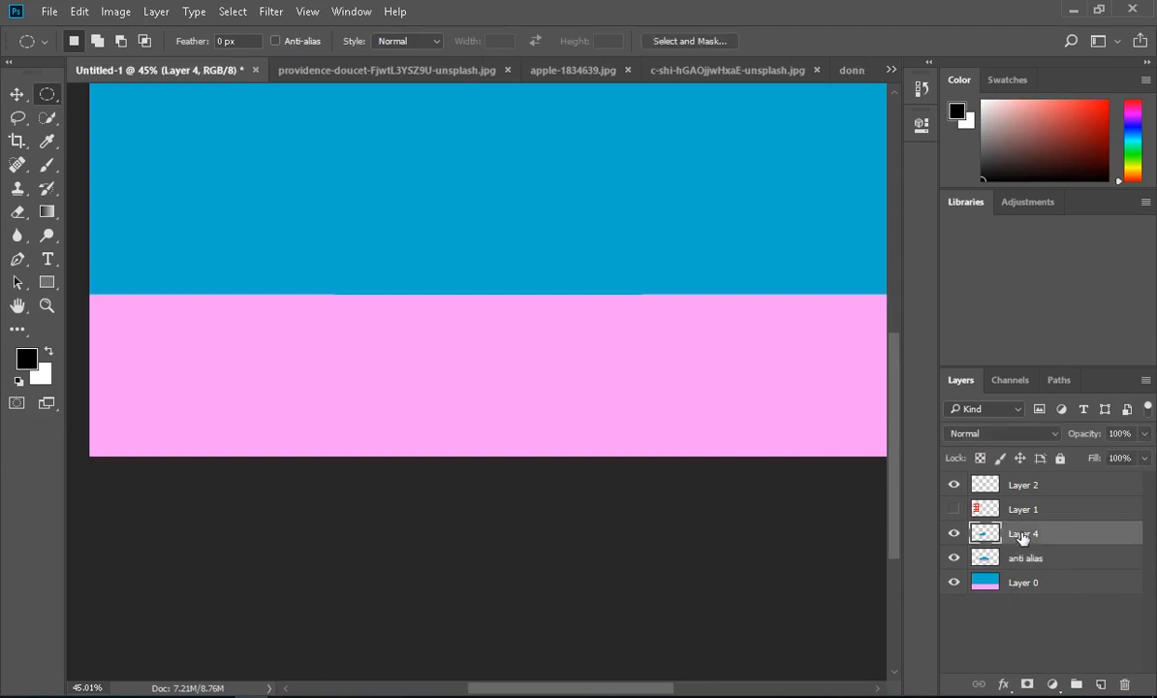
double_click(1022, 534)
text(d)
key(Return)
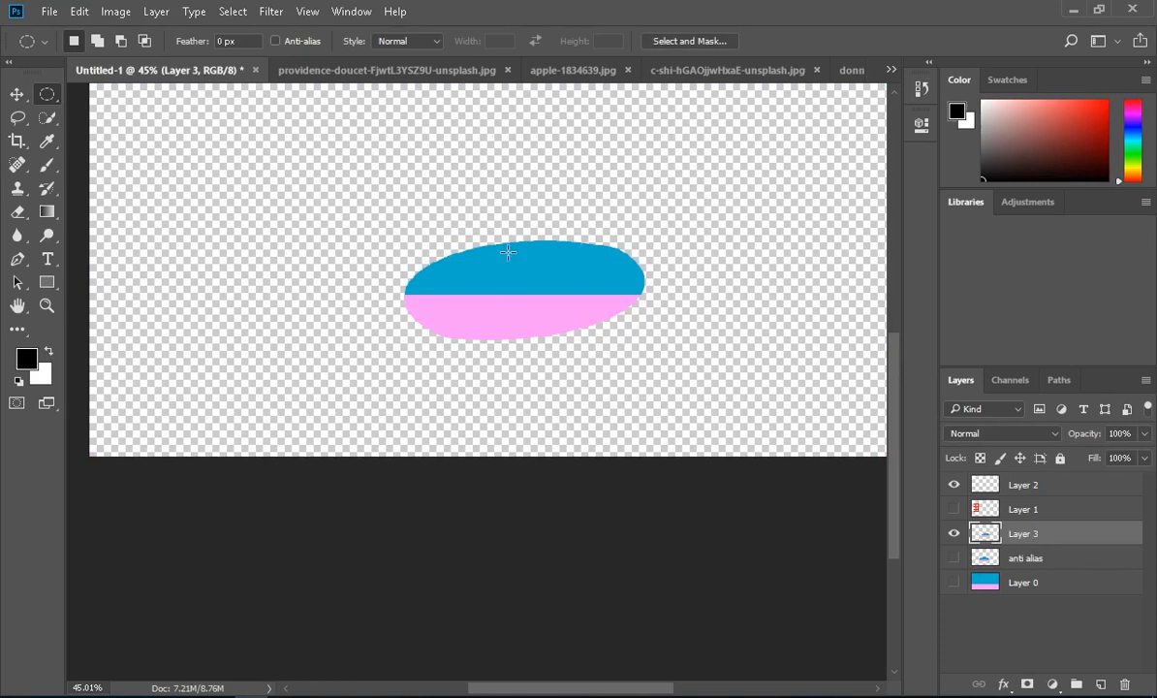
Examine the pixels along the upper edge of the Layer 3 ellipse, copied with anti-aliasing off
scroll(582, 289, up, 3)
scroll(583, 288, up, 10)
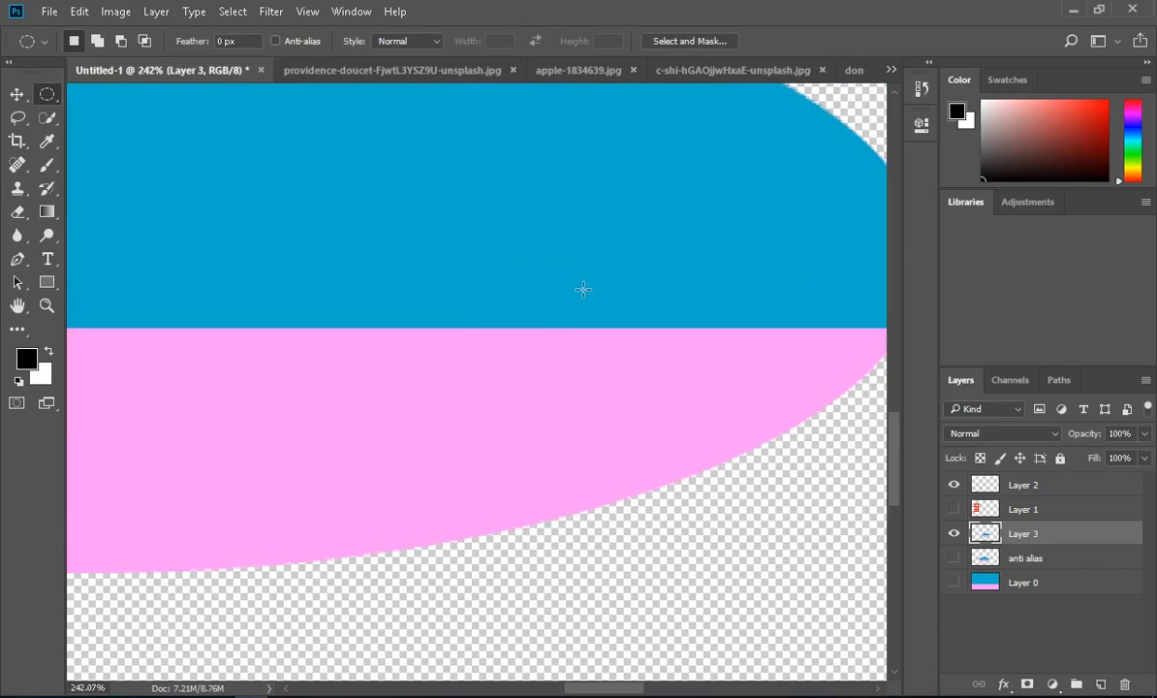
scroll(583, 289, up, 3)
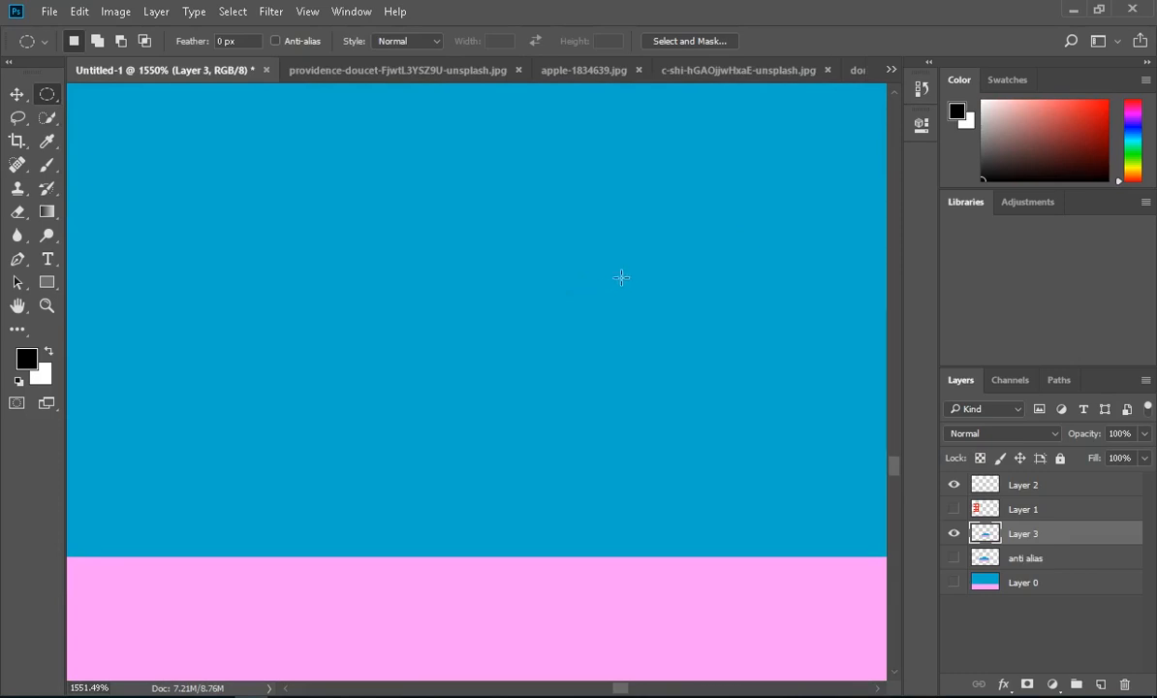
drag(630, 214, 598, 465)
drag(564, 250, 561, 516)
drag(556, 137, 542, 428)
drag(524, 199, 520, 400)
mouse_move(519, 128)
mouse_down()
mouse_move(546, 264)
mouse_move(529, 390)
mouse_up()
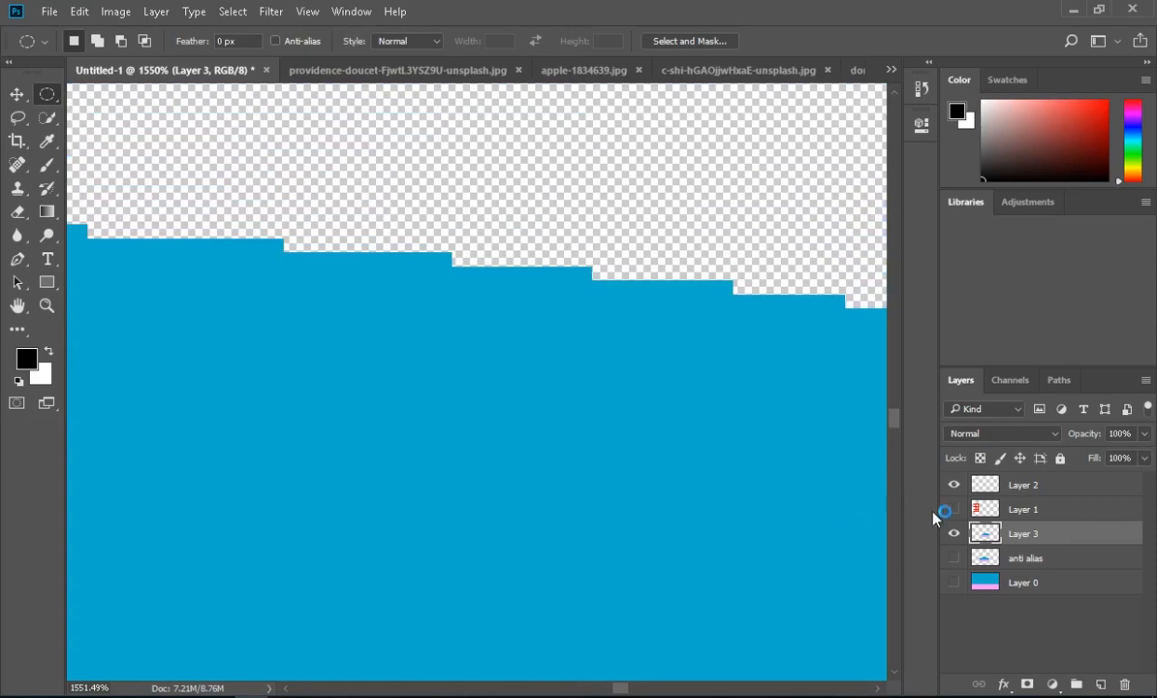
Compare the upper edges of the two ellipse copies at several magnifications by showing and hiding the "anti alias" layer
click(955, 559)
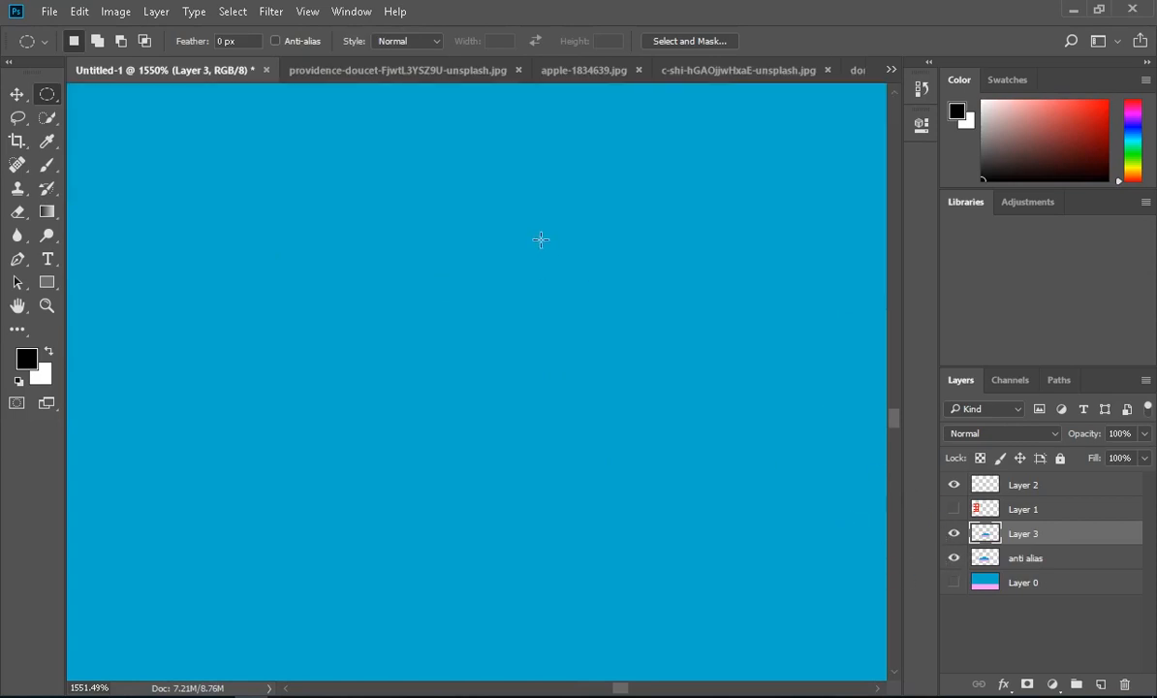
drag(562, 197, 473, 488)
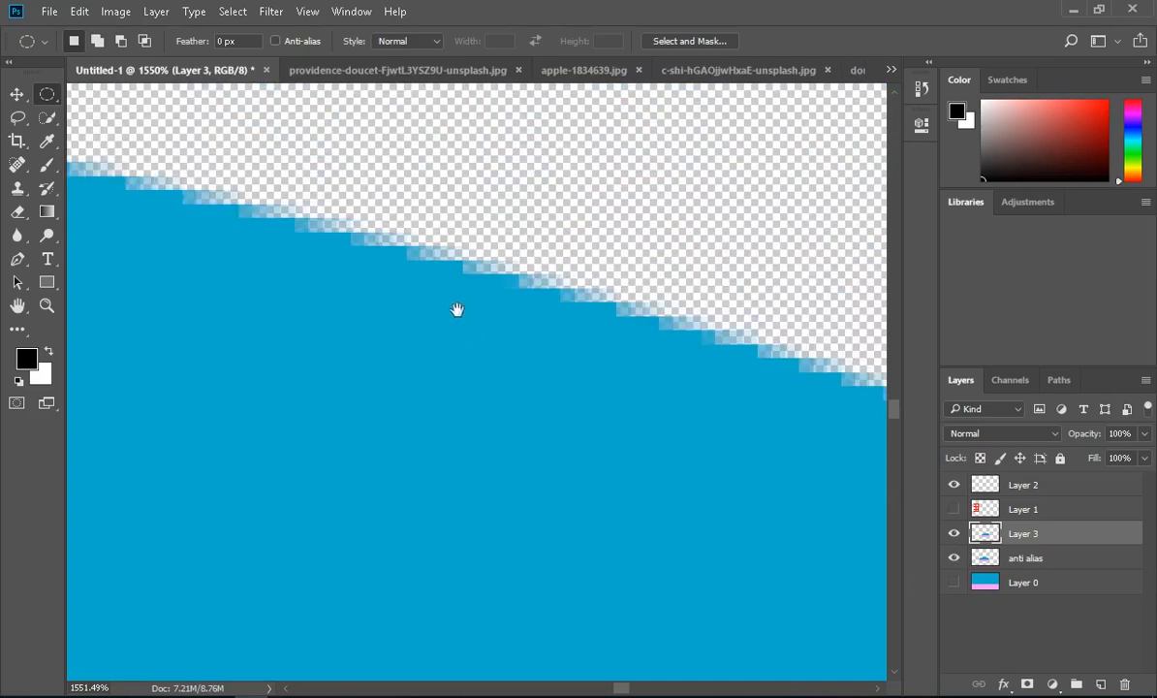
scroll(552, 353, down, 3)
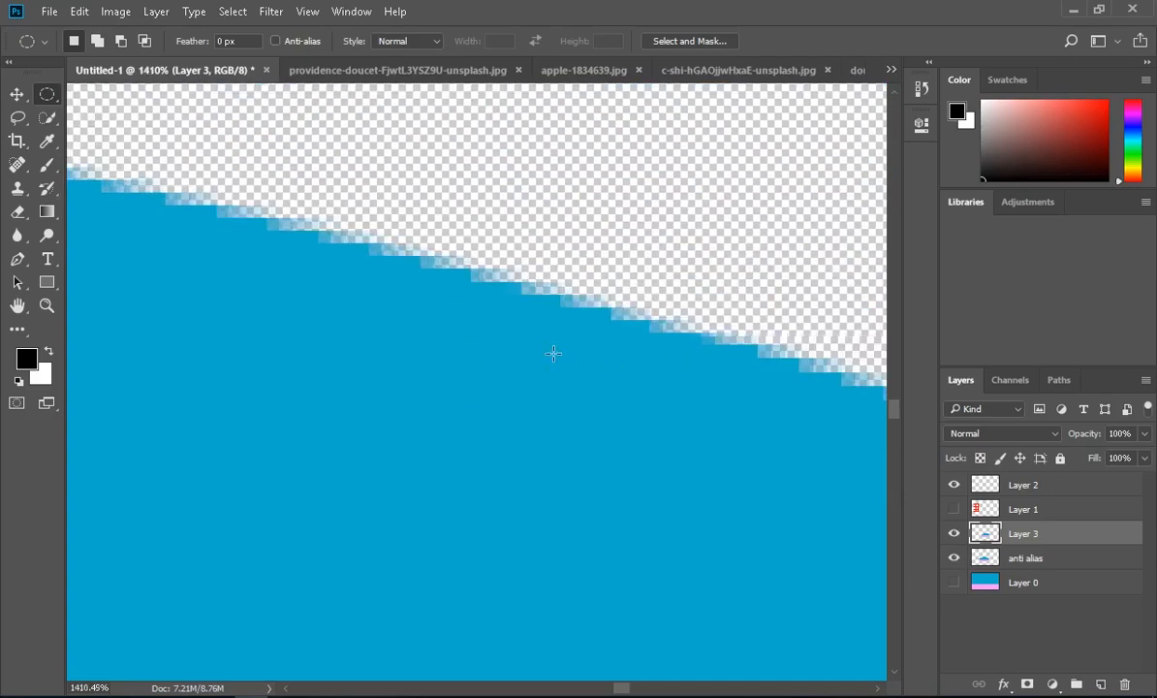
scroll(552, 353, down, 3)
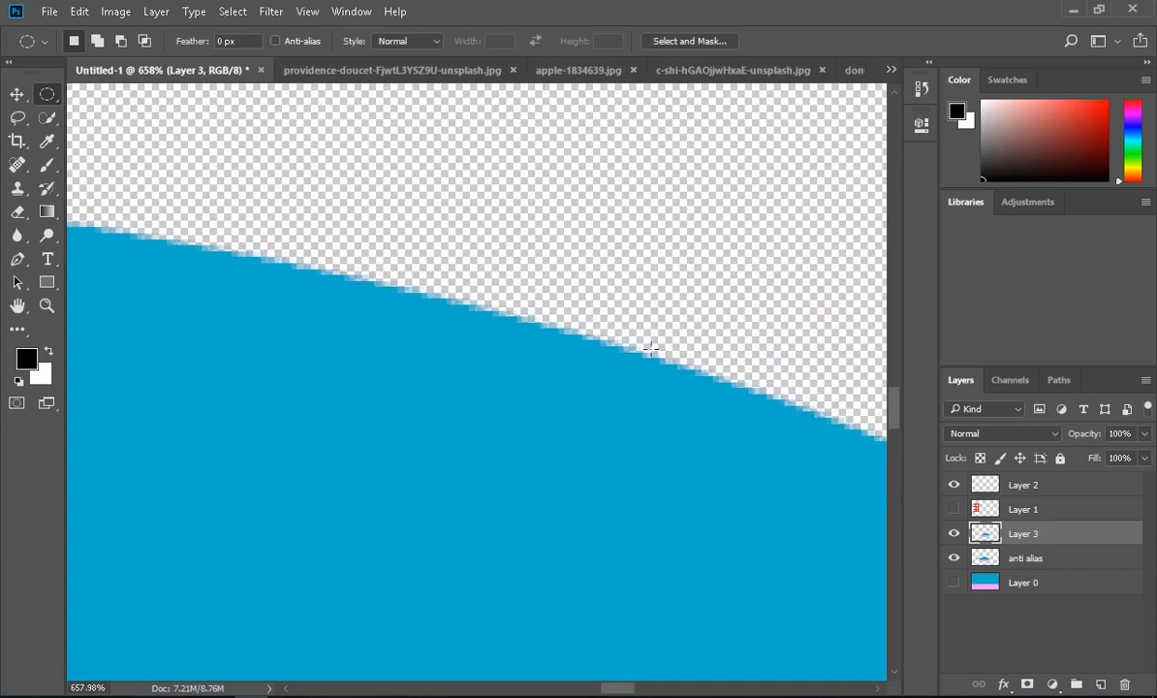
click(954, 557)
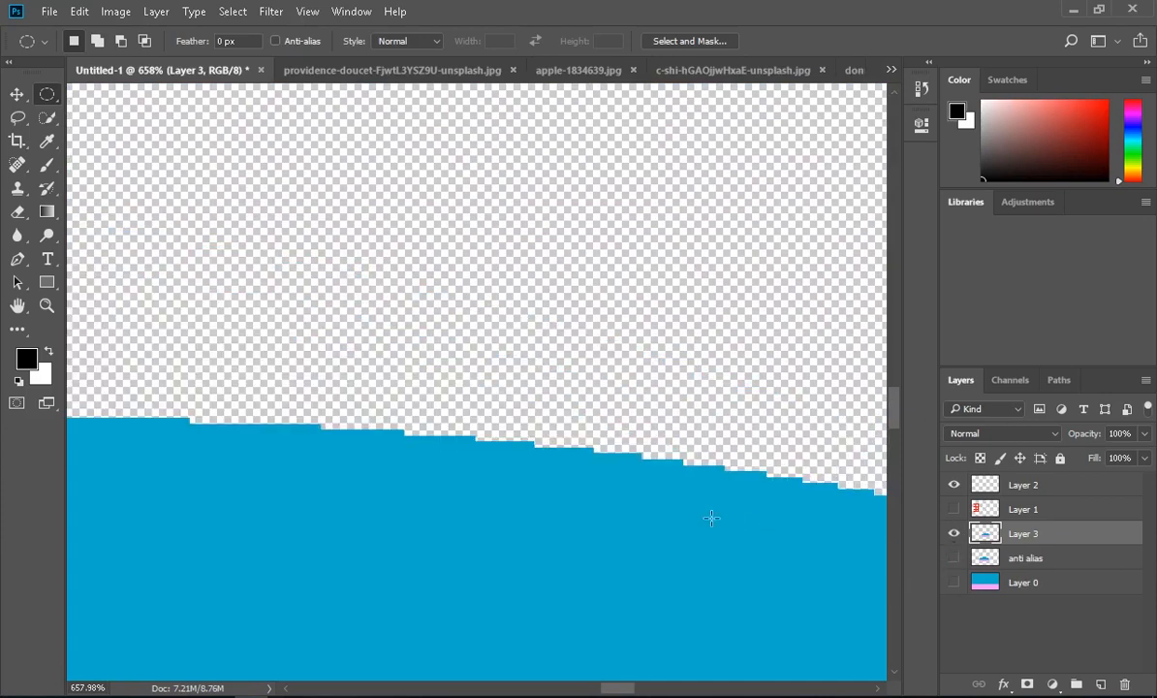
scroll(590, 487, down, 5)
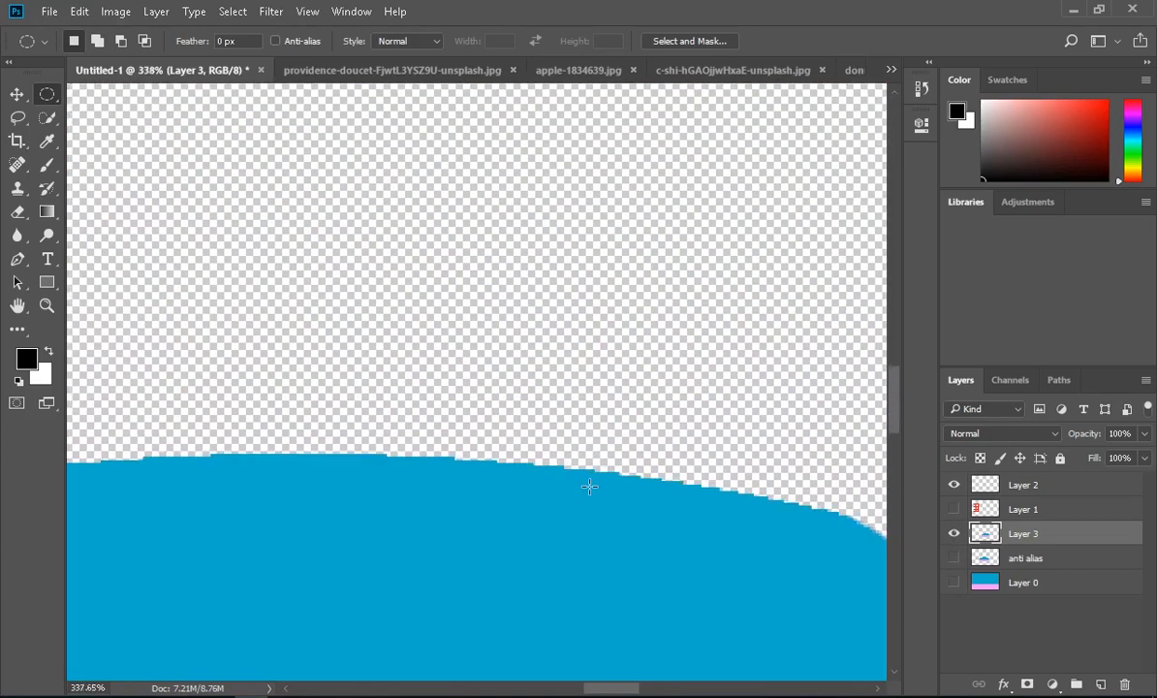
scroll(591, 487, up, 2)
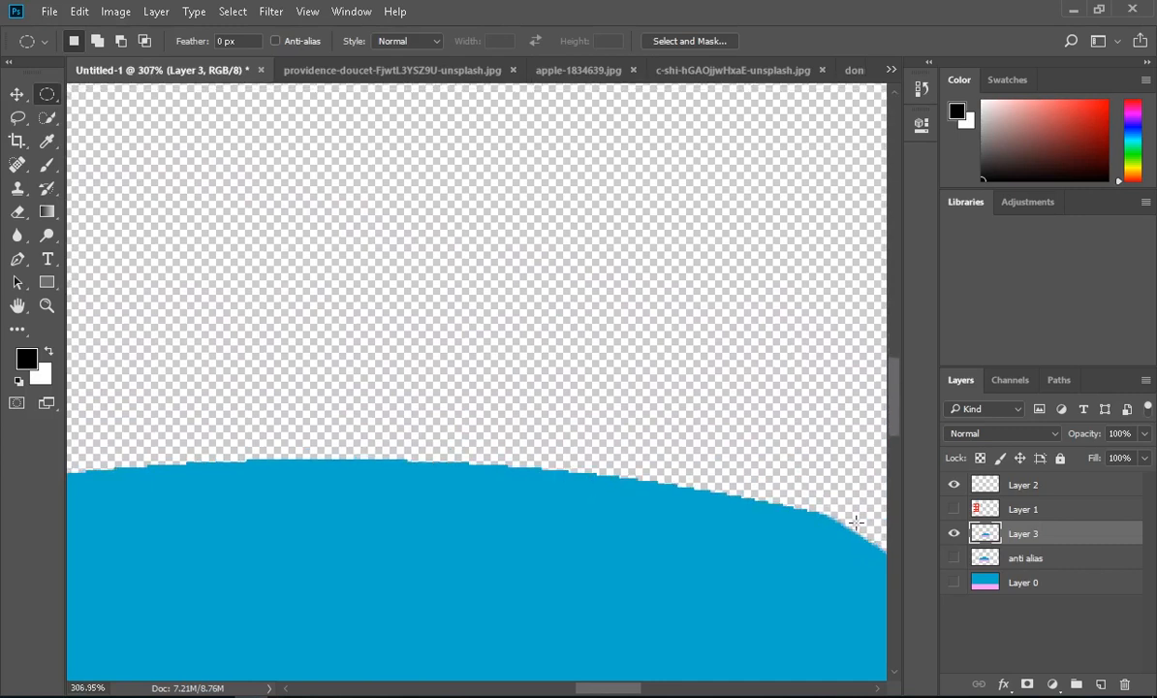
click(955, 559)
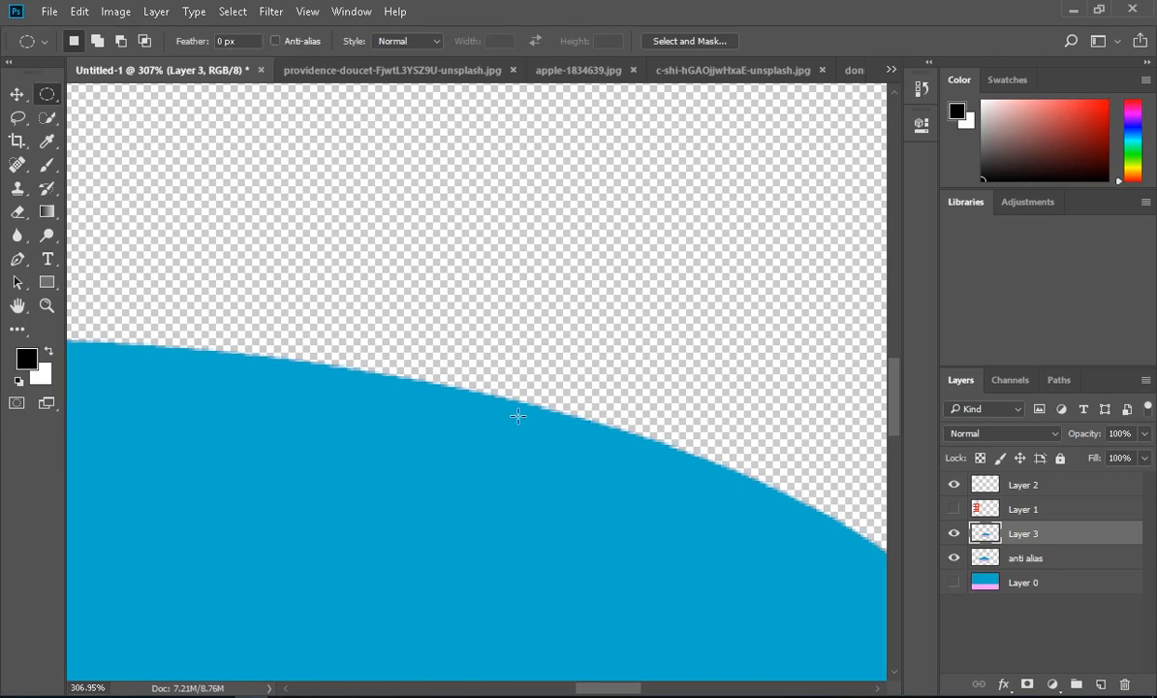
click(953, 562)
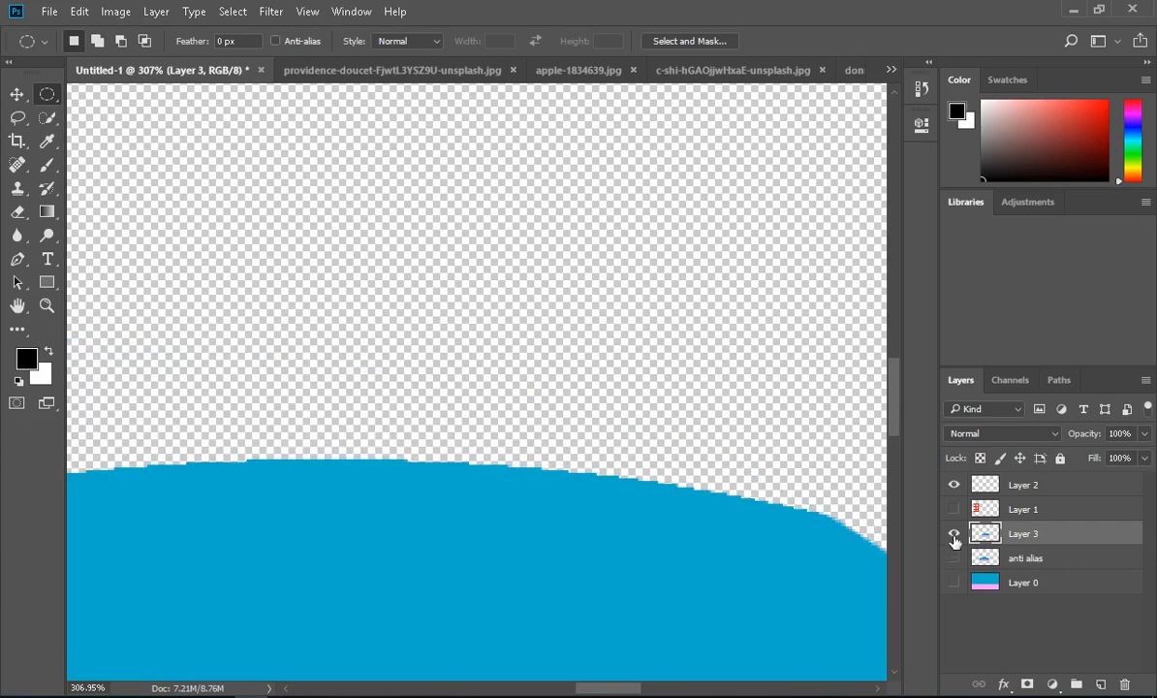
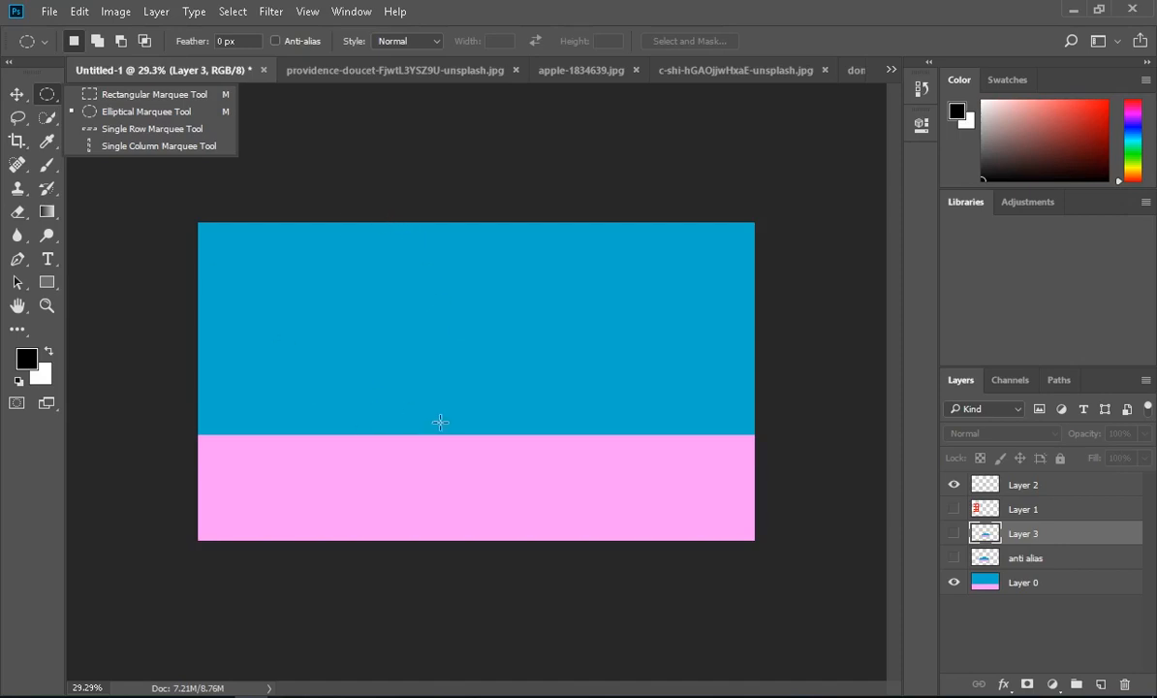
Select a one-pixel-high row across the pink area with the Single Row Marquee tool and inspect it up close
scroll(500, 439, up, 20)
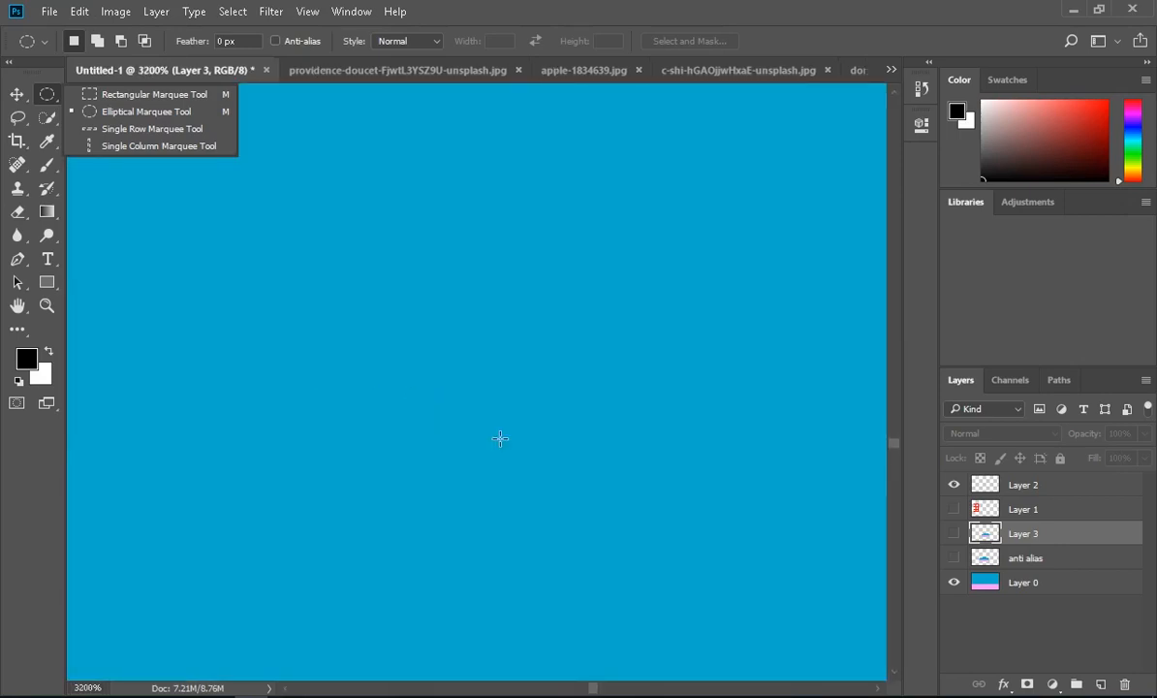
scroll(500, 439, down, 18)
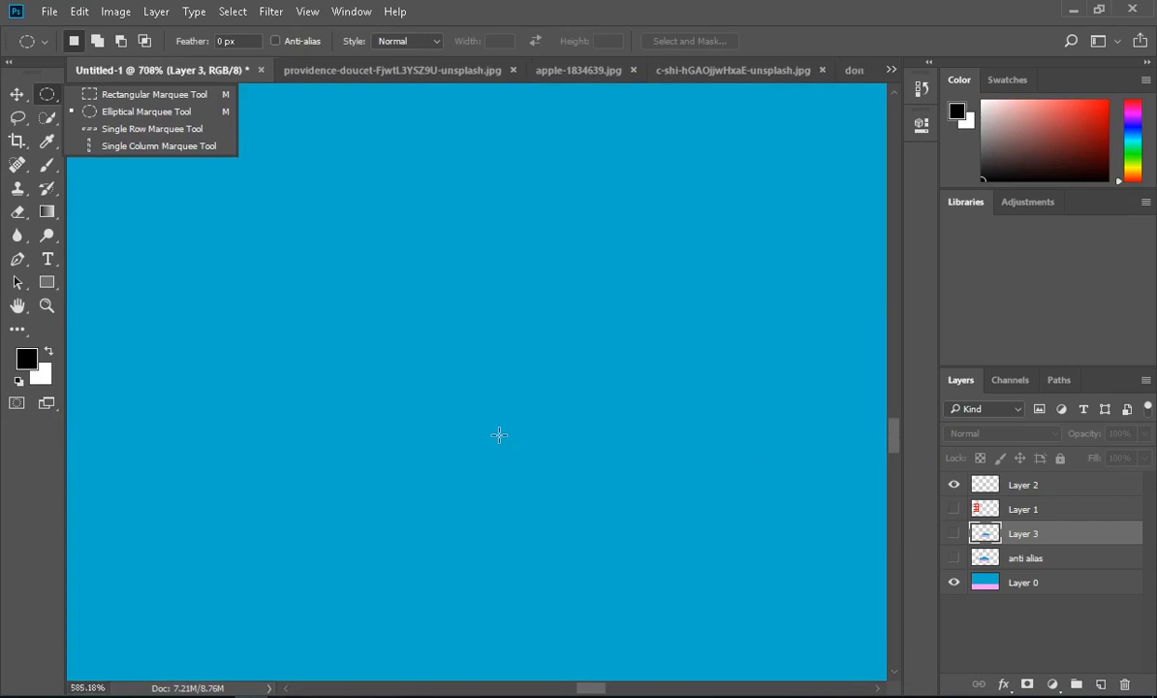
scroll(499, 437, down, 2)
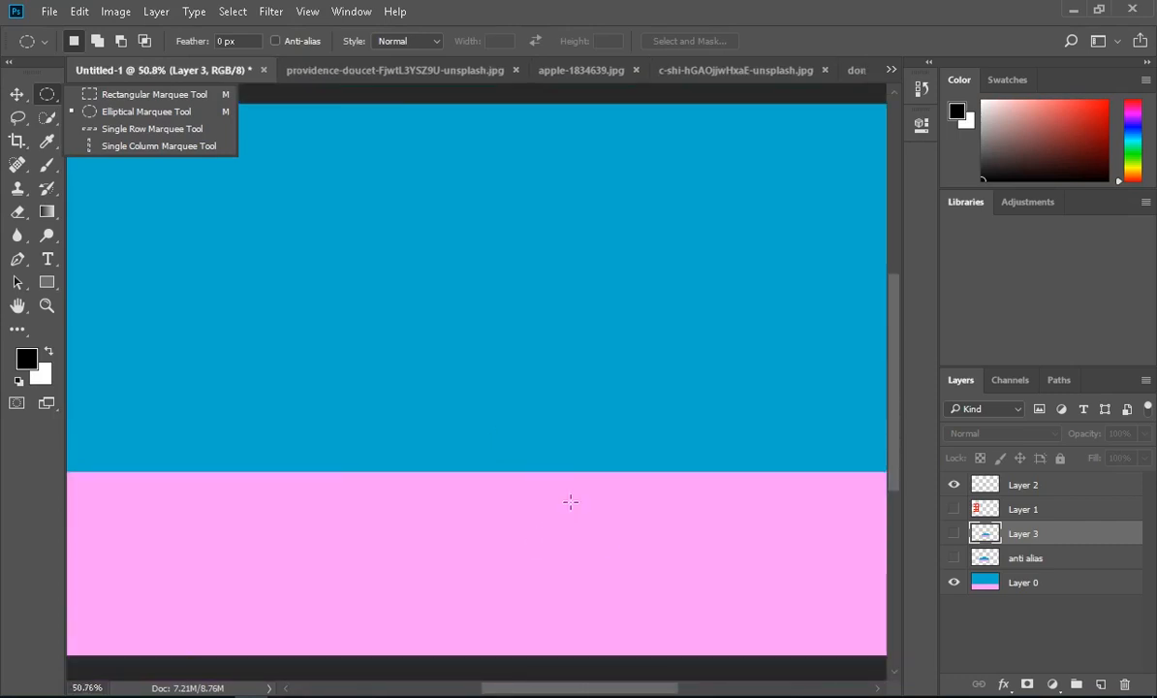
drag(566, 558, 555, 386)
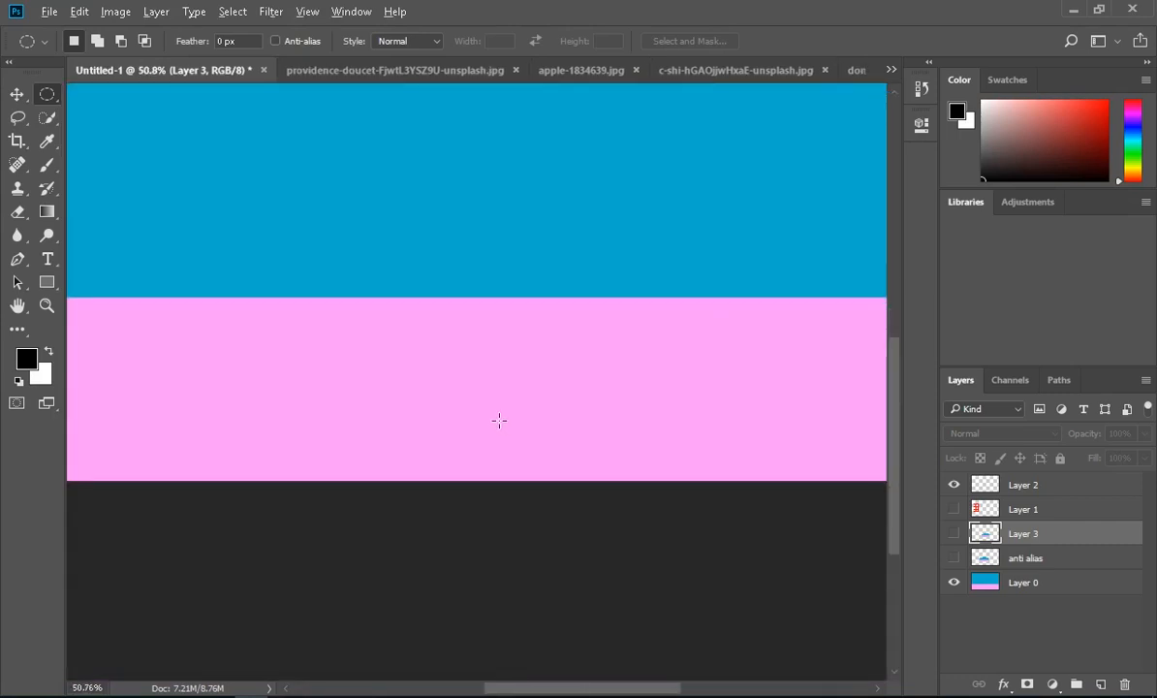
scroll(499, 420, up, 5)
scroll(499, 420, down, 1)
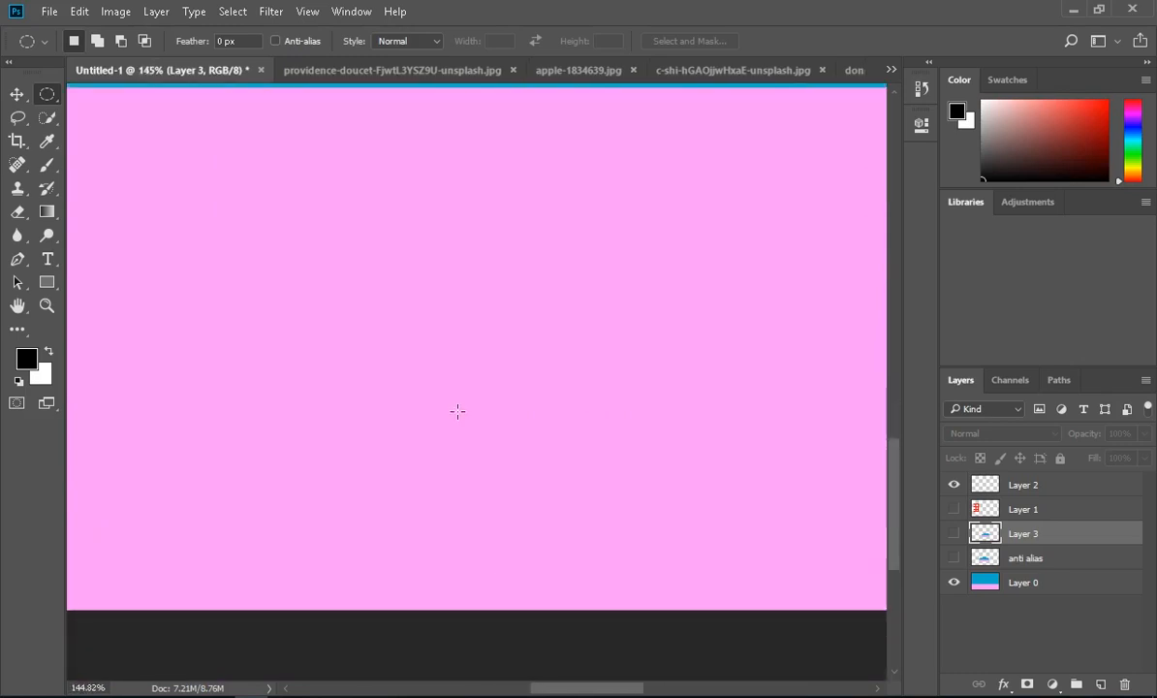
click(51, 95)
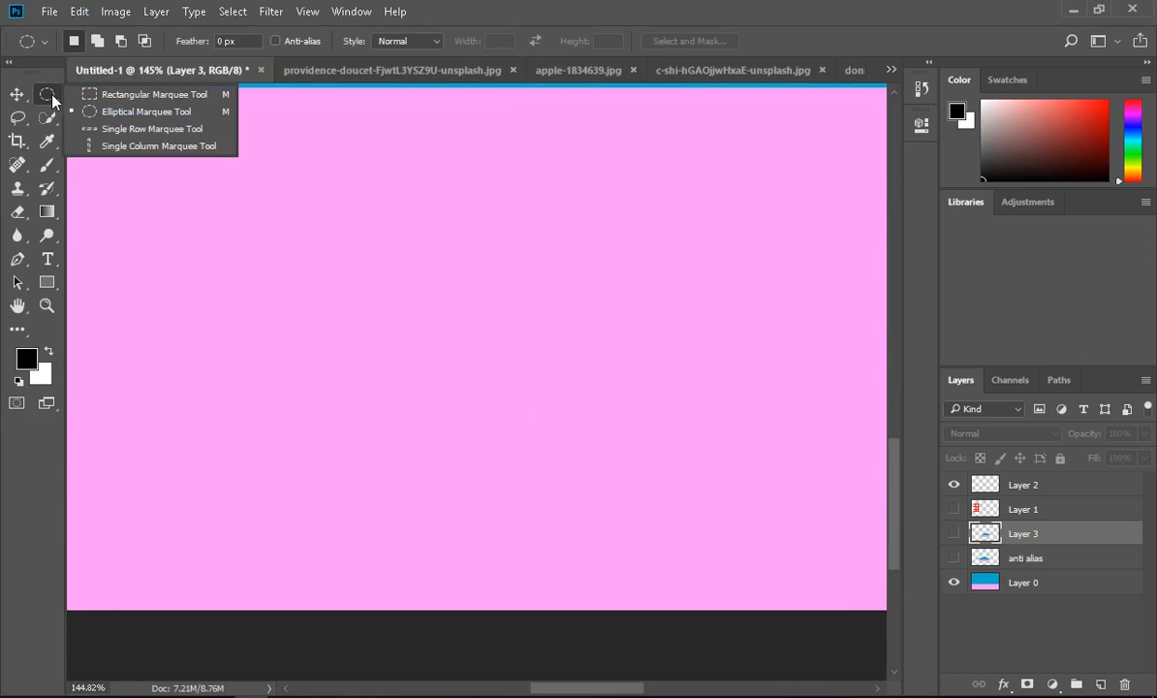
click(124, 128)
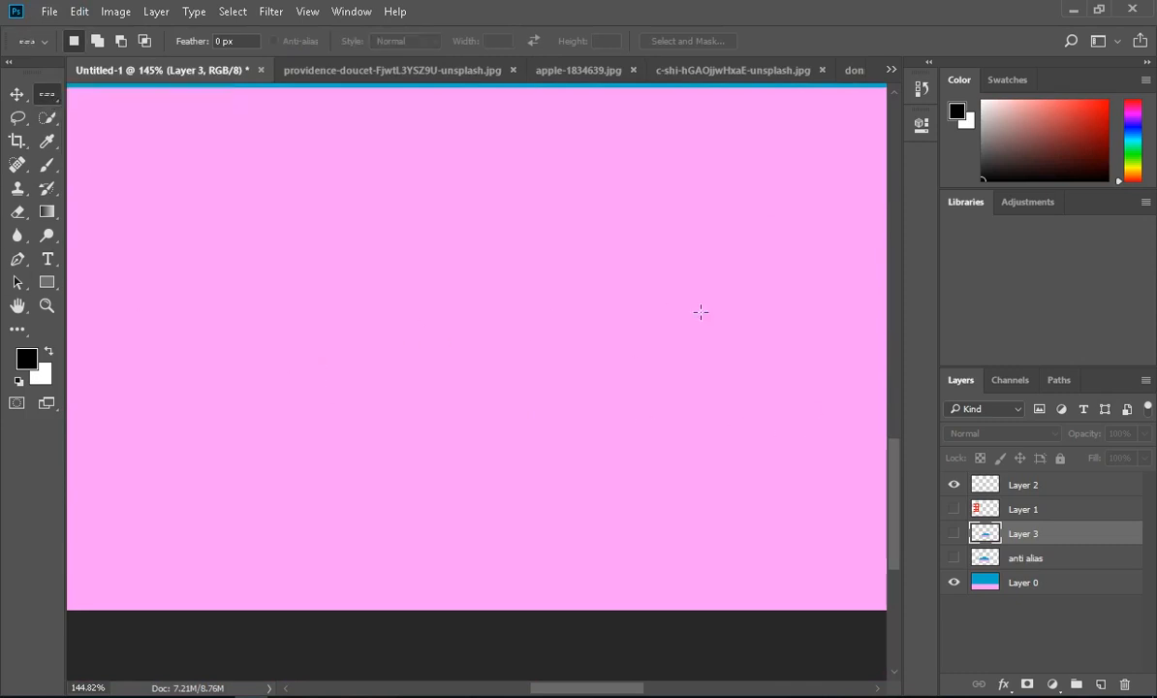
click(517, 368)
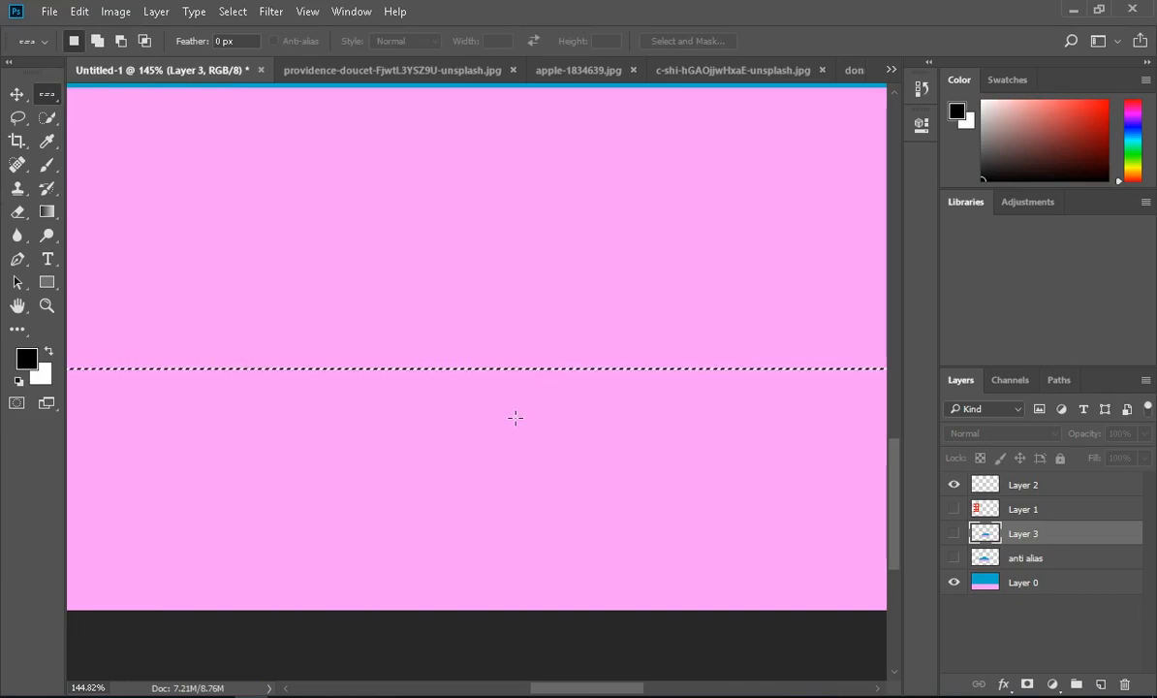
scroll(516, 415, up, 2)
scroll(518, 411, up, 10)
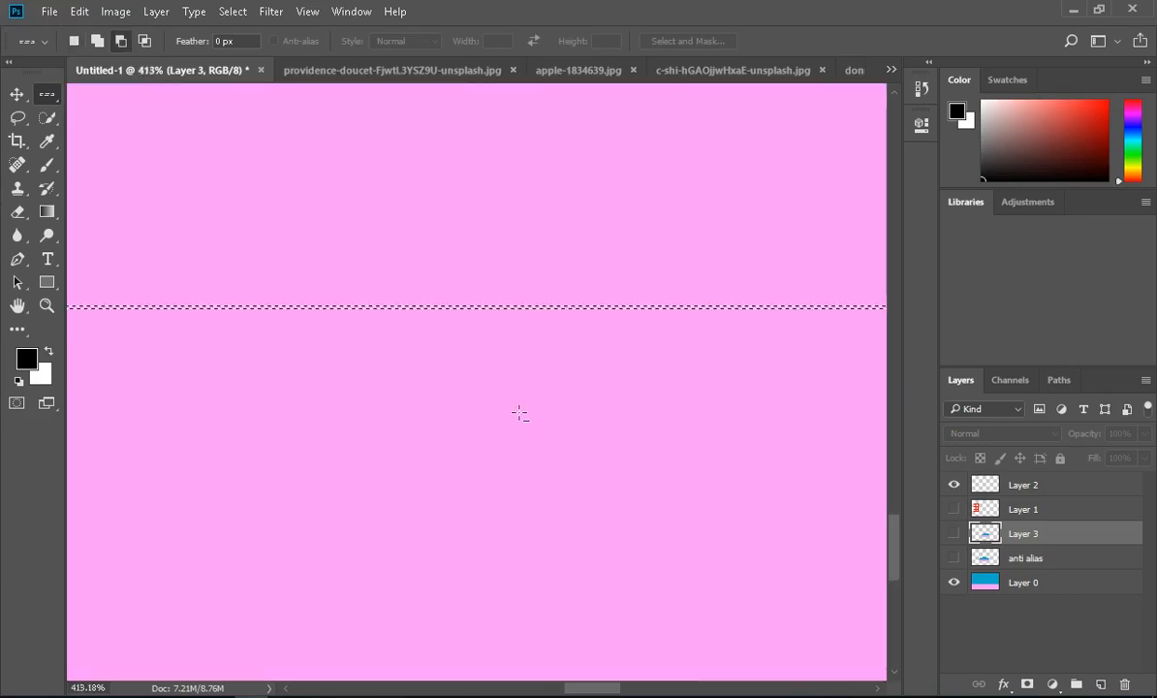
Place single-row selections at different heights in the blue area at 3200% magnification, each replacing the previous one
scroll(520, 478, down, 10)
scroll(520, 476, down, 10)
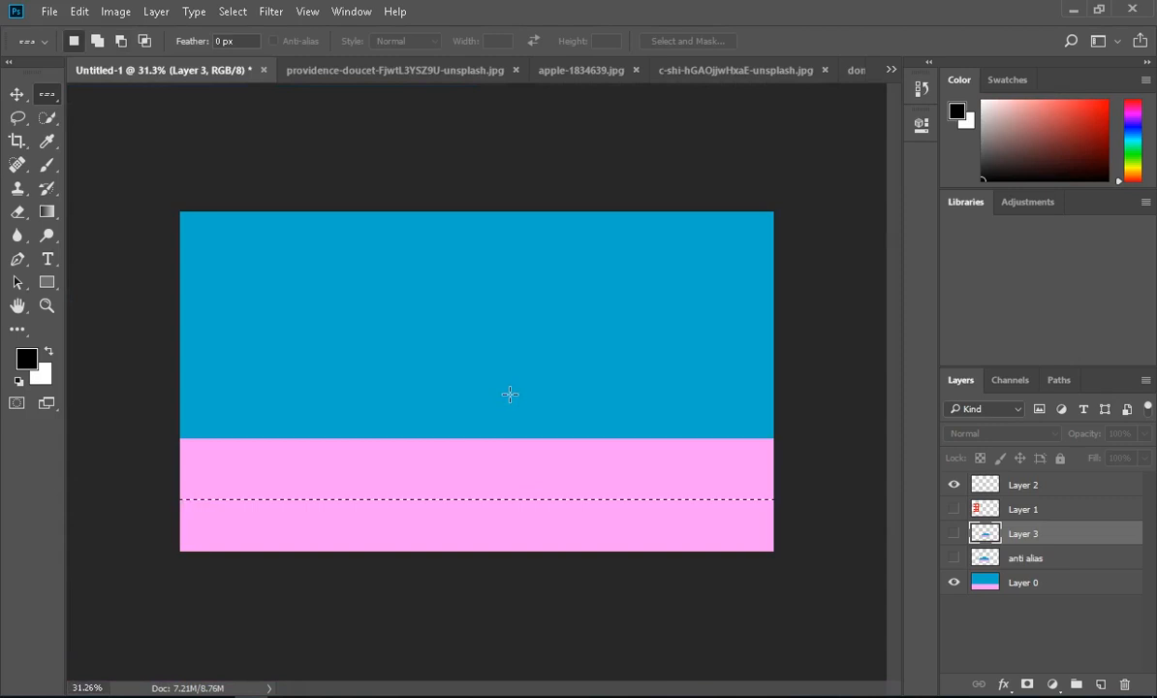
click(514, 402)
scroll(504, 340, up, 15)
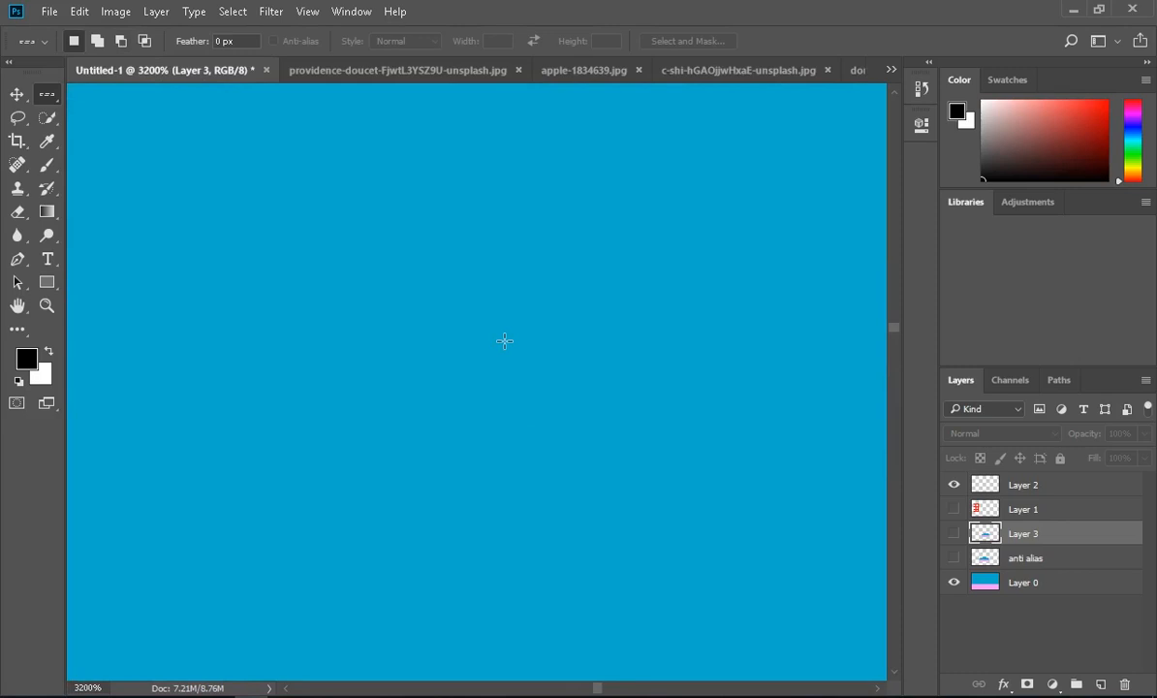
click(368, 243)
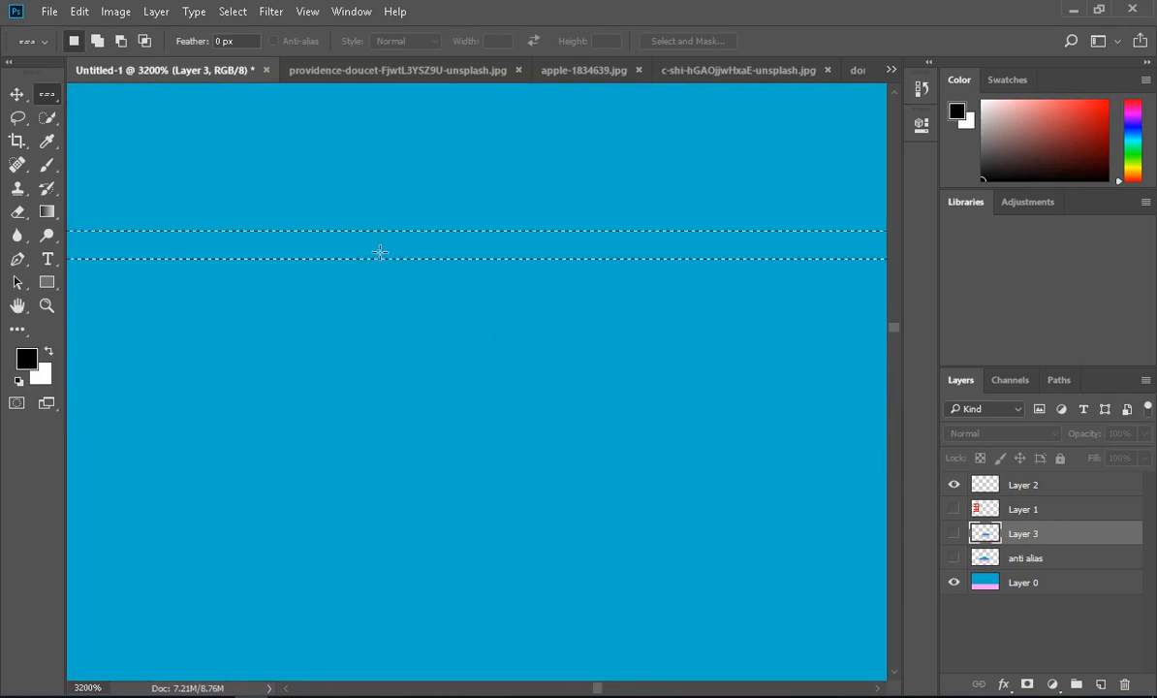
click(460, 300)
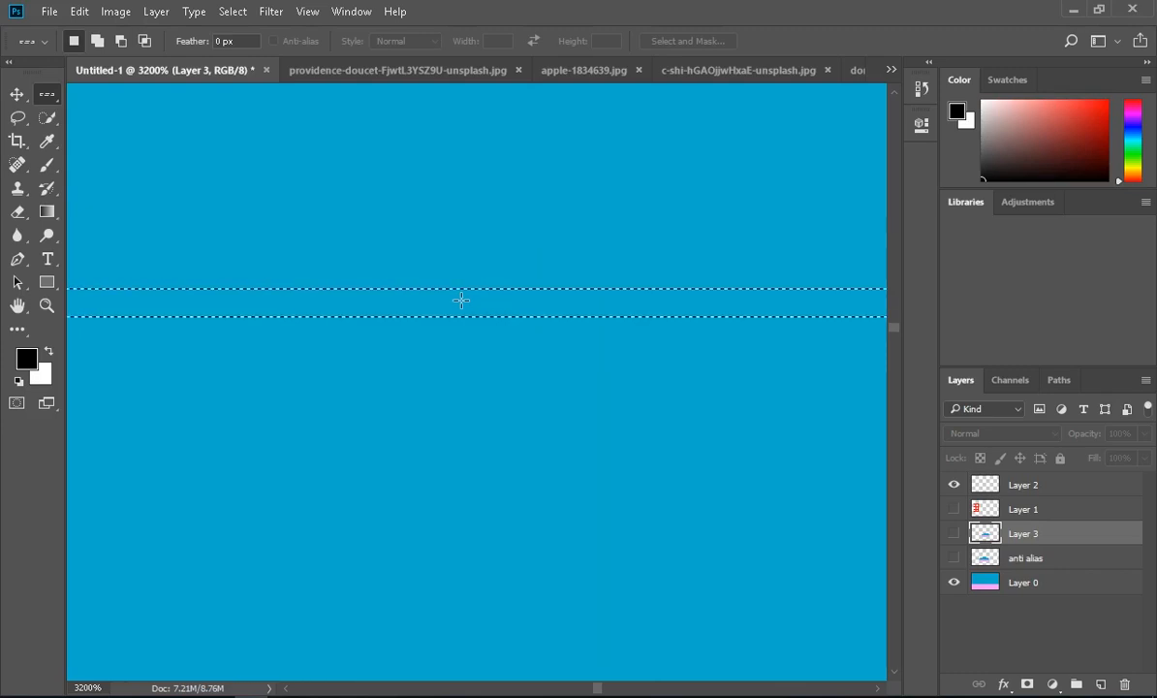
click(390, 184)
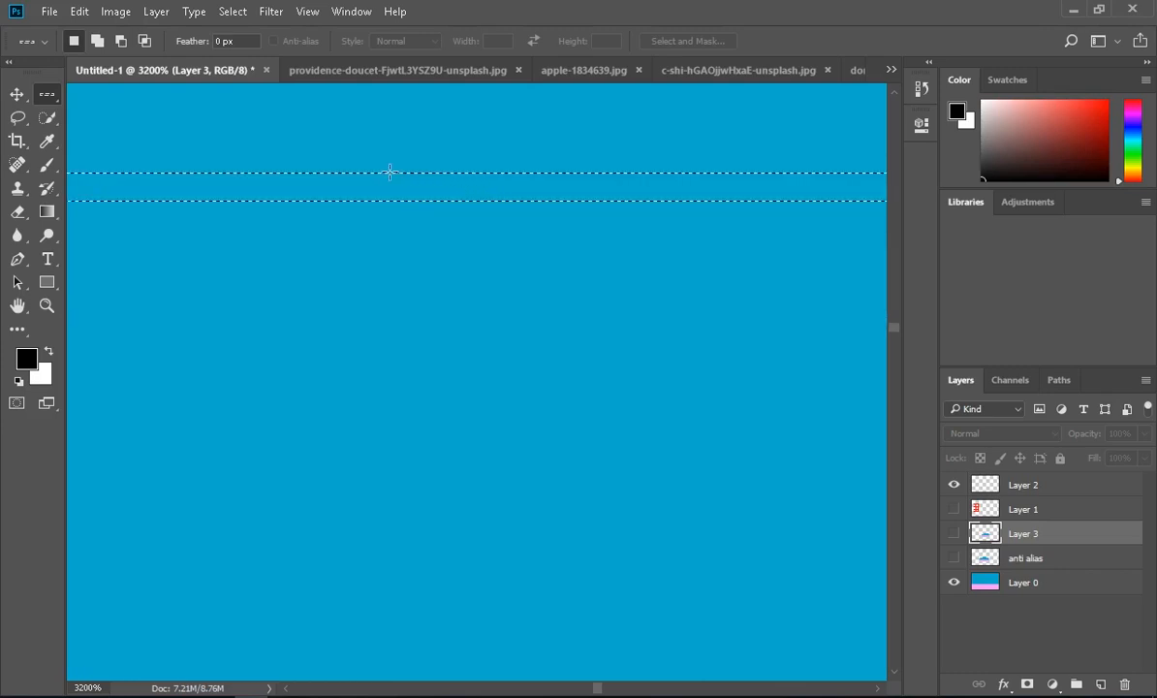
Switch the Single Row Marquee to Add to selection and add more rows below the existing one in the blue area
click(123, 40)
click(98, 43)
click(238, 247)
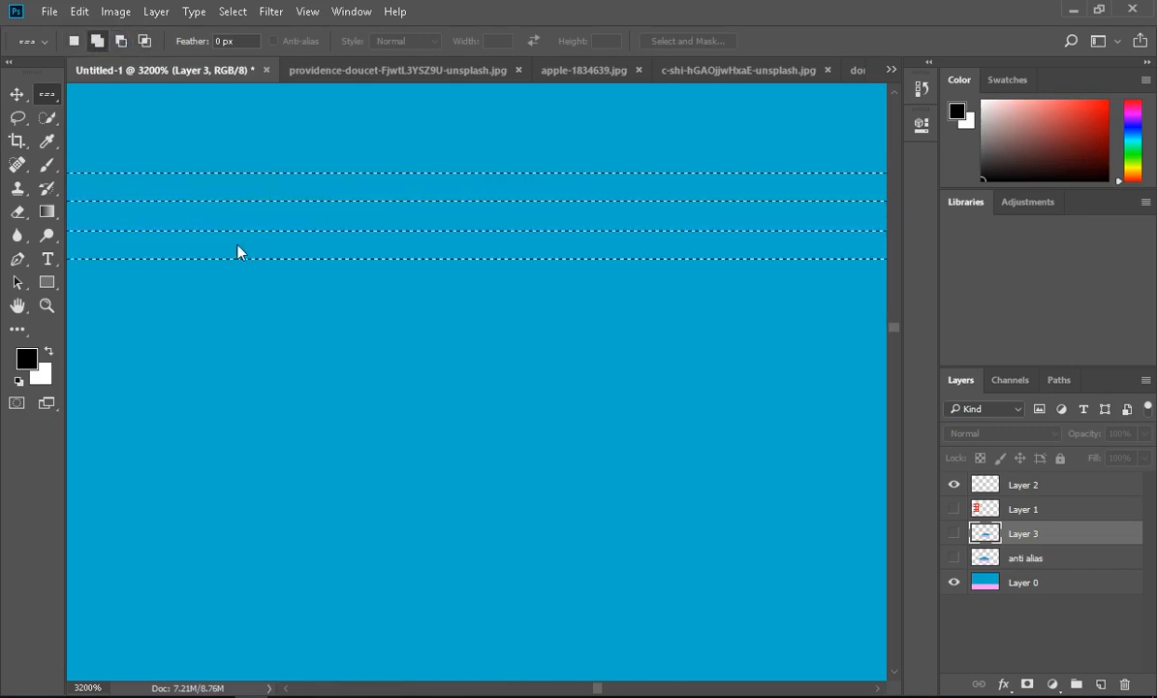
click(276, 315)
click(284, 338)
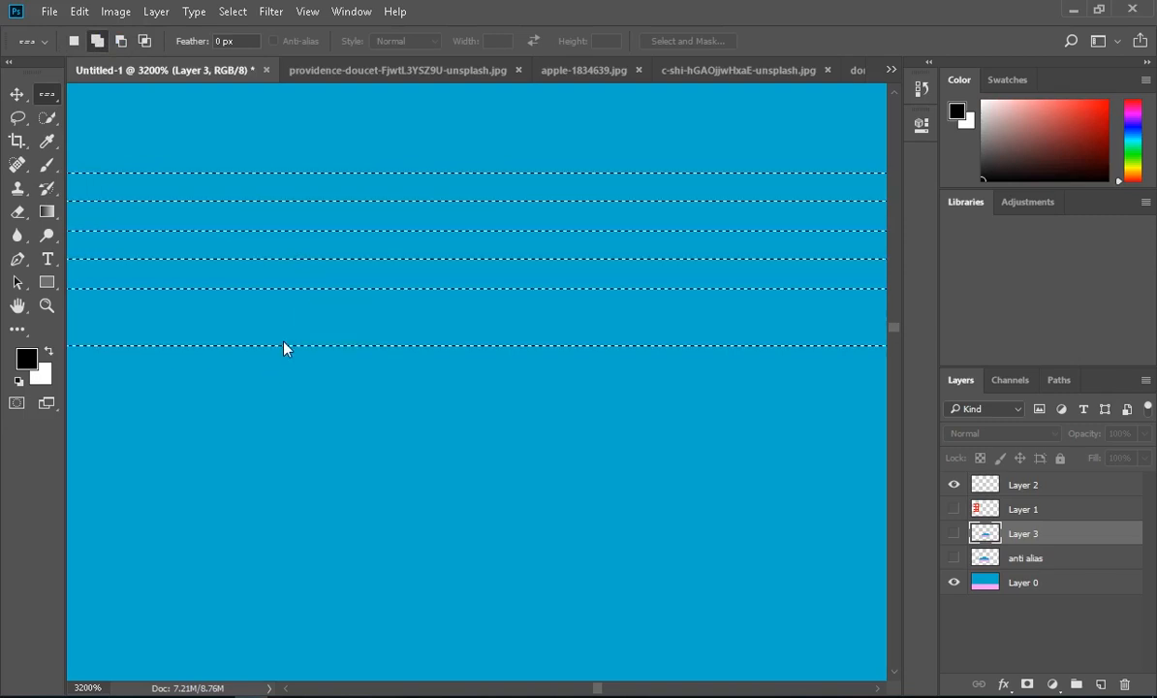
click(283, 382)
click(284, 410)
click(285, 440)
click(291, 470)
click(286, 420)
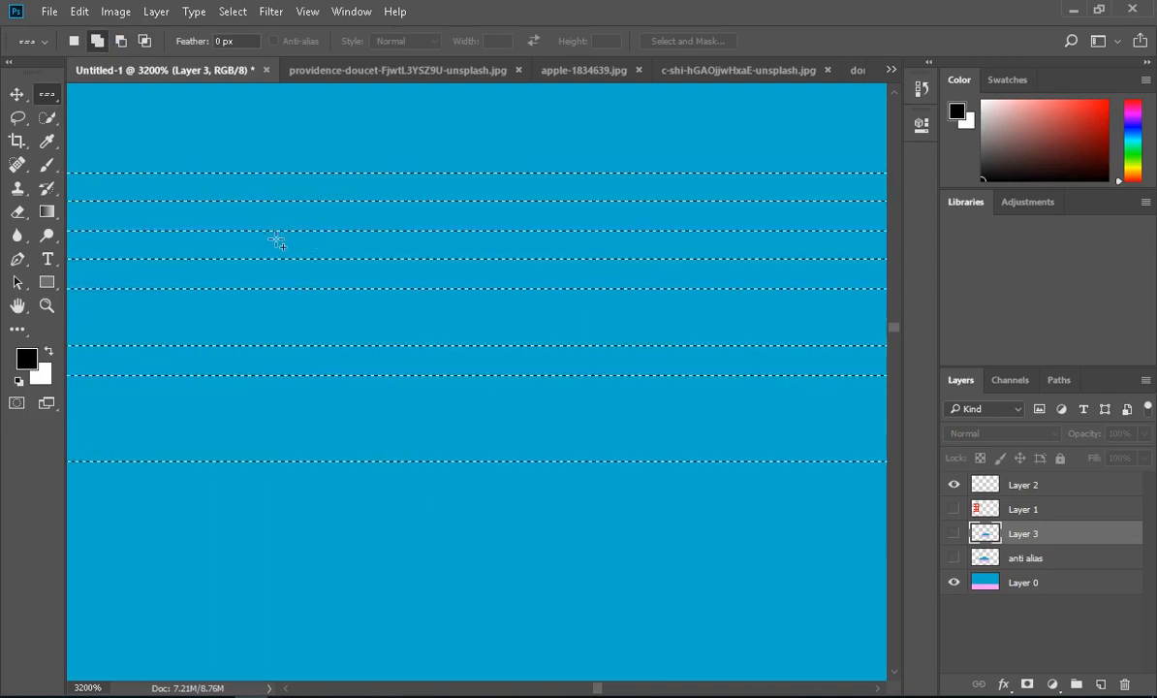
click(277, 271)
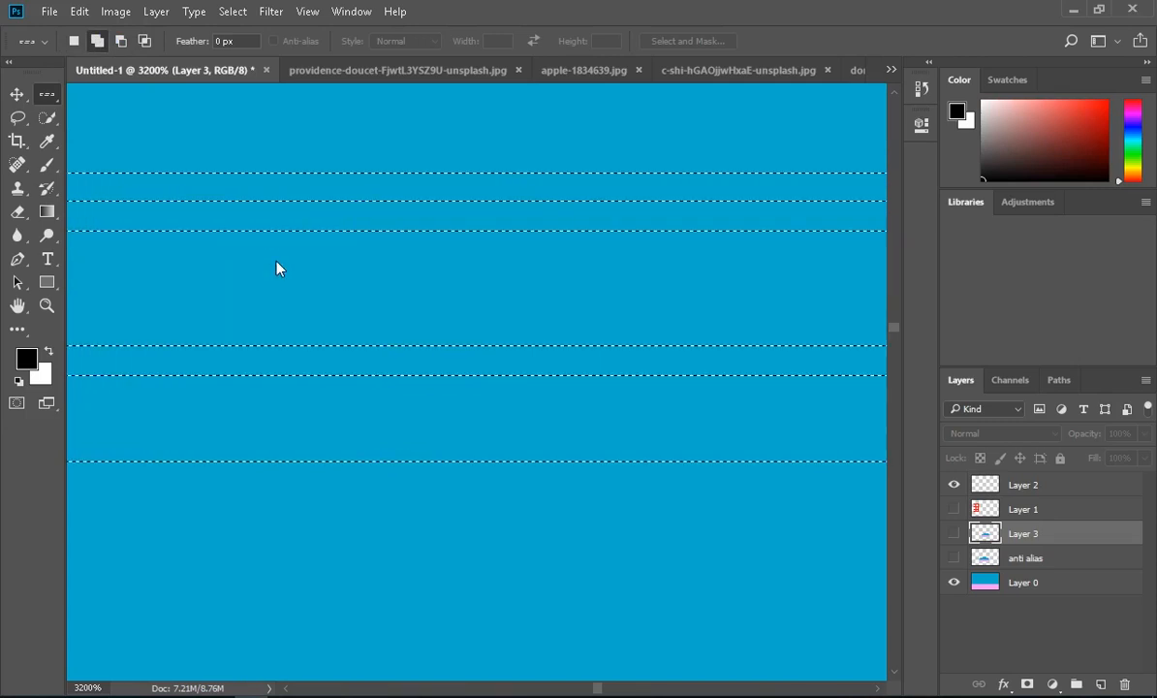
click(204, 294)
Deselect everything and select five single-pixel rows in the blue area, leaving a one-pixel gap between neighbouring rows
key(ctrl+d)
click(289, 194)
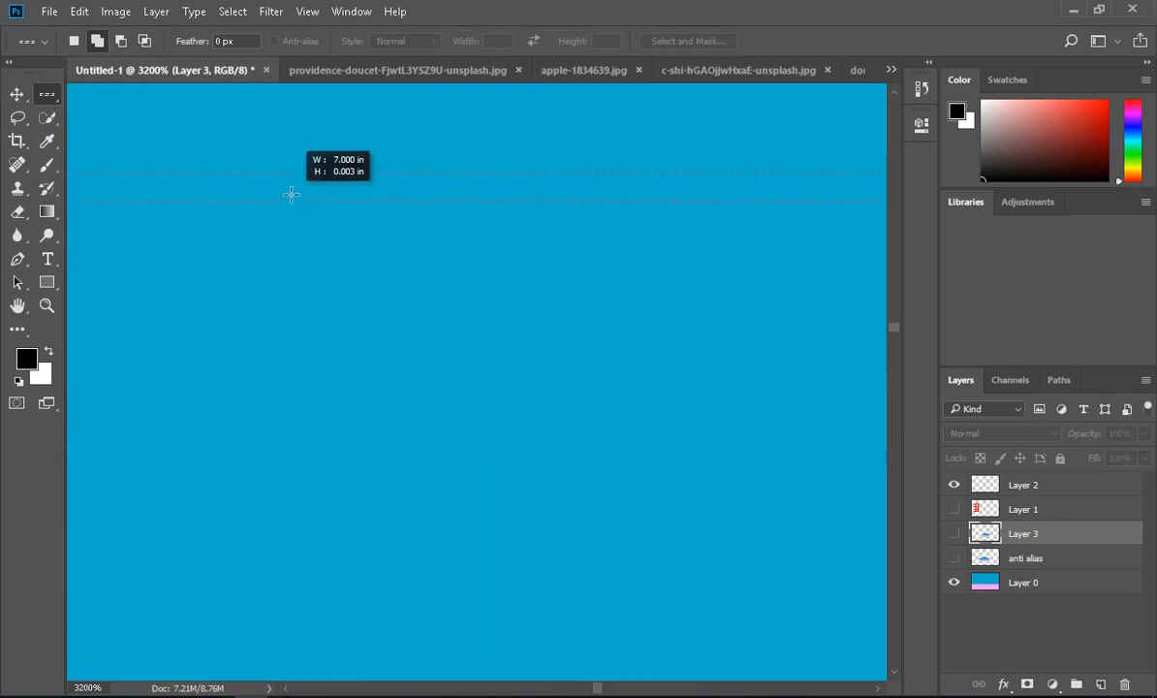
click(315, 237)
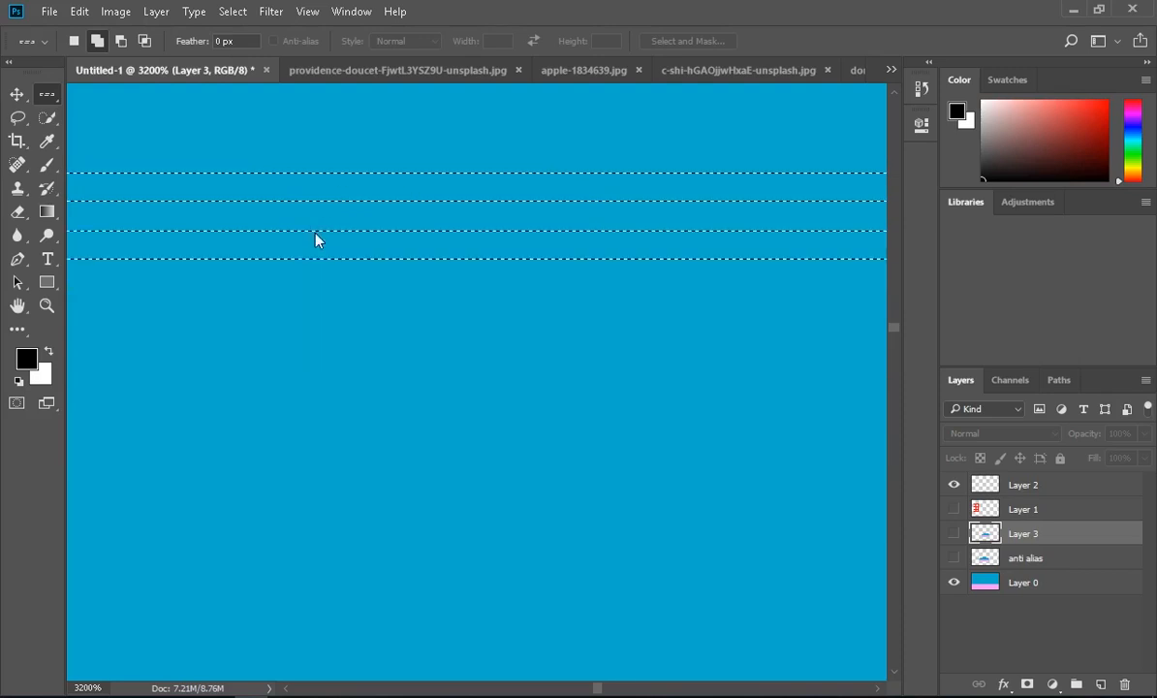
click(327, 295)
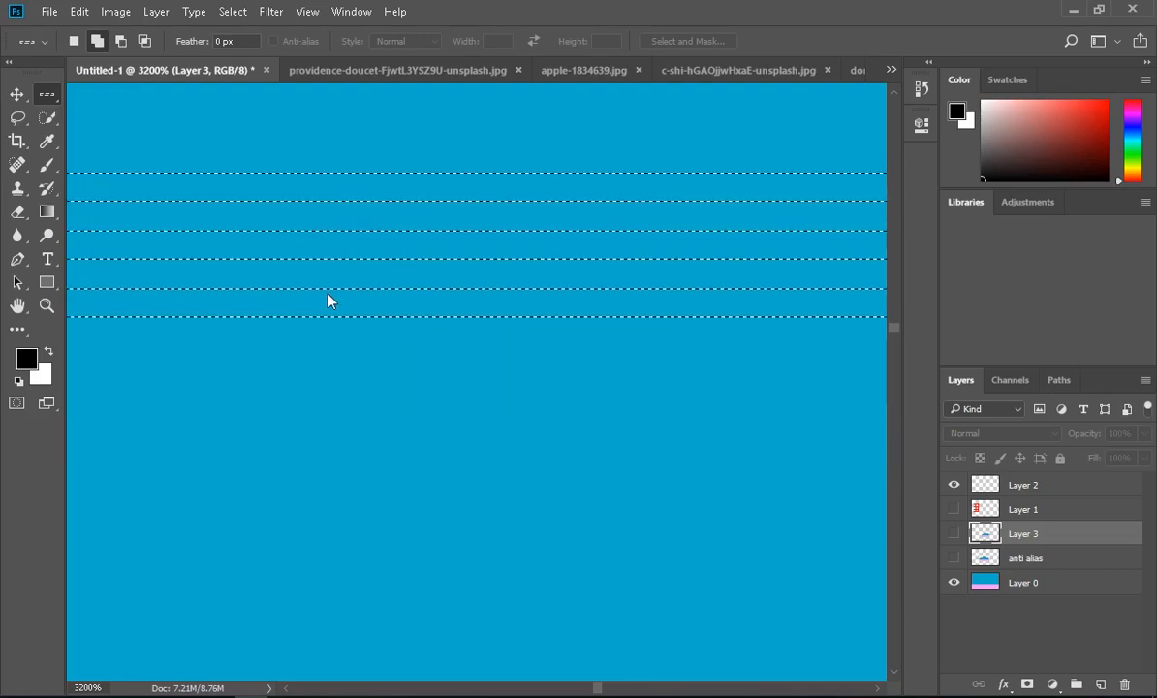
click(337, 362)
click(356, 419)
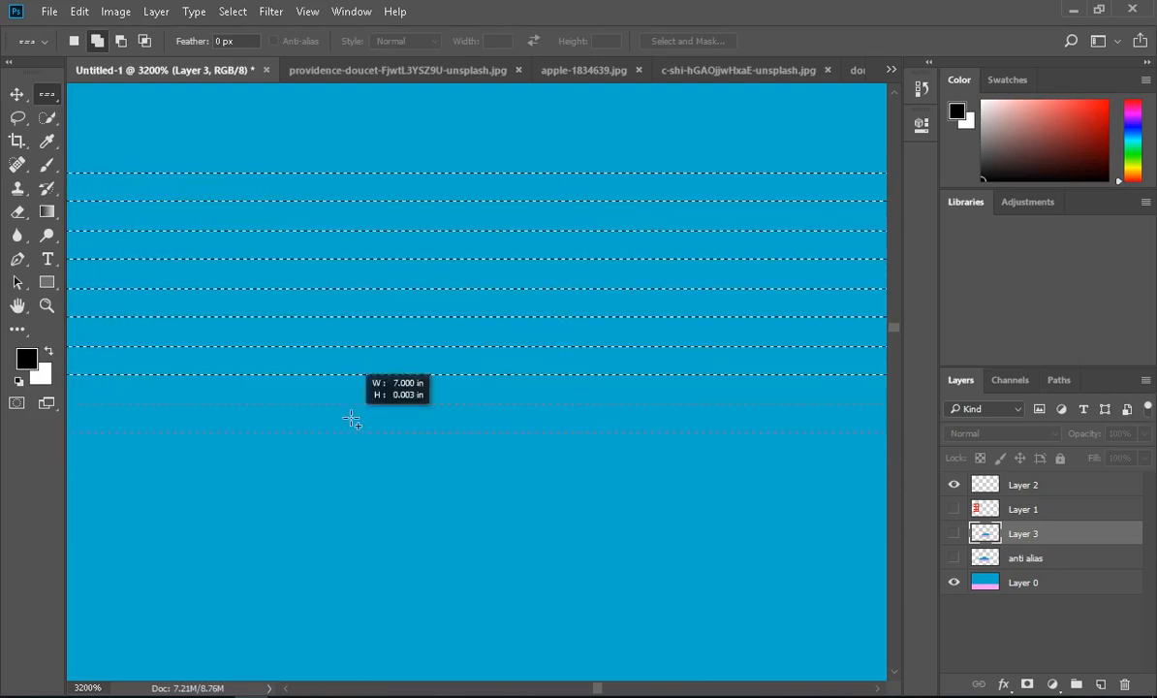
Add more single-pixel rows below the existing ones to extend the striped selection farther down the blue area
click(345, 451)
click(375, 529)
click(371, 591)
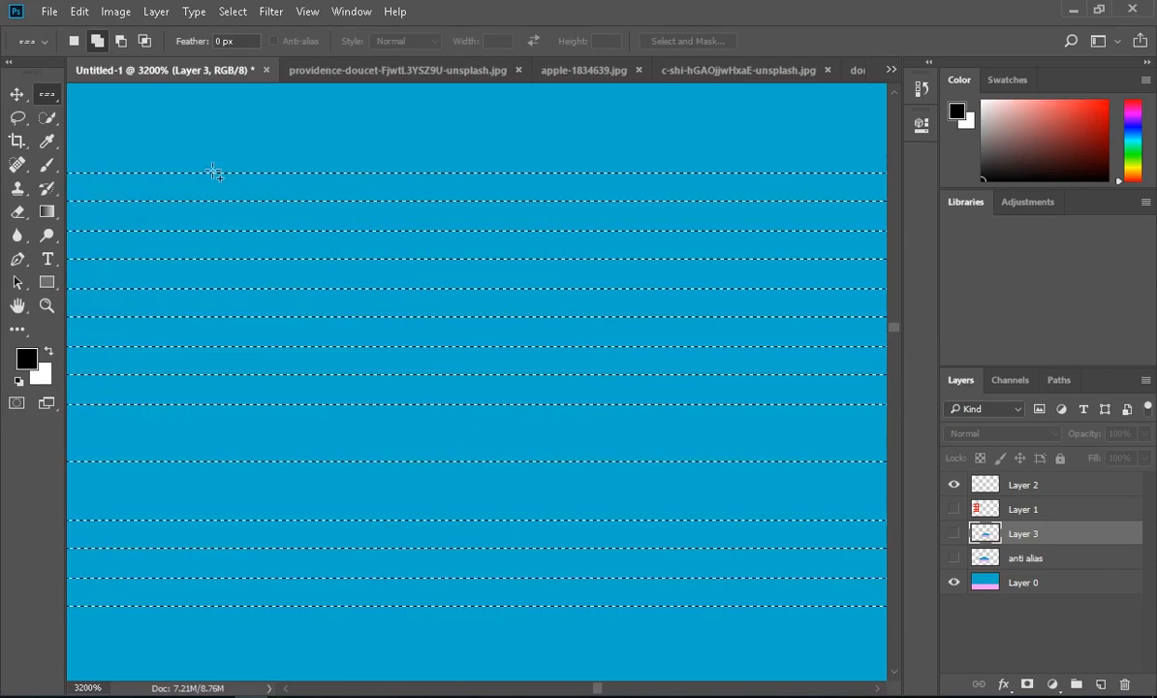
Delete the selected rows from Layer 0, deselect, inspect the transparent stripes, and undo the deletion
scroll(326, 224, down, 5)
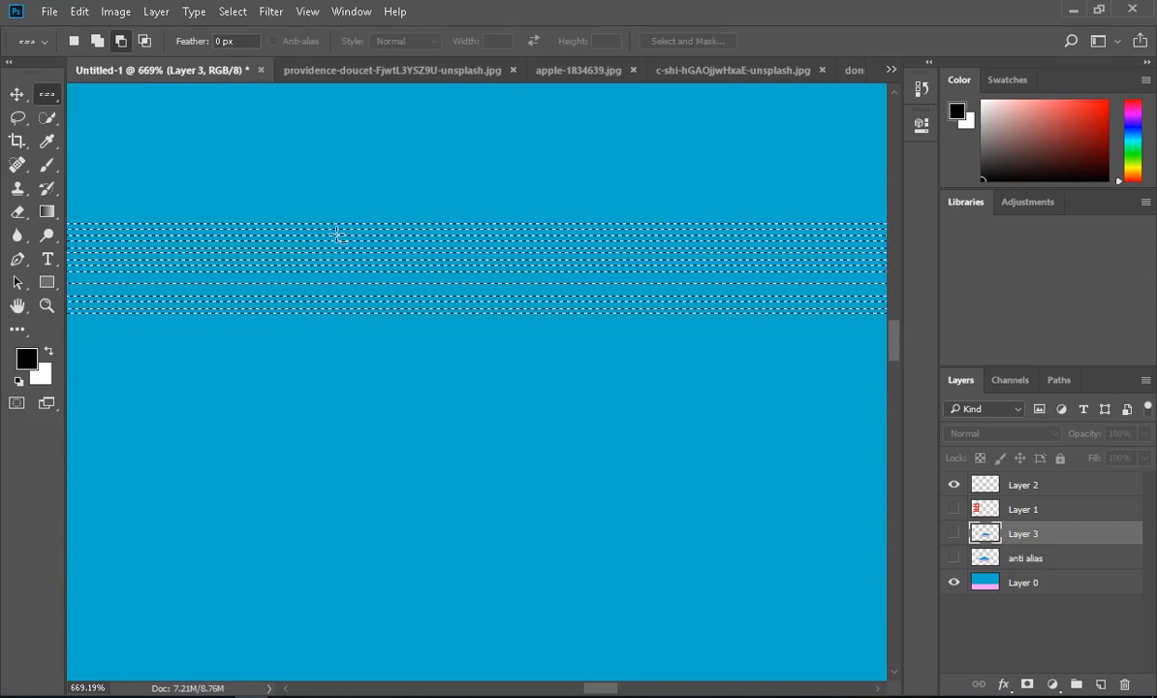
scroll(366, 344, down, 5)
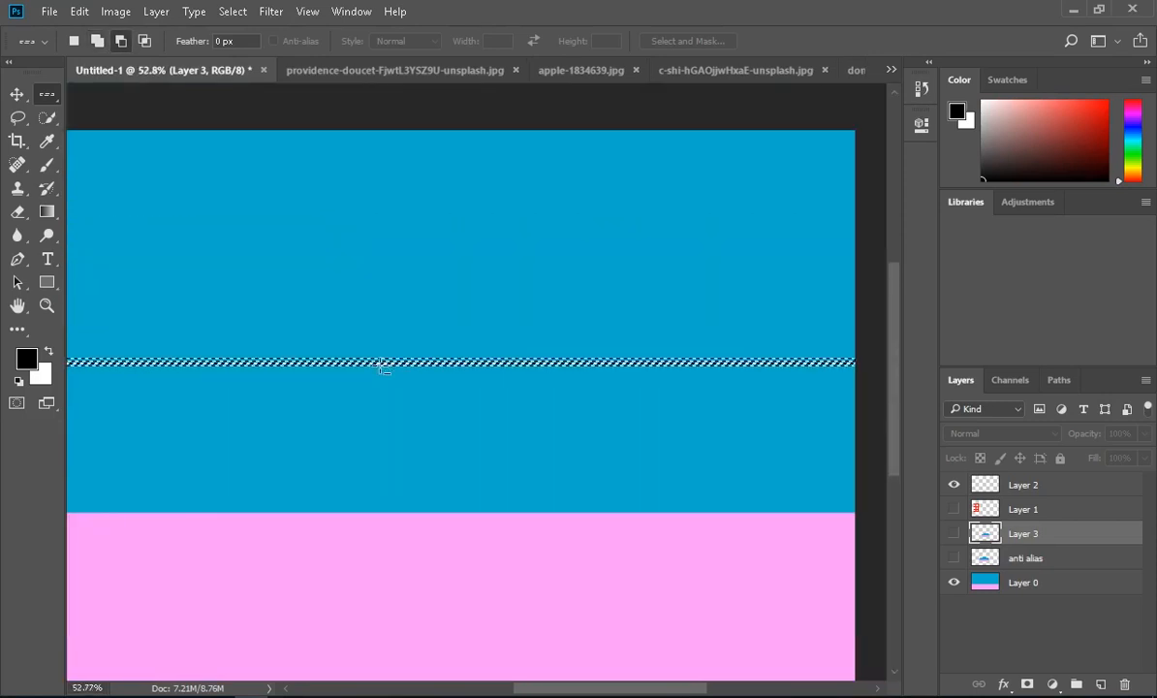
scroll(382, 361, up, 1)
scroll(378, 363, up, 1)
scroll(382, 367, down, 3)
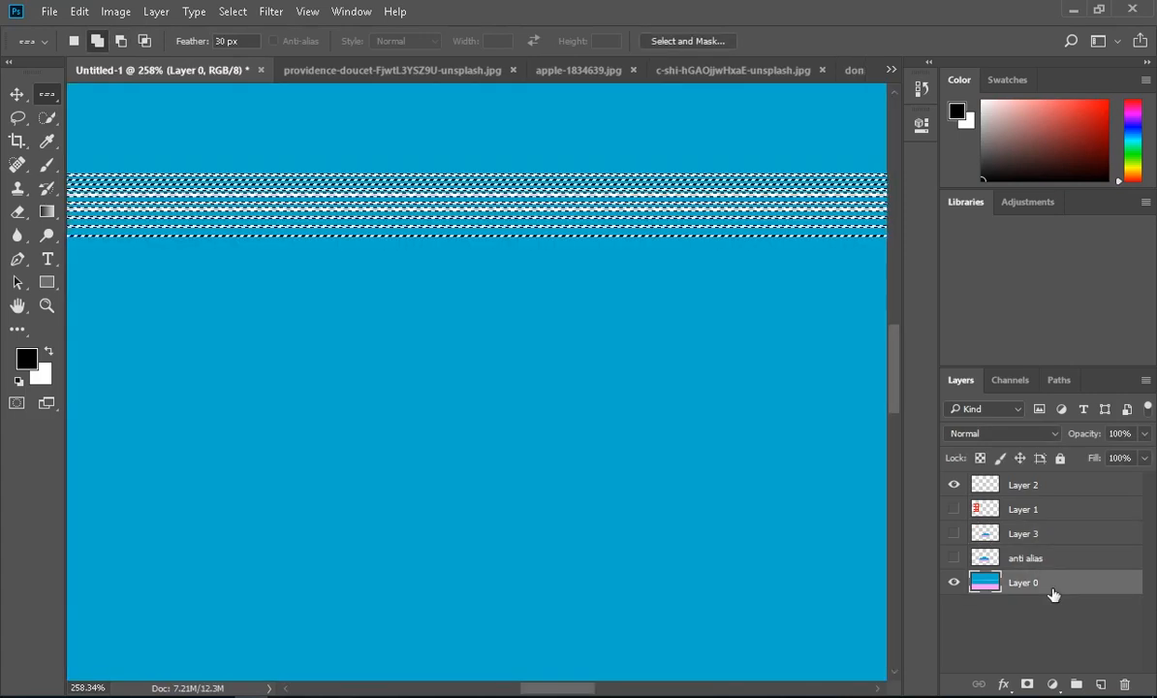
click(441, 357)
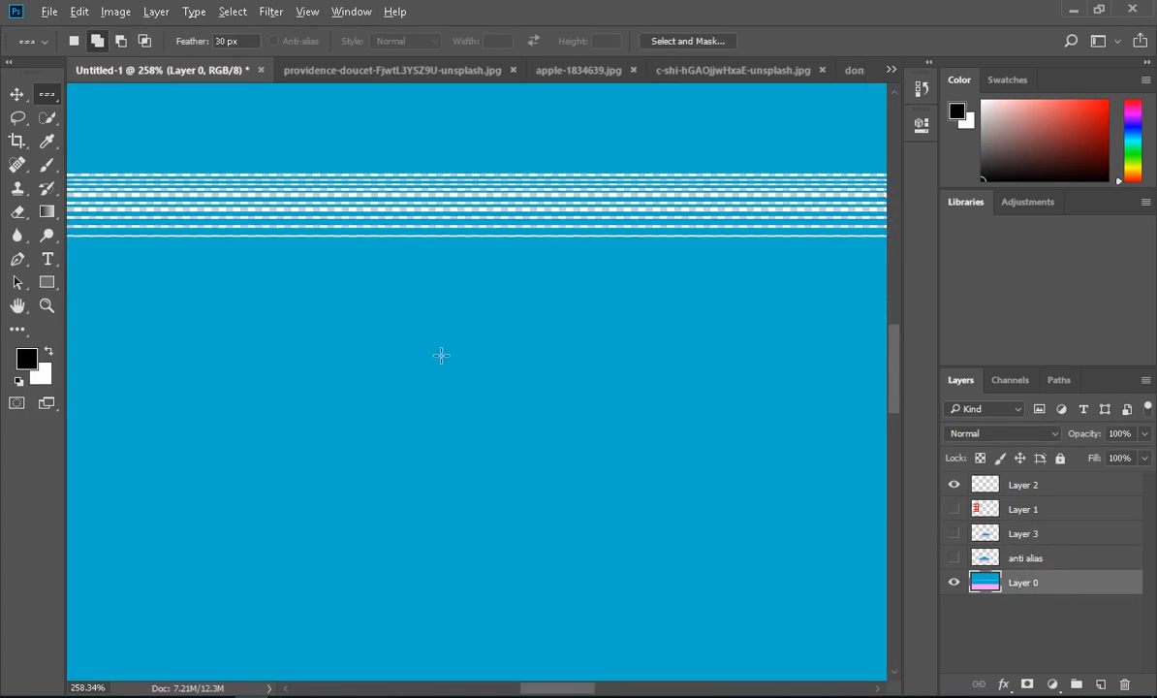
scroll(441, 356, down, 5)
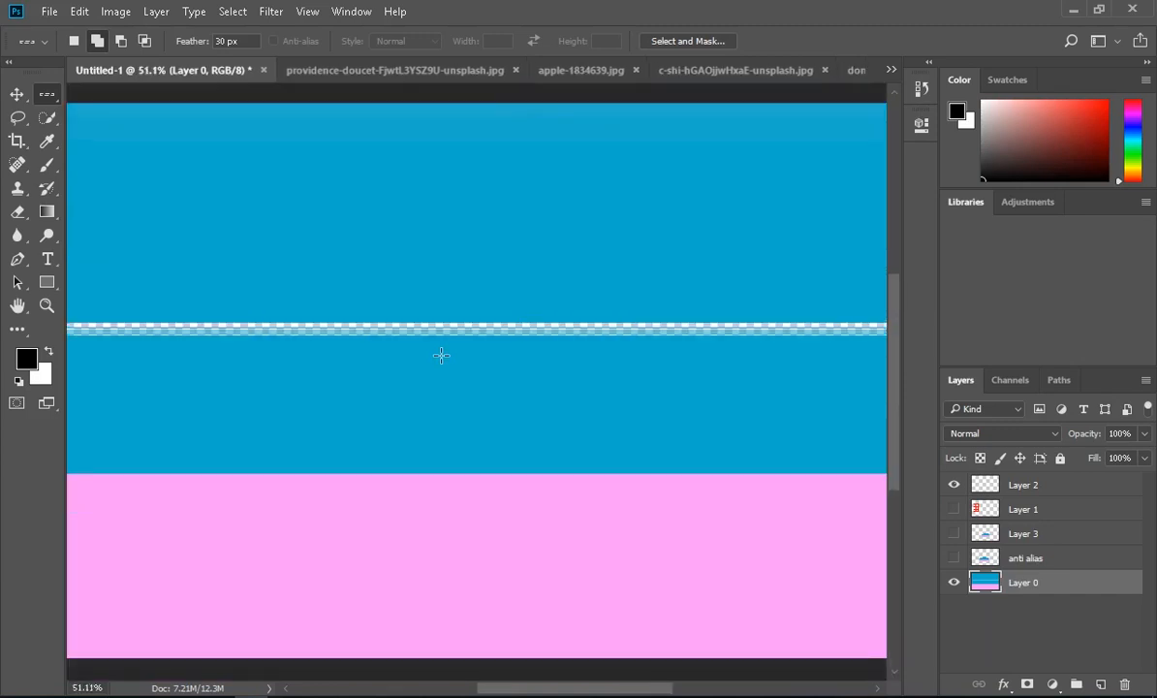
scroll(441, 356, down, 2)
scroll(441, 355, up, 1)
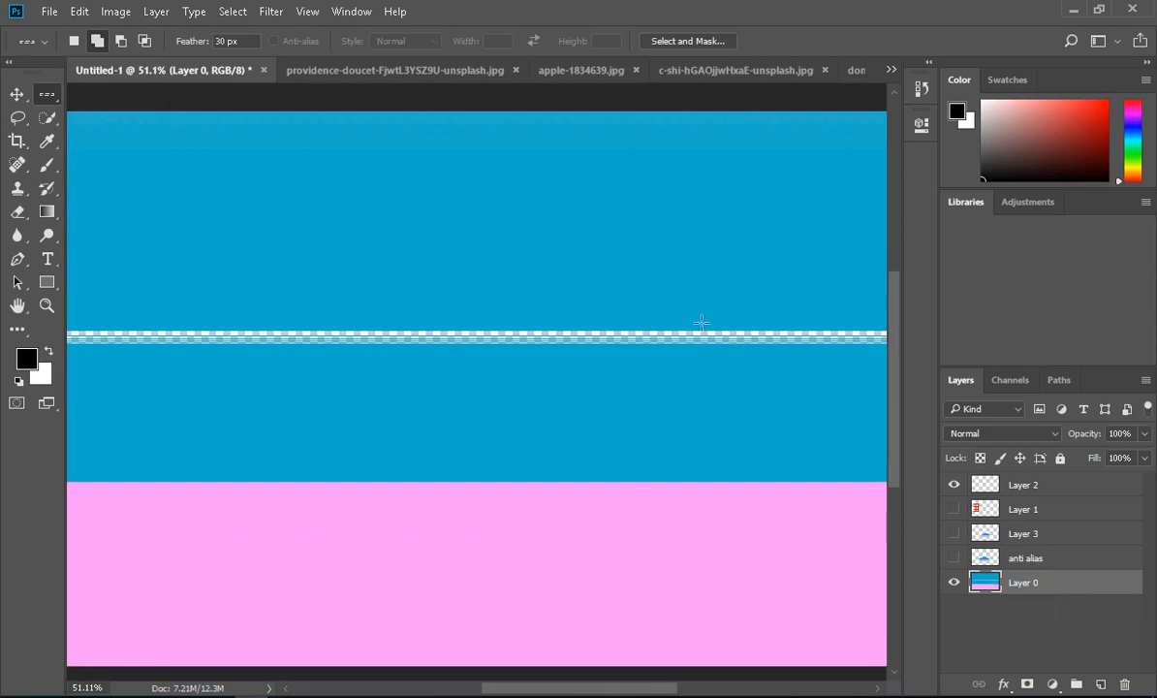
scroll(473, 332, down, 1)
Select a one-pixel-wide column across the full canvas height with the Single Column Marquee Tool
right_click(46, 94)
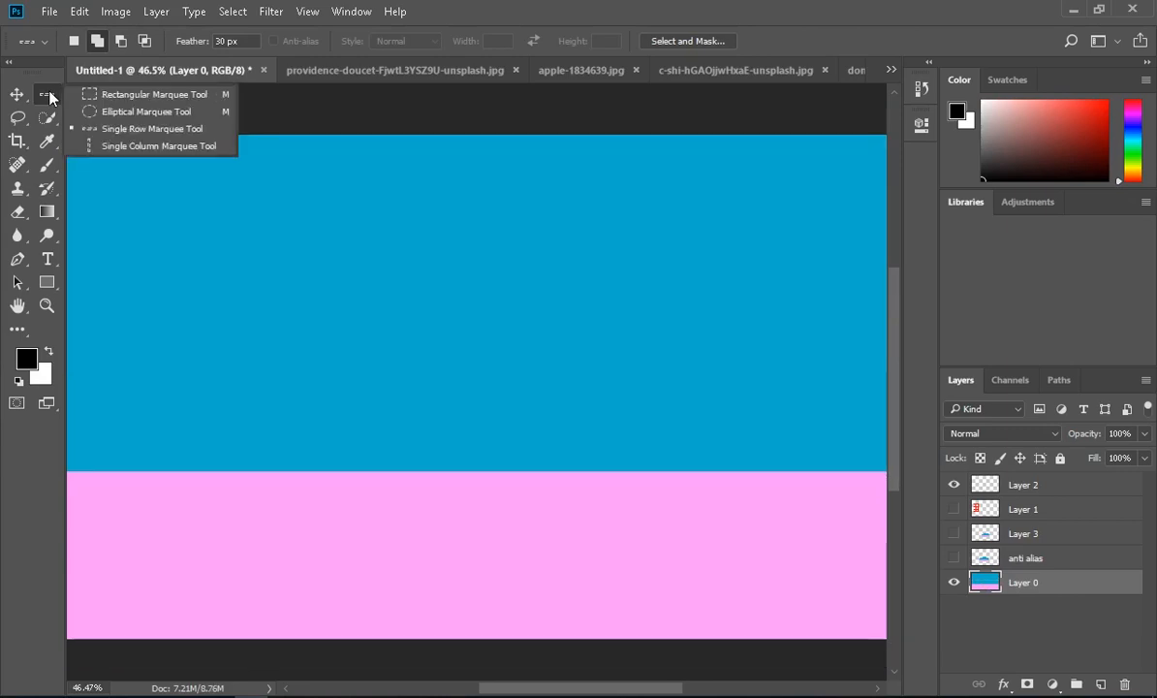
click(117, 146)
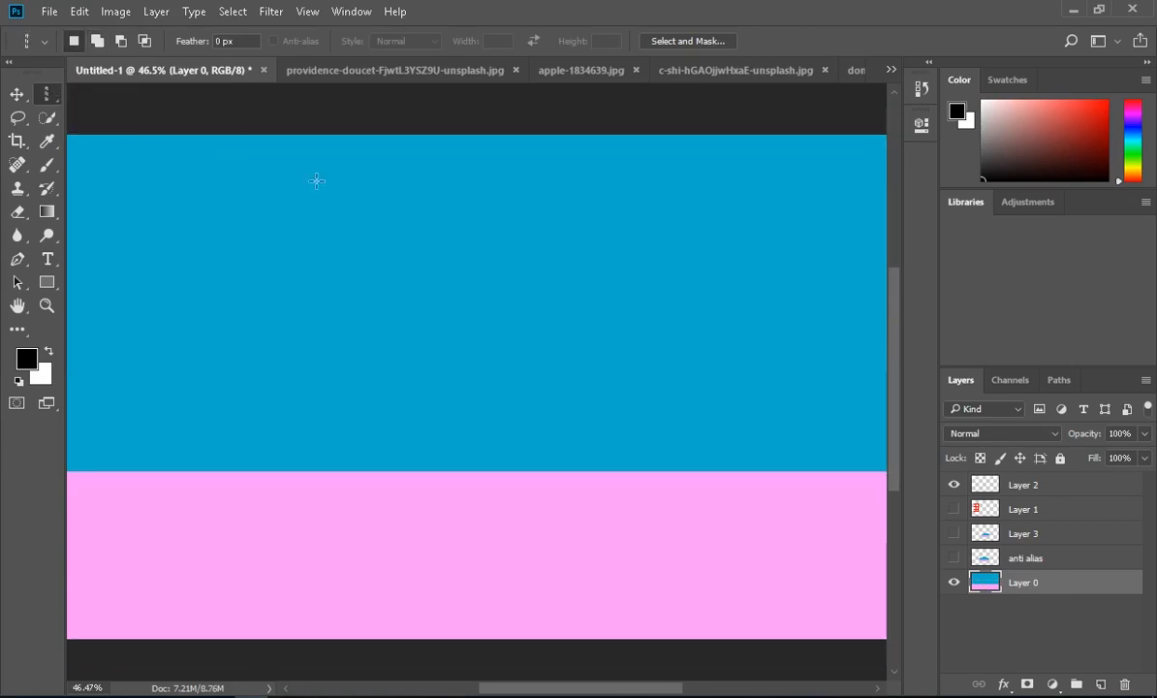
click(298, 197)
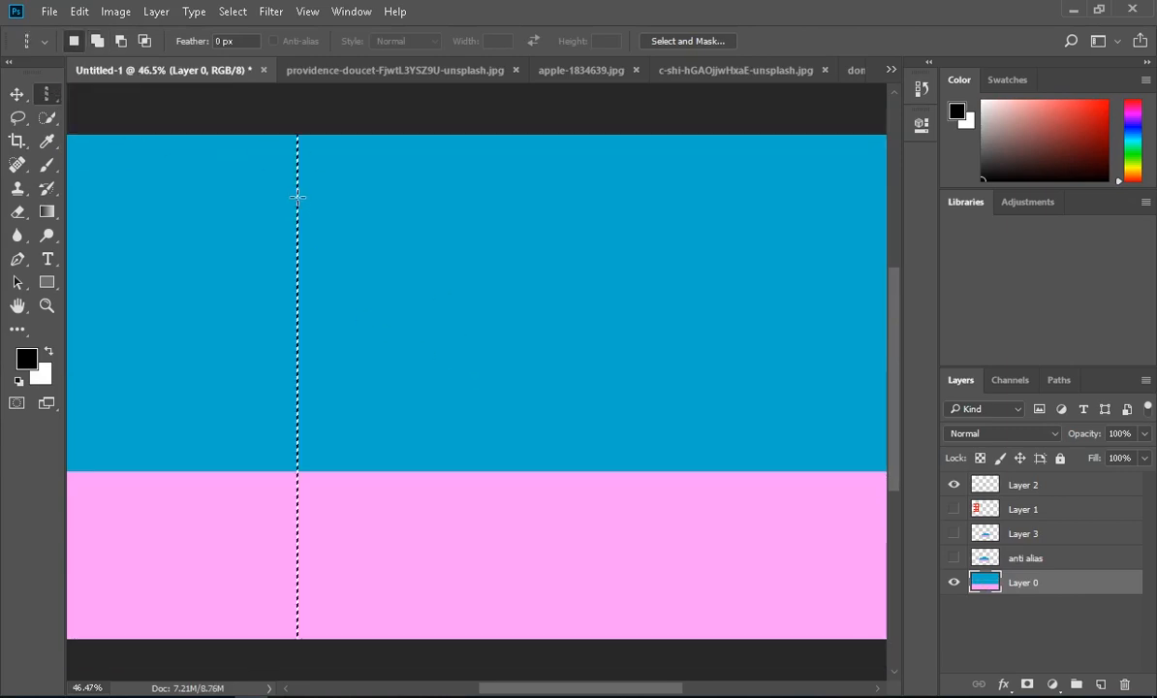
Switch the Single Column Marquee to Add to selection and add four more spaced columns beside the first
click(97, 41)
click(334, 194)
click(365, 194)
click(442, 199)
click(402, 200)
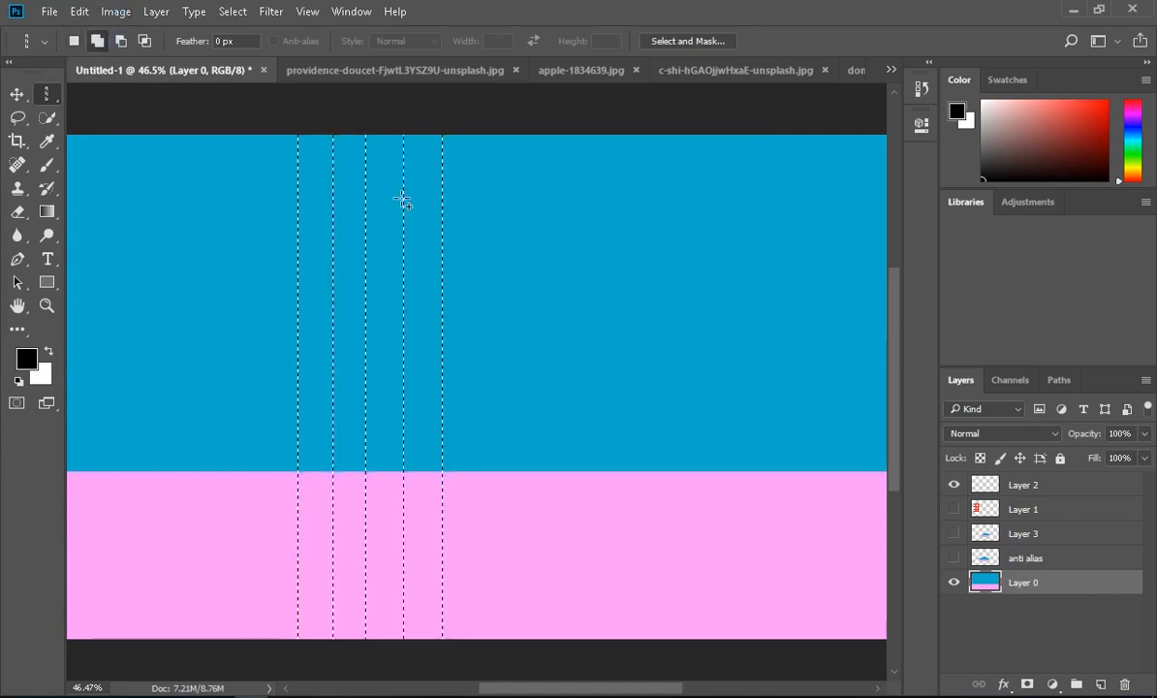
Add more single-pixel columns close beside the fourth column at 3200% magnification
scroll(403, 200, up, 6)
scroll(402, 199, up, 6)
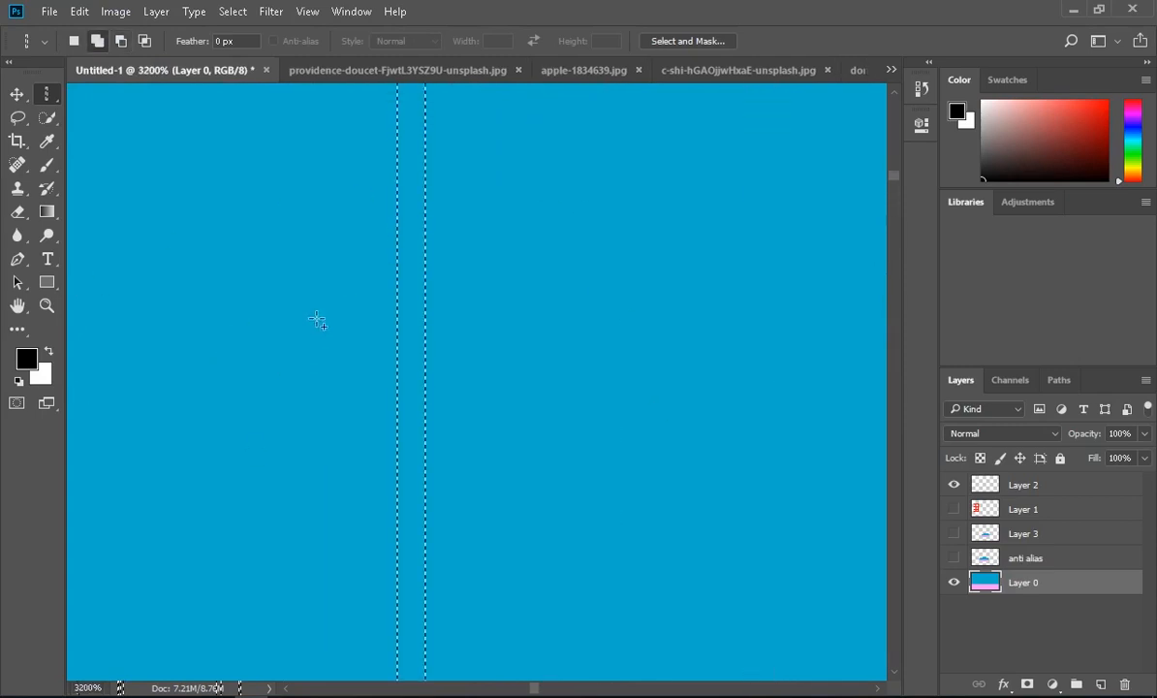
click(549, 241)
click(612, 240)
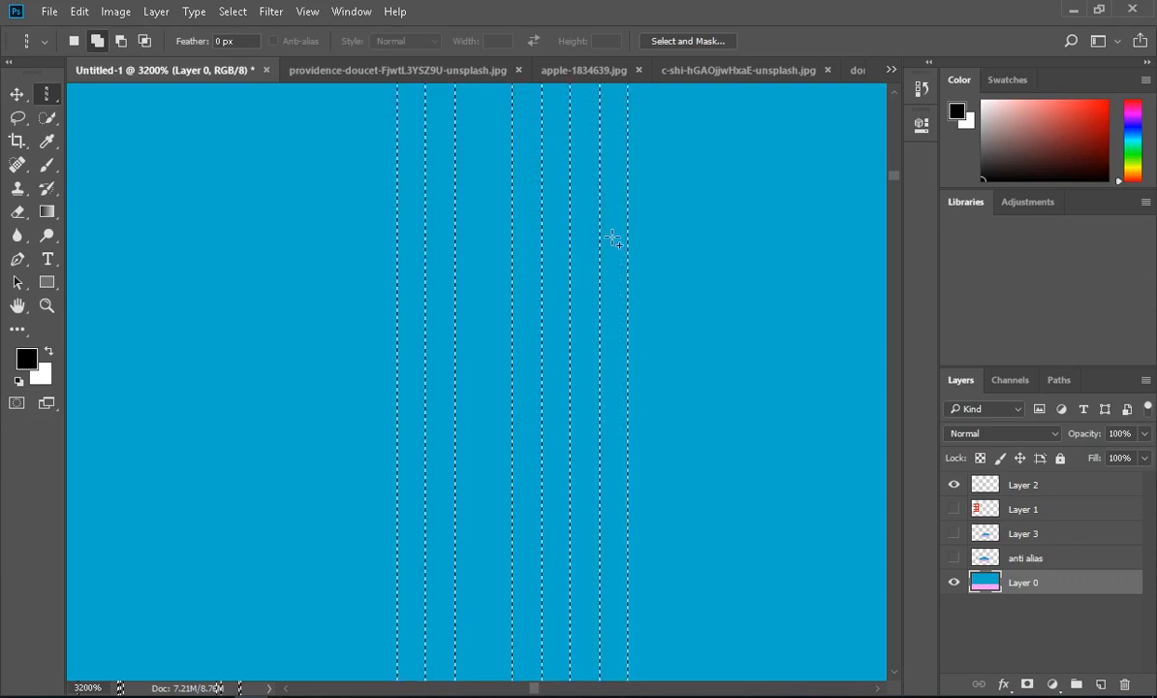
Copy the selected columns from Layer 0 to a new layer and hide Layer 0
key(alt)
scroll(613, 245, down, 10)
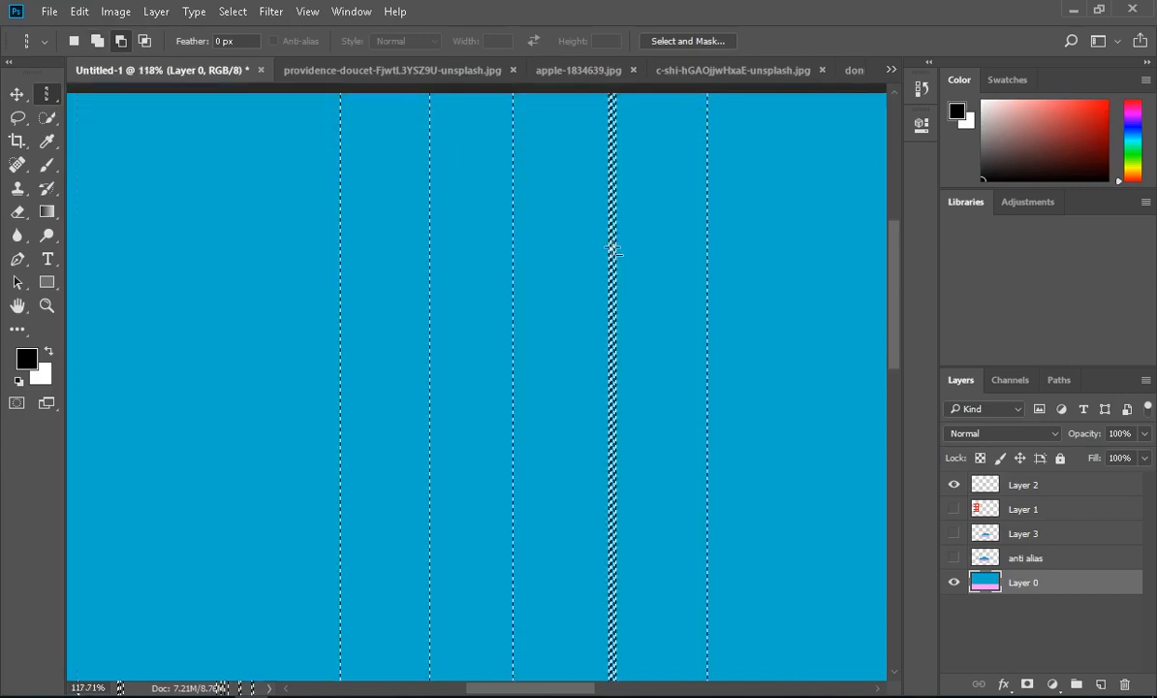
scroll(612, 249, down, 1)
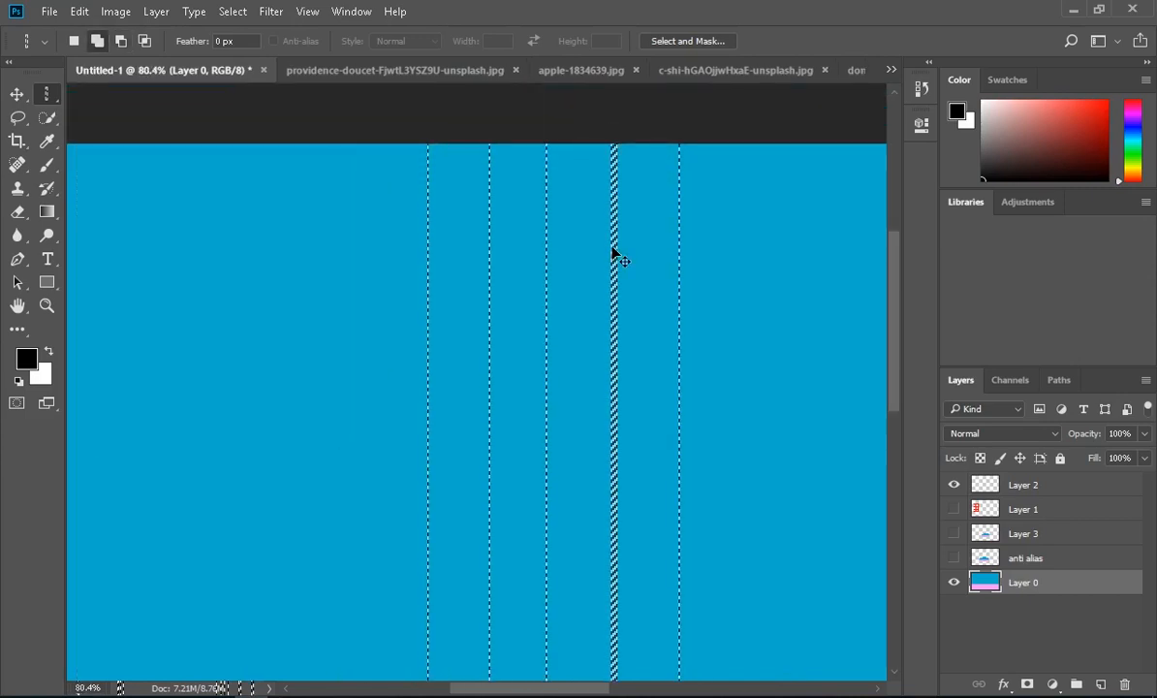
key(ctrl+j)
scroll(865, 560, down, 4)
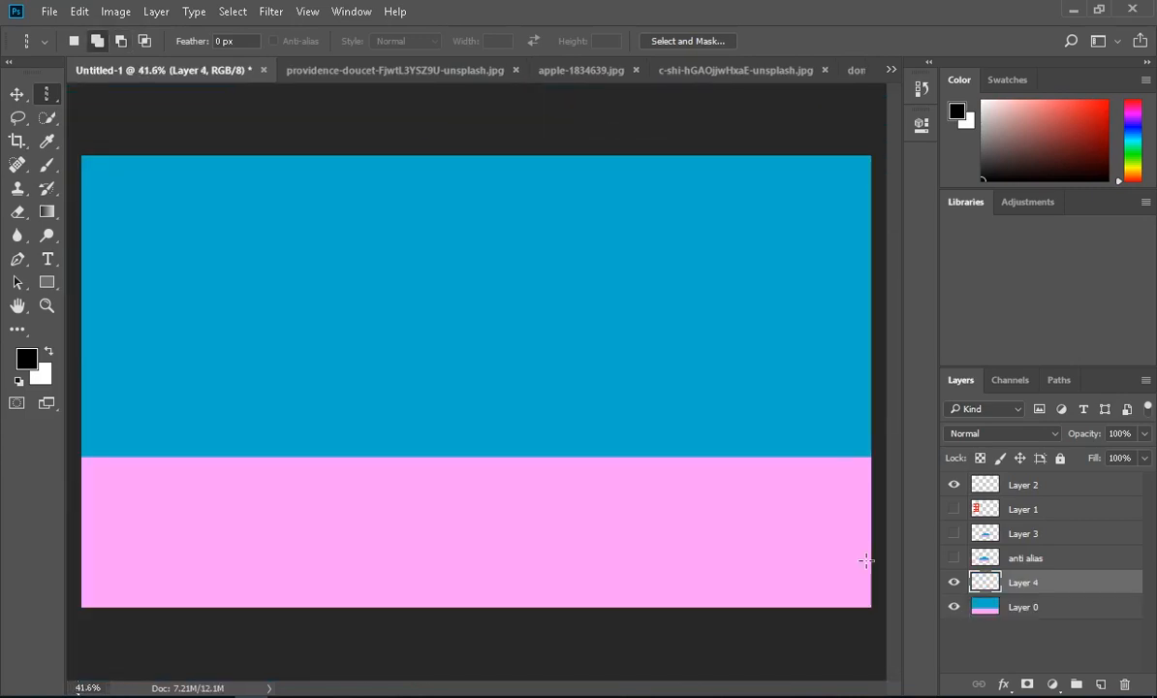
click(953, 607)
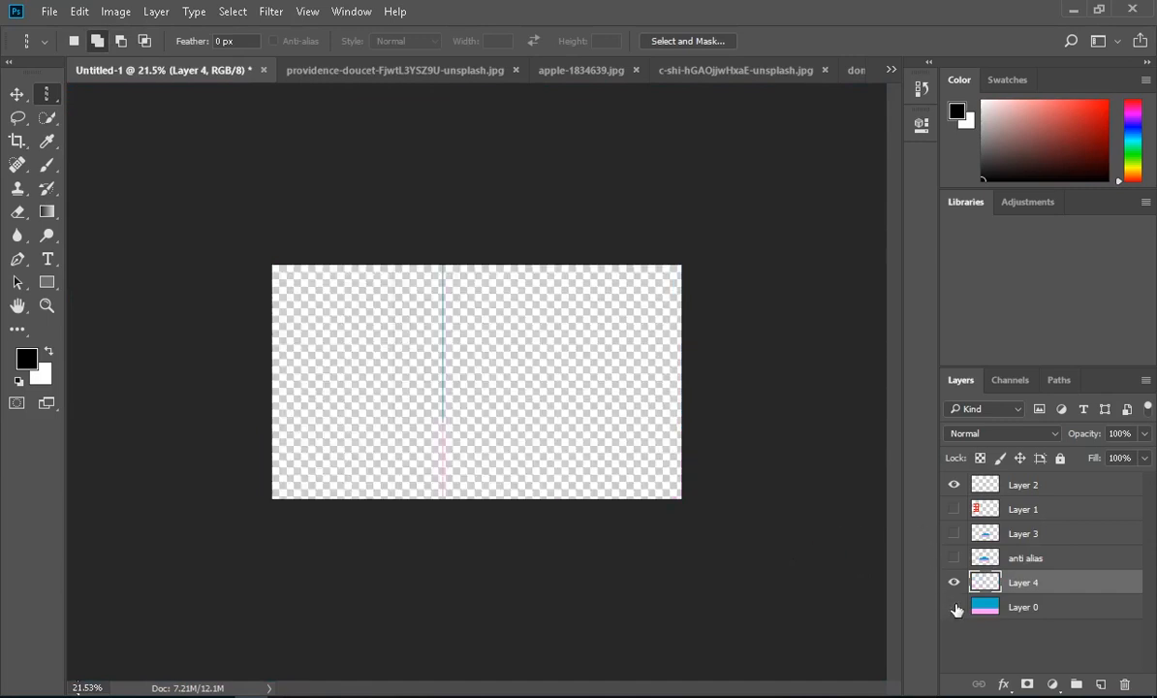
Inspect the copied column strips up close, then make Layer 0 visible again
scroll(483, 363, up, 5)
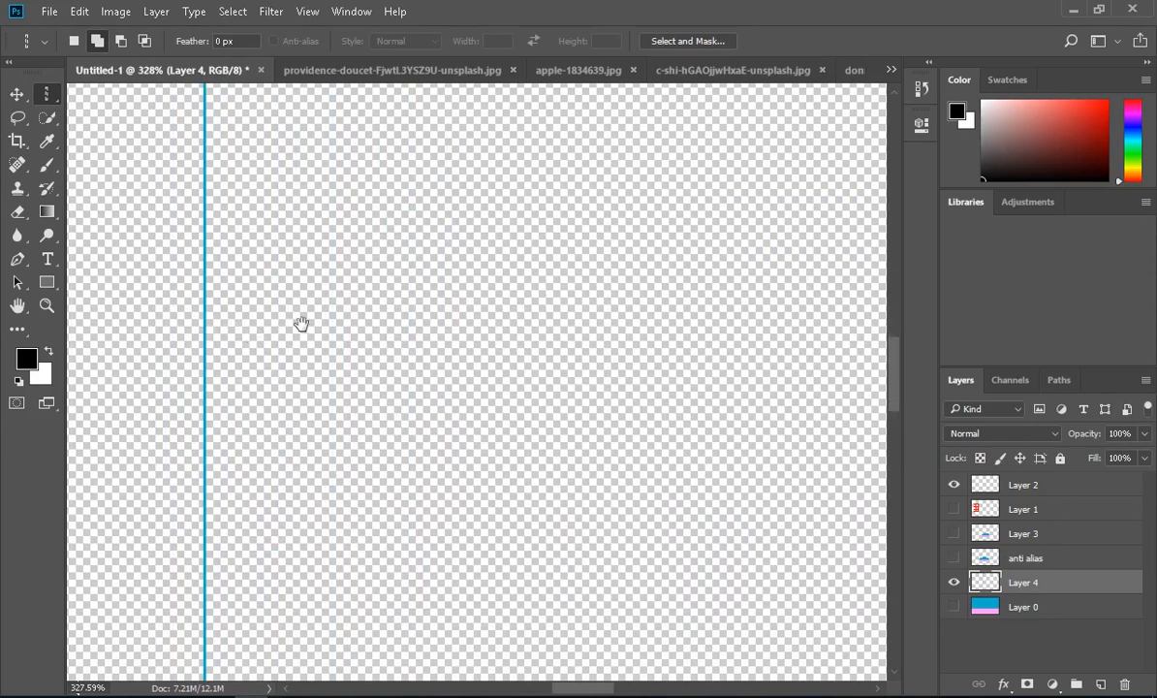
scroll(302, 324, down, 5)
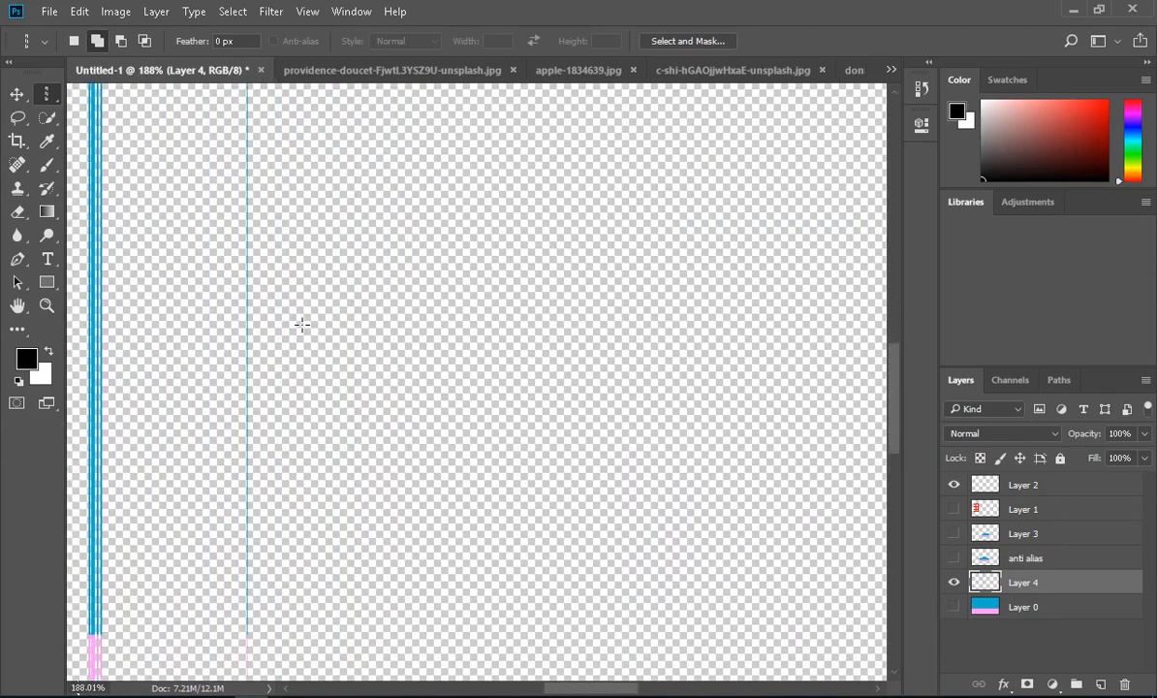
scroll(301, 324, down, 3)
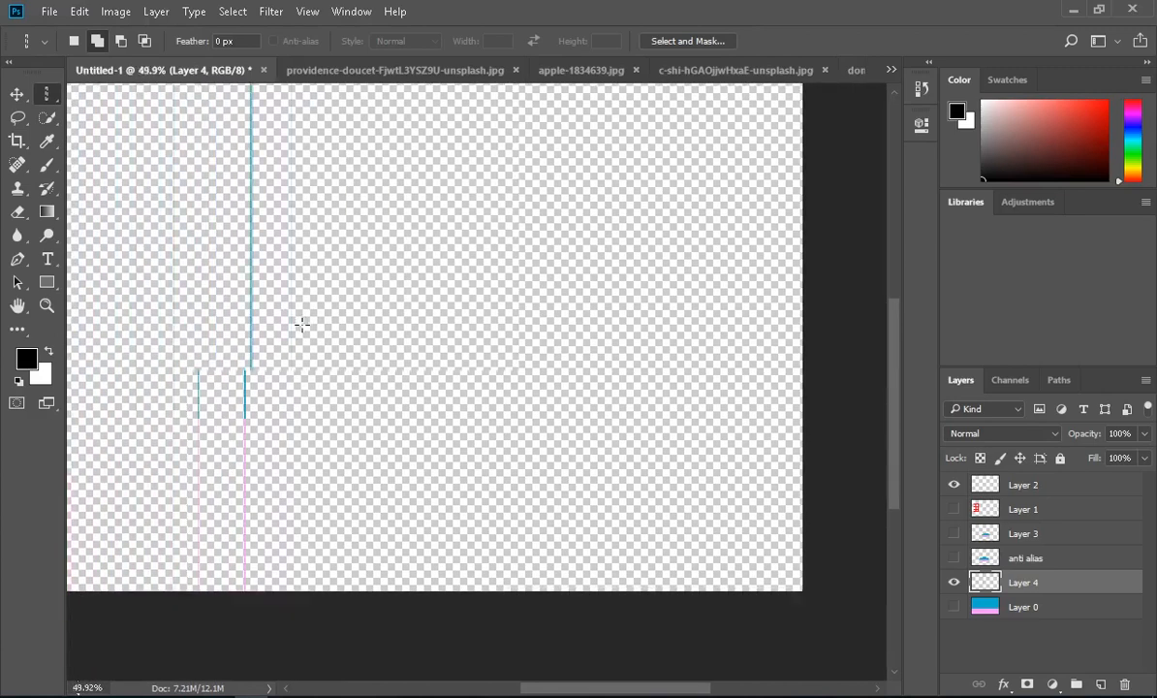
click(955, 605)
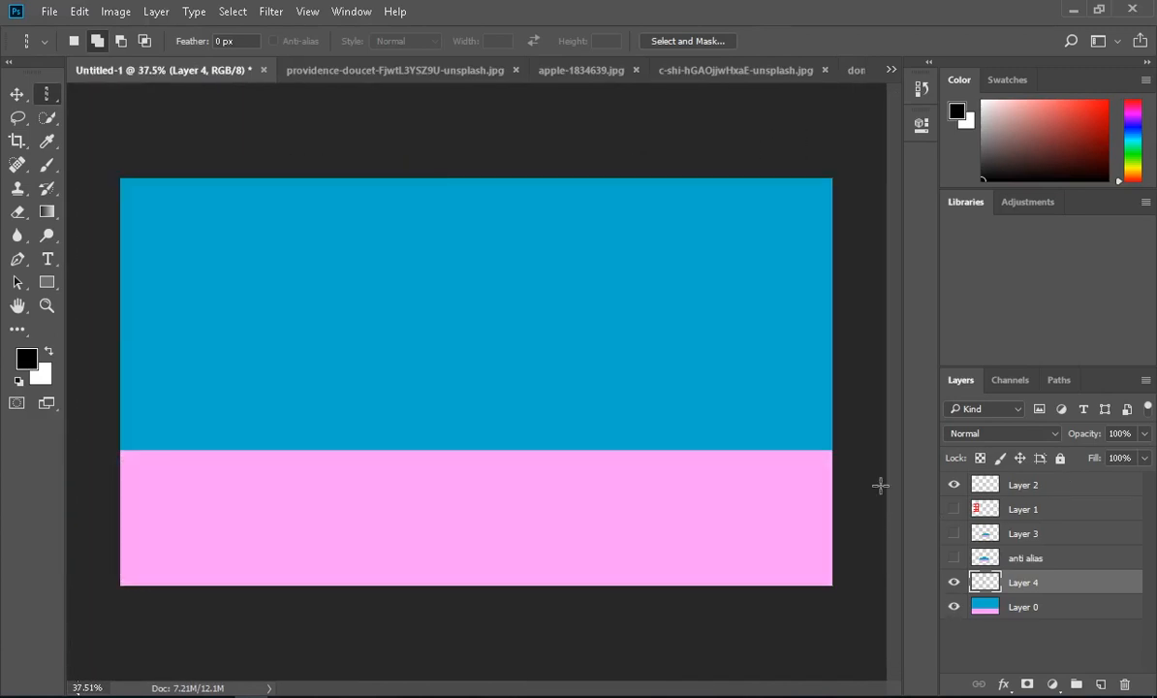
right_click(46, 100)
click(145, 145)
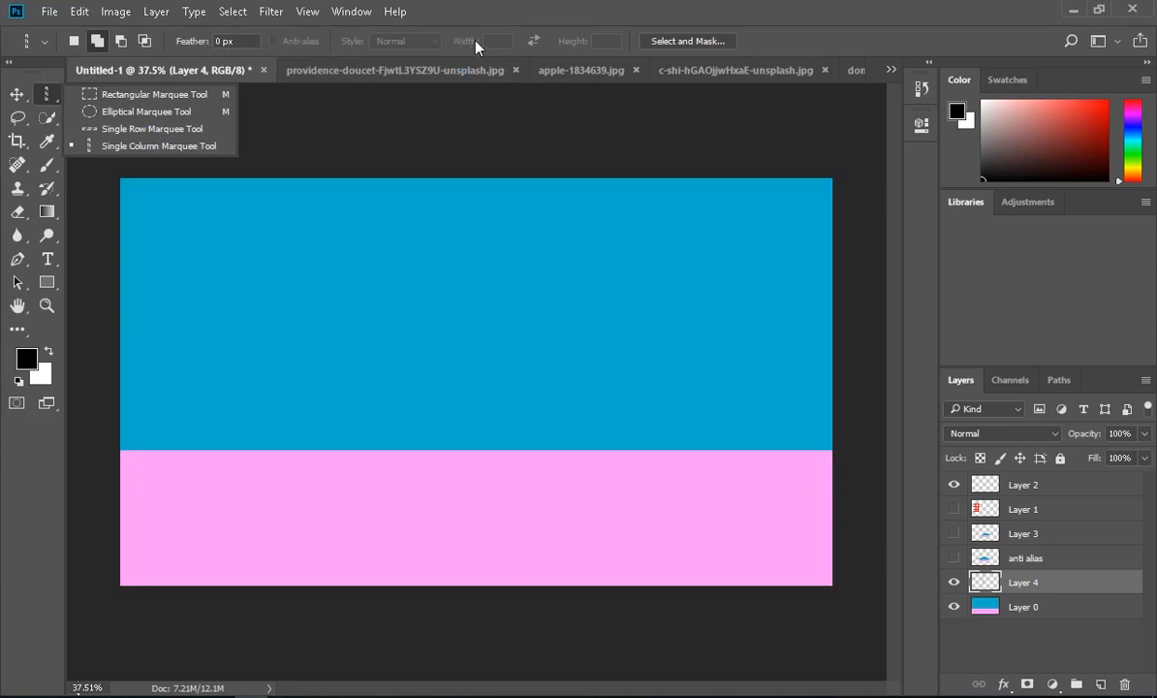
click(183, 125)
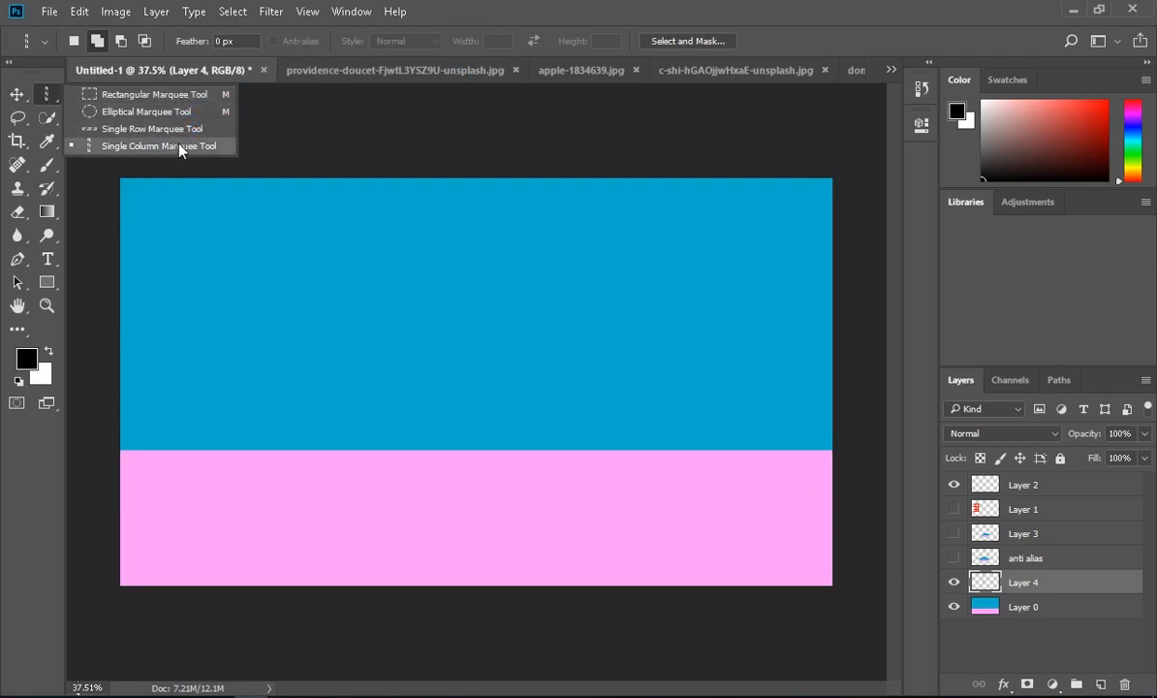
Switch to the apple-1834639.jpg document and activate the Lasso Tool
click(550, 75)
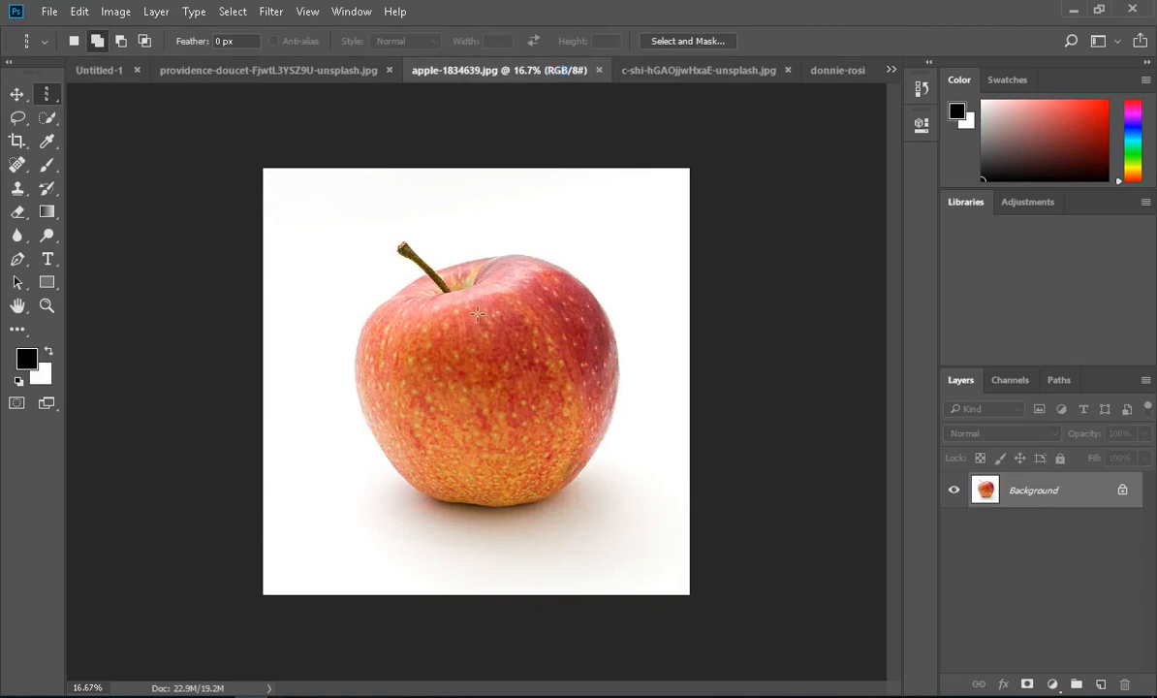
right_click(44, 96)
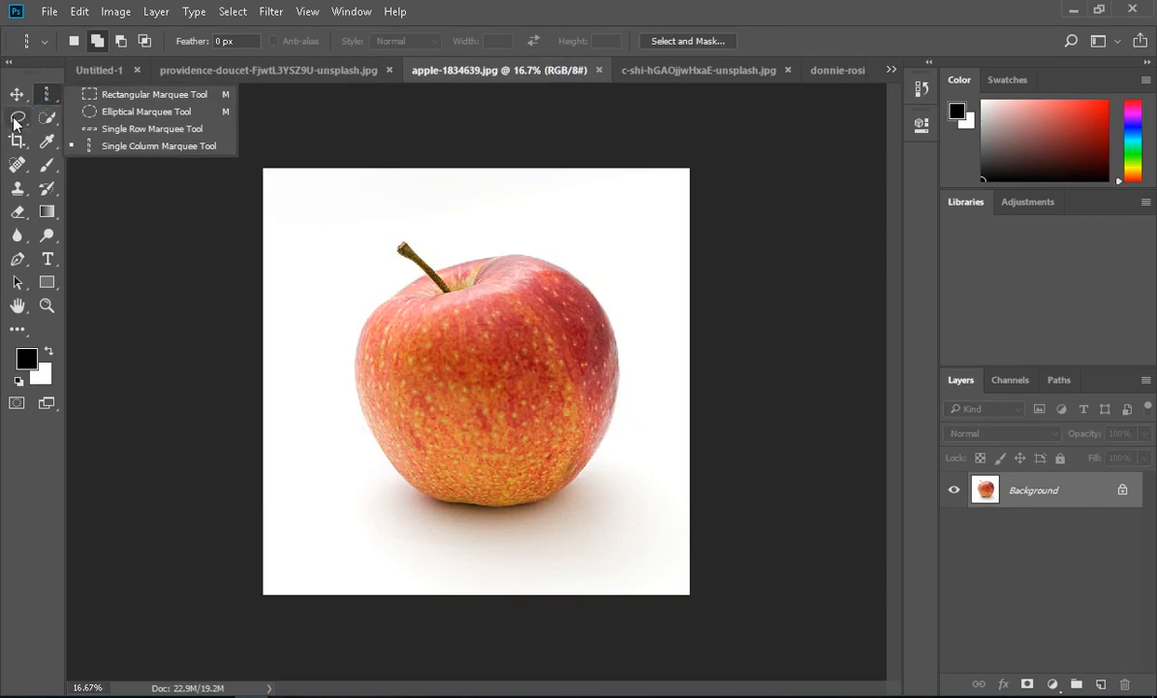
click(15, 119)
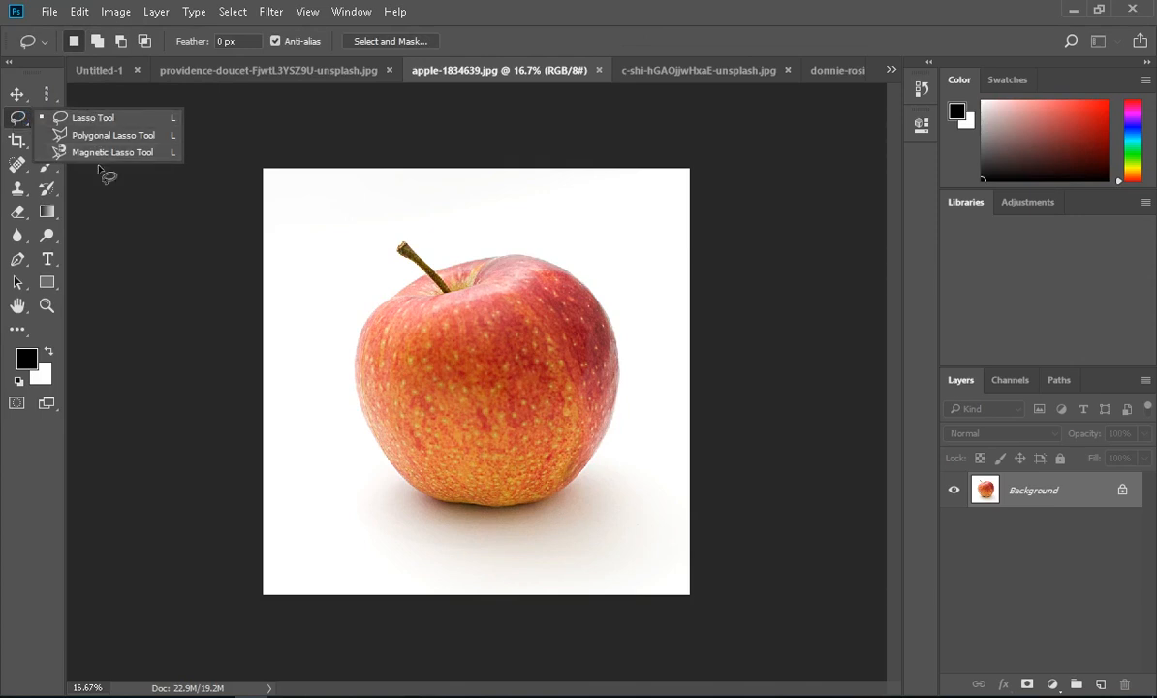
click(94, 123)
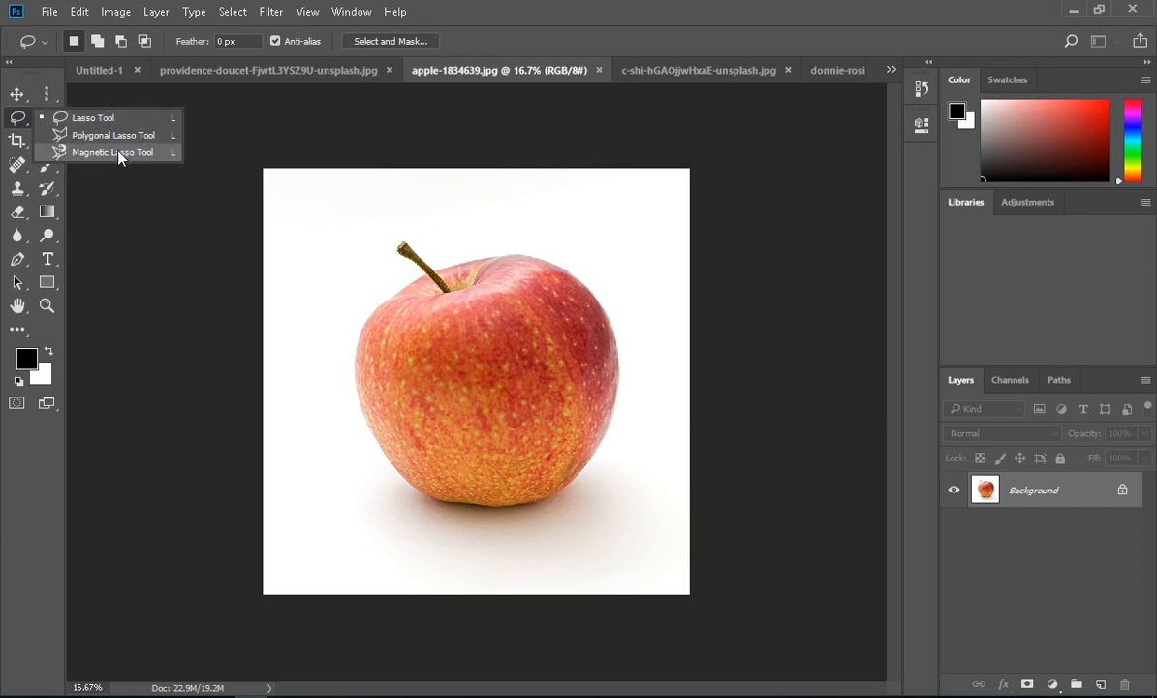
click(95, 124)
click(88, 125)
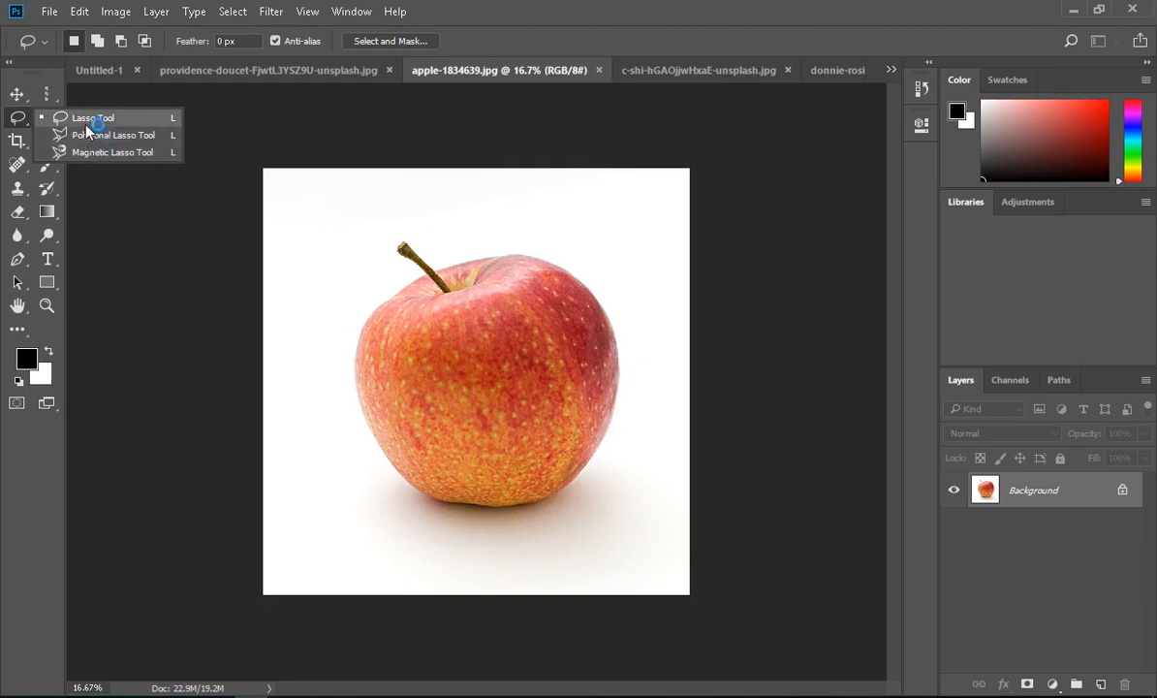
click(85, 123)
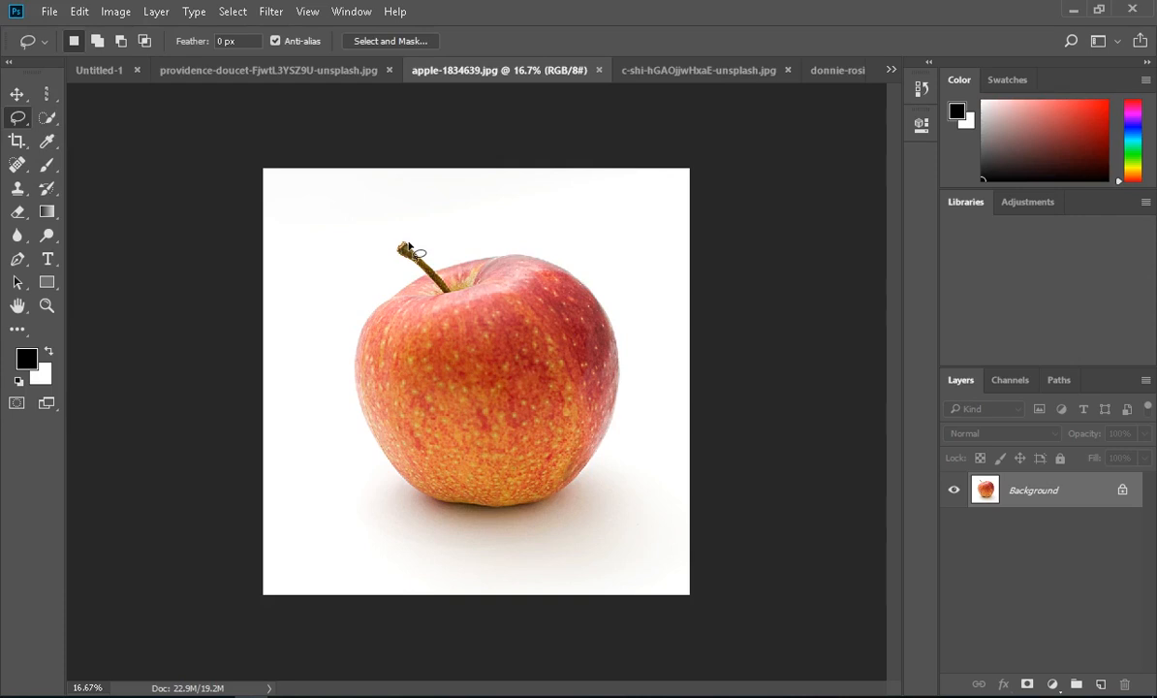
Trace a loose Lasso selection around the whole apple and its stem, copy it to a new layer, and hide the Background
mouse_move(399, 243)
mouse_down()
mouse_move(437, 268)
mouse_move(496, 251)
mouse_move(571, 254)
mouse_move(591, 269)
mouse_move(622, 308)
mouse_move(641, 380)
mouse_move(638, 439)
mouse_move(600, 492)
mouse_move(541, 516)
mouse_move(437, 521)
mouse_move(363, 455)
mouse_move(397, 259)
mouse_move(376, 242)
mouse_move(405, 248)
mouse_up()
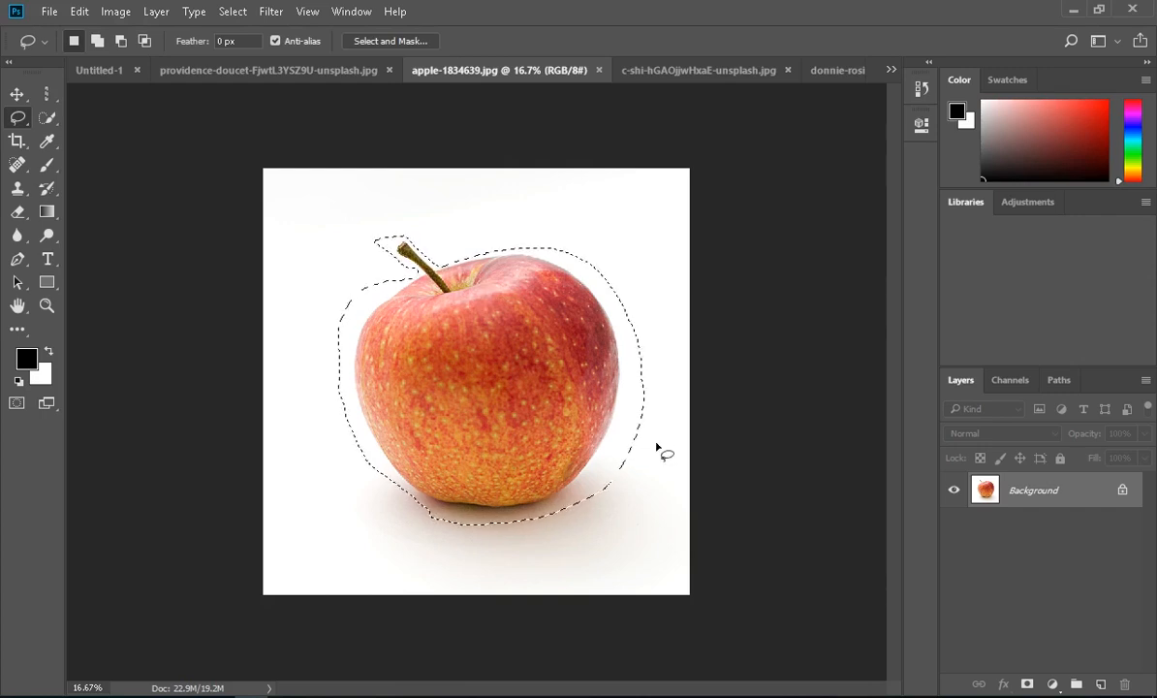
key(ctrl+j)
click(953, 524)
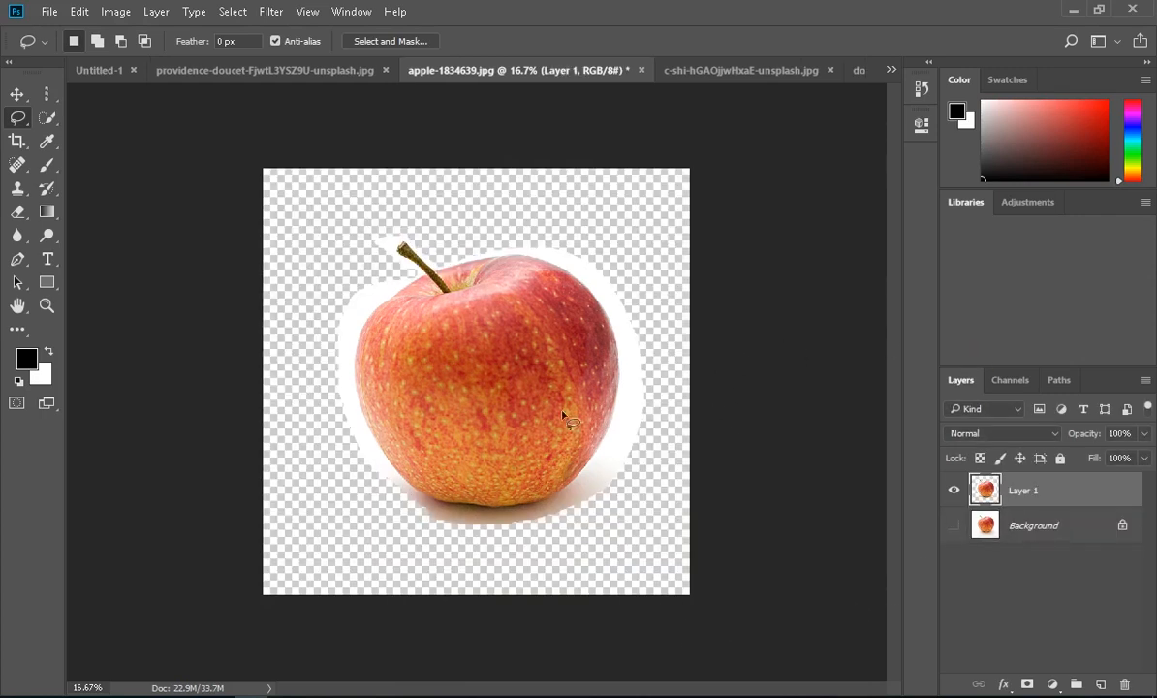
Move the cut-out apple layer, undo the move and the copy, and deselect the apple outline
key(v)
mouse_move(560, 385)
mouse_down()
mouse_move(555, 262)
mouse_move(604, 343)
mouse_move(545, 350)
mouse_up()
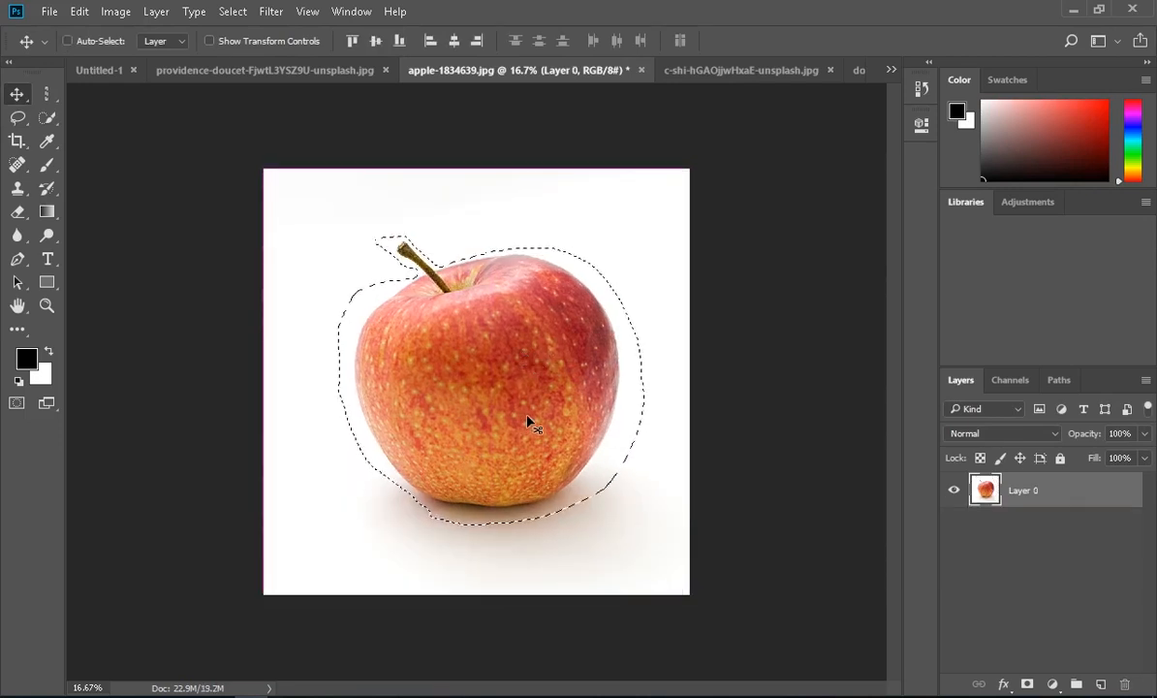
key(ctrl+d)
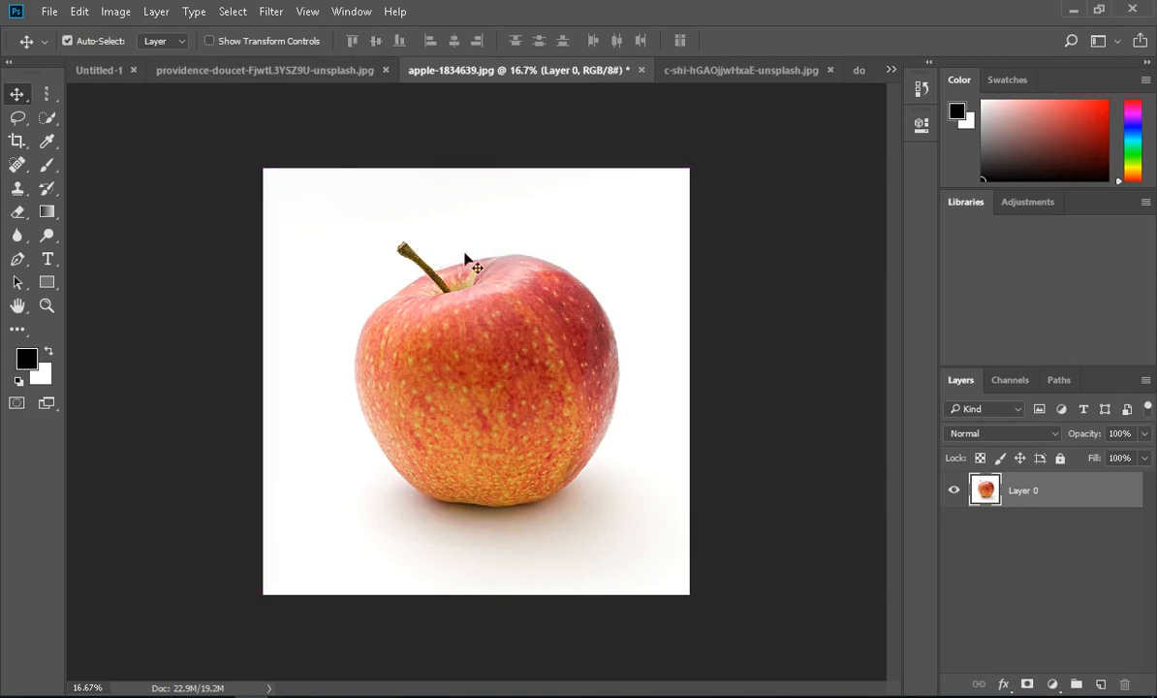
Trace a freehand Lasso selection around the whole apple and its stem
click(30, 117)
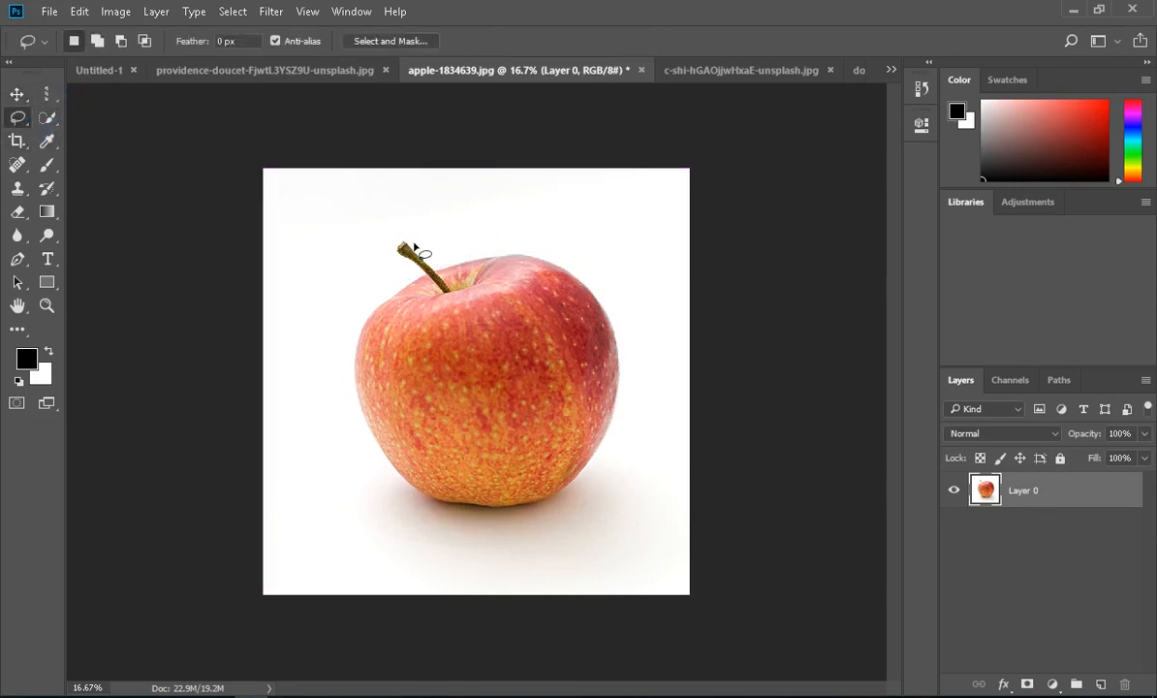
scroll(459, 276, up, 3)
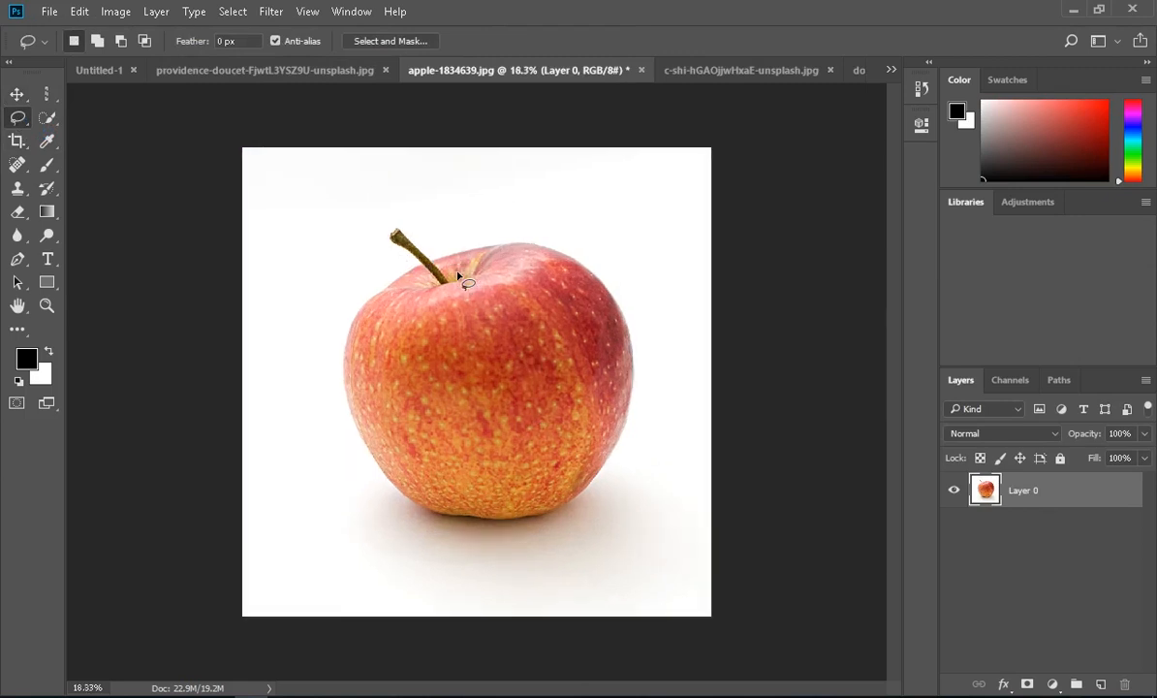
scroll(460, 276, up, 1)
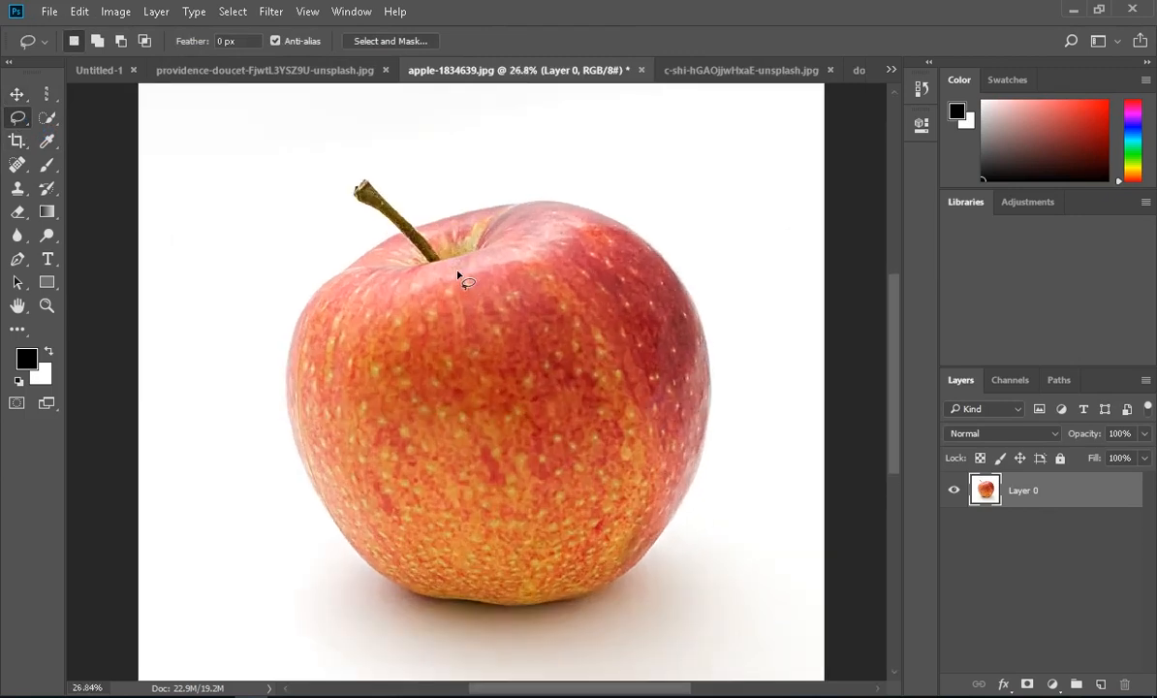
mouse_move(369, 183)
mouse_down()
mouse_move(393, 209)
mouse_move(581, 205)
mouse_move(649, 242)
mouse_move(288, 357)
mouse_move(297, 289)
mouse_move(379, 242)
mouse_move(380, 221)
mouse_move(348, 189)
mouse_move(353, 172)
mouse_move(366, 182)
mouse_up()
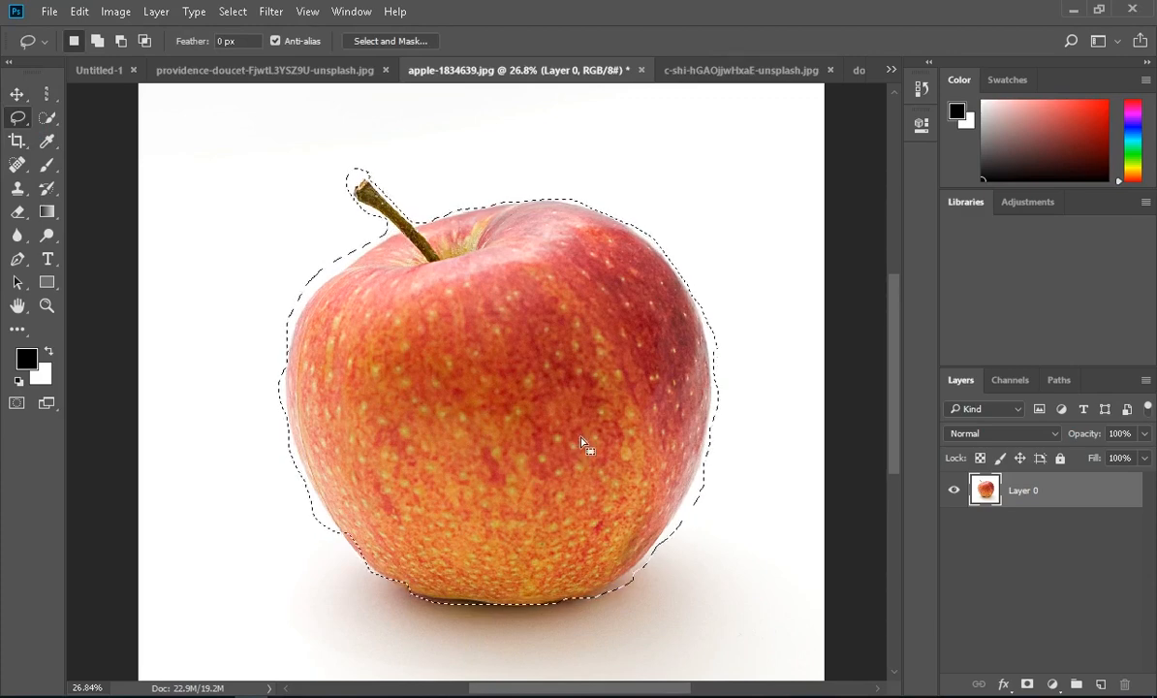
Add a small extra area beside the apple's lower-left edge to the Lasso selection
scroll(581, 443, down, 3)
scroll(480, 431, down, 1)
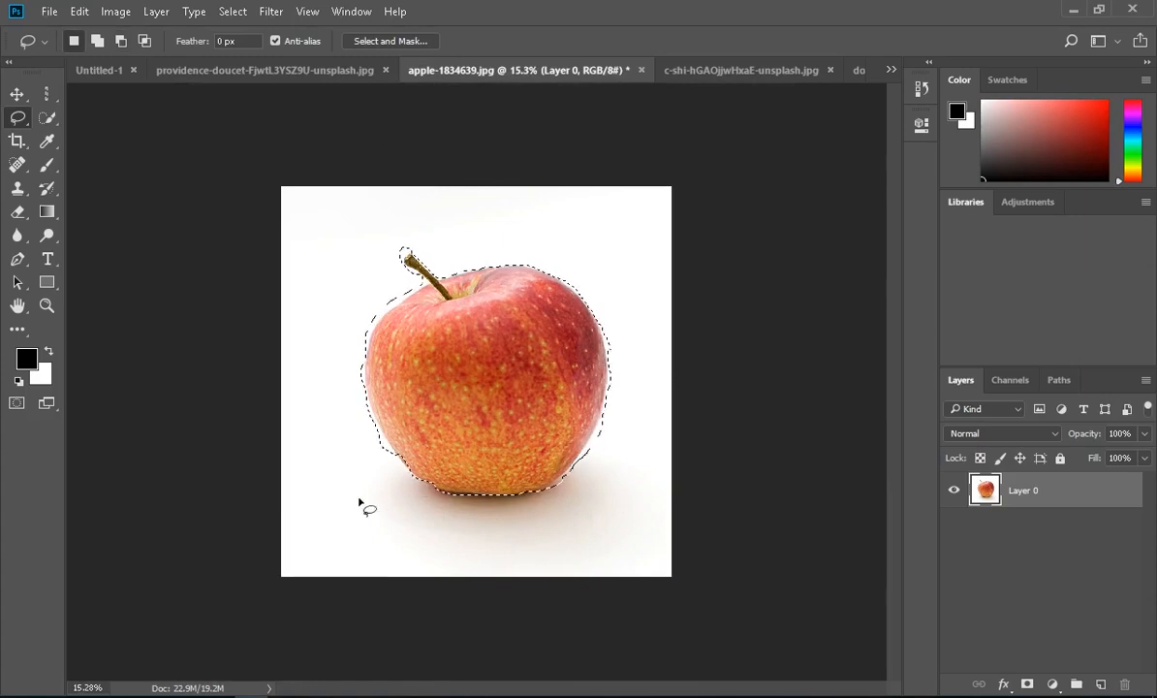
scroll(453, 411, up, 5)
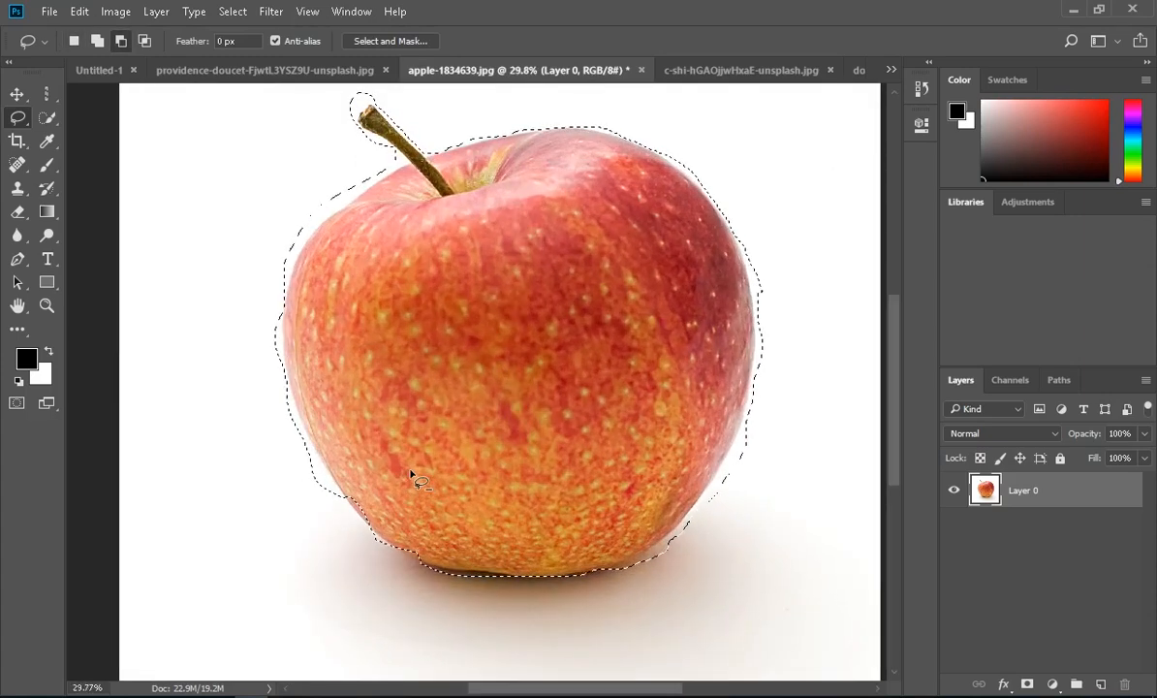
scroll(412, 475, up, 2)
click(99, 42)
mouse_move(257, 434)
mouse_down()
mouse_move(302, 503)
mouse_move(260, 500)
mouse_move(257, 442)
mouse_up()
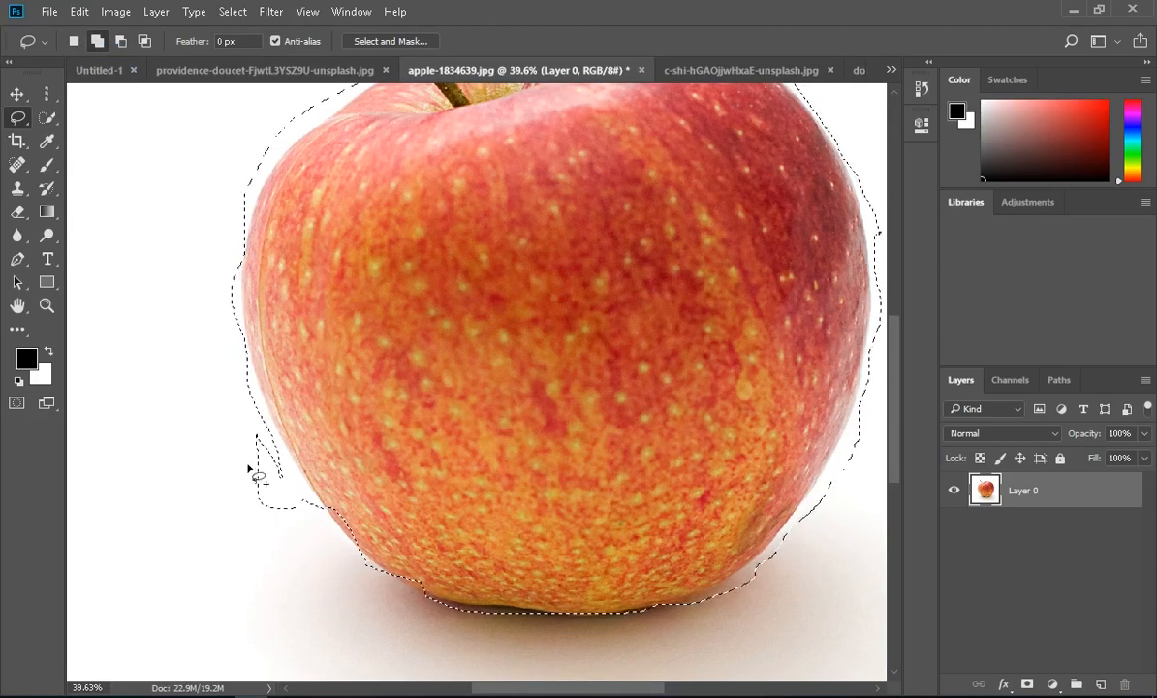
Subtract the excess background beside the apple's lower-left edge and around the stem tip from the selection
click(120, 41)
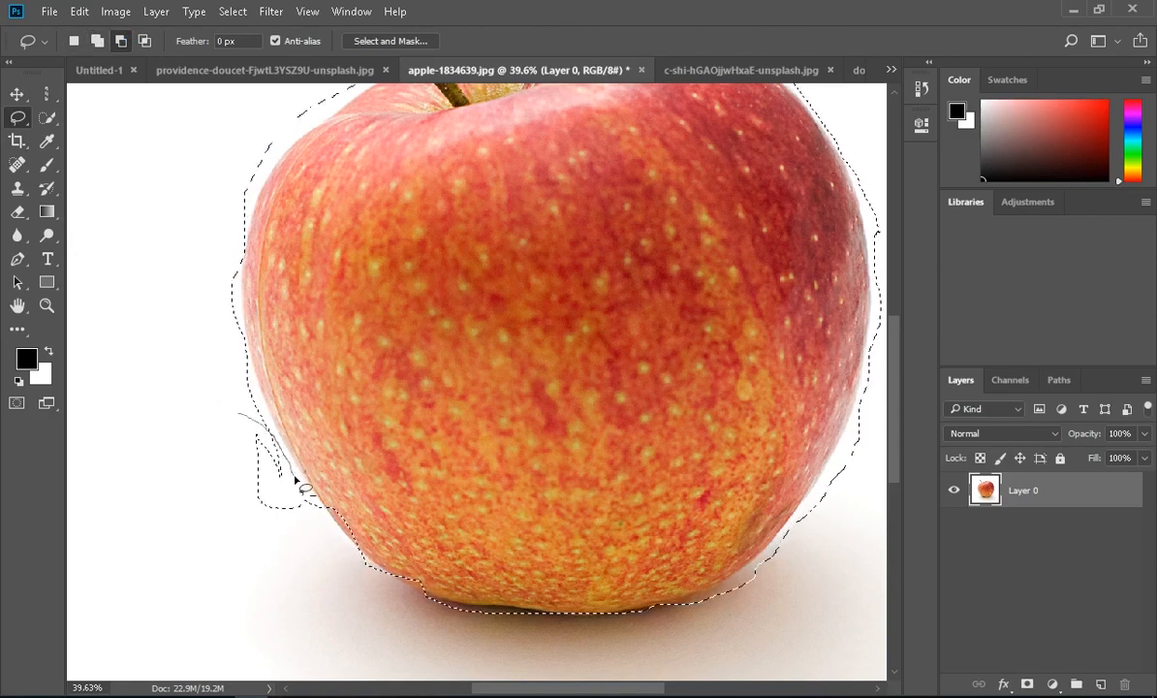
mouse_move(318, 518)
mouse_down()
mouse_move(224, 505)
mouse_move(216, 460)
mouse_move(244, 419)
mouse_up()
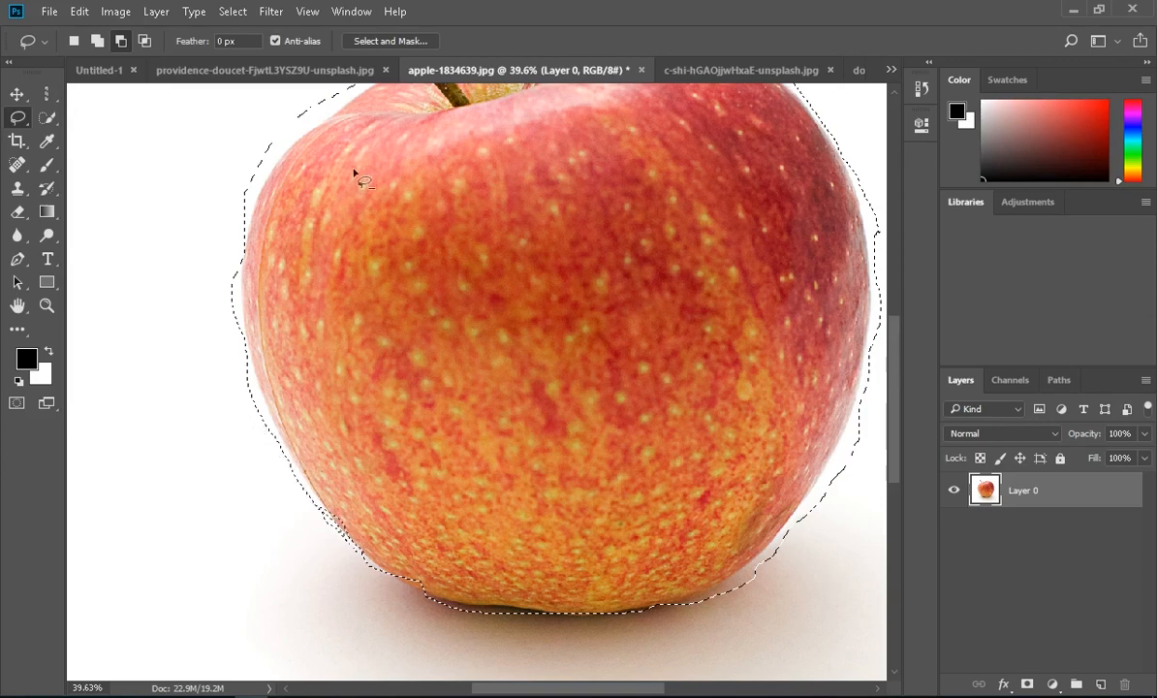
drag(429, 148, 442, 289)
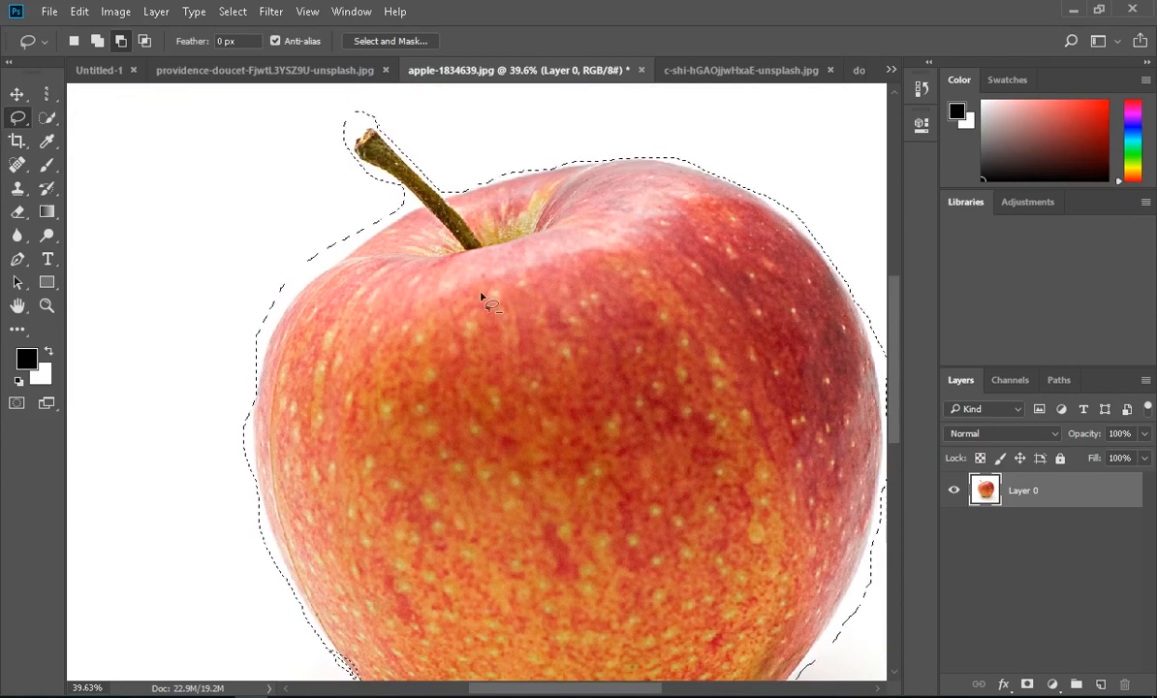
mouse_move(481, 291)
mouse_down()
mouse_move(376, 364)
mouse_move(511, 444)
mouse_move(405, 426)
mouse_up()
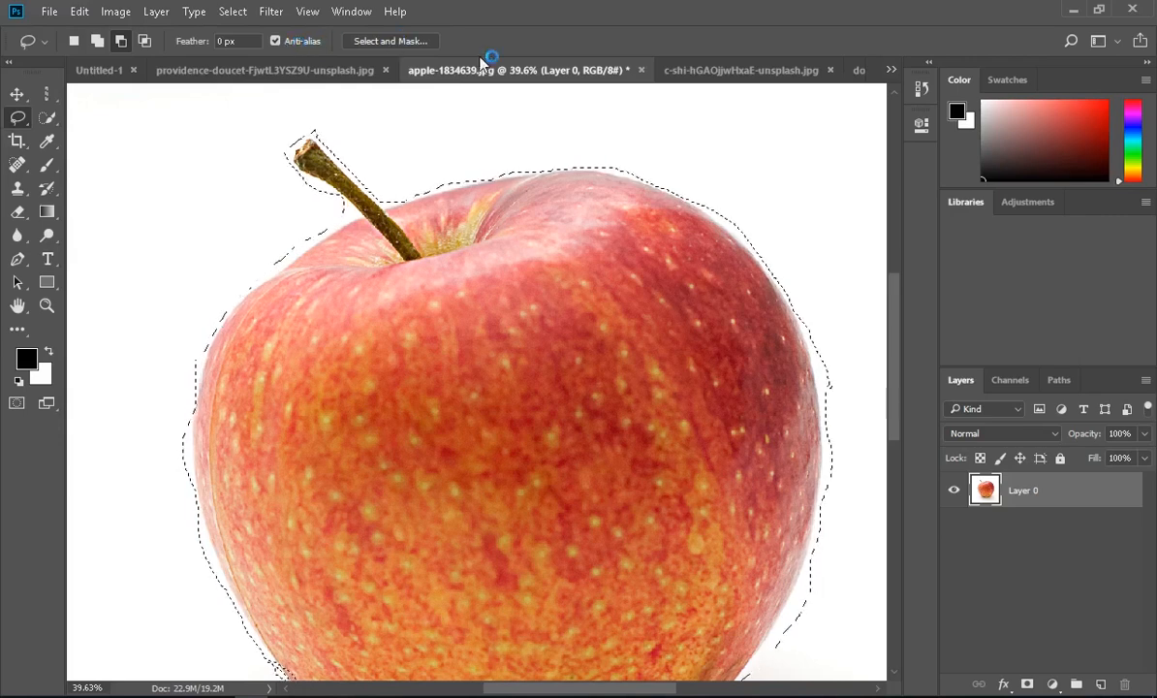
Copy the selected apple to a new layer and place it on the lower-right grass of the c-shi-hGAOjjwHxaE-unsplash.jpg landscape
key(ctrl+0)
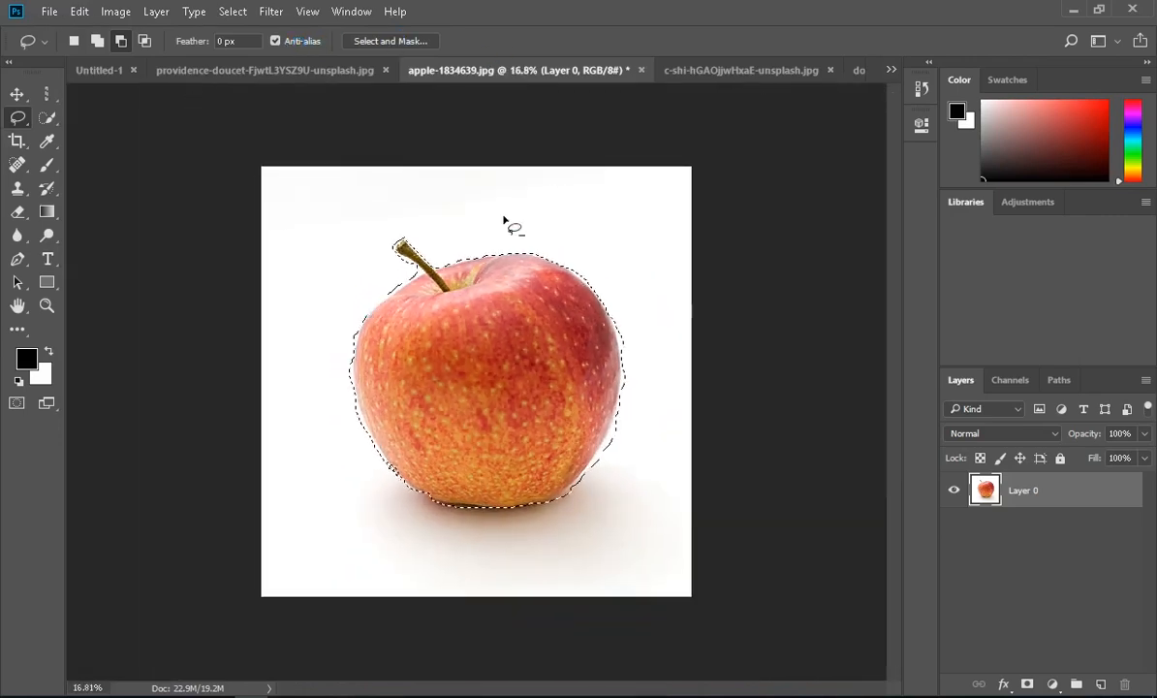
key(ctrl+j)
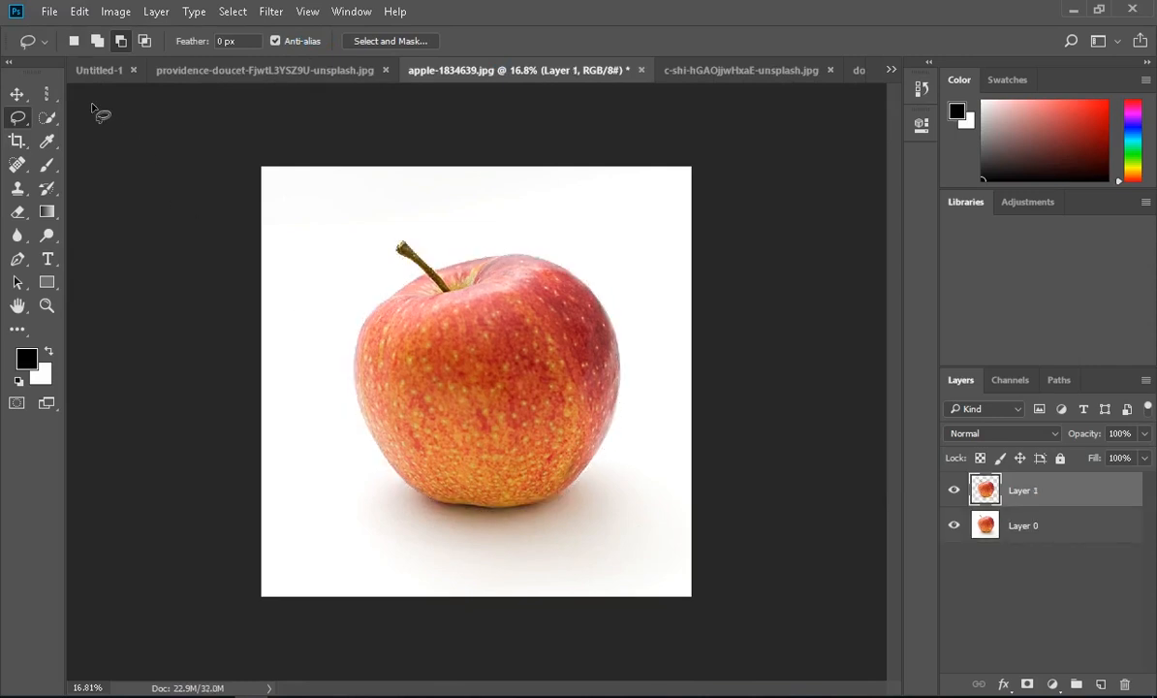
key(m)
key(v)
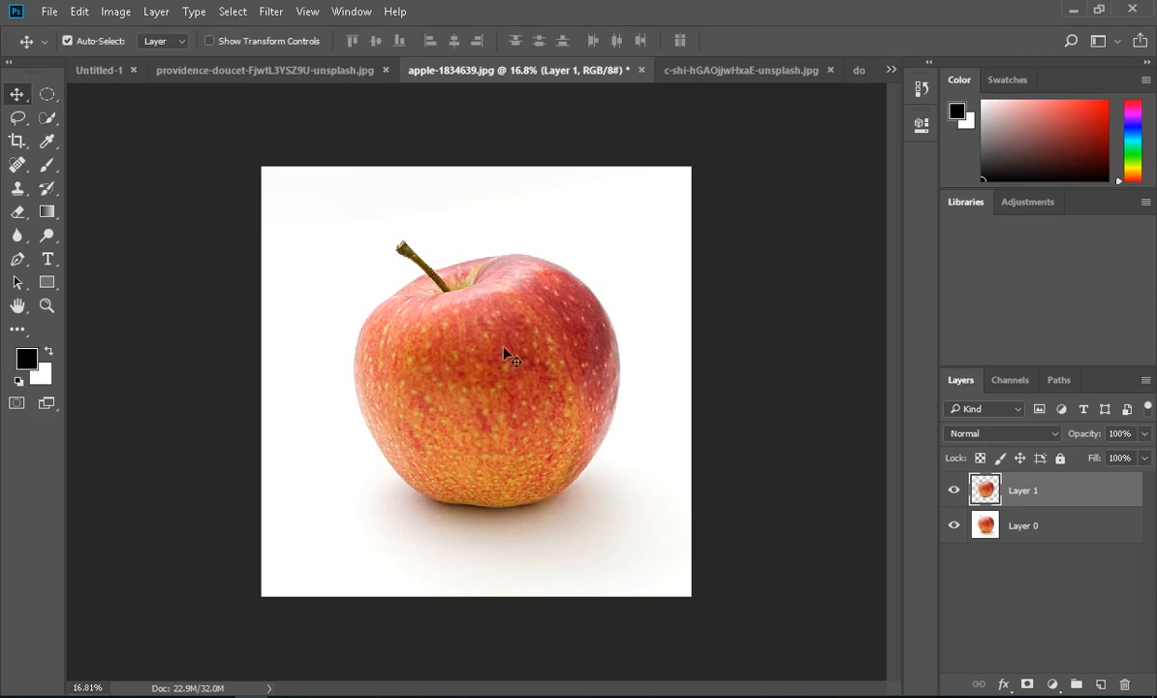
drag(498, 361, 649, 260)
drag(611, 399, 658, 504)
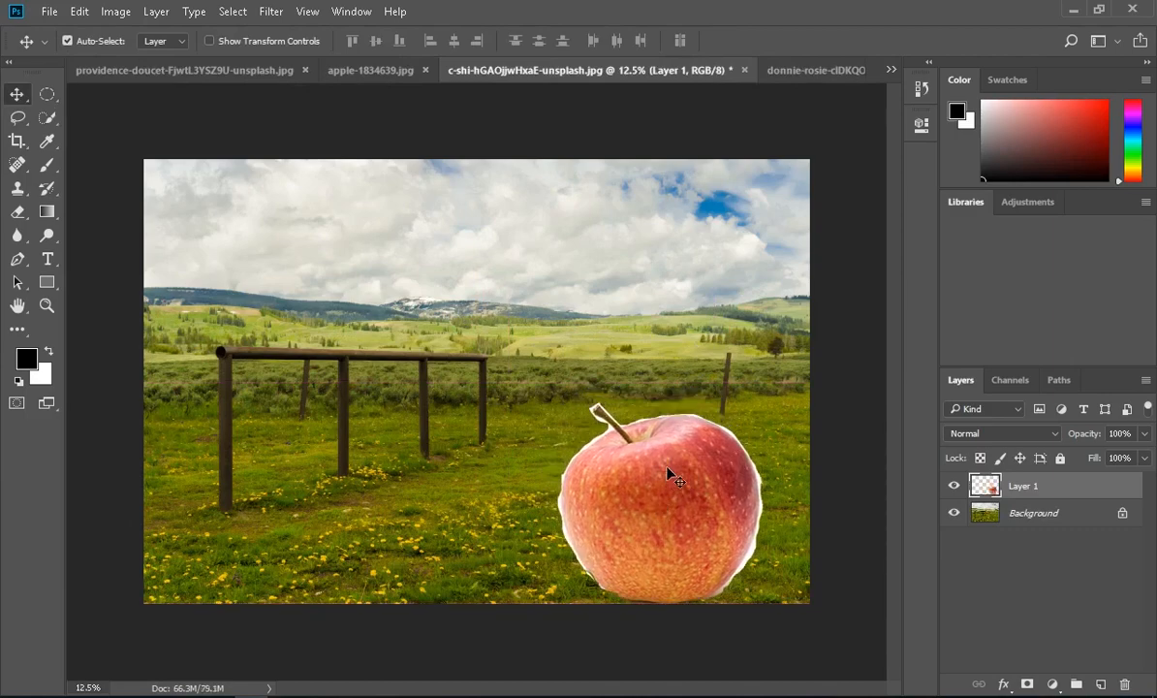
Examine the apple cut-out's edges around the stem tip up close against the grass
scroll(668, 475, up, 10)
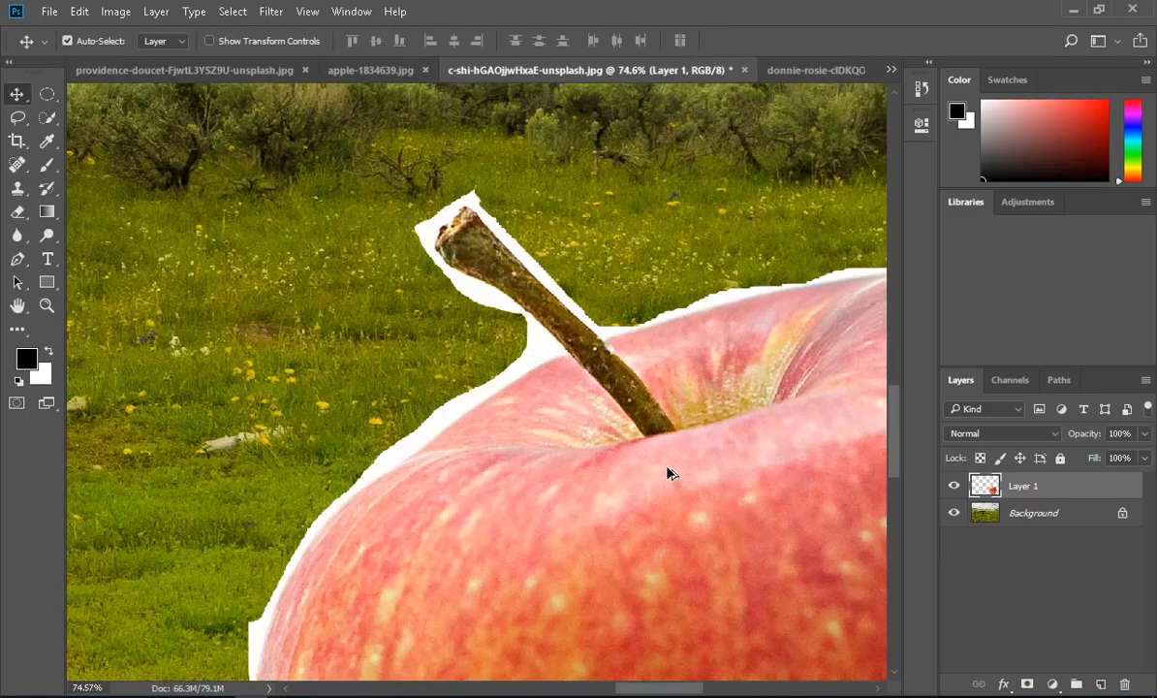
scroll(668, 473, up, 5)
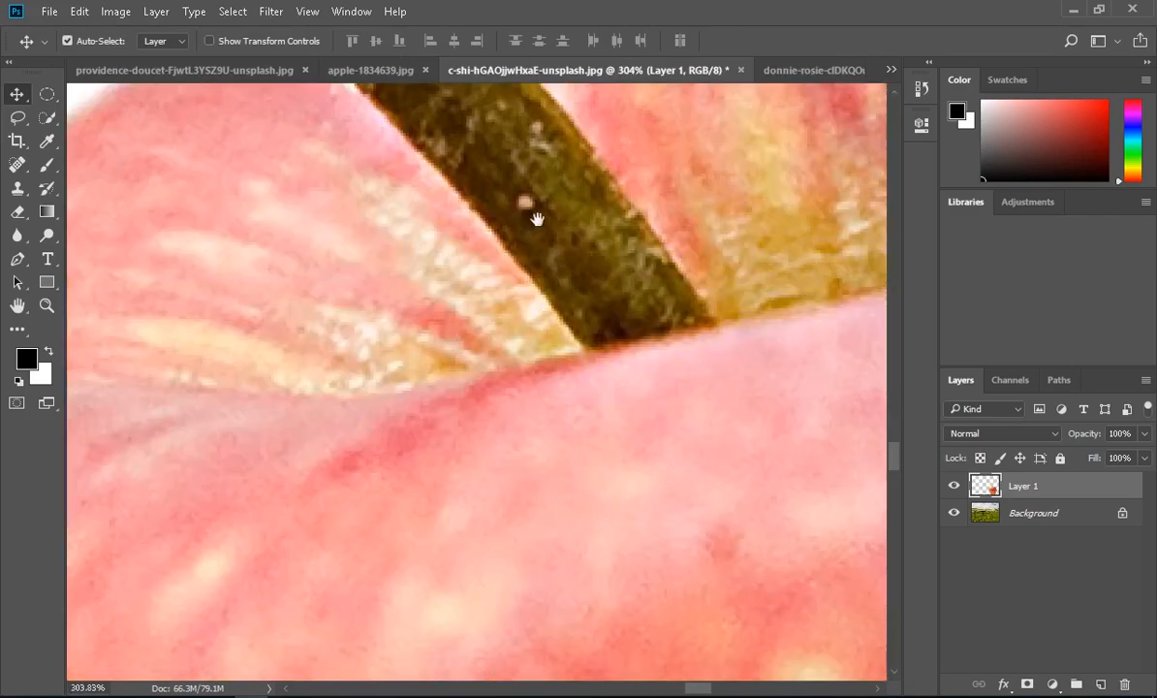
drag(536, 215, 583, 542)
drag(502, 294, 701, 637)
drag(444, 367, 757, 582)
drag(535, 191, 536, 288)
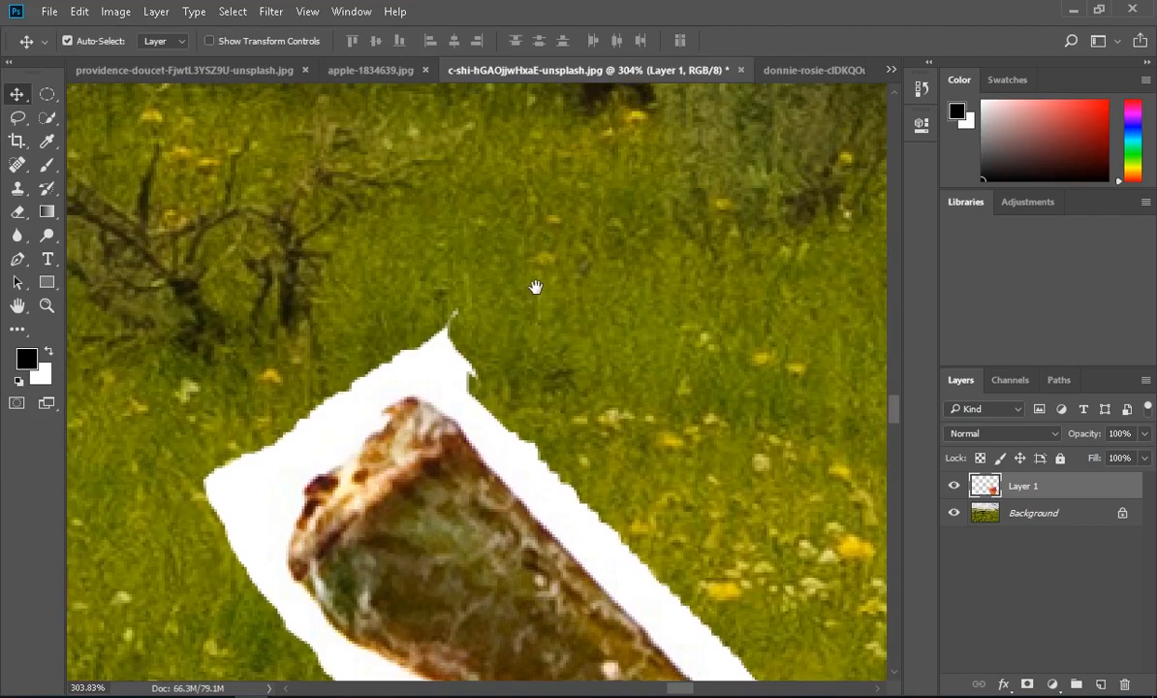
scroll(530, 315, up, 5)
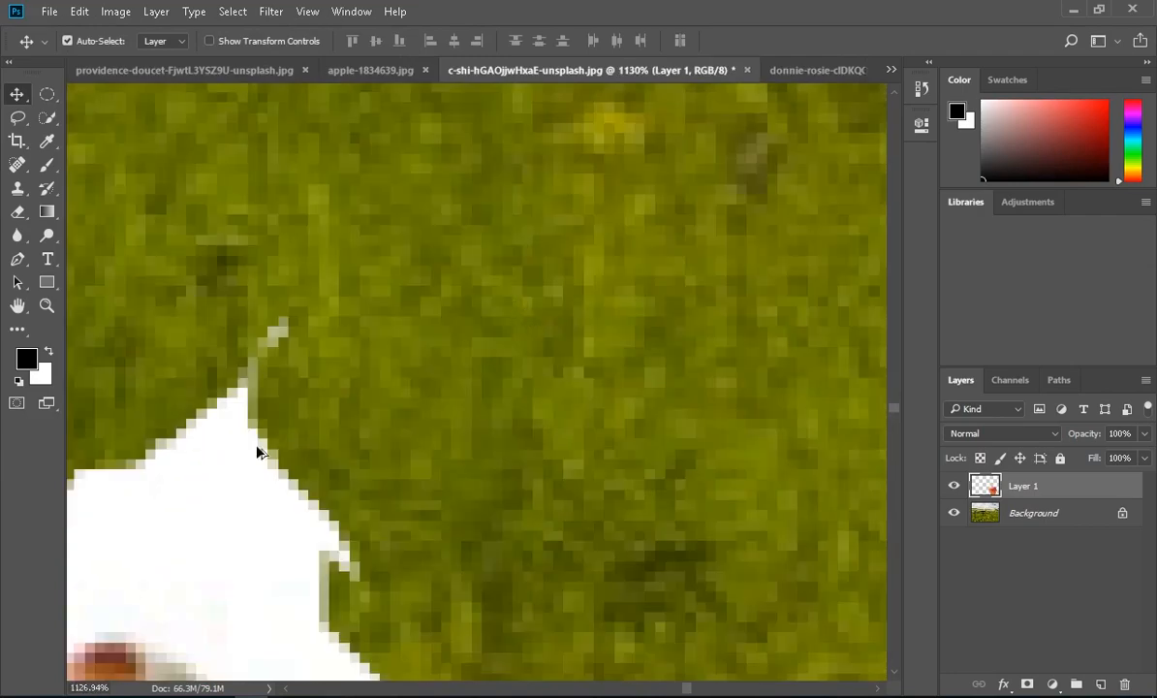
scroll(358, 429, down, 12)
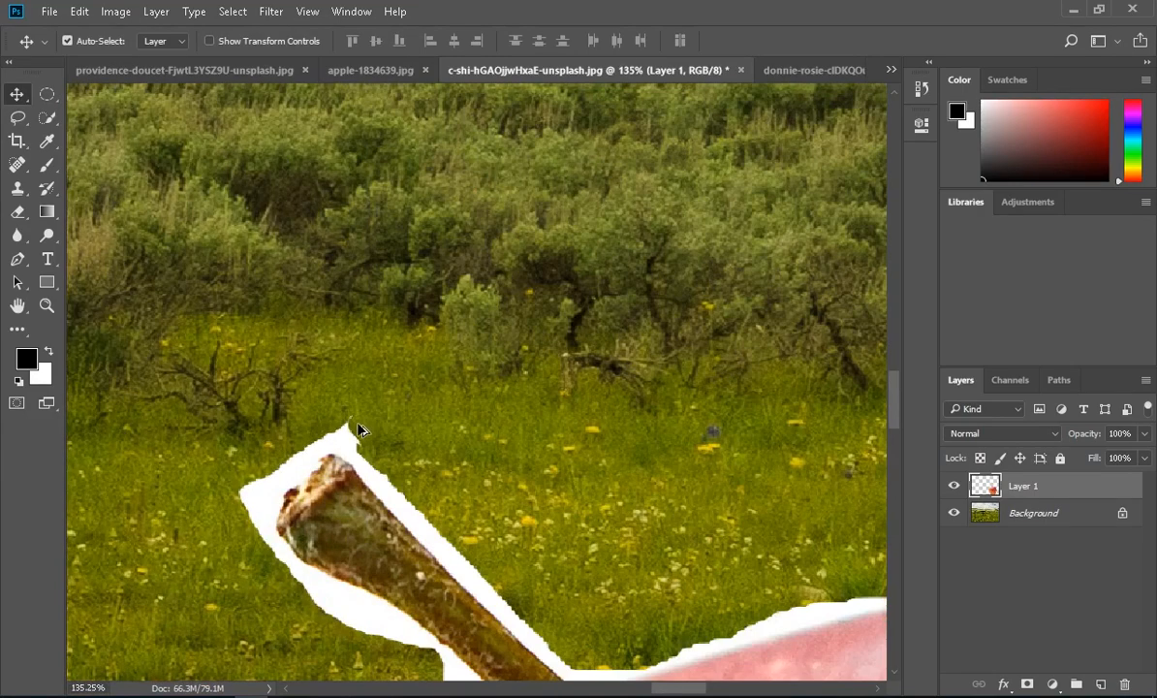
scroll(359, 429, down, 6)
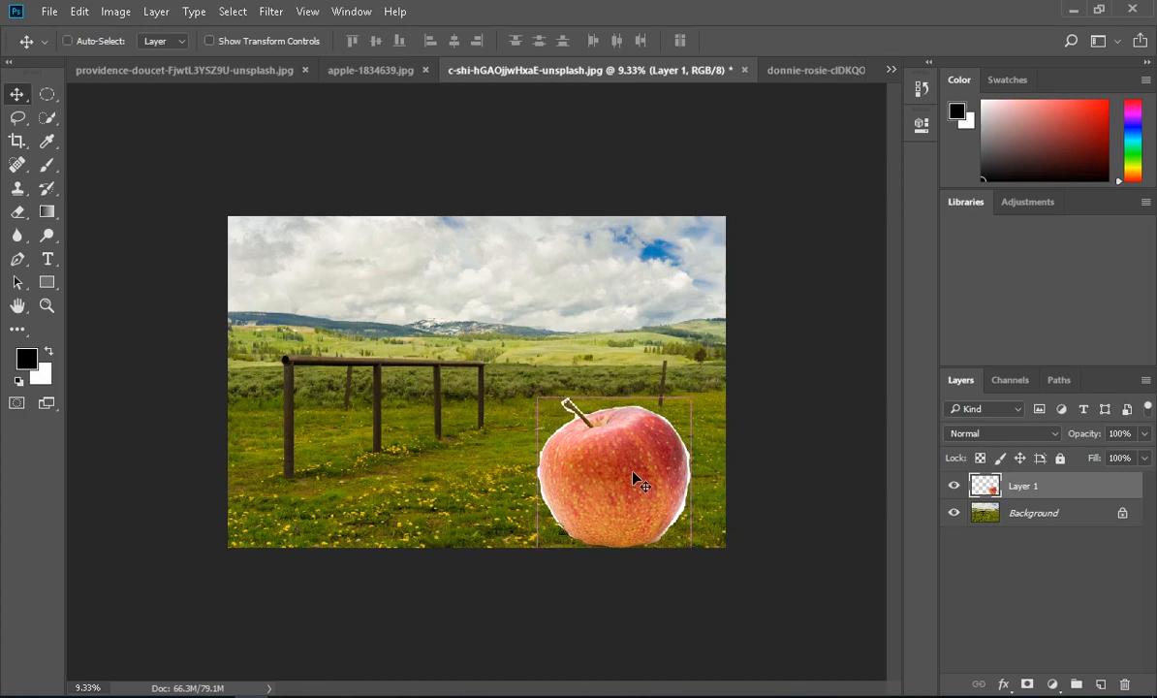
Undo placing the apple cut-out in the landscape document
key(ctrl+z)
key(ctrl+z)
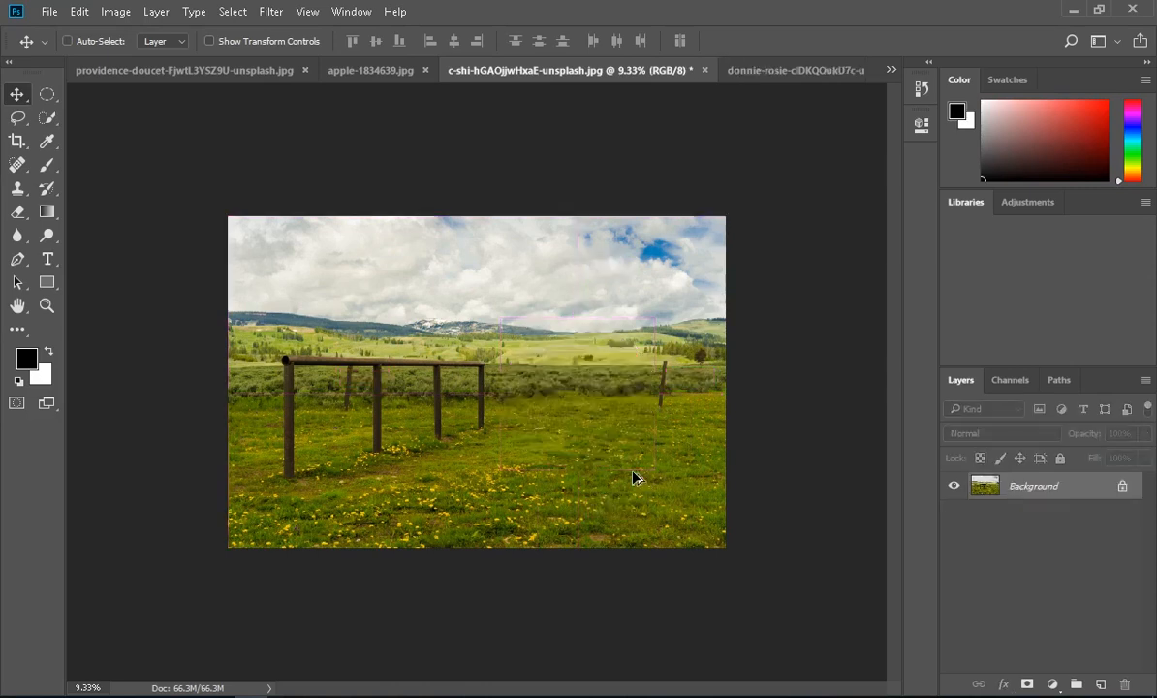